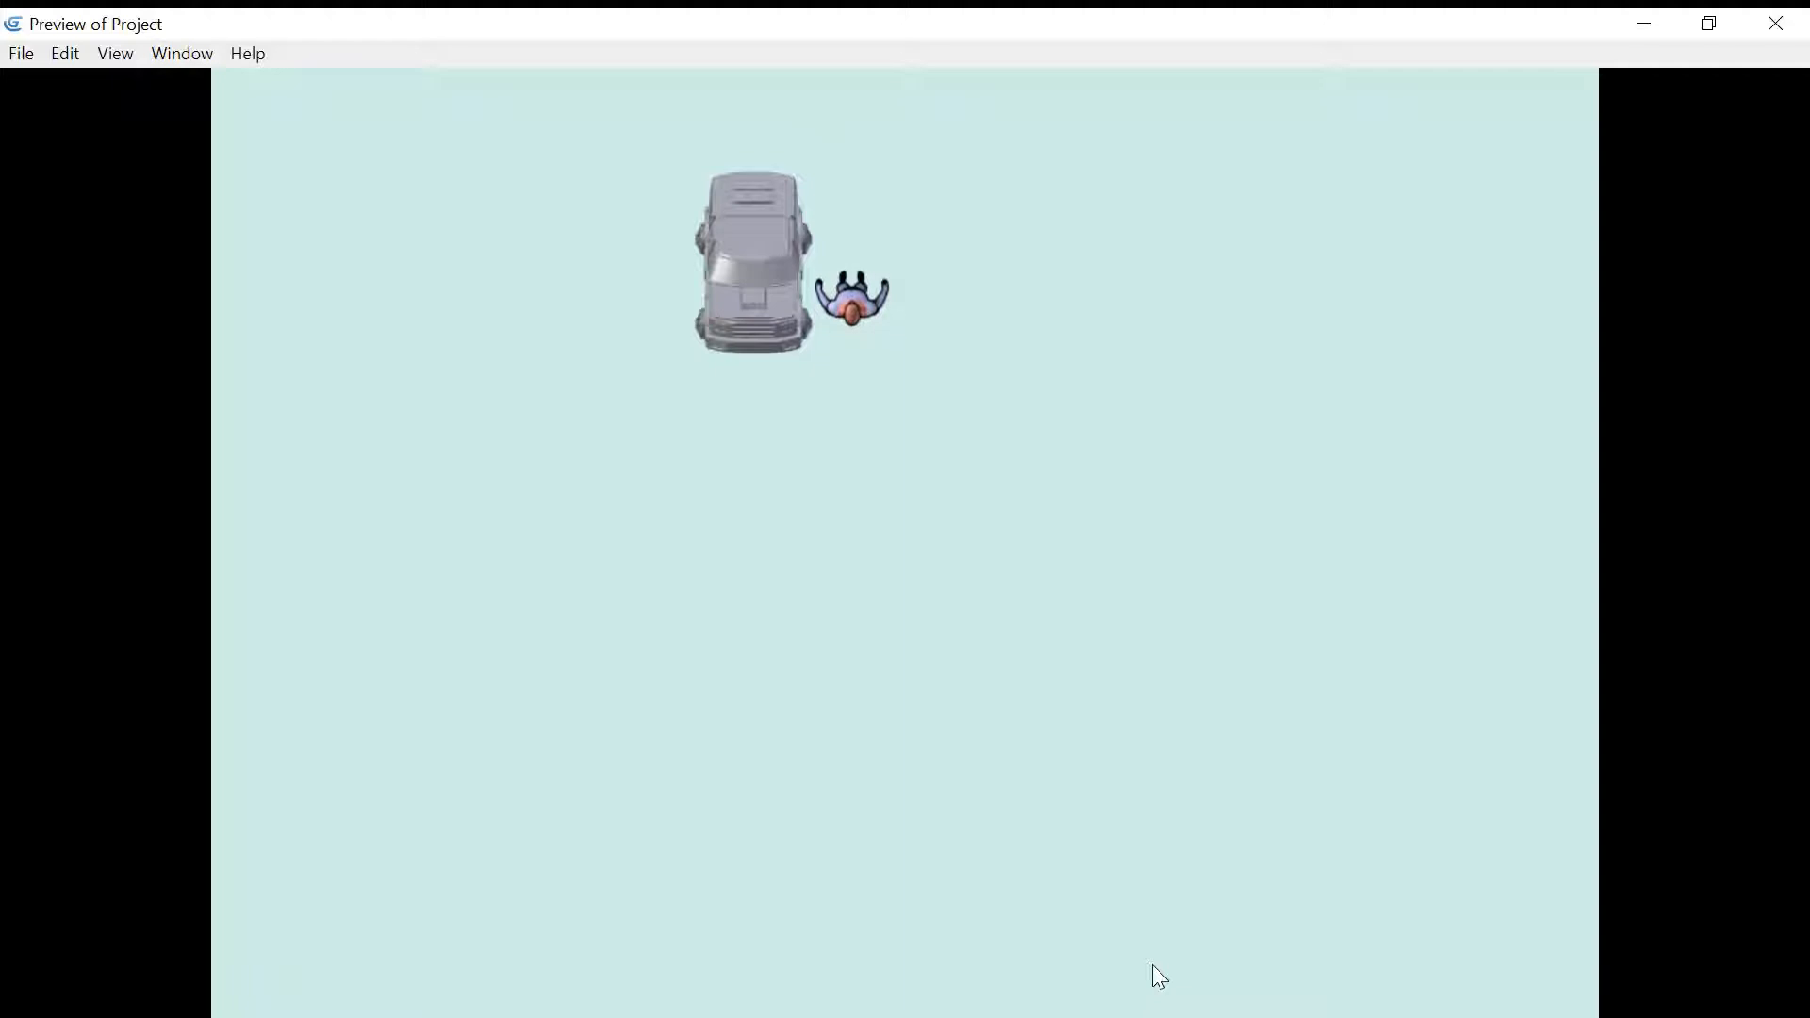
- Get into the car with E and drive it right, down, left and up
{"action": "key", "text": "e"}
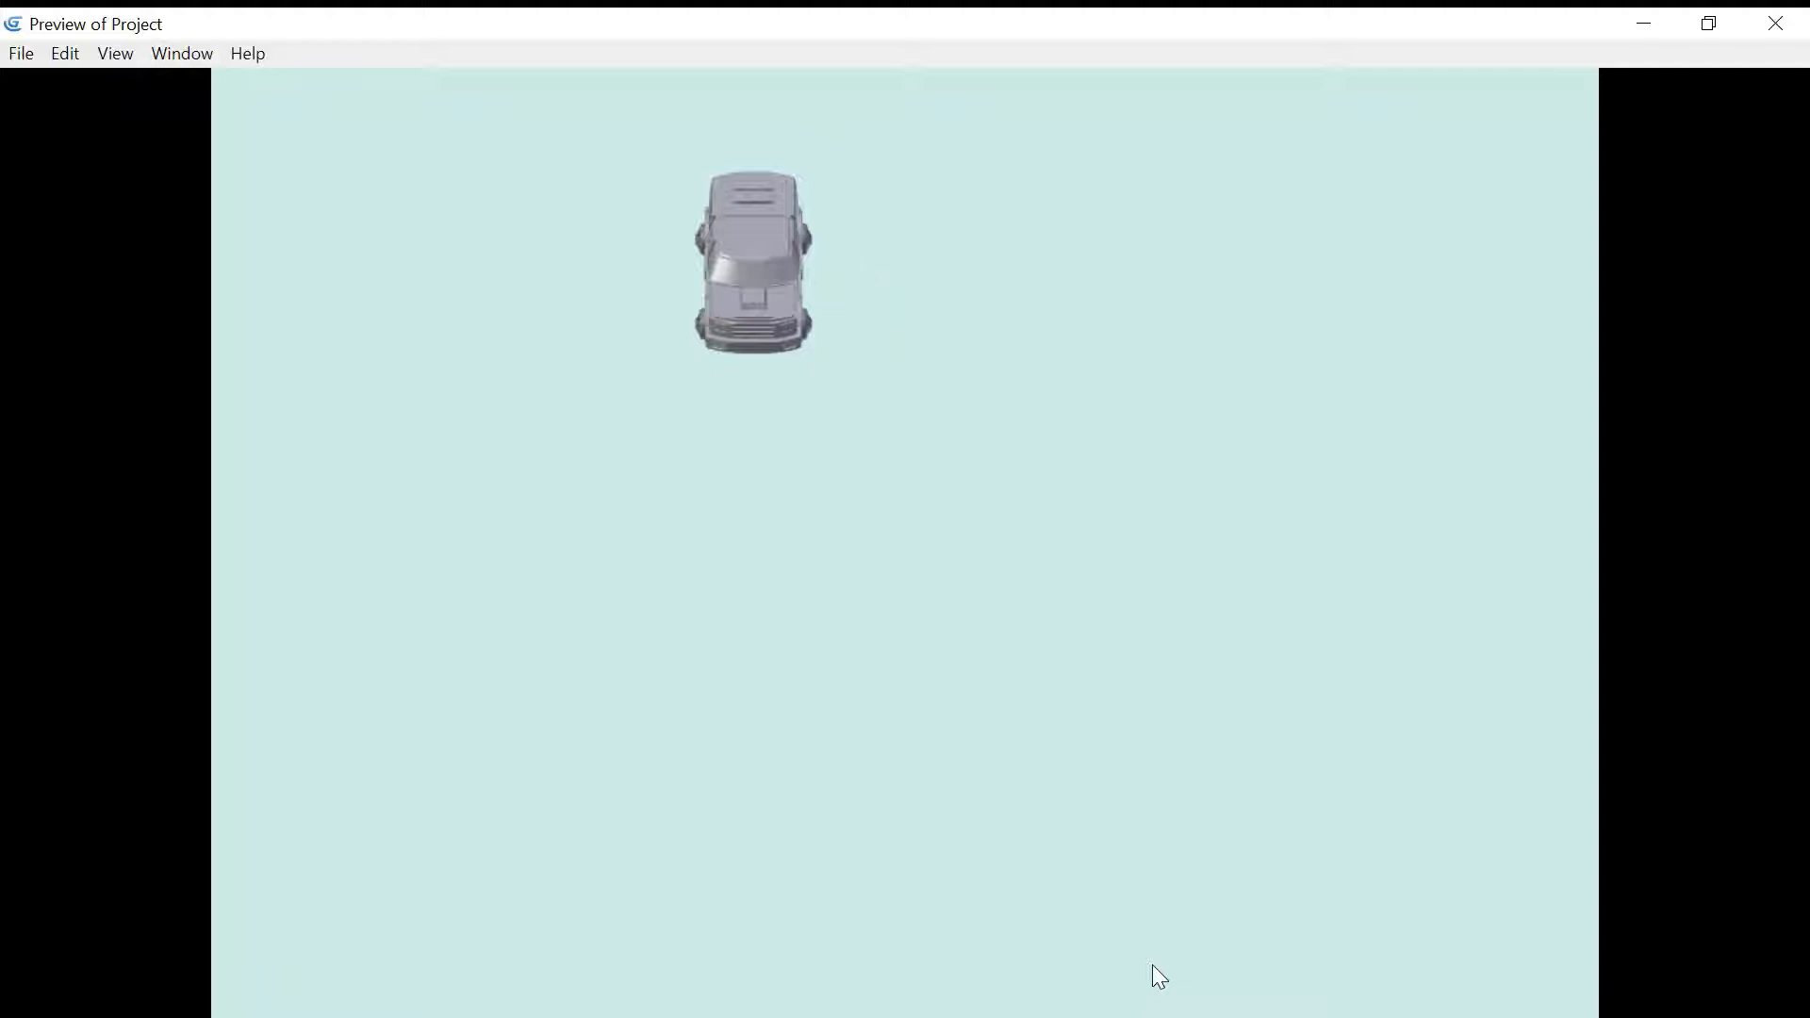
{"action": "key", "text": "Right"}
{"action": "key", "text": "Down"}
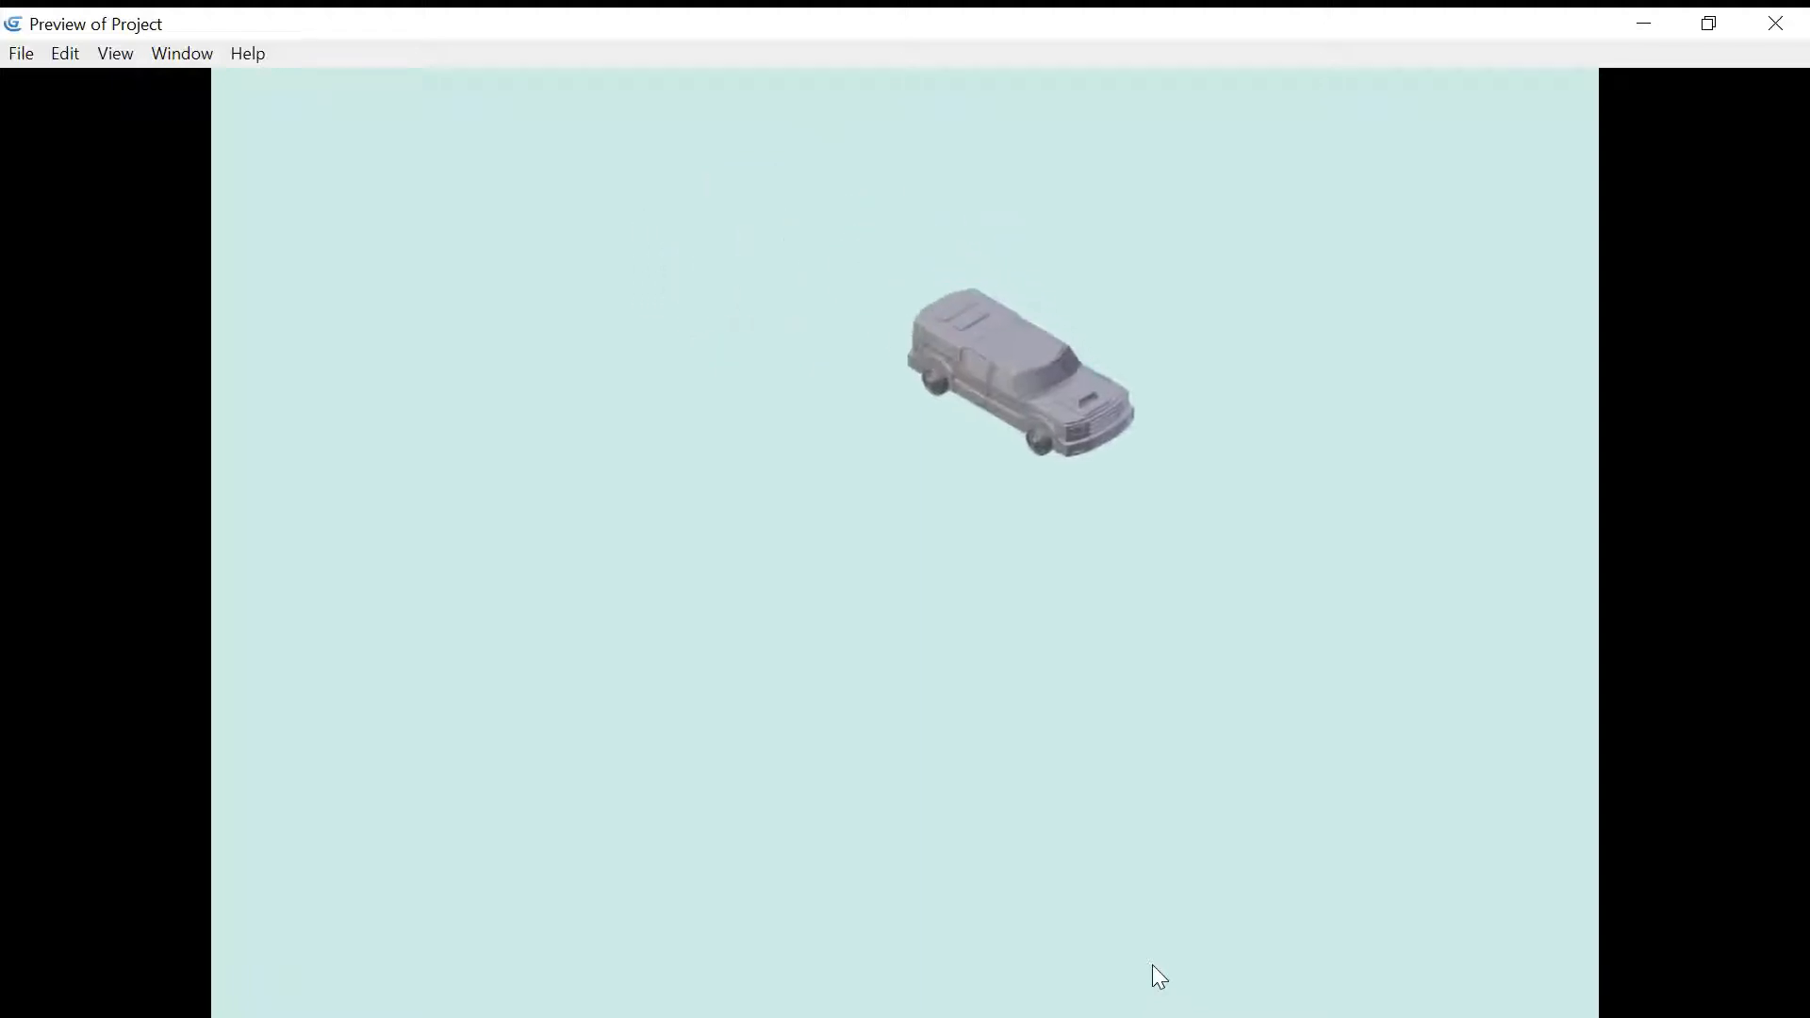
{"action": "key", "text": "Left"}
{"action": "key", "text": "Up"}
{"action": "key", "text": "Right"}
{"action": "key", "text": "Left"}
{"action": "key", "text": "Down"}
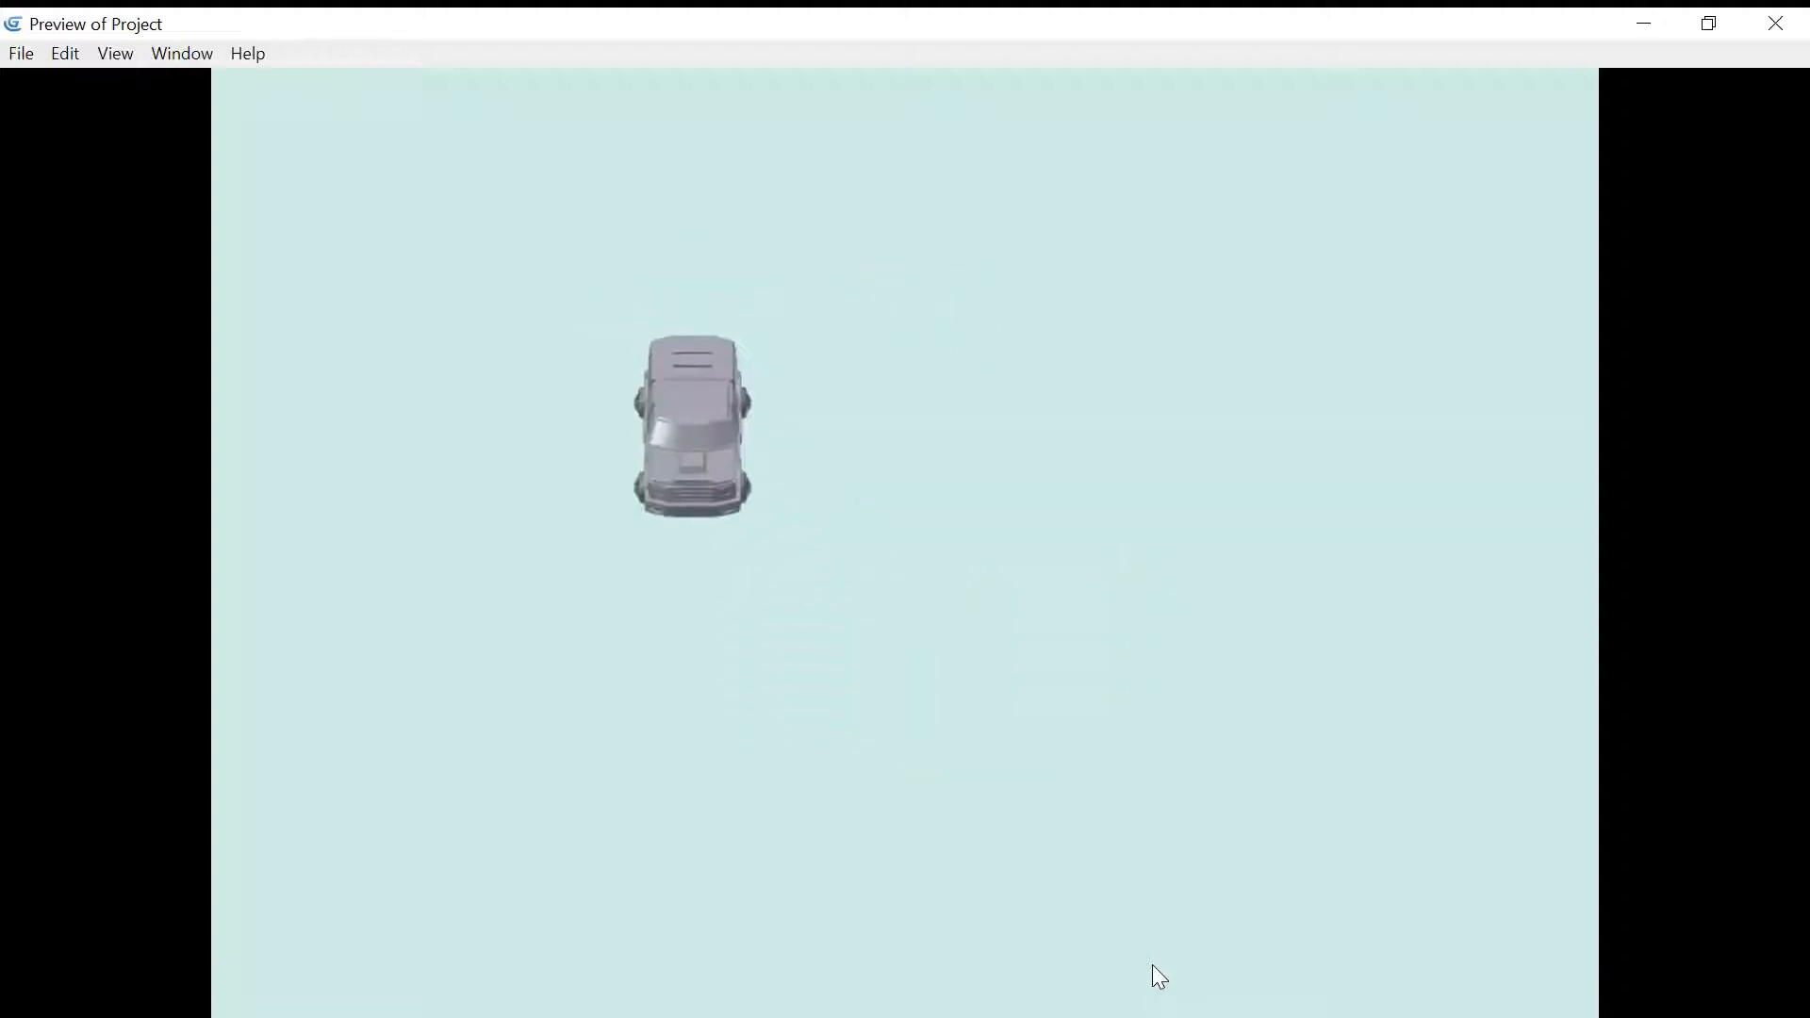
- Get out of the car with E and walk the character around, then back toward the car
{"action": "key", "text": "e"}
{"action": "key", "text": "Right"}
{"action": "key", "text": "Down"}
{"action": "key", "text": "Left"}
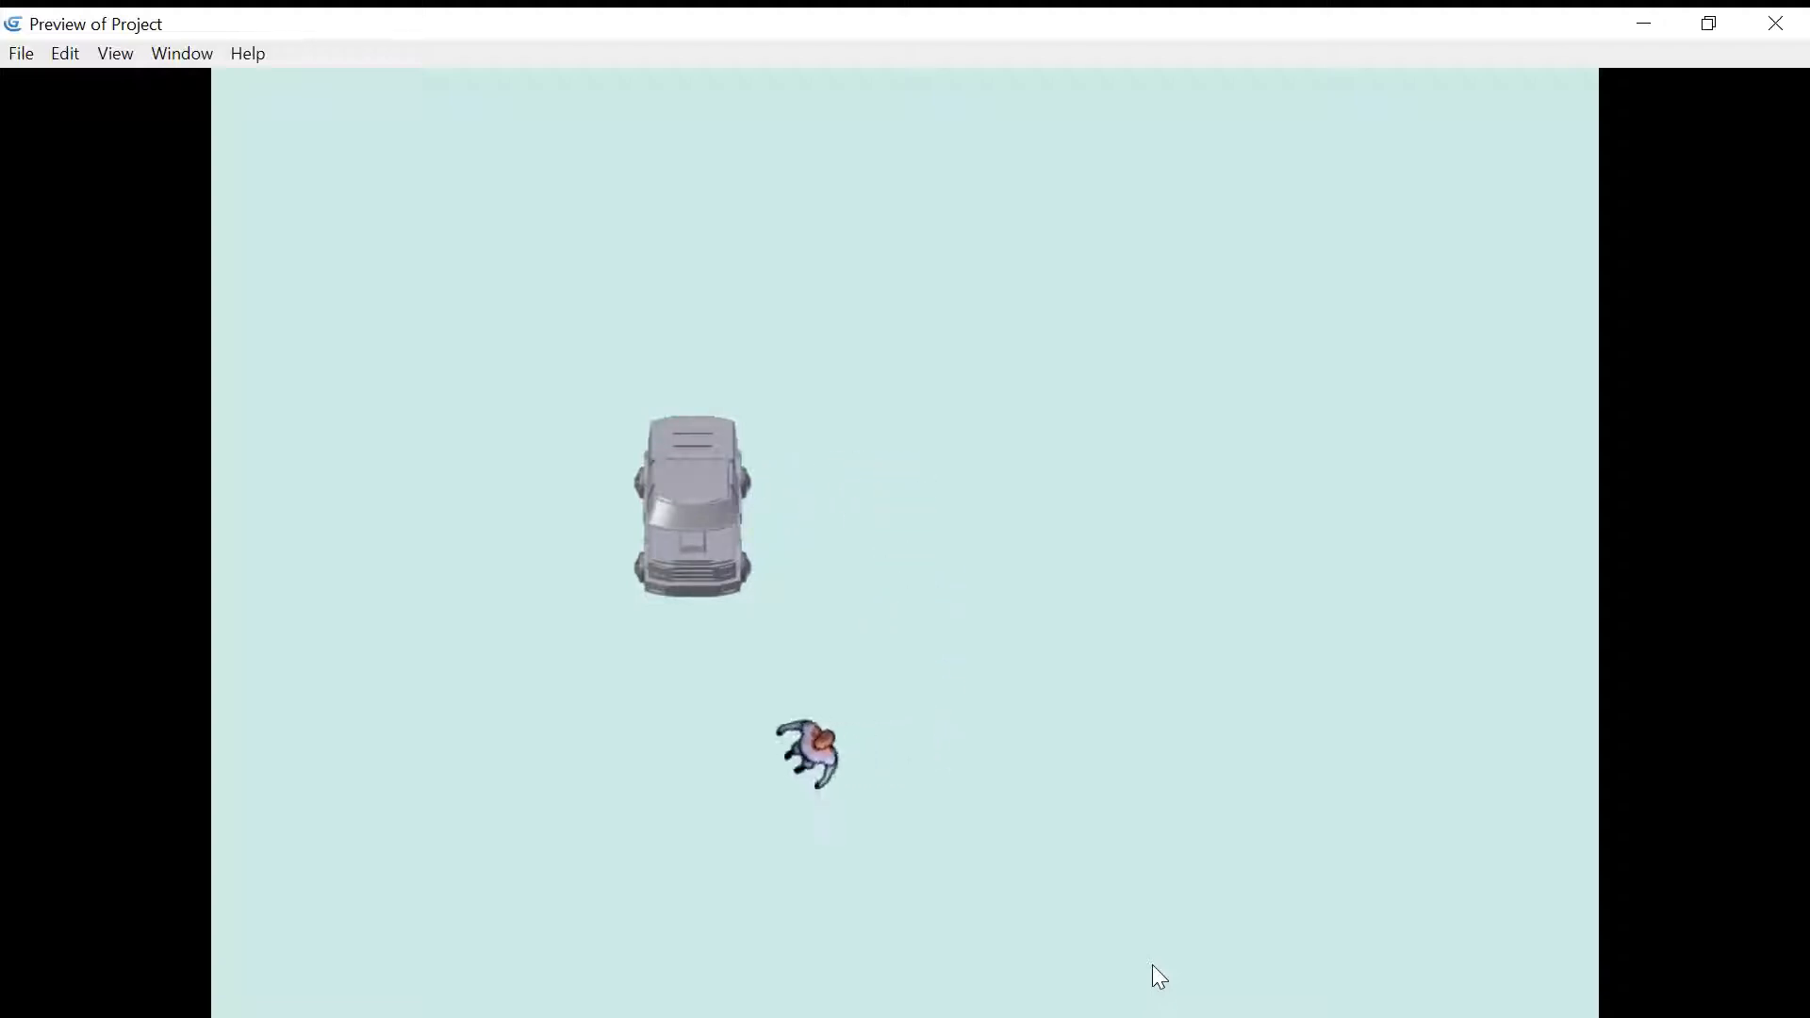
{"action": "key", "text": "Down"}
{"action": "key", "text": "Right"}
{"action": "key", "text": "Up"}
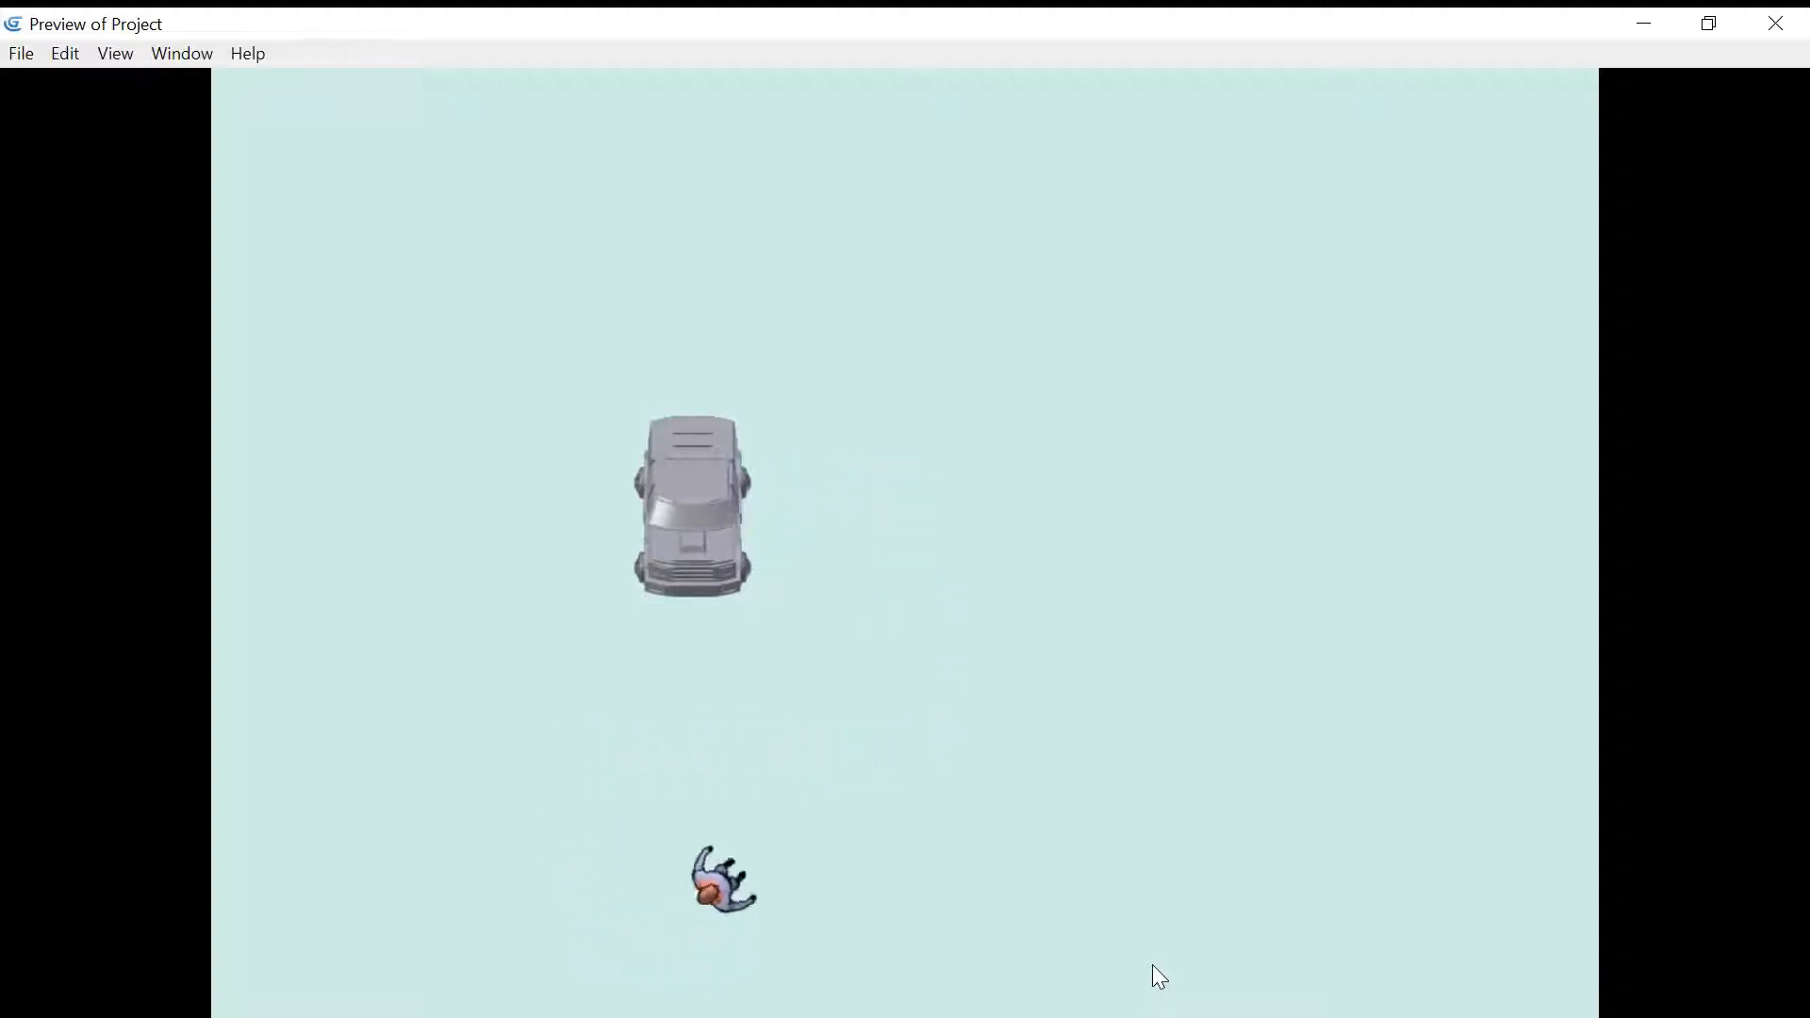
{"action": "key", "text": "Right"}
{"action": "key", "text": "Up"}
{"action": "key", "text": "Left"}
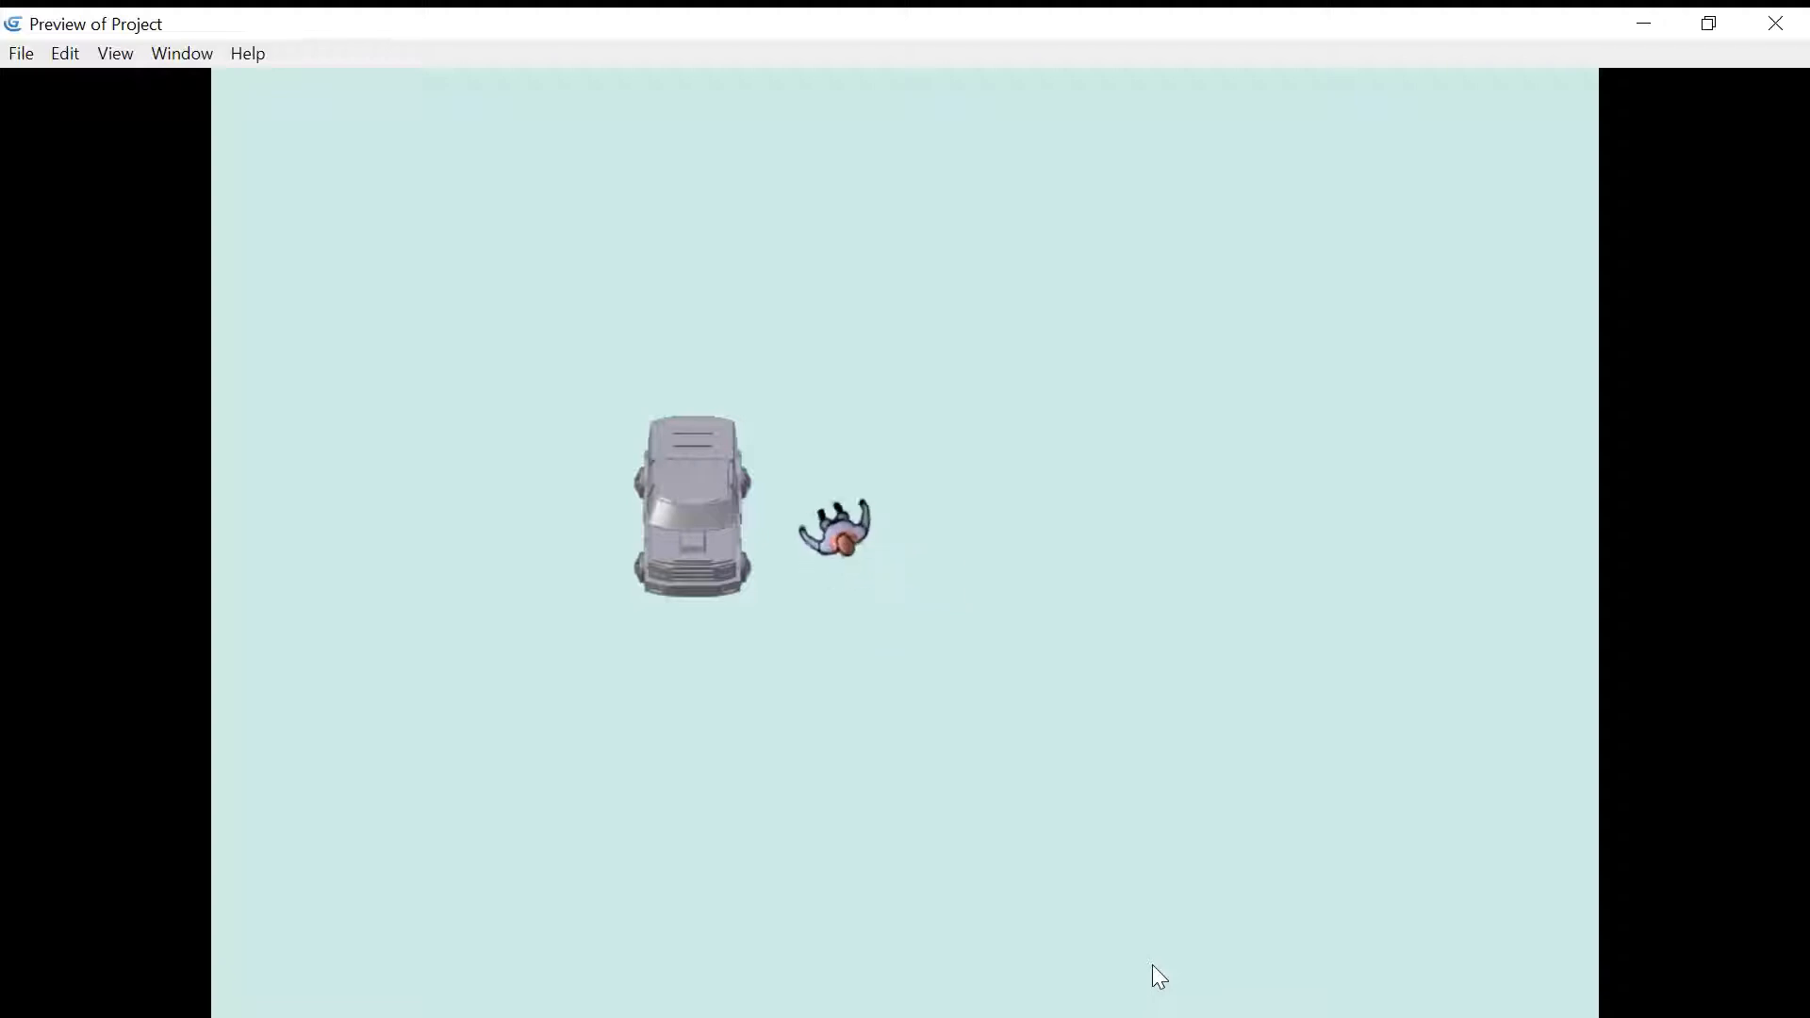
- Line the character up beside the car, re-enter with E and drive right and down
{"action": "key", "text": "Up"}
{"action": "key", "text": "Left"}
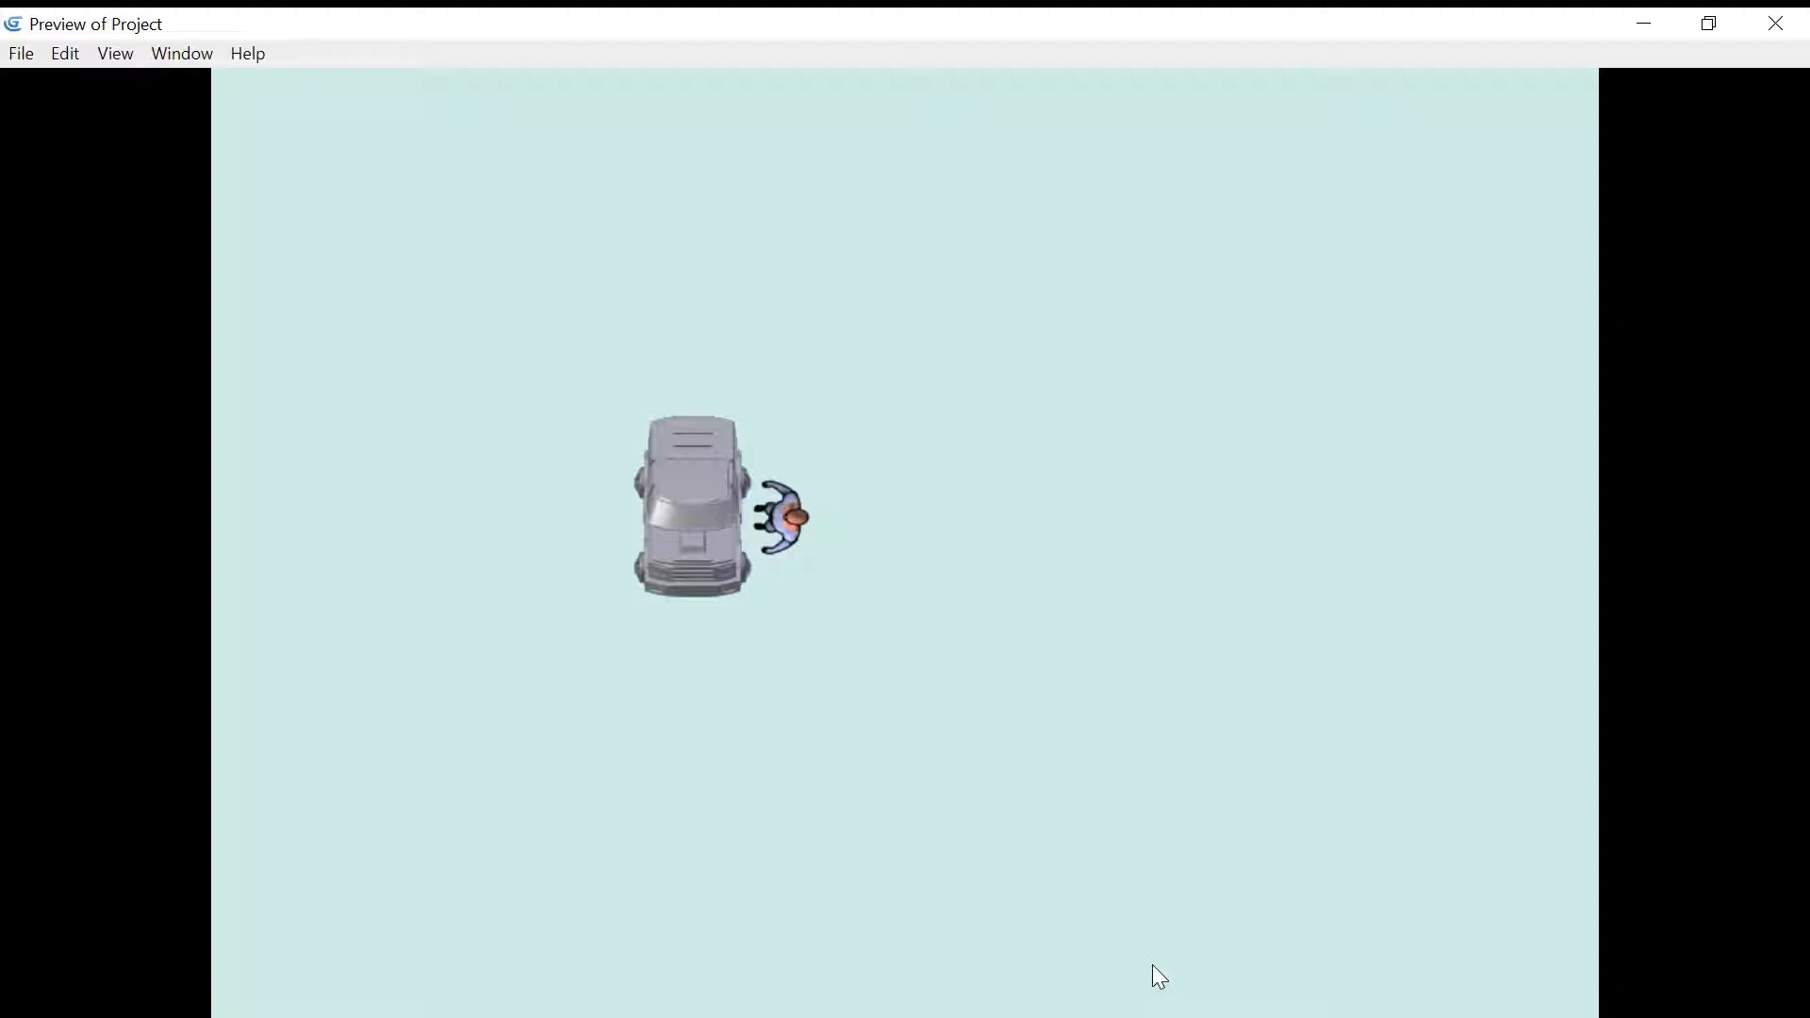
{"action": "key", "text": "e"}
{"action": "key", "text": "Right"}
{"action": "key", "text": "Down"}
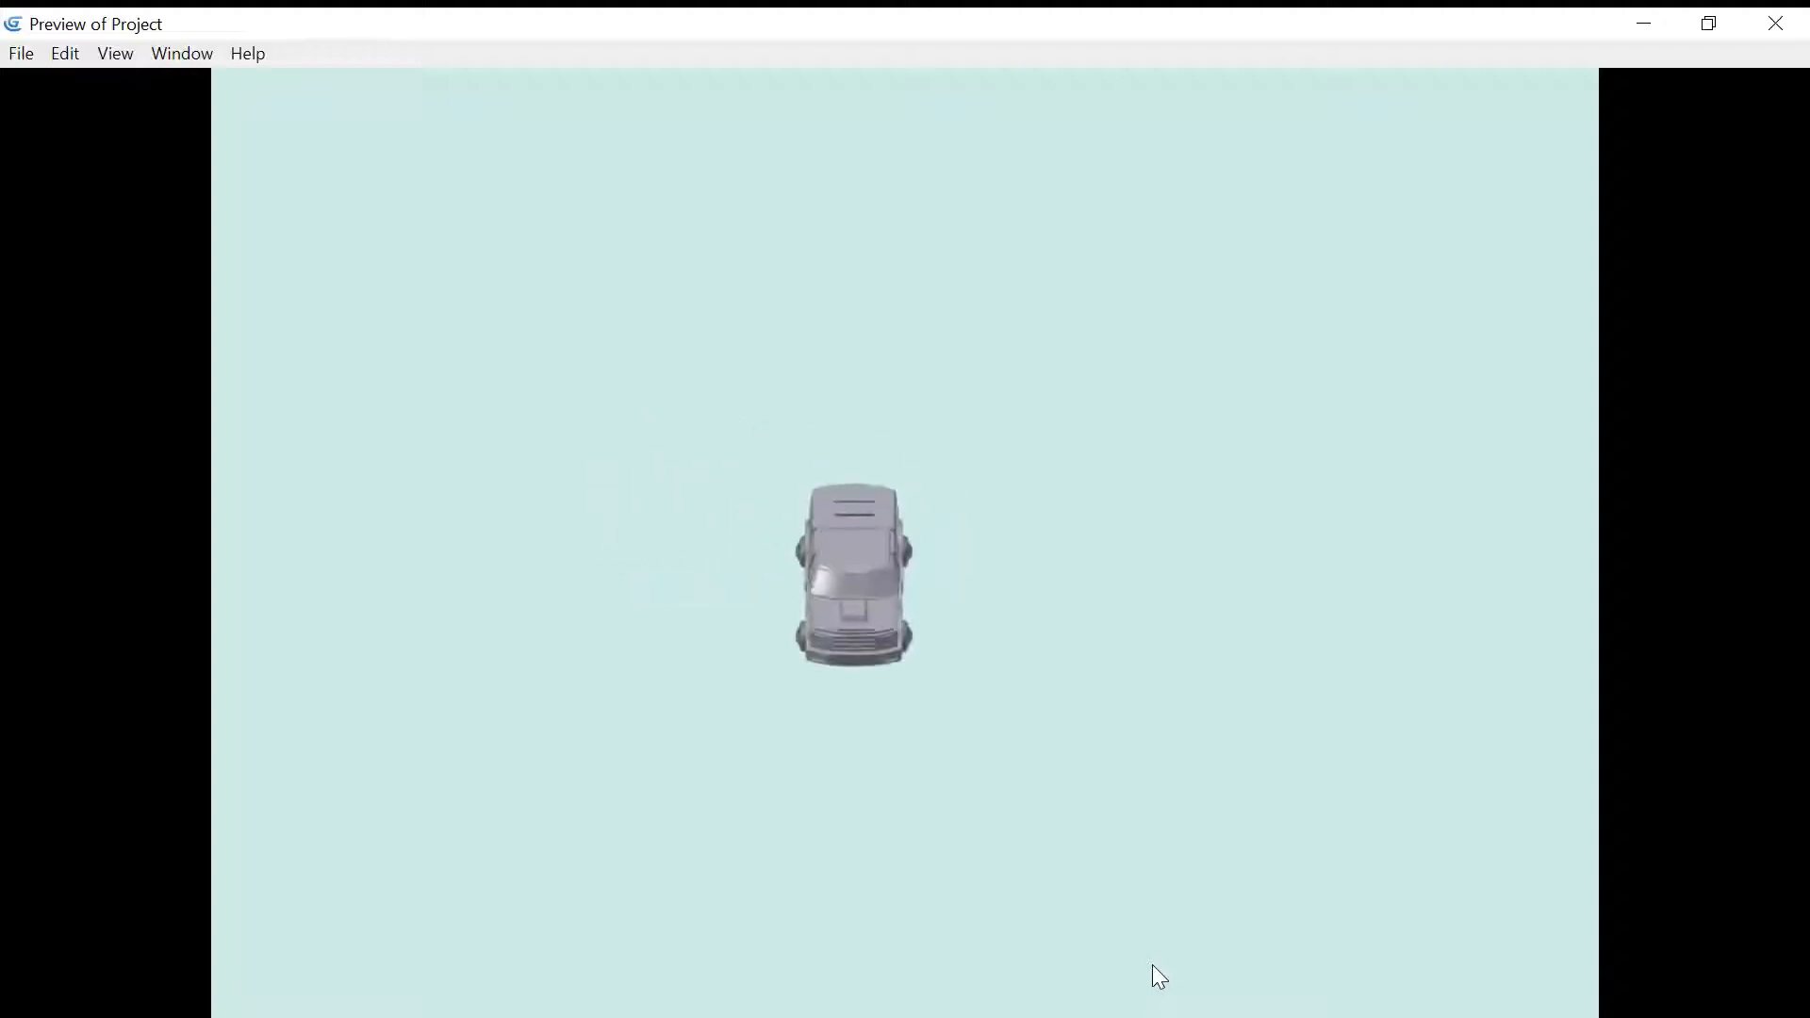
{"action": "key", "text": "Right"}
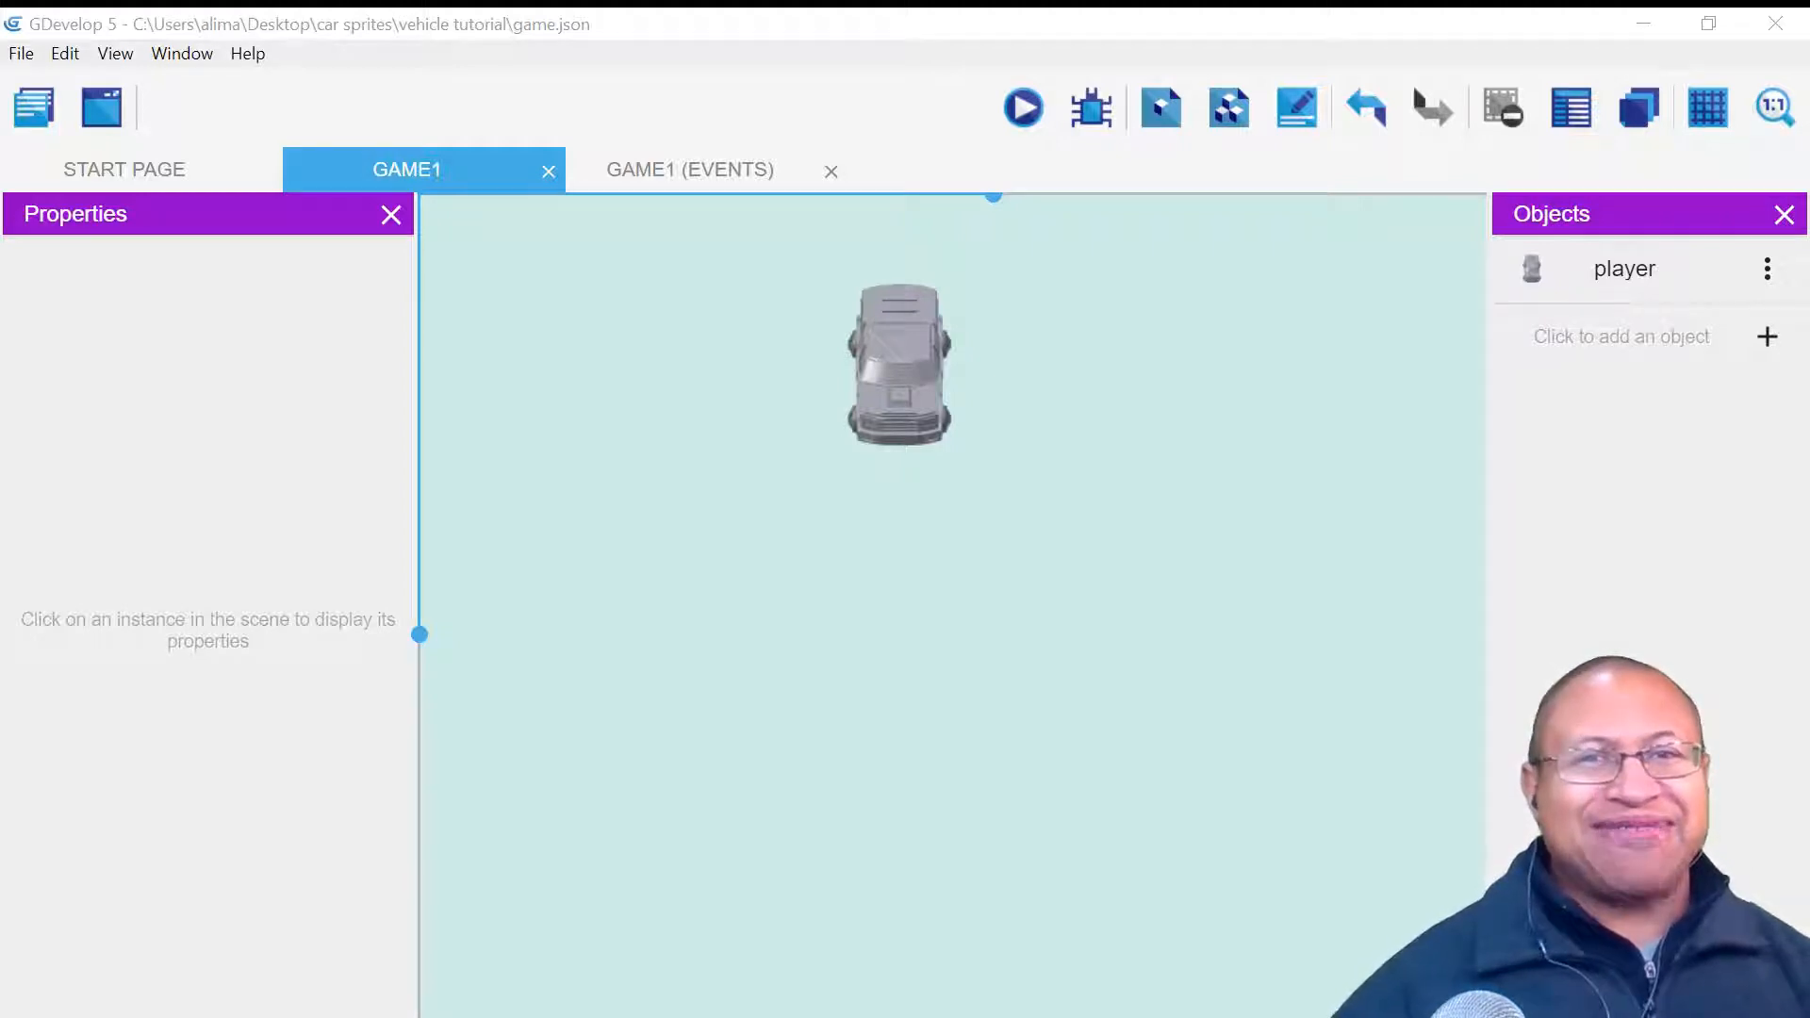
- Close the preview and refocus the GAME1 scene editor
{"action": "left_click", "coordinate": [1095, 796]}
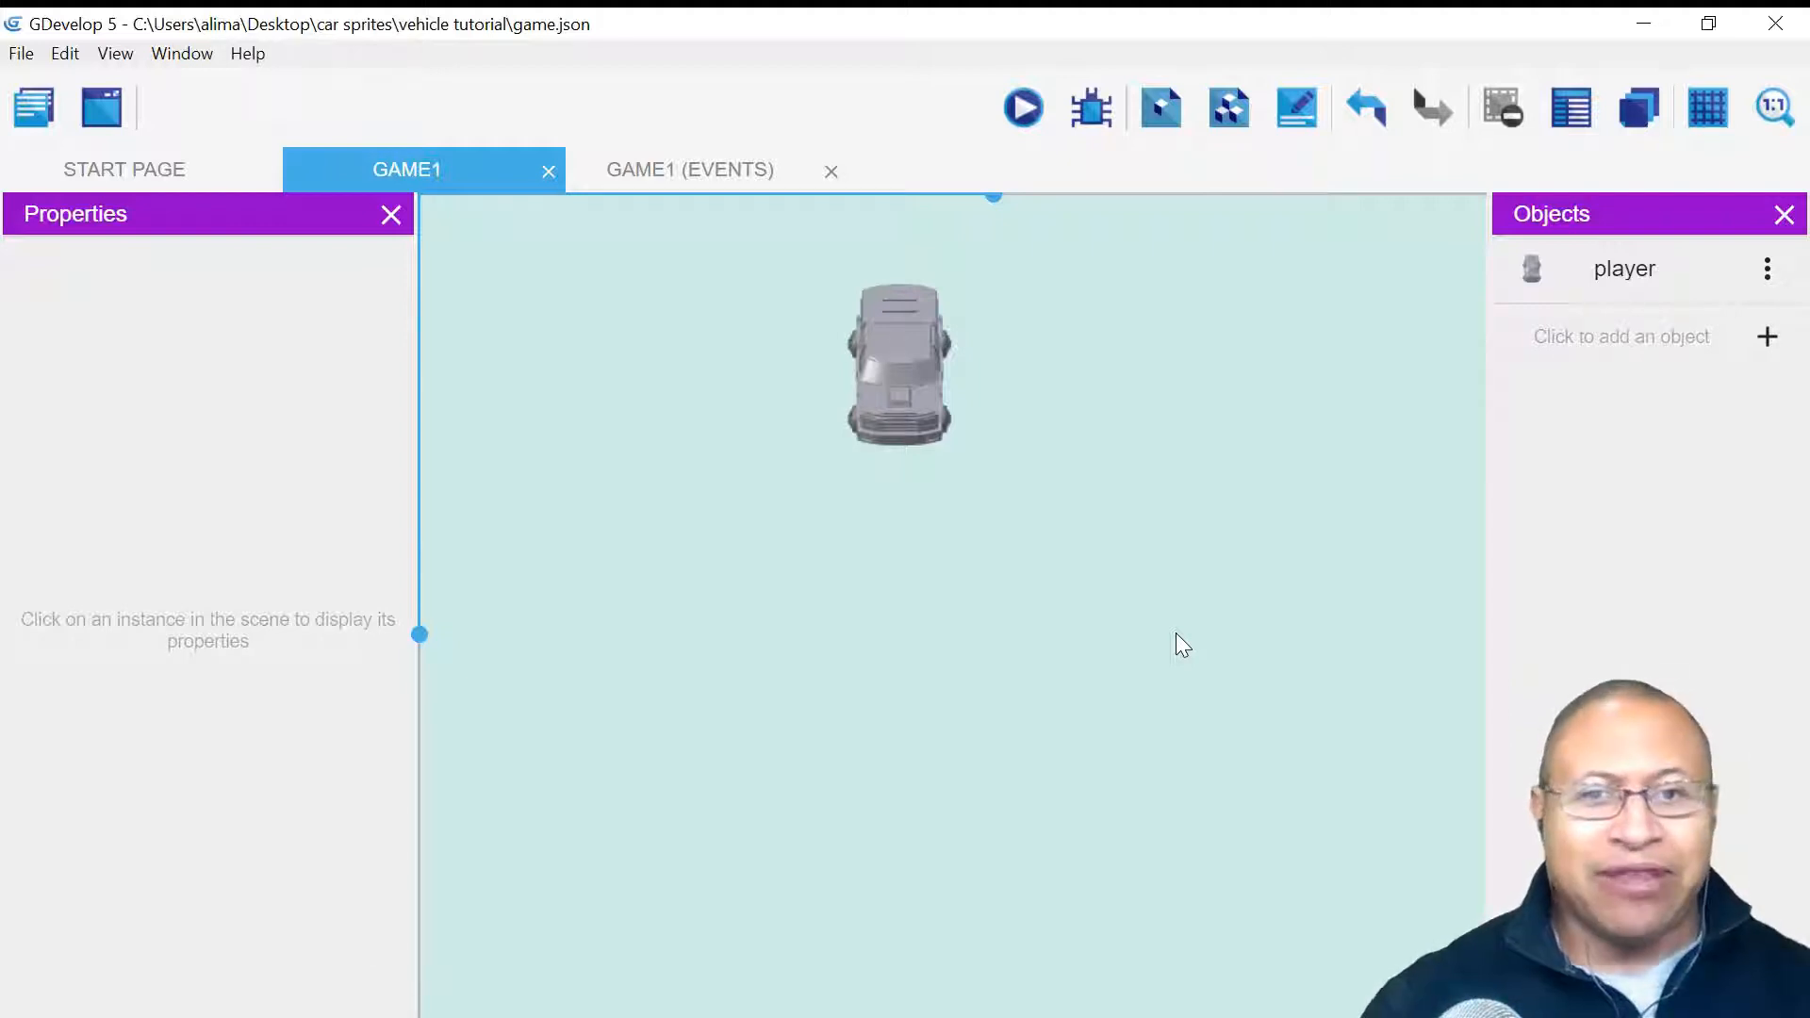
- Add a new Sprite object and name it 'driver'
{"action": "left_click", "coordinate": [1768, 339]}
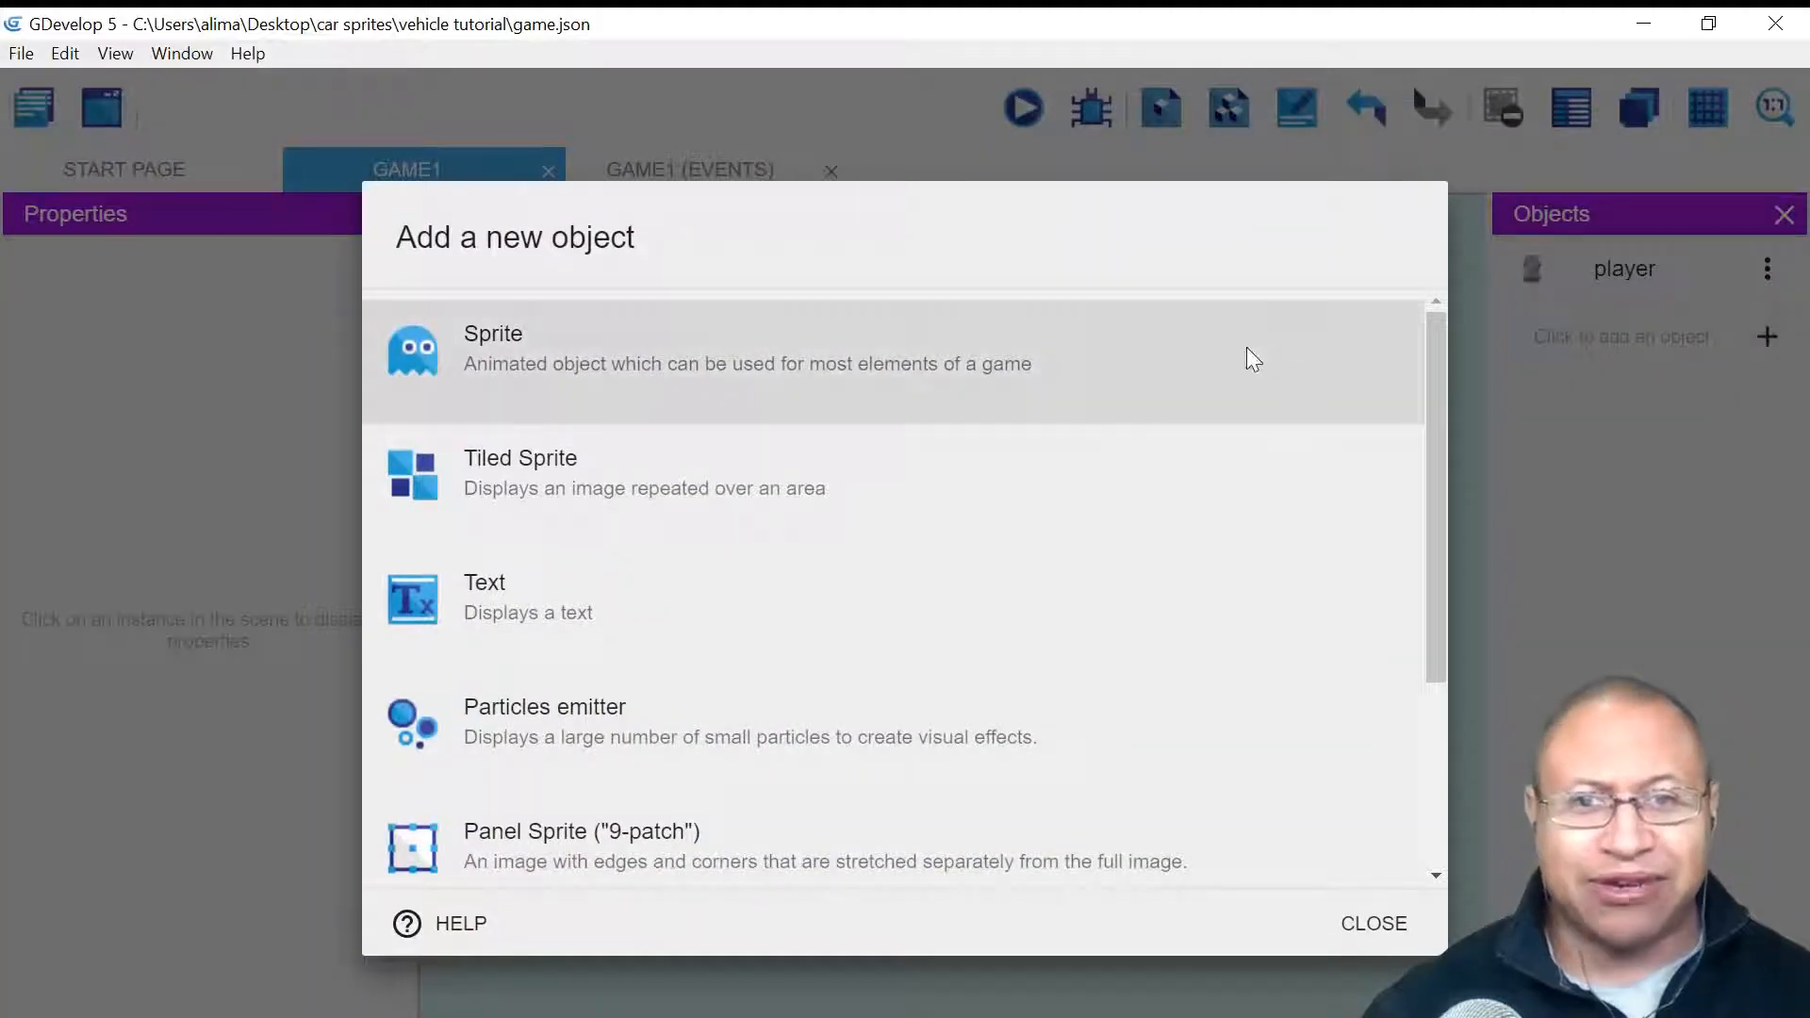
{"action": "left_click", "coordinate": [1250, 356]}
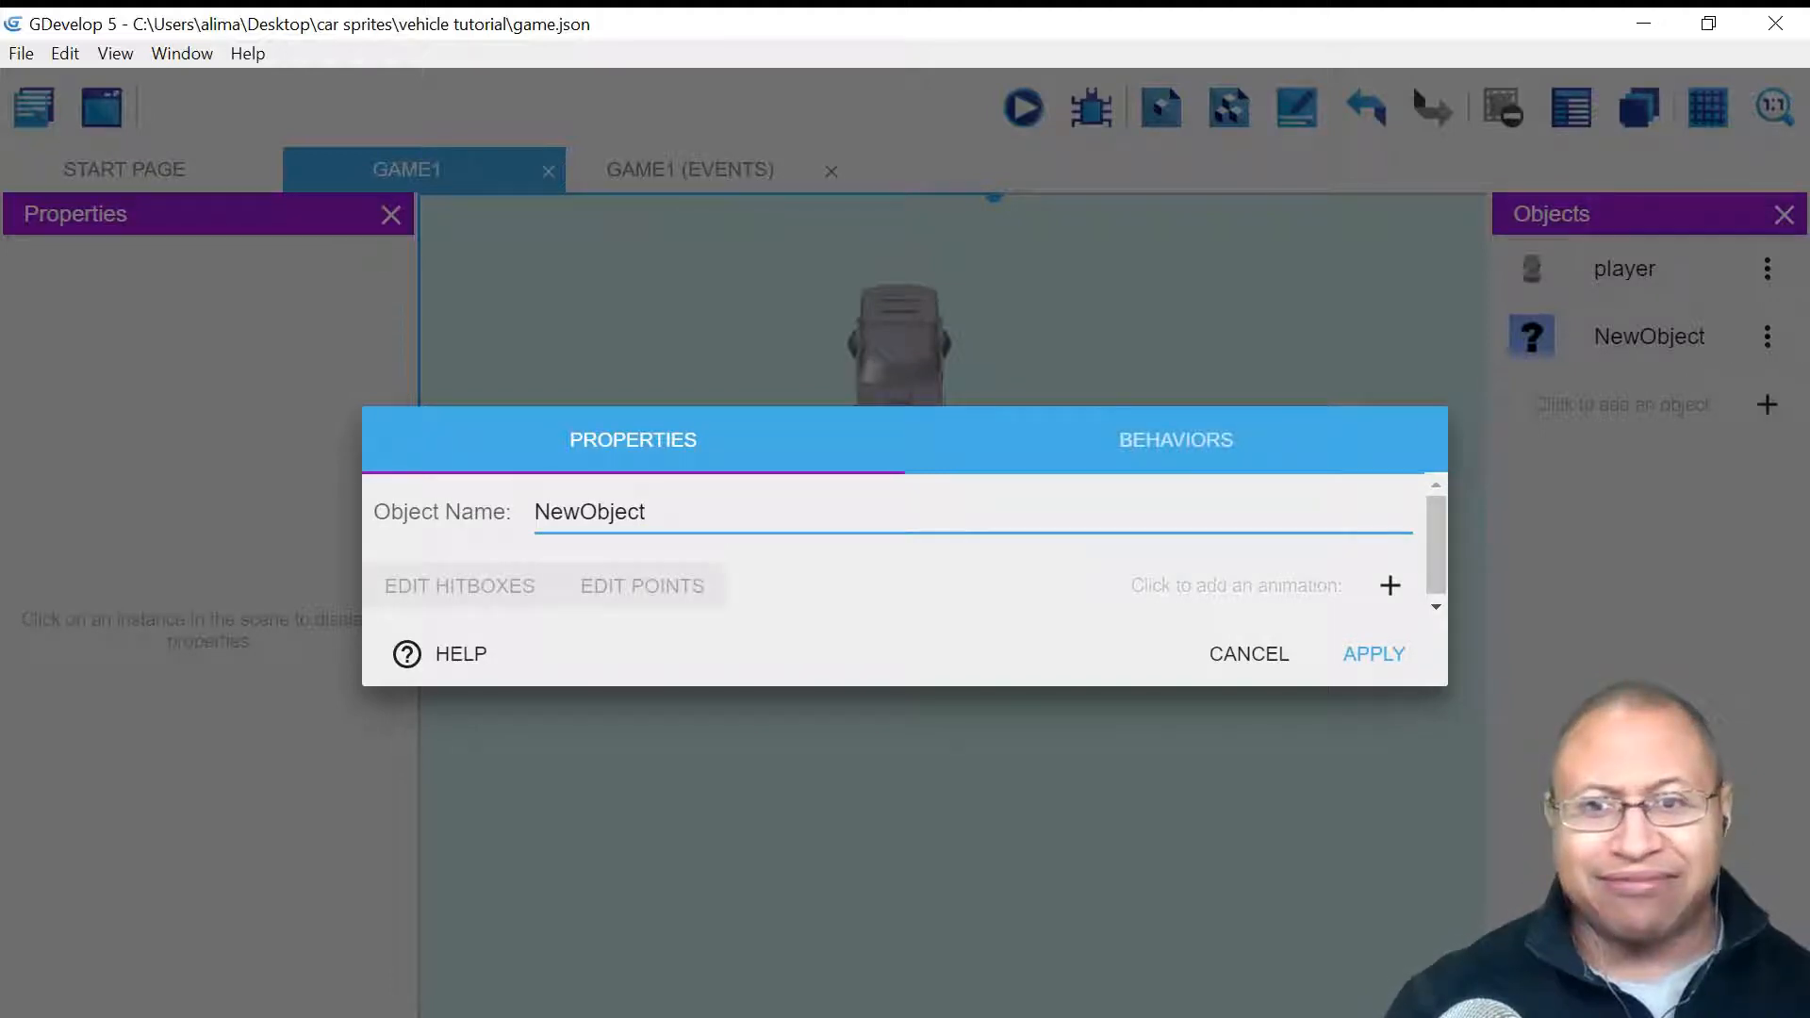
{"action": "key", "text": "BackSpace"}
{"action": "key", "text": "BackSpace"}
{"action": "key", "text": "BackSpace"}
{"action": "key", "text": "BackSpace"}
{"action": "key", "text": "BackSpace"}
{"action": "key", "text": "BackSpace"}
{"action": "key", "text": "BackSpace"}
{"action": "key", "text": "BackSpace"}
{"action": "key", "text": "BackSpace"}
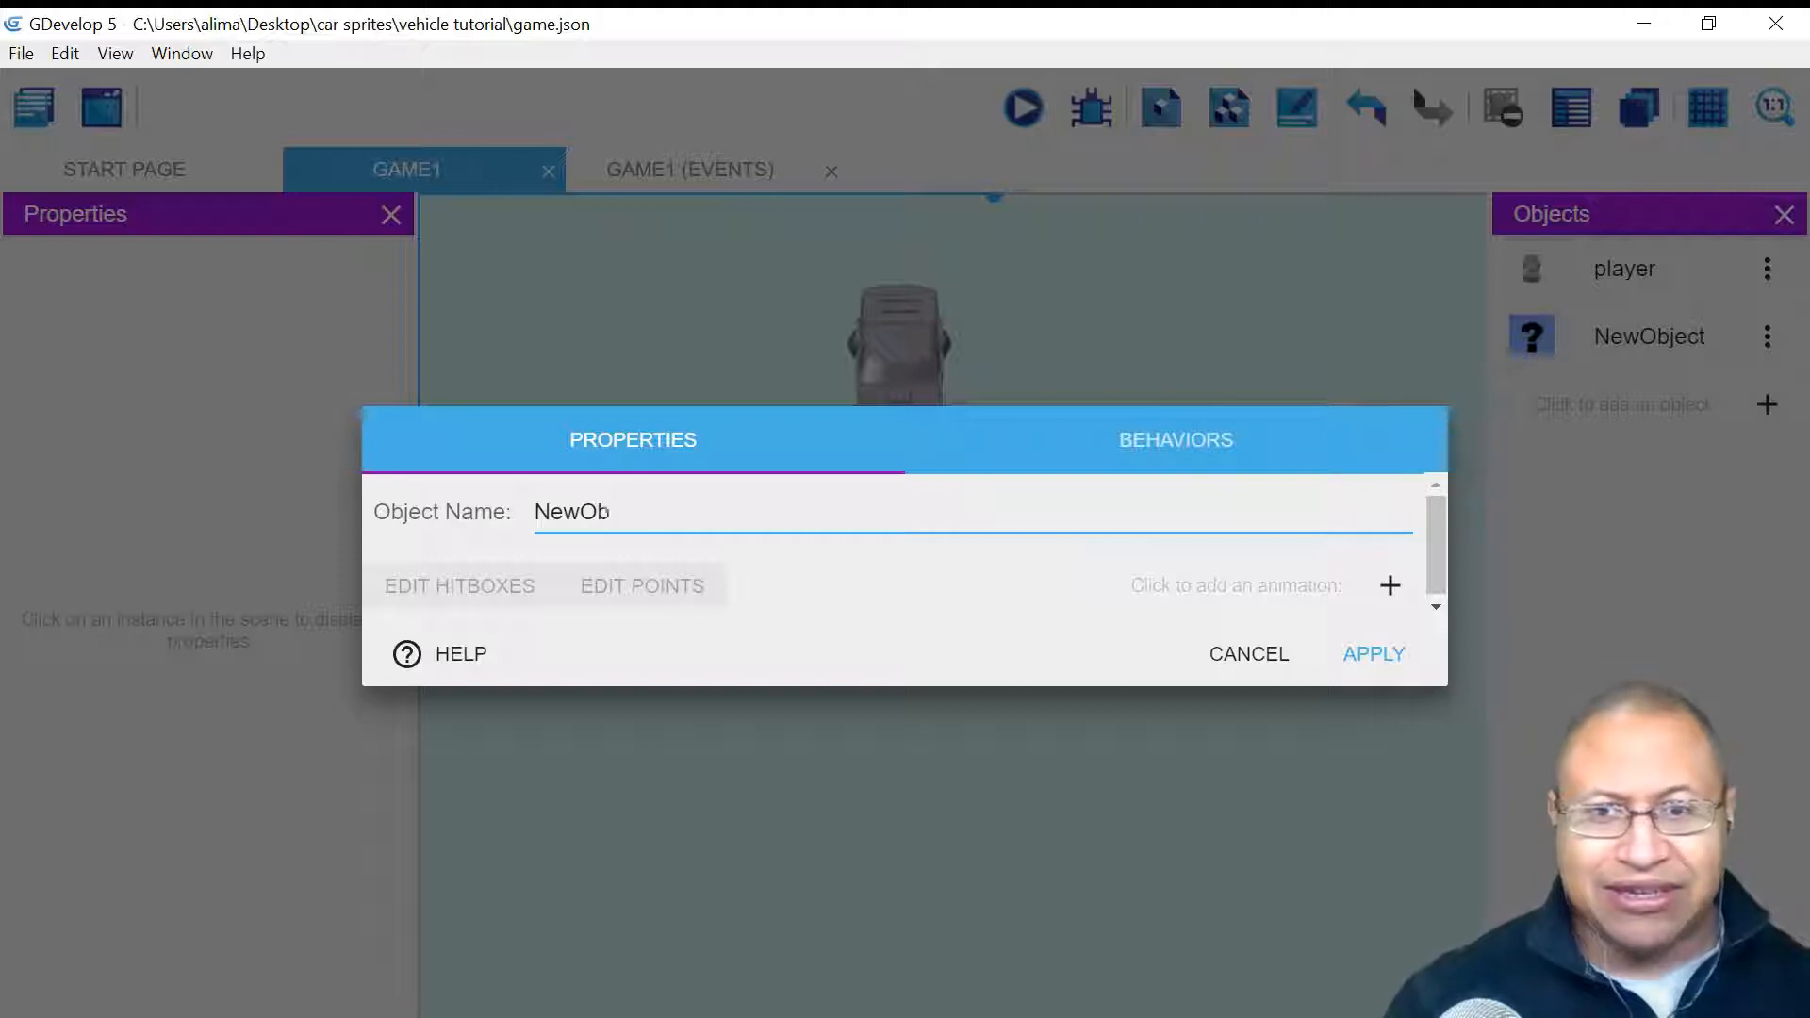
{"action": "type", "text": "driver"}
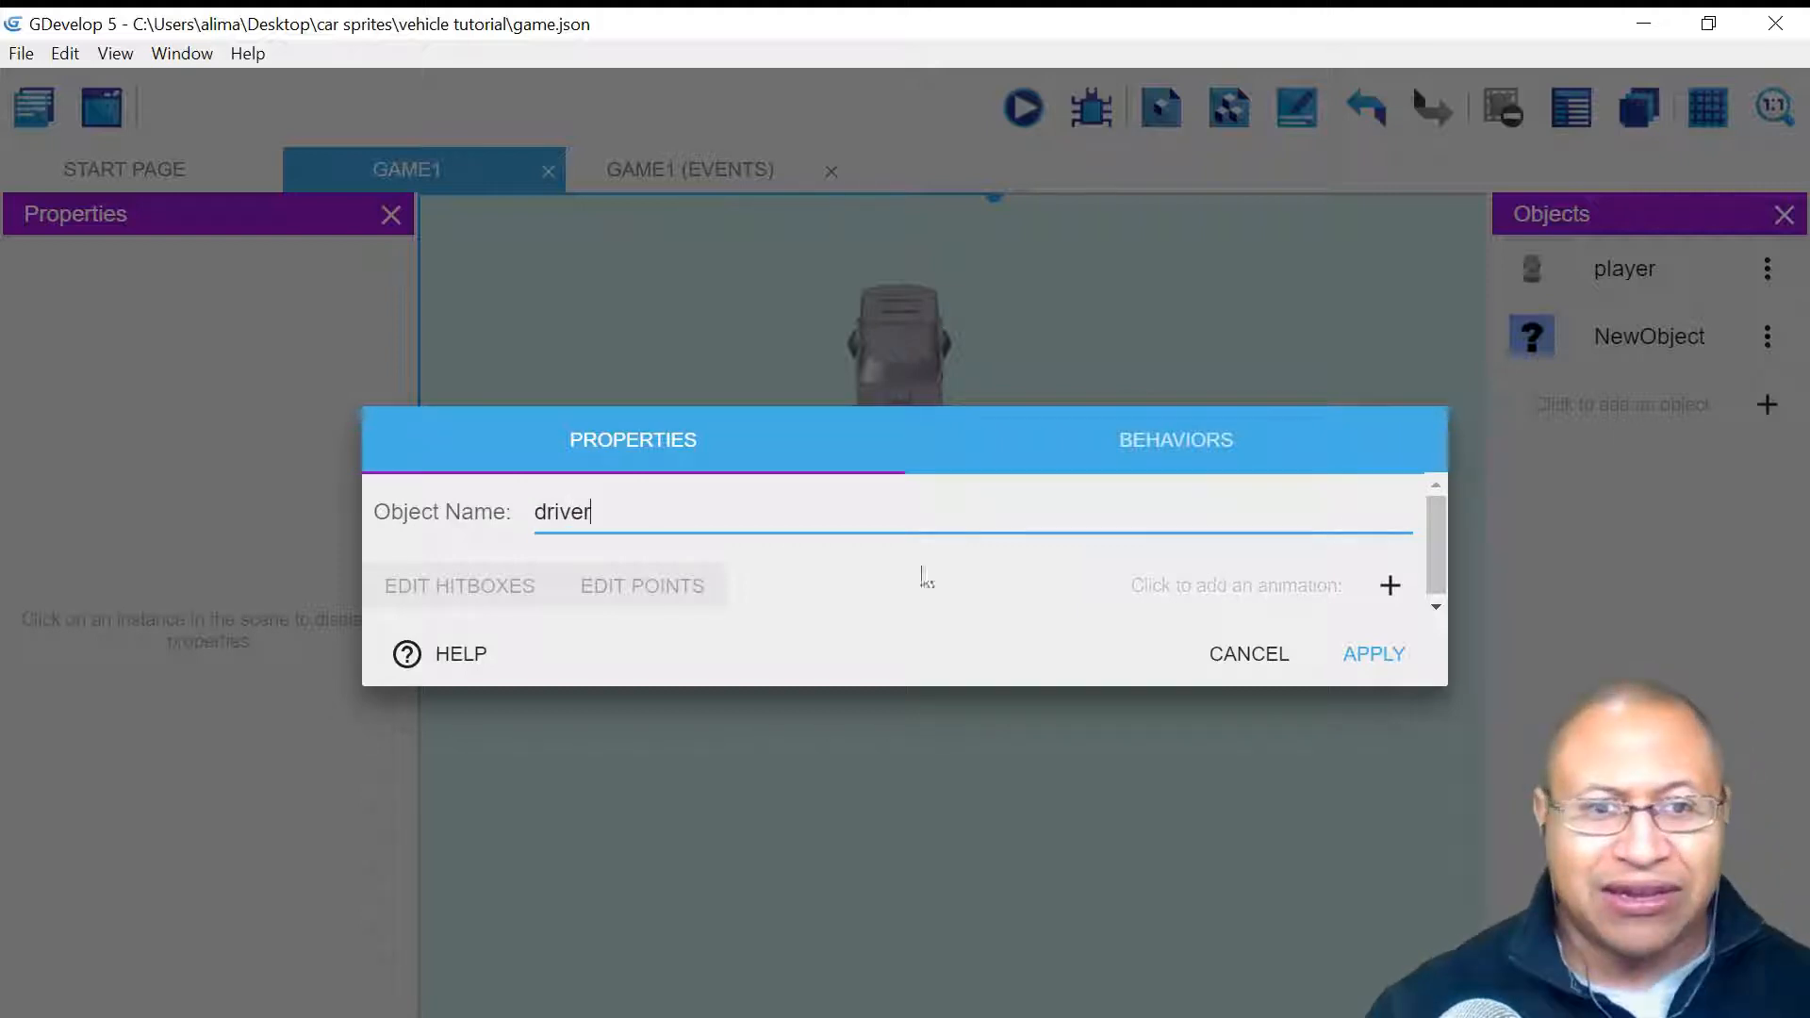
- Add an animation whose frame is player.png from Desktop/car sprites/player sprite
{"action": "left_click", "coordinate": [1392, 586]}
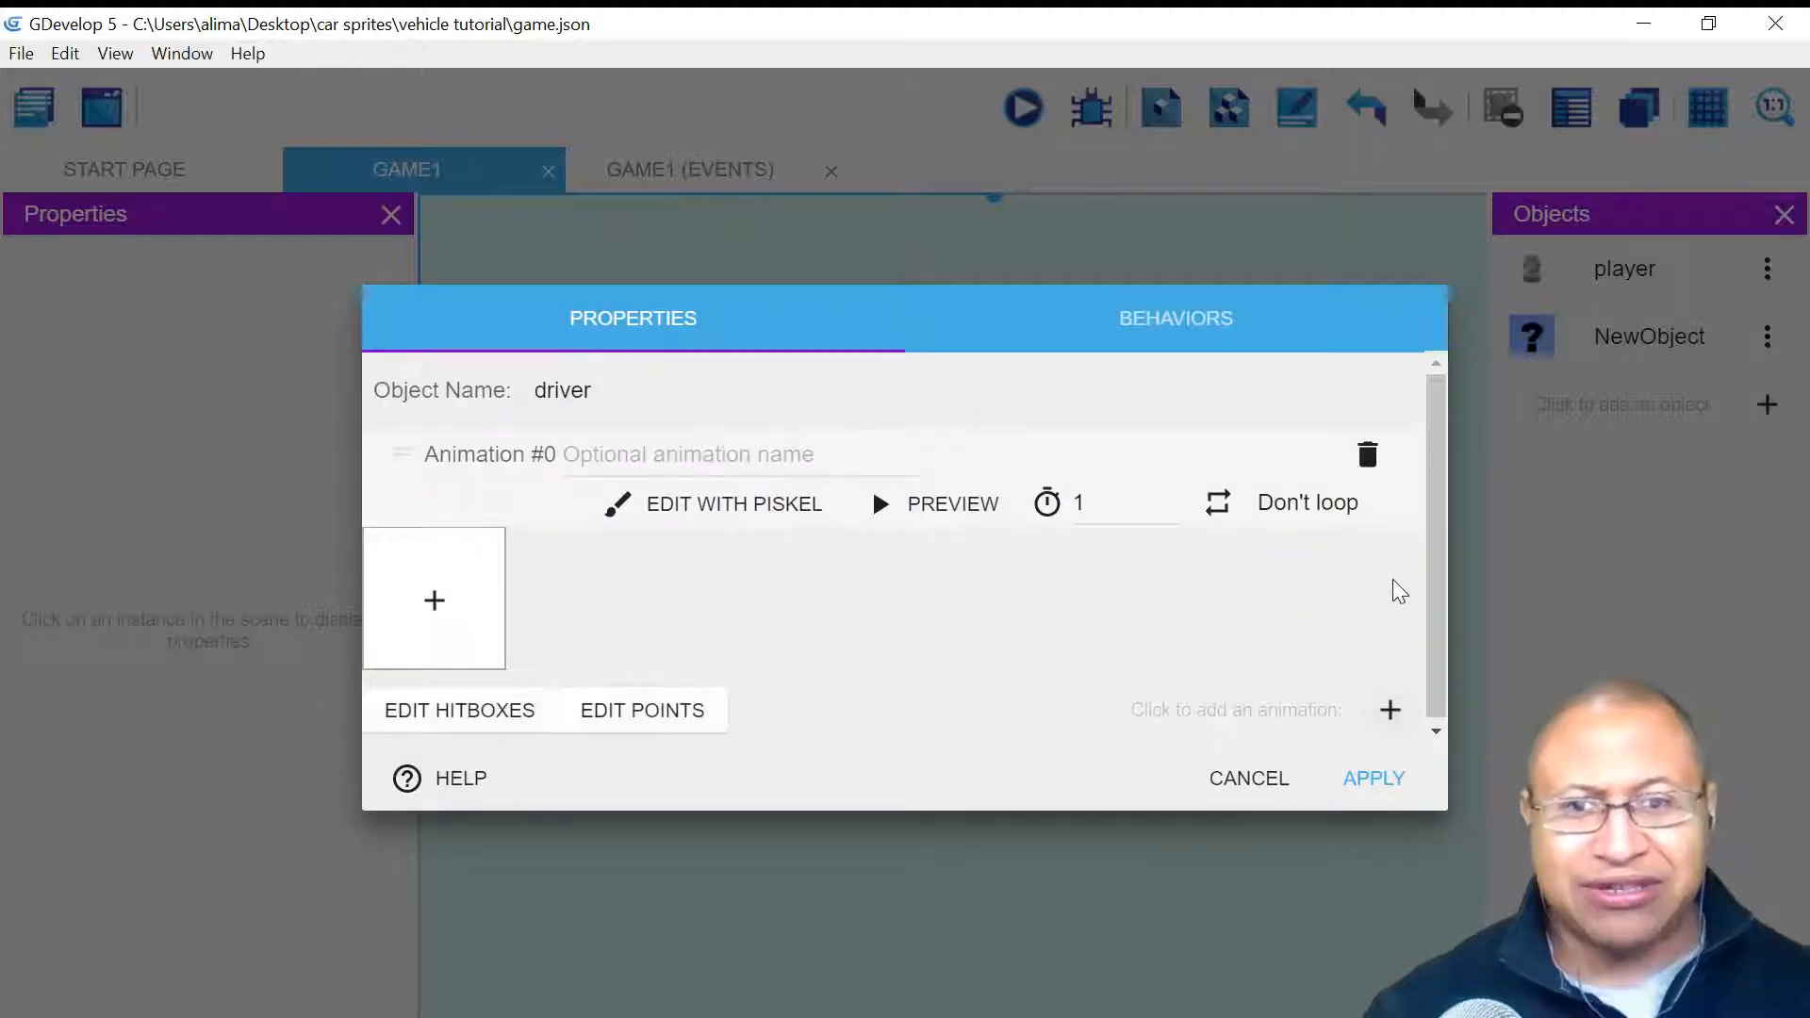
{"action": "left_click", "coordinate": [437, 602]}
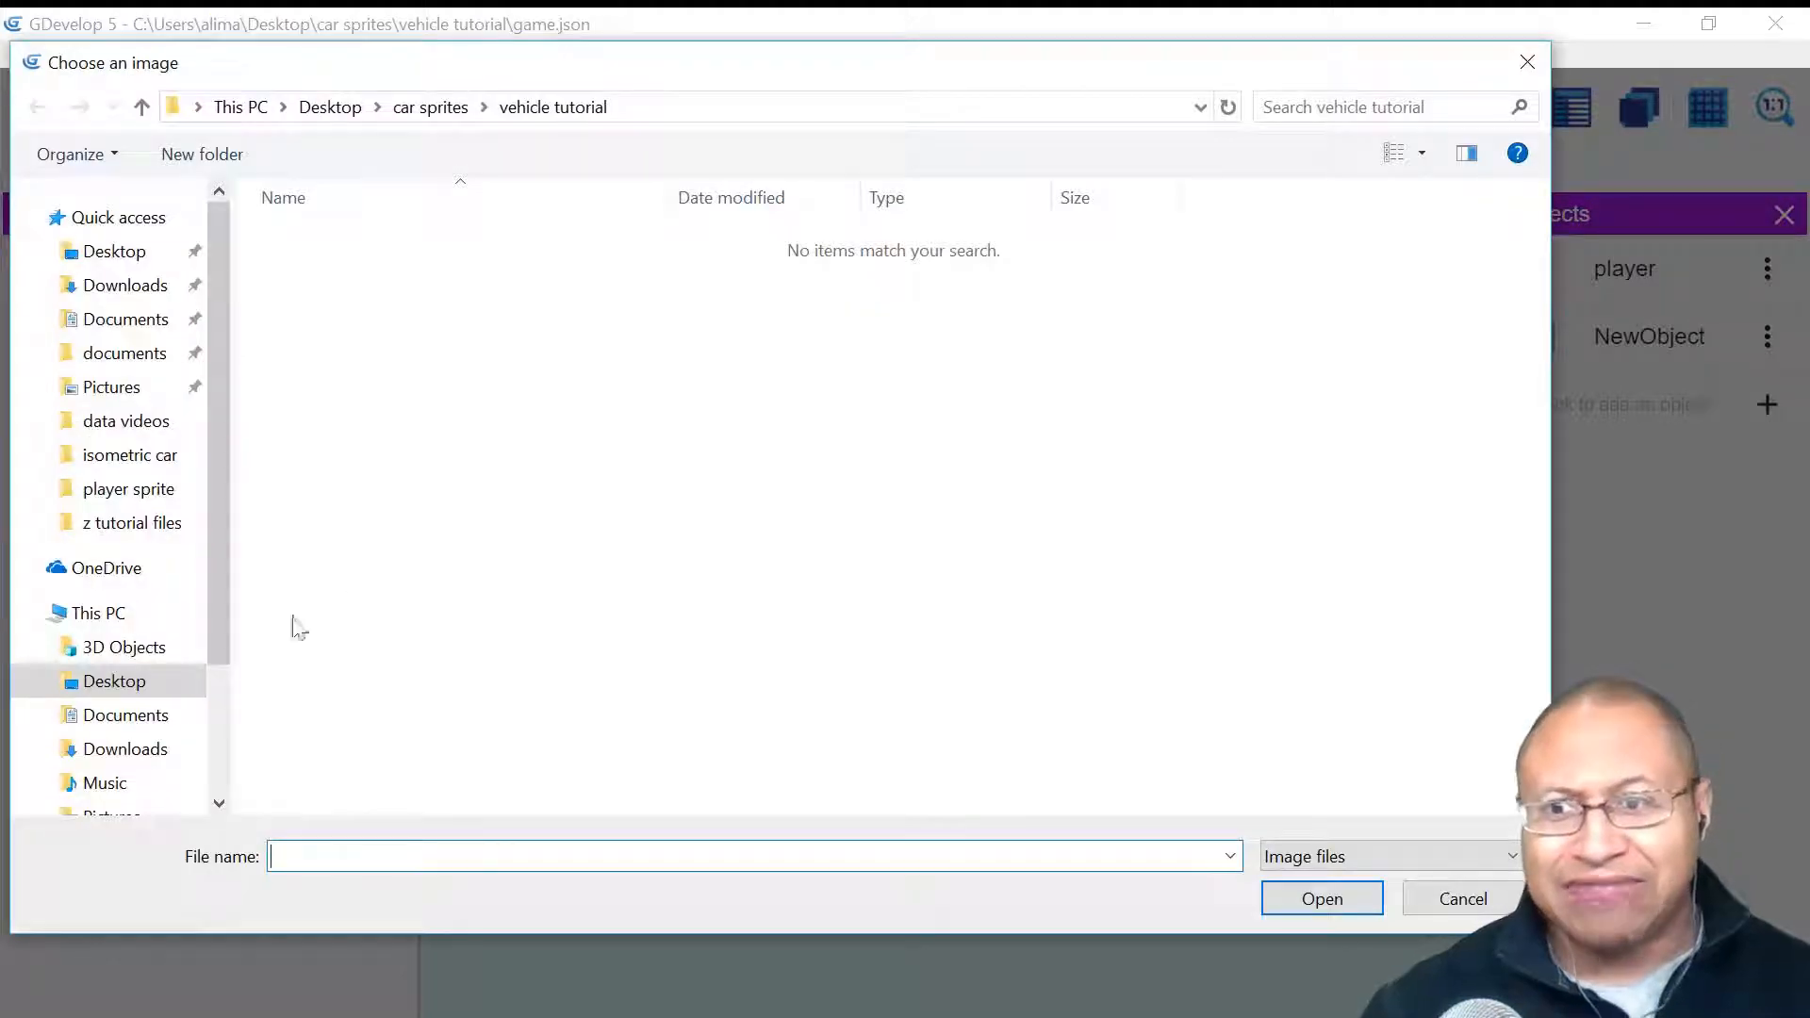
{"action": "left_click", "coordinate": [123, 681]}
{"action": "double_click", "coordinate": [306, 283]}
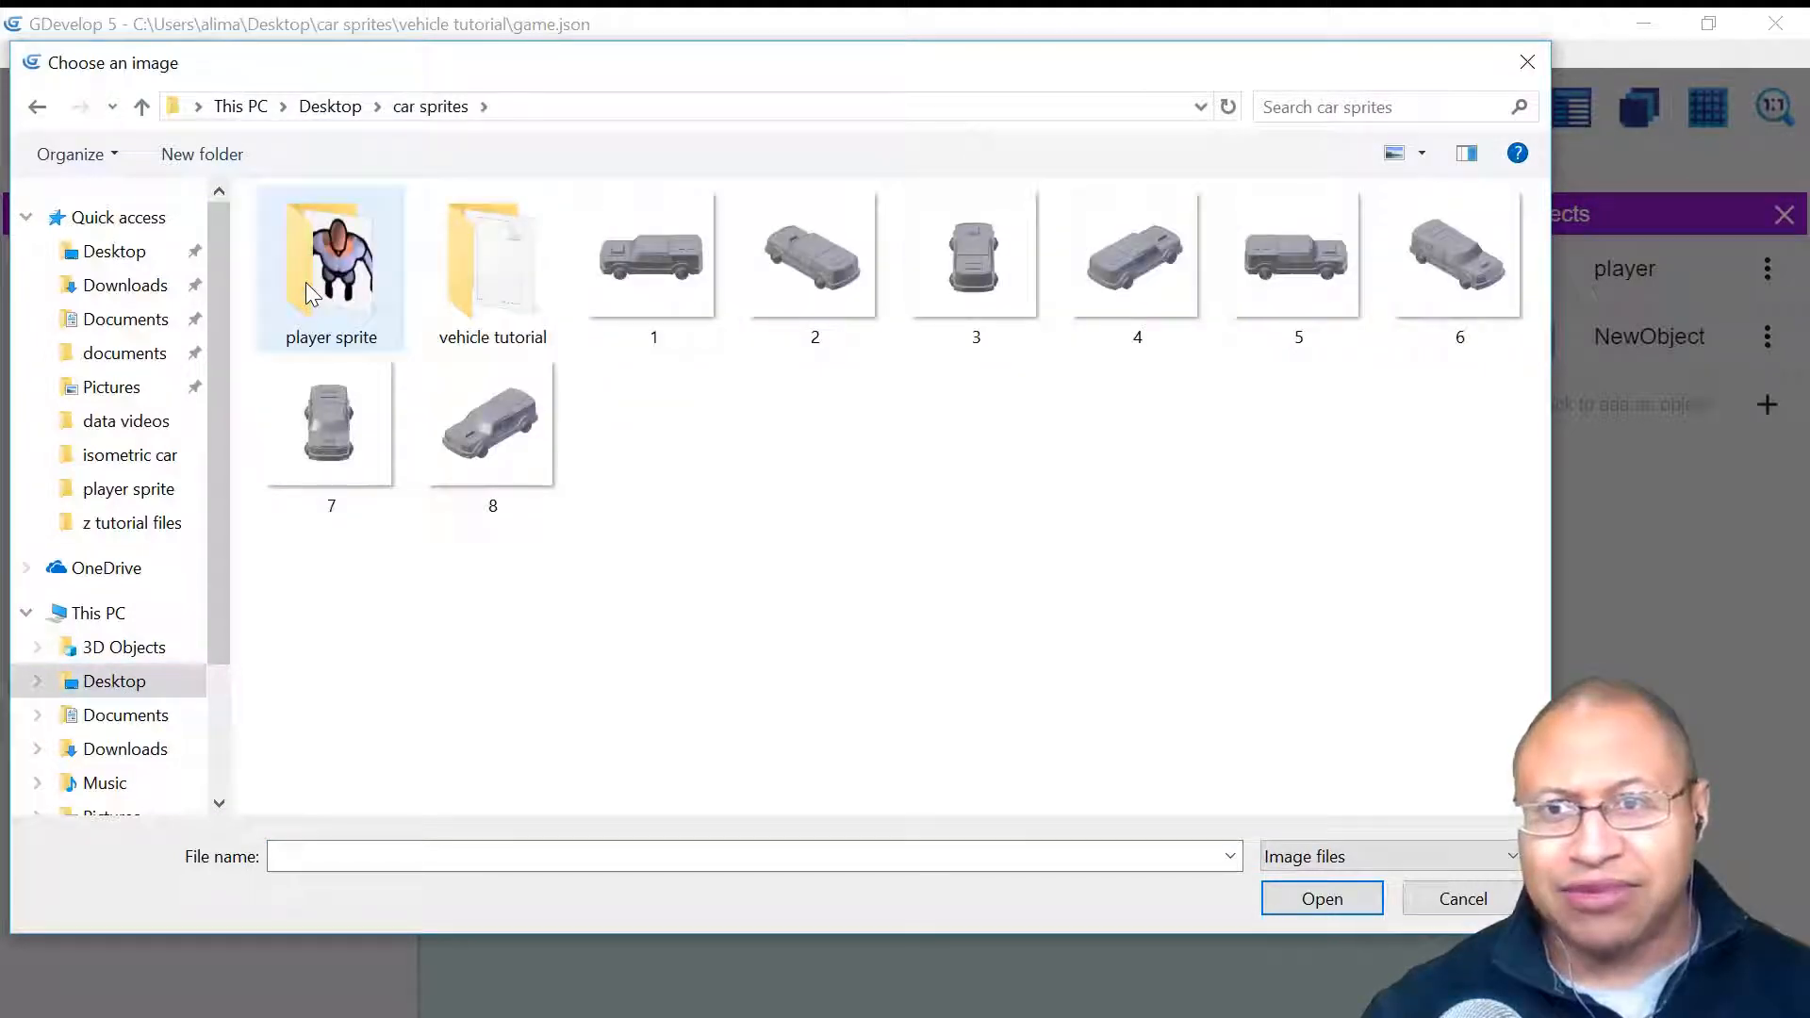
{"action": "double_click", "coordinate": [306, 281]}
{"action": "left_click", "coordinate": [345, 307]}
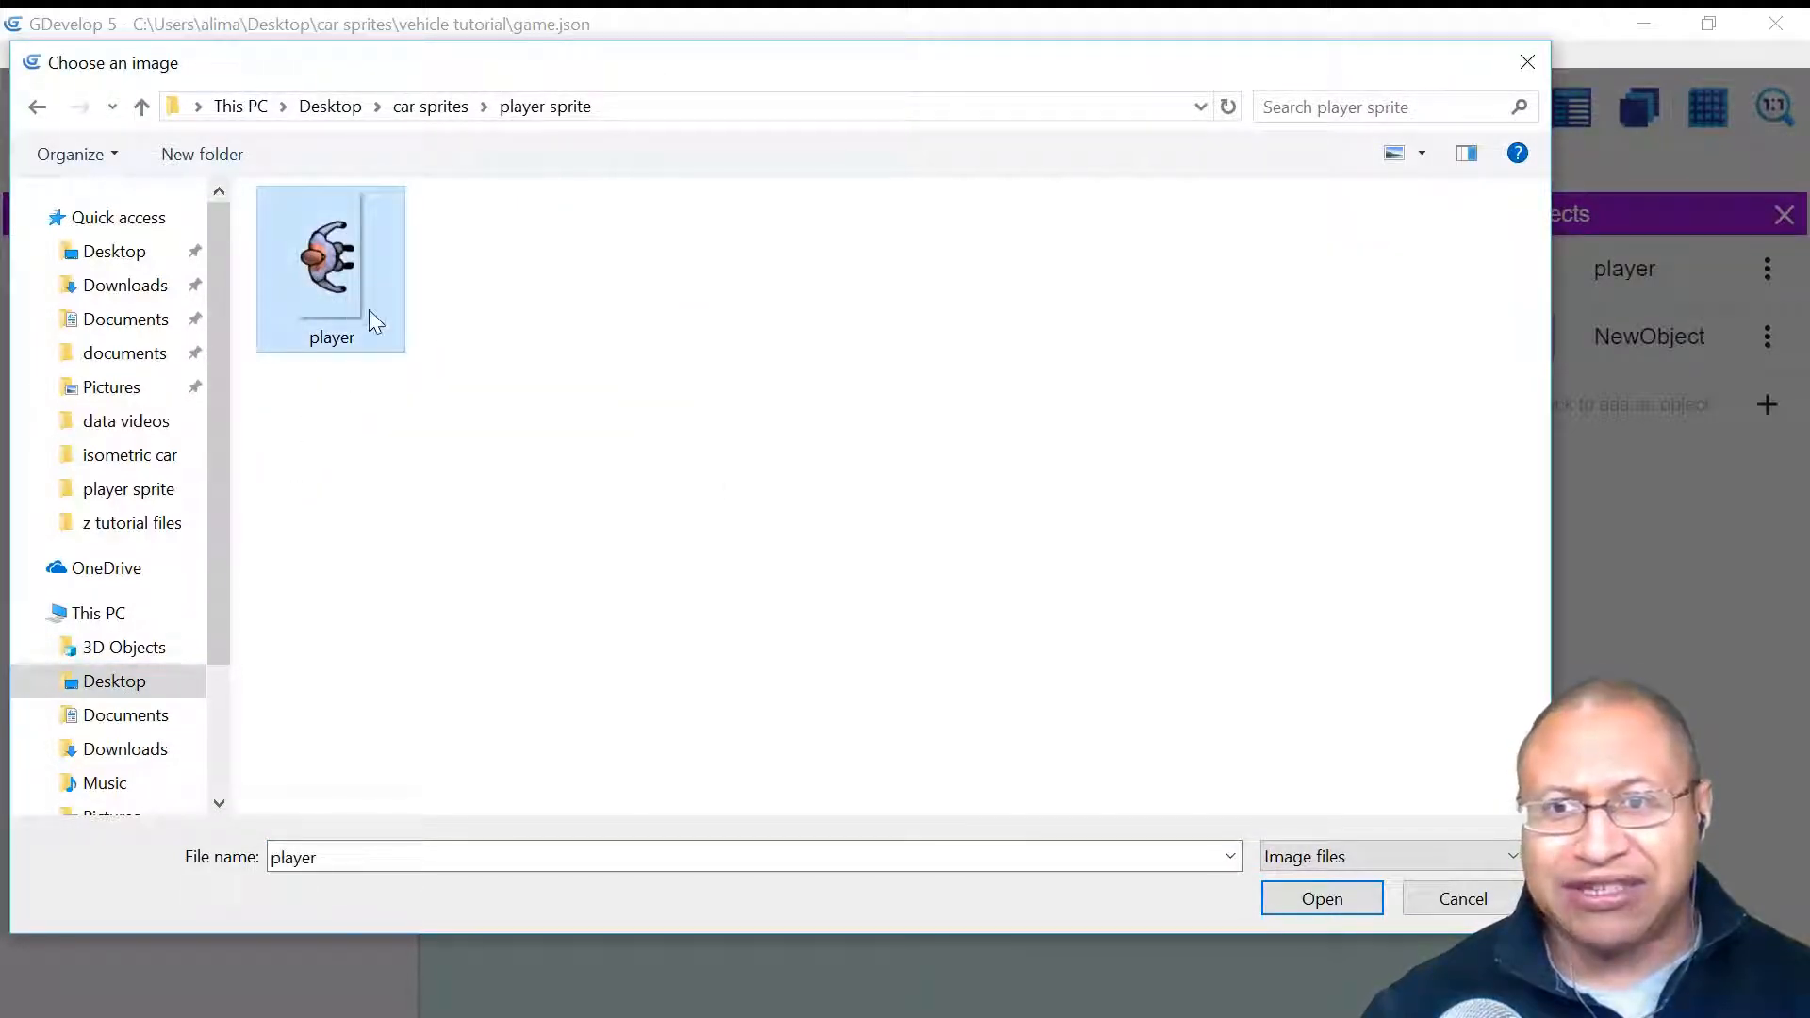
{"action": "left_click", "coordinate": [1292, 901]}
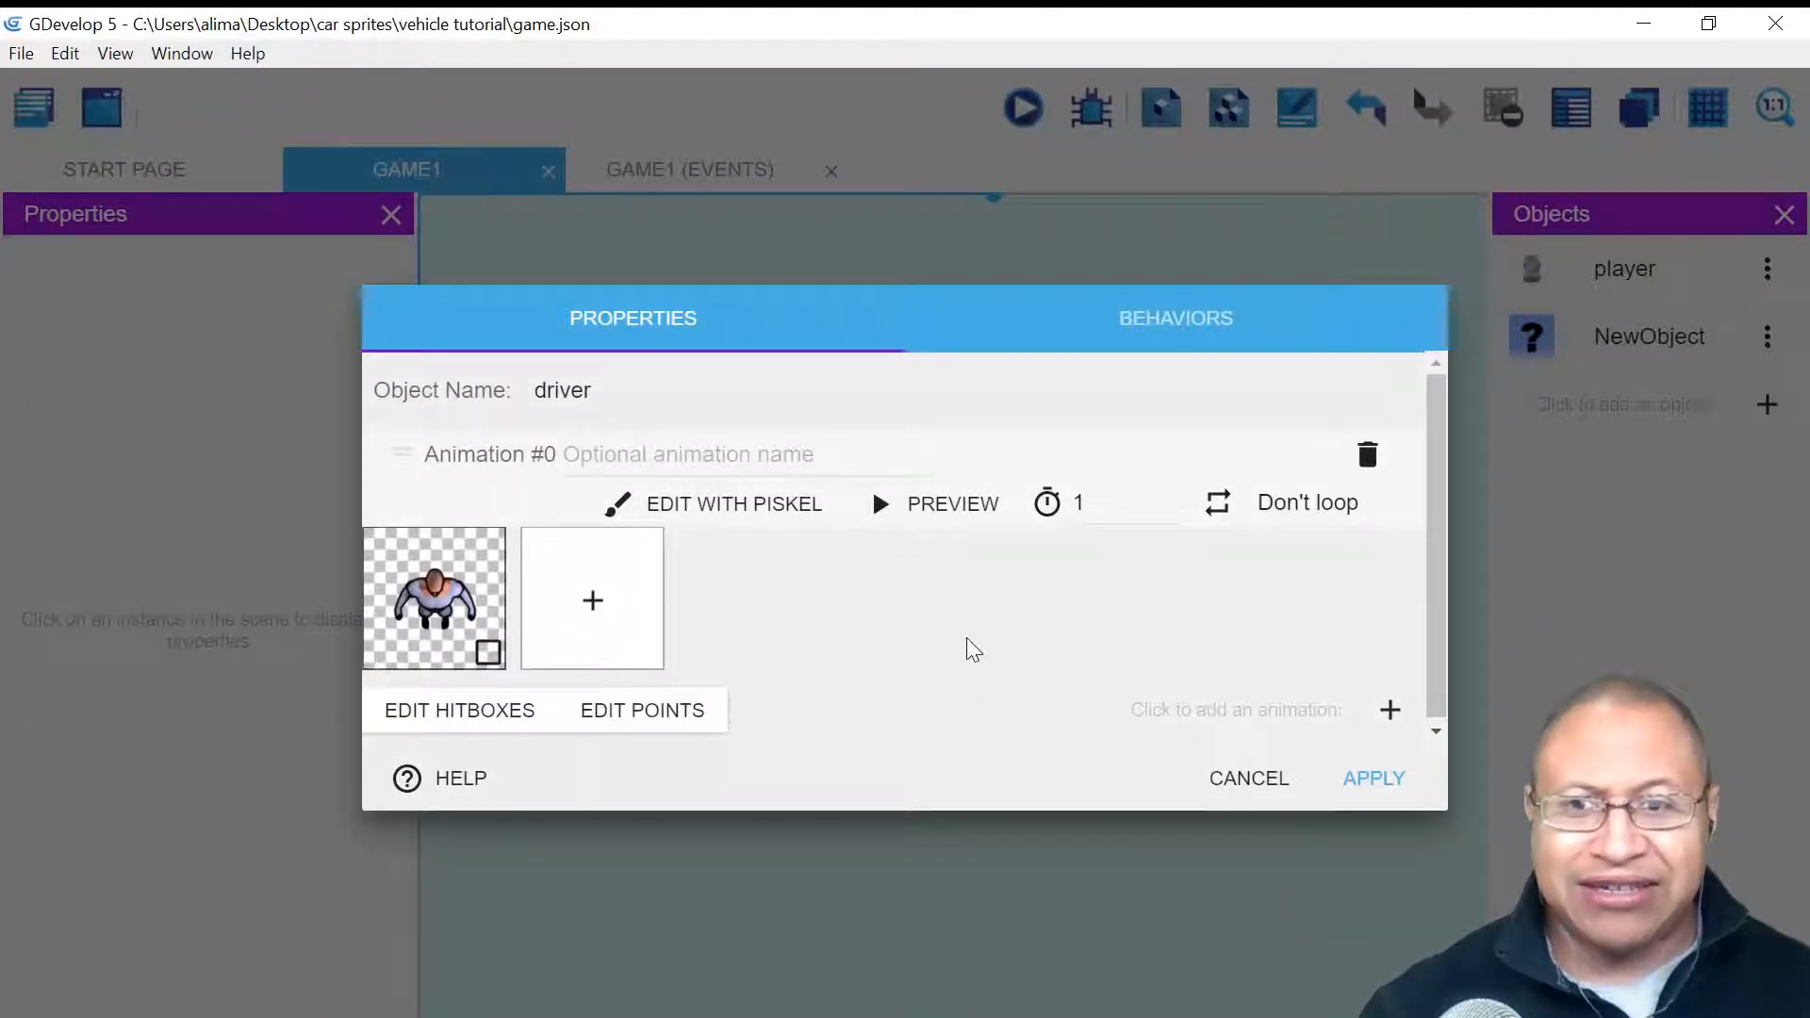
{"action": "left_click", "coordinate": [1188, 321]}
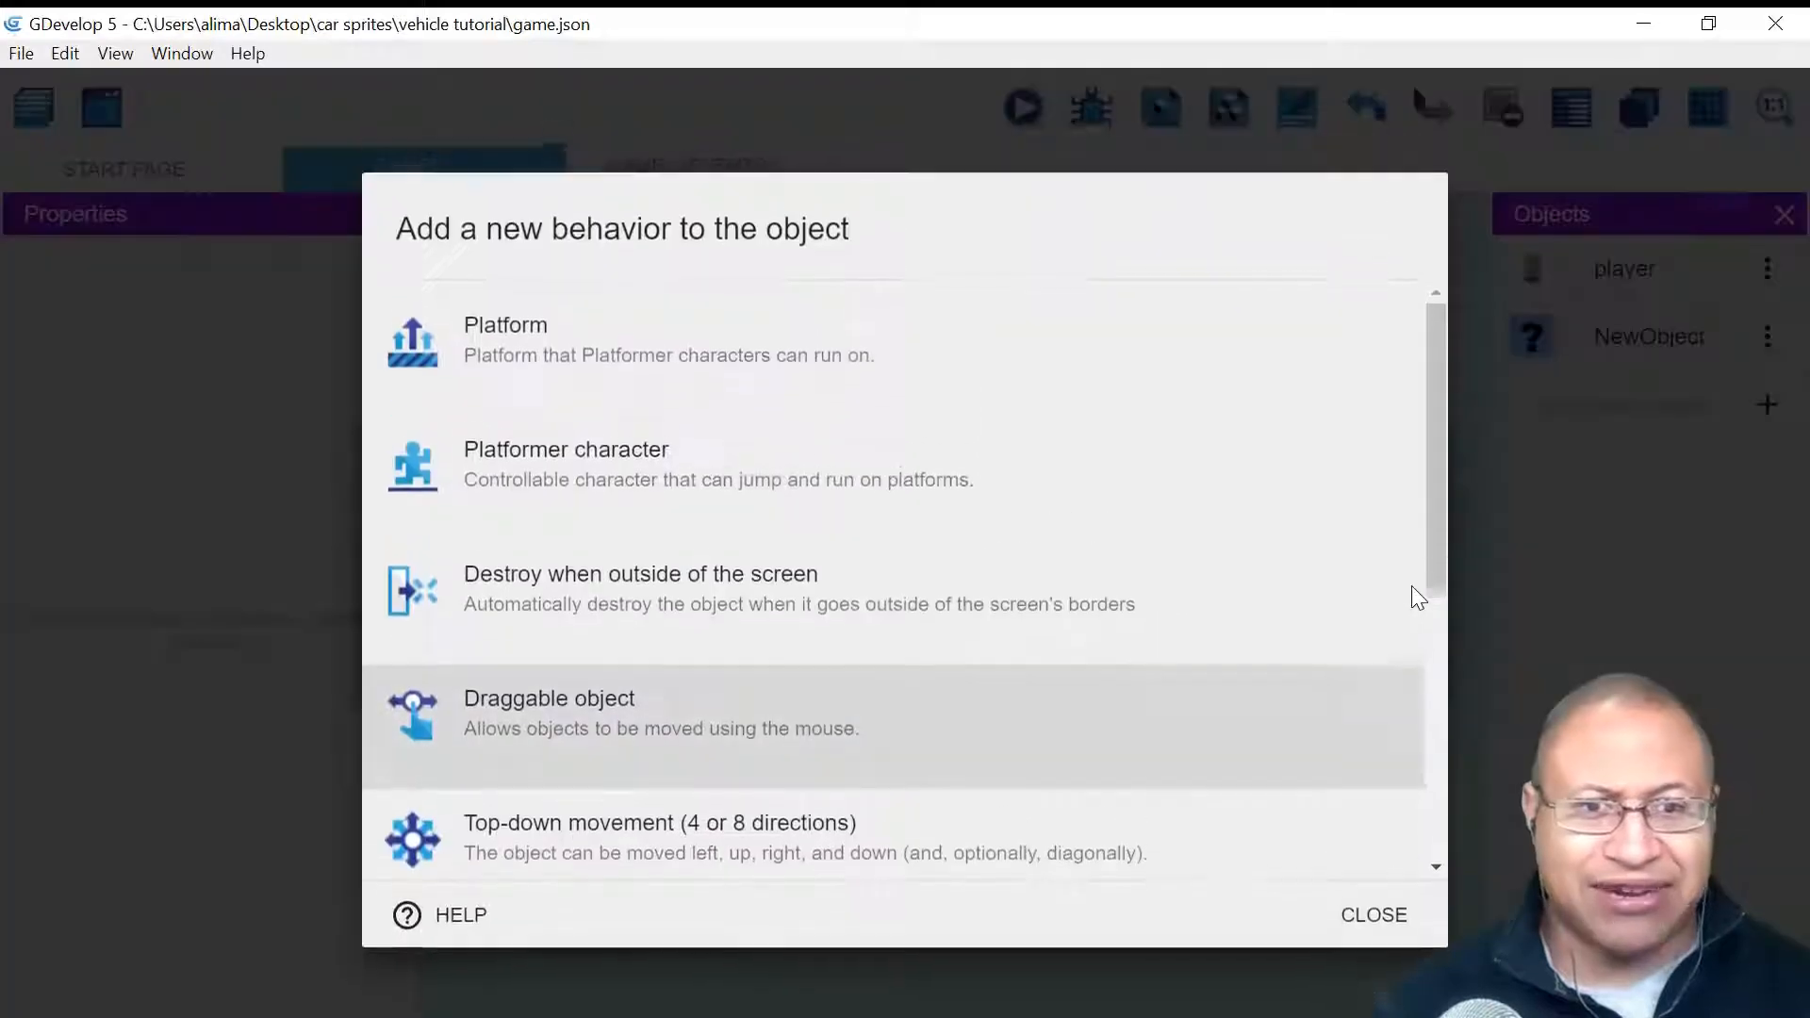
- Add the Top-down movement (4 or 8 directions) behavior to driver and apply
{"action": "left_click", "coordinate": [1414, 590]}
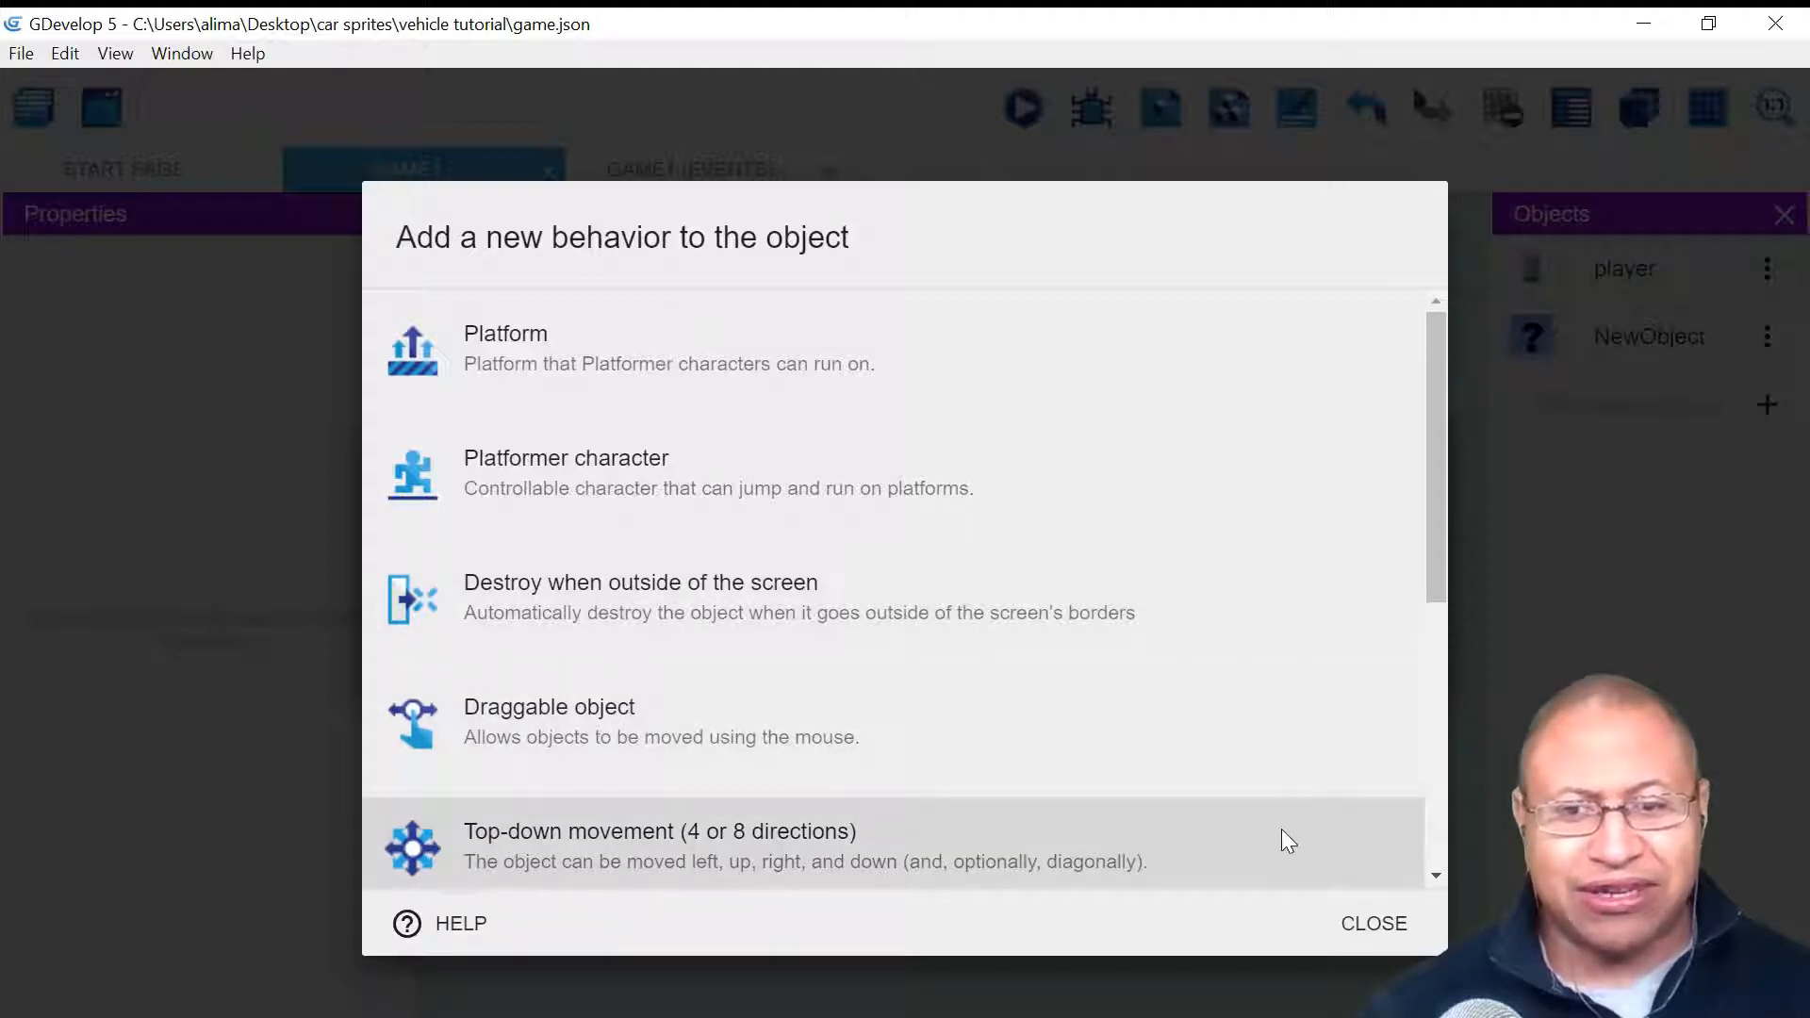
{"action": "scroll", "coordinate": [1288, 842], "scroll_direction": "down", "scroll_amount": 1}
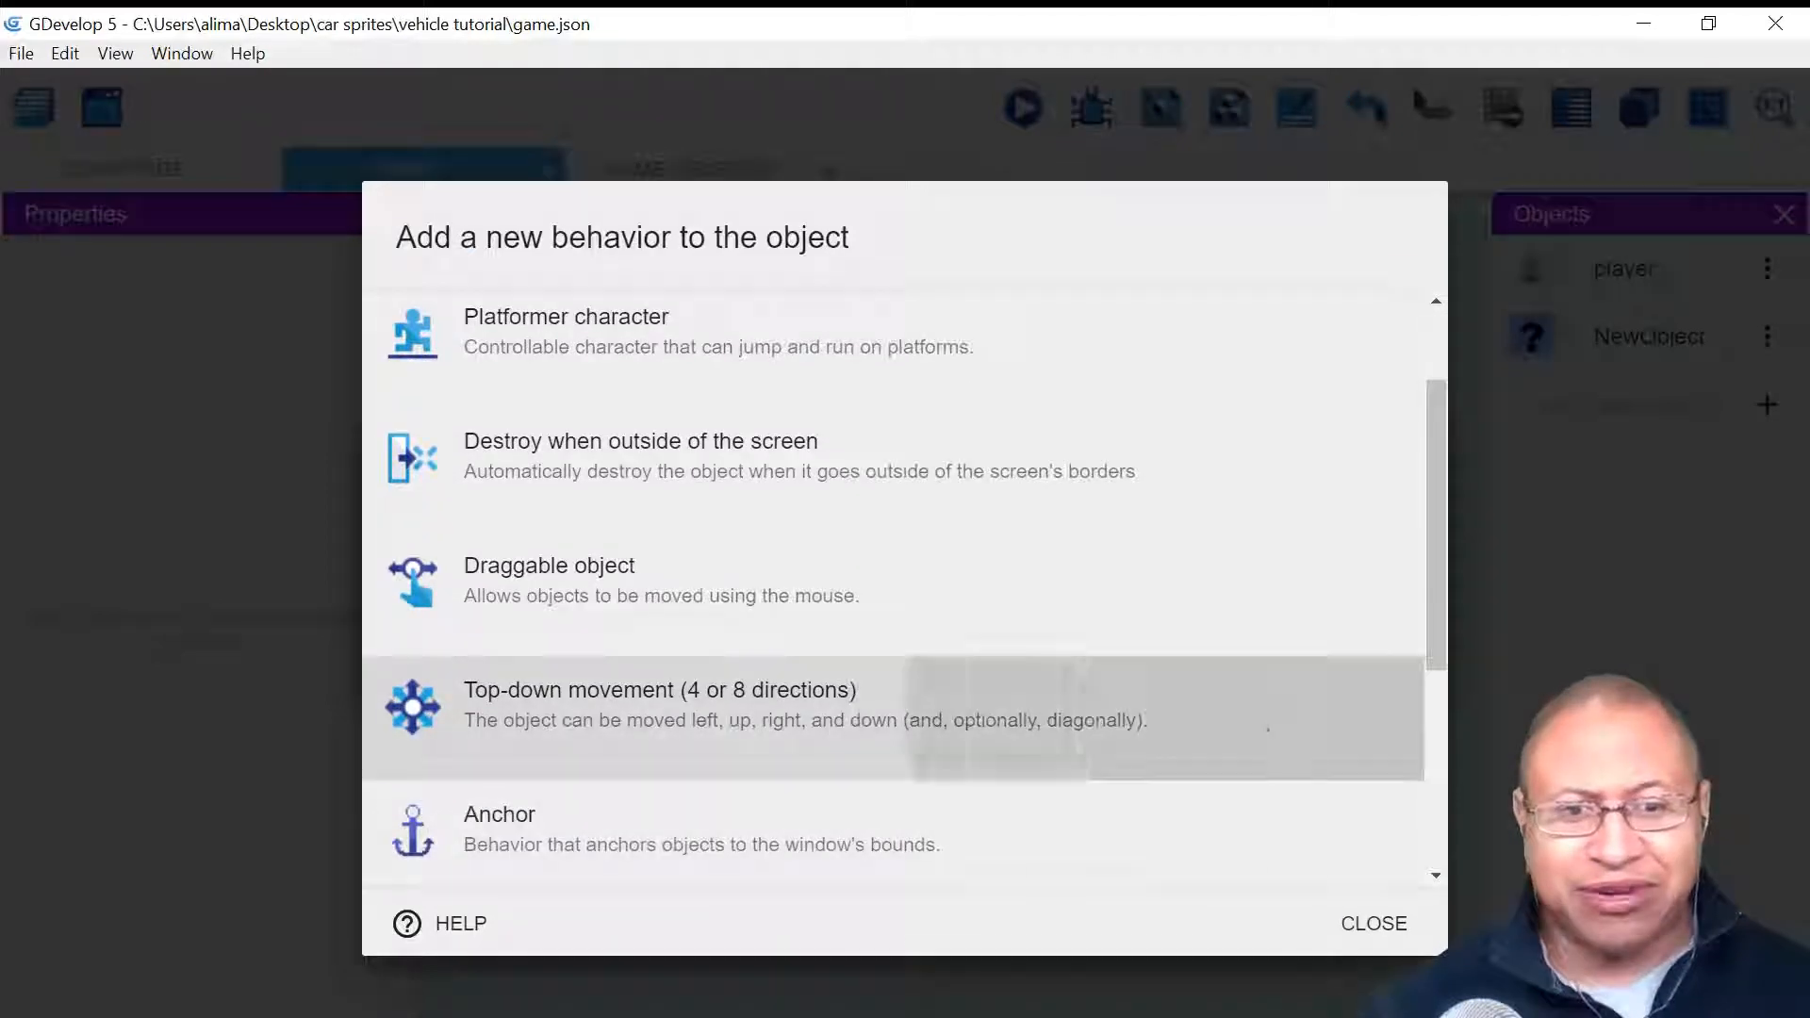
{"action": "left_click", "coordinate": [1268, 727]}
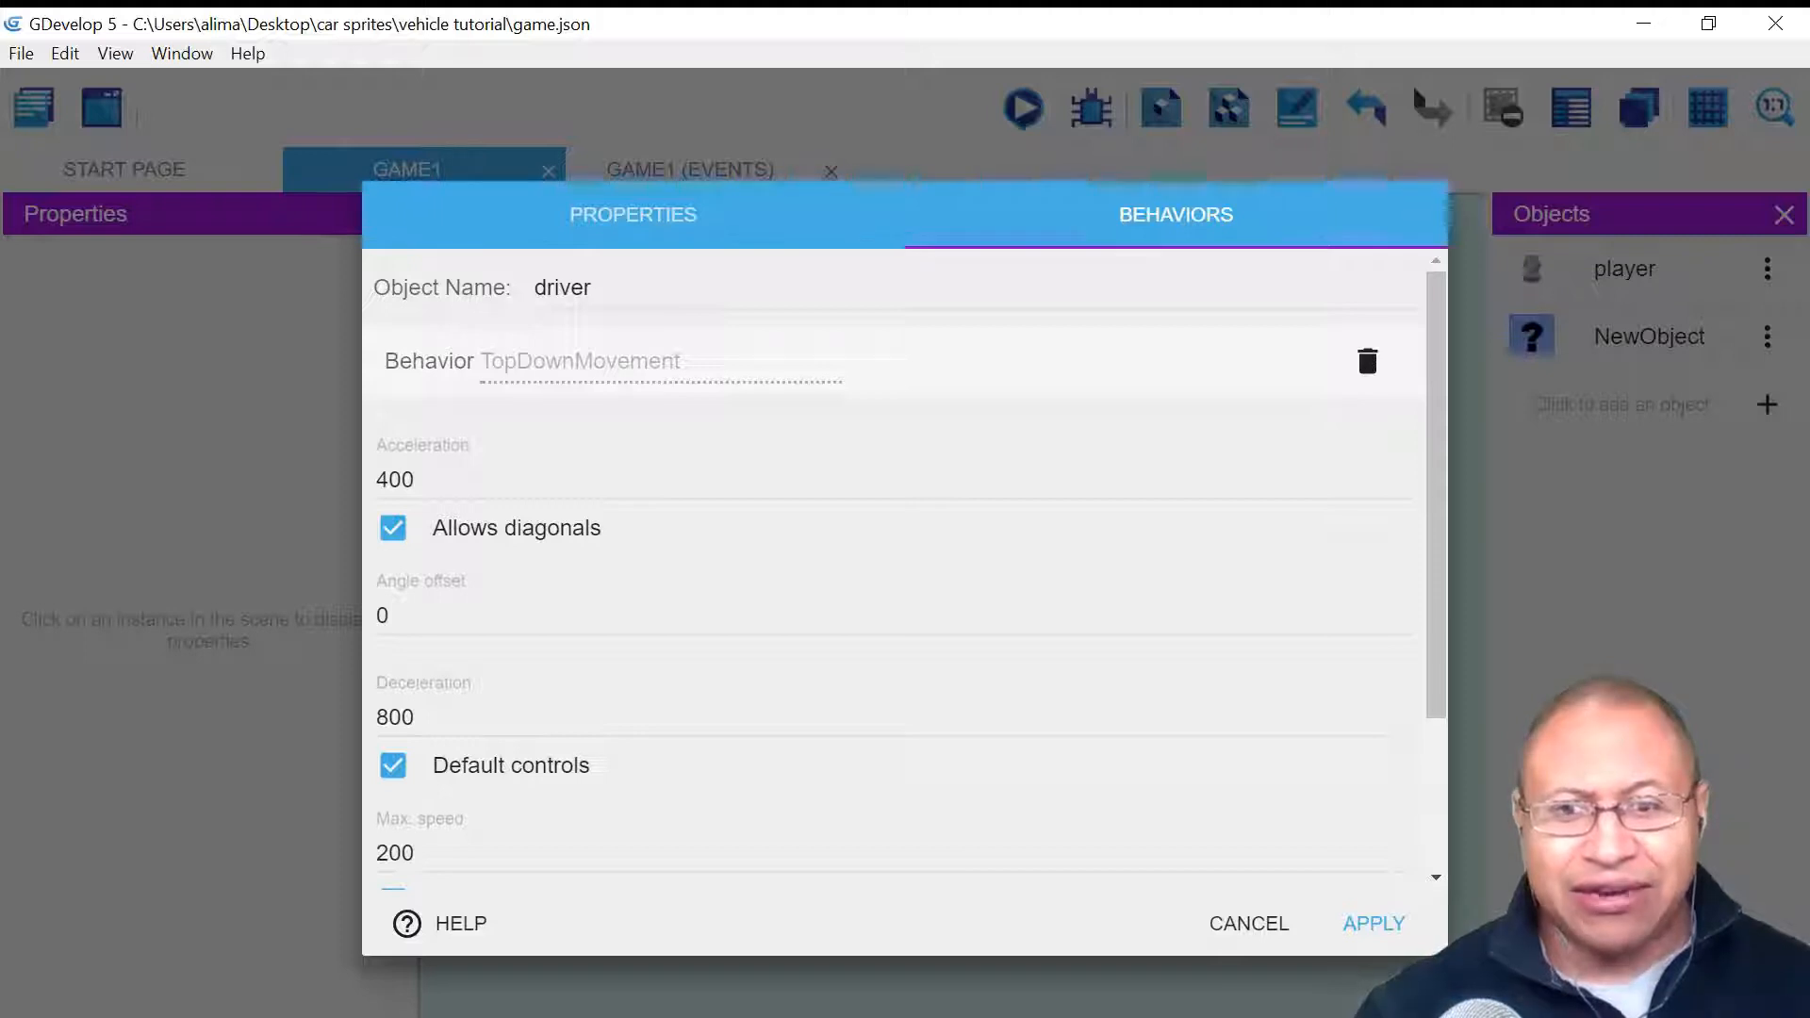
{"action": "left_click_drag", "start_coordinate": [1435, 577], "coordinate": [1428, 760]}
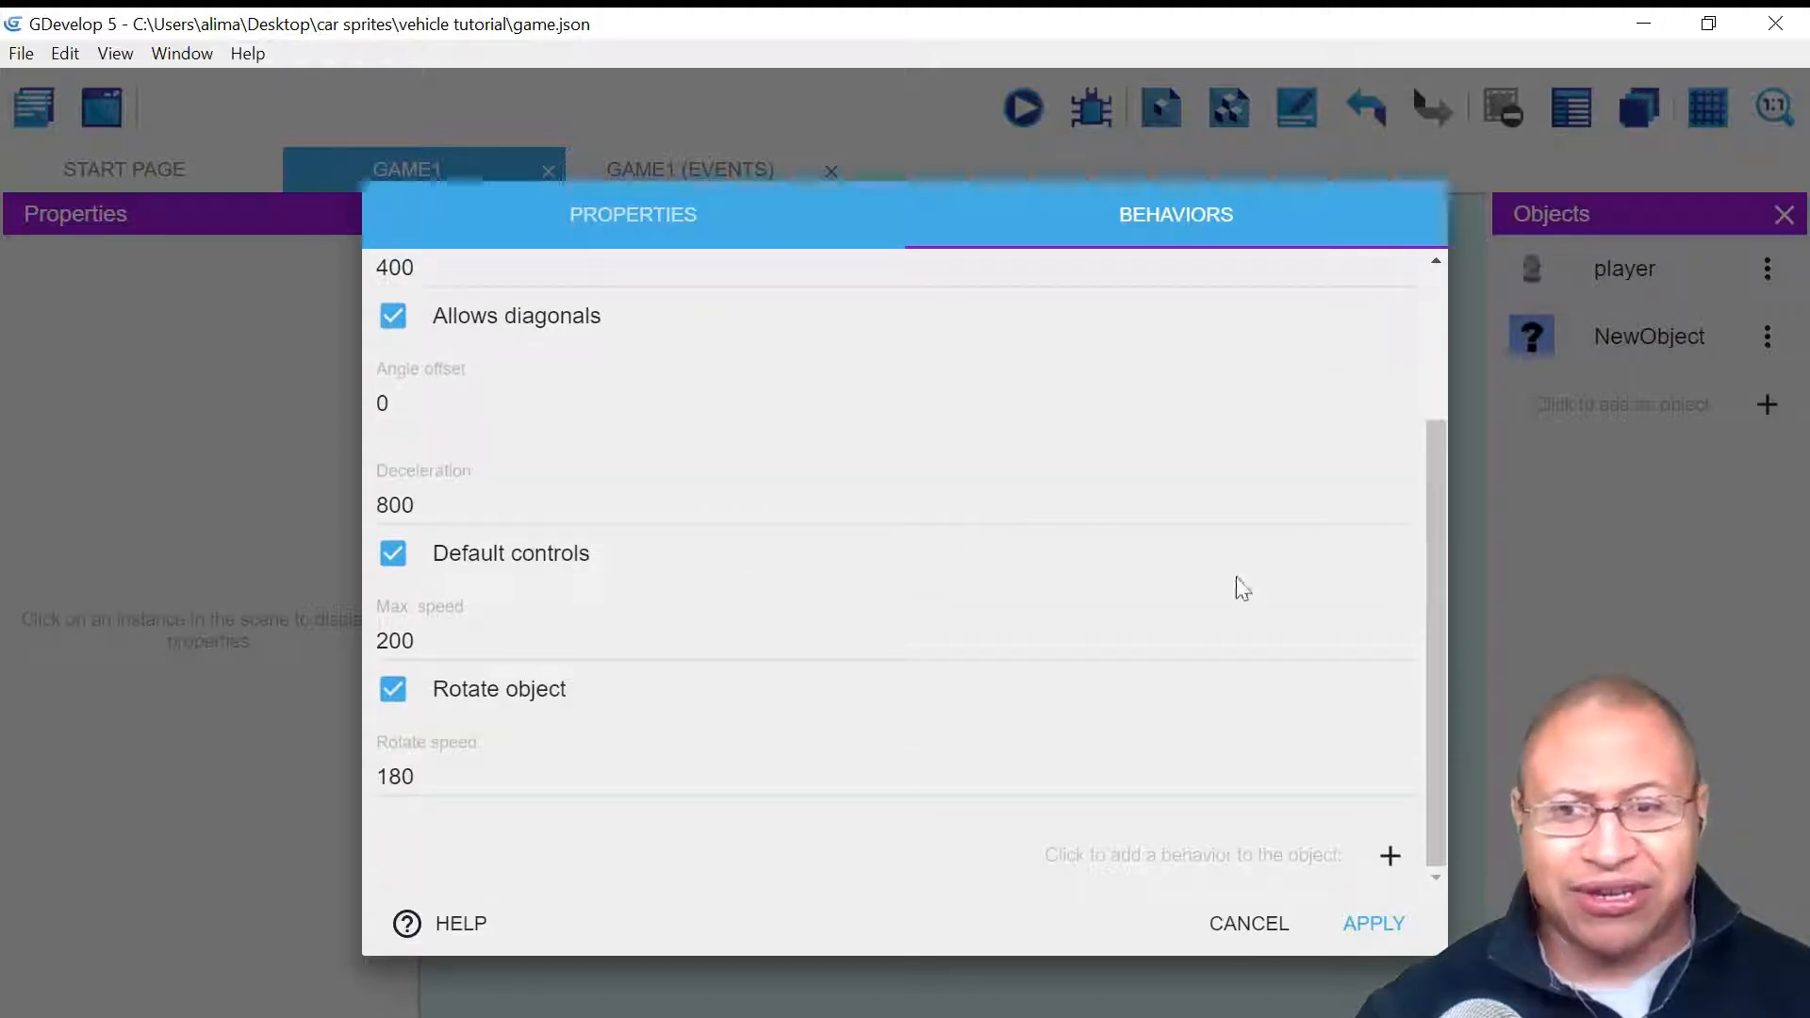
{"action": "left_click", "coordinate": [1353, 929]}
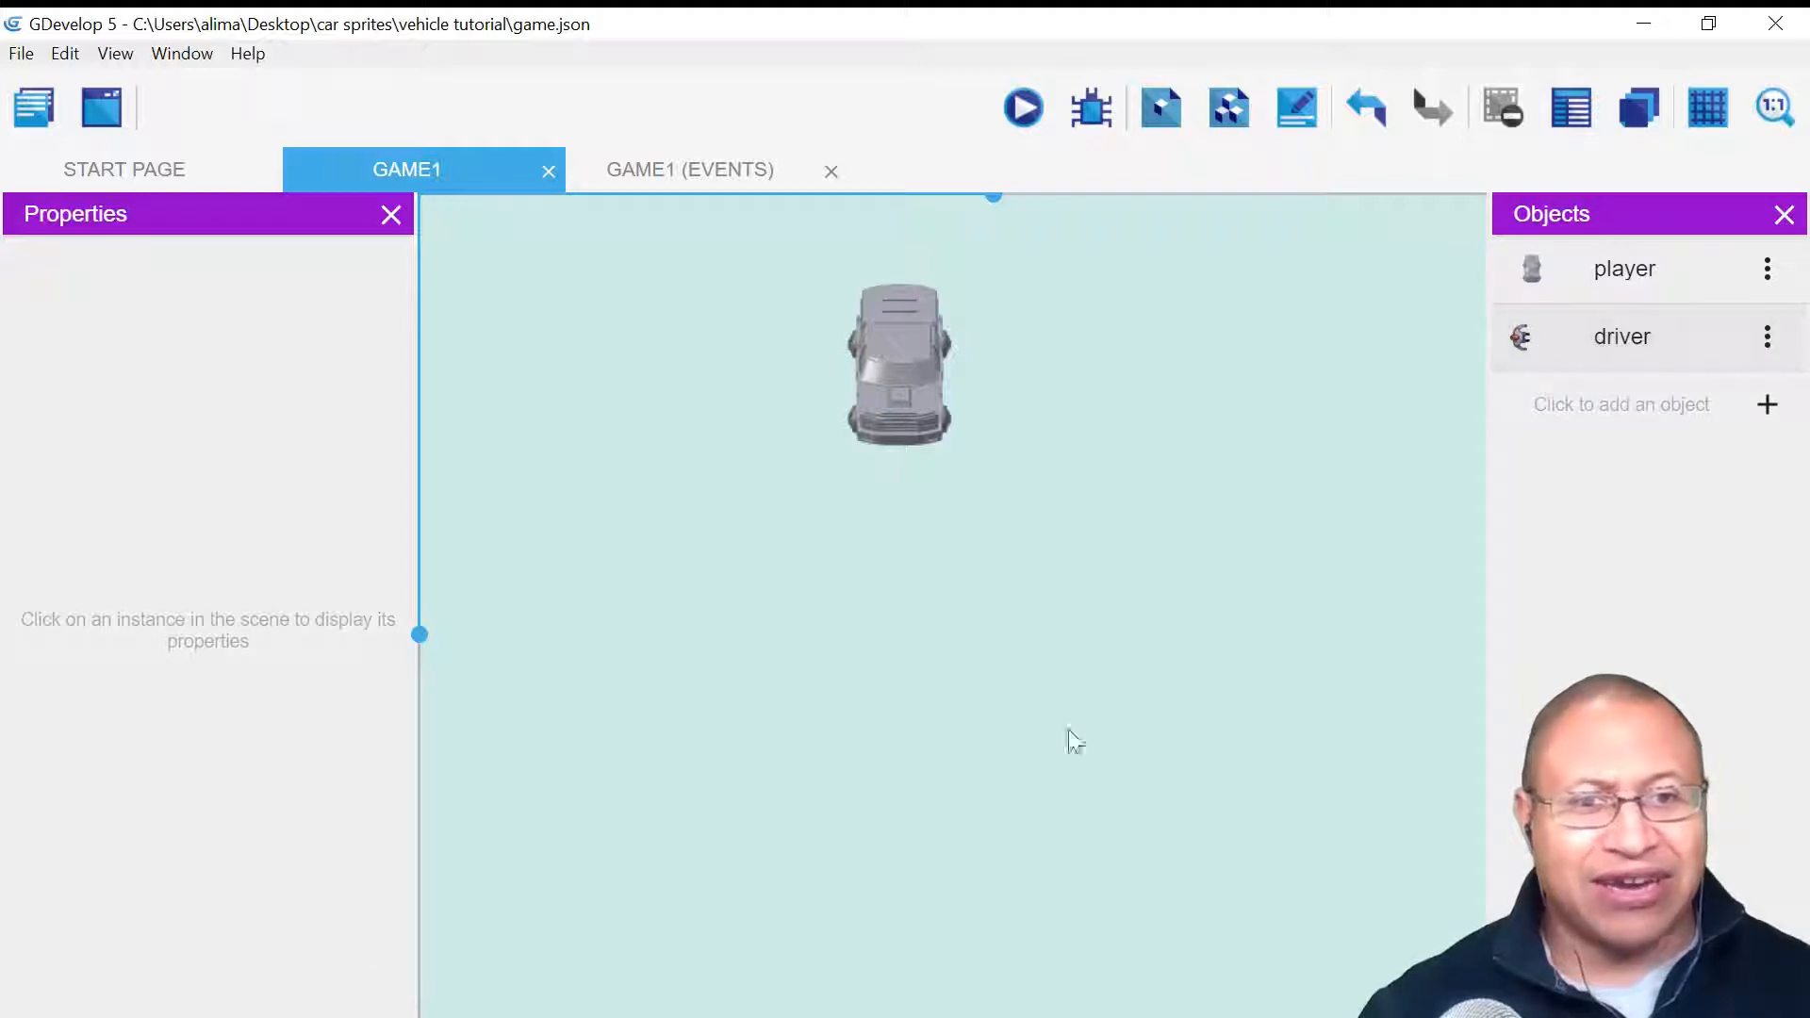
- Place a driver instance below the car at X 284, Y 248, sized 40 by 80
{"action": "left_click", "coordinate": [1609, 335]}
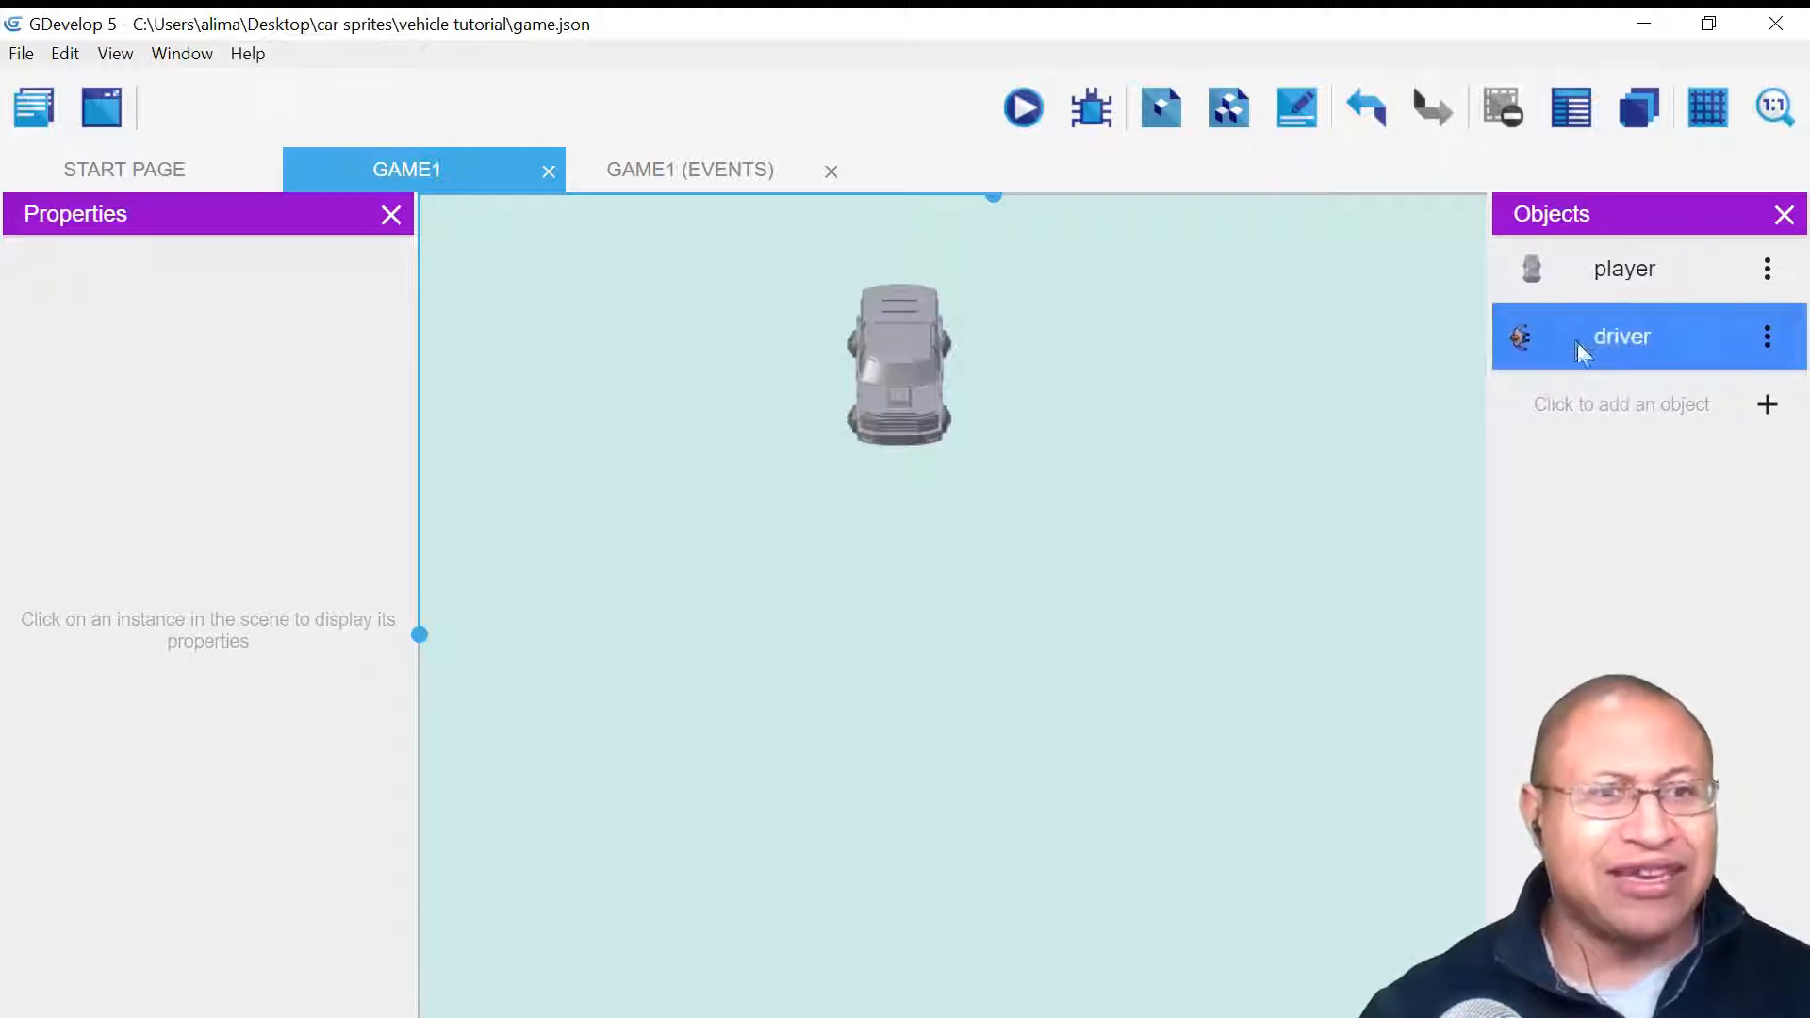
{"action": "left_click_drag", "start_coordinate": [1569, 331], "coordinate": [857, 719]}
{"action": "left_click_drag", "start_coordinate": [925, 852], "coordinate": [906, 734]}
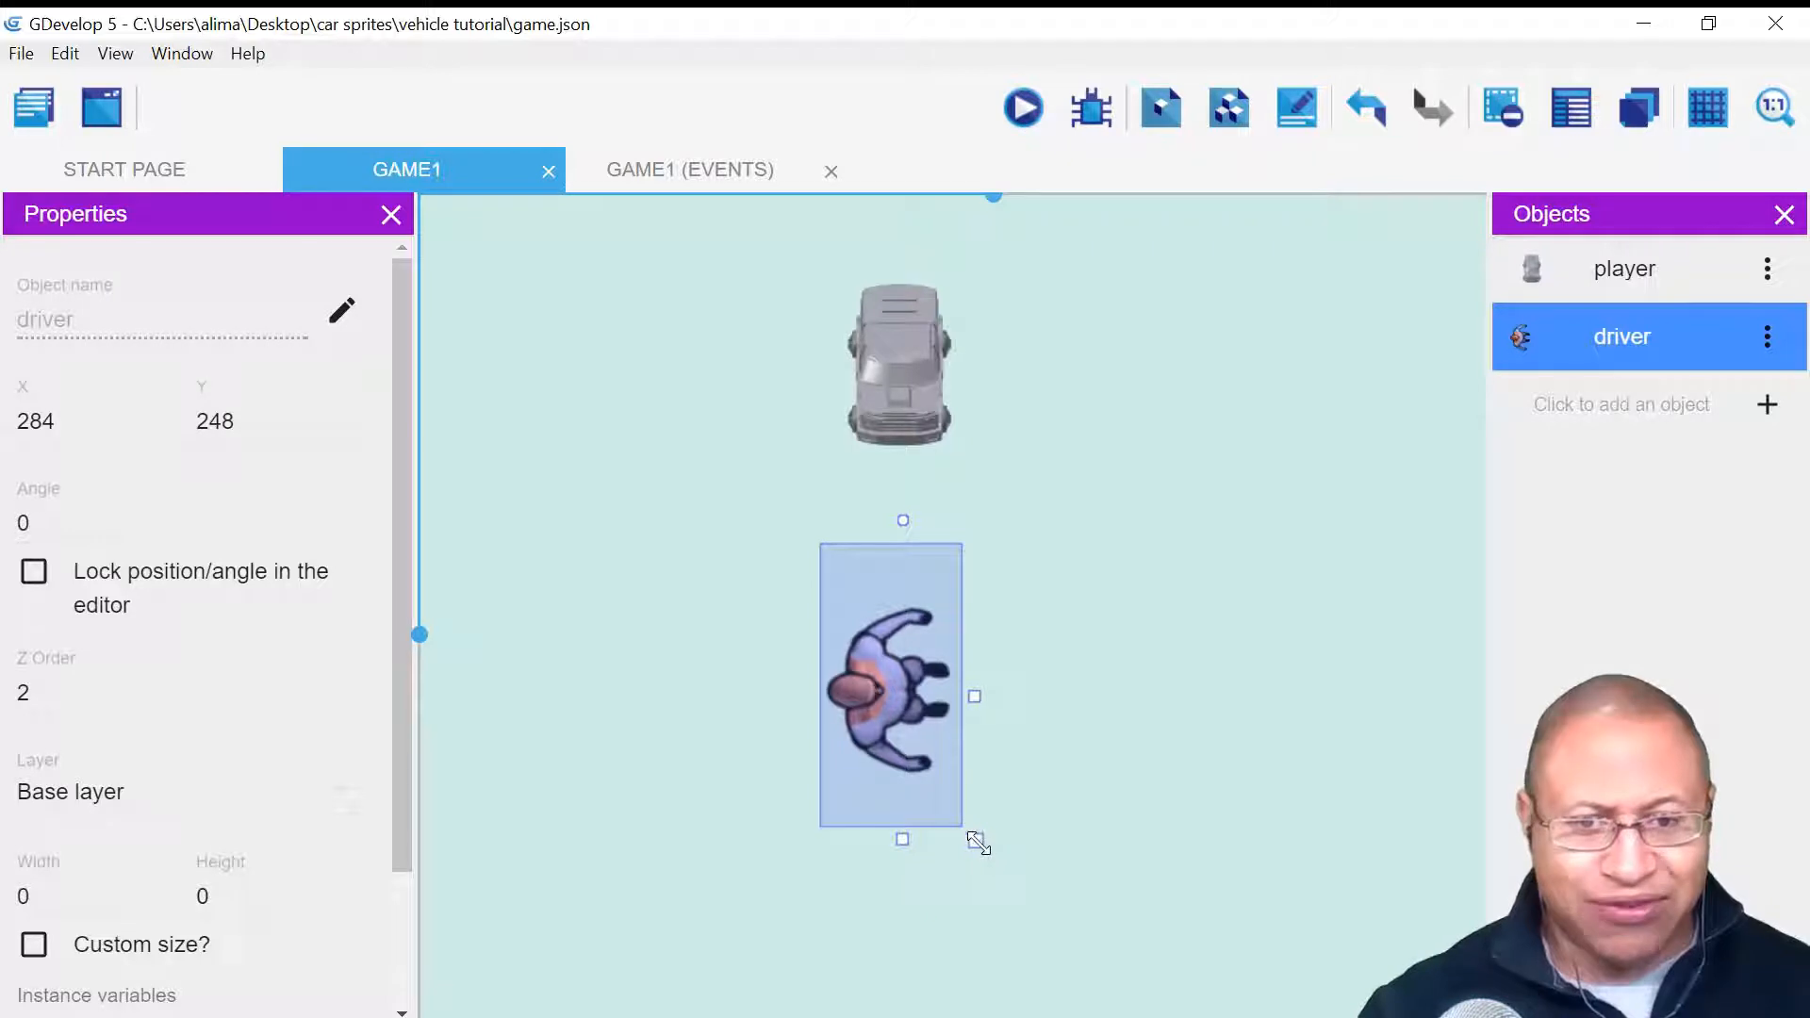
{"action": "left_click_drag", "start_coordinate": [979, 843], "coordinate": [884, 685]}
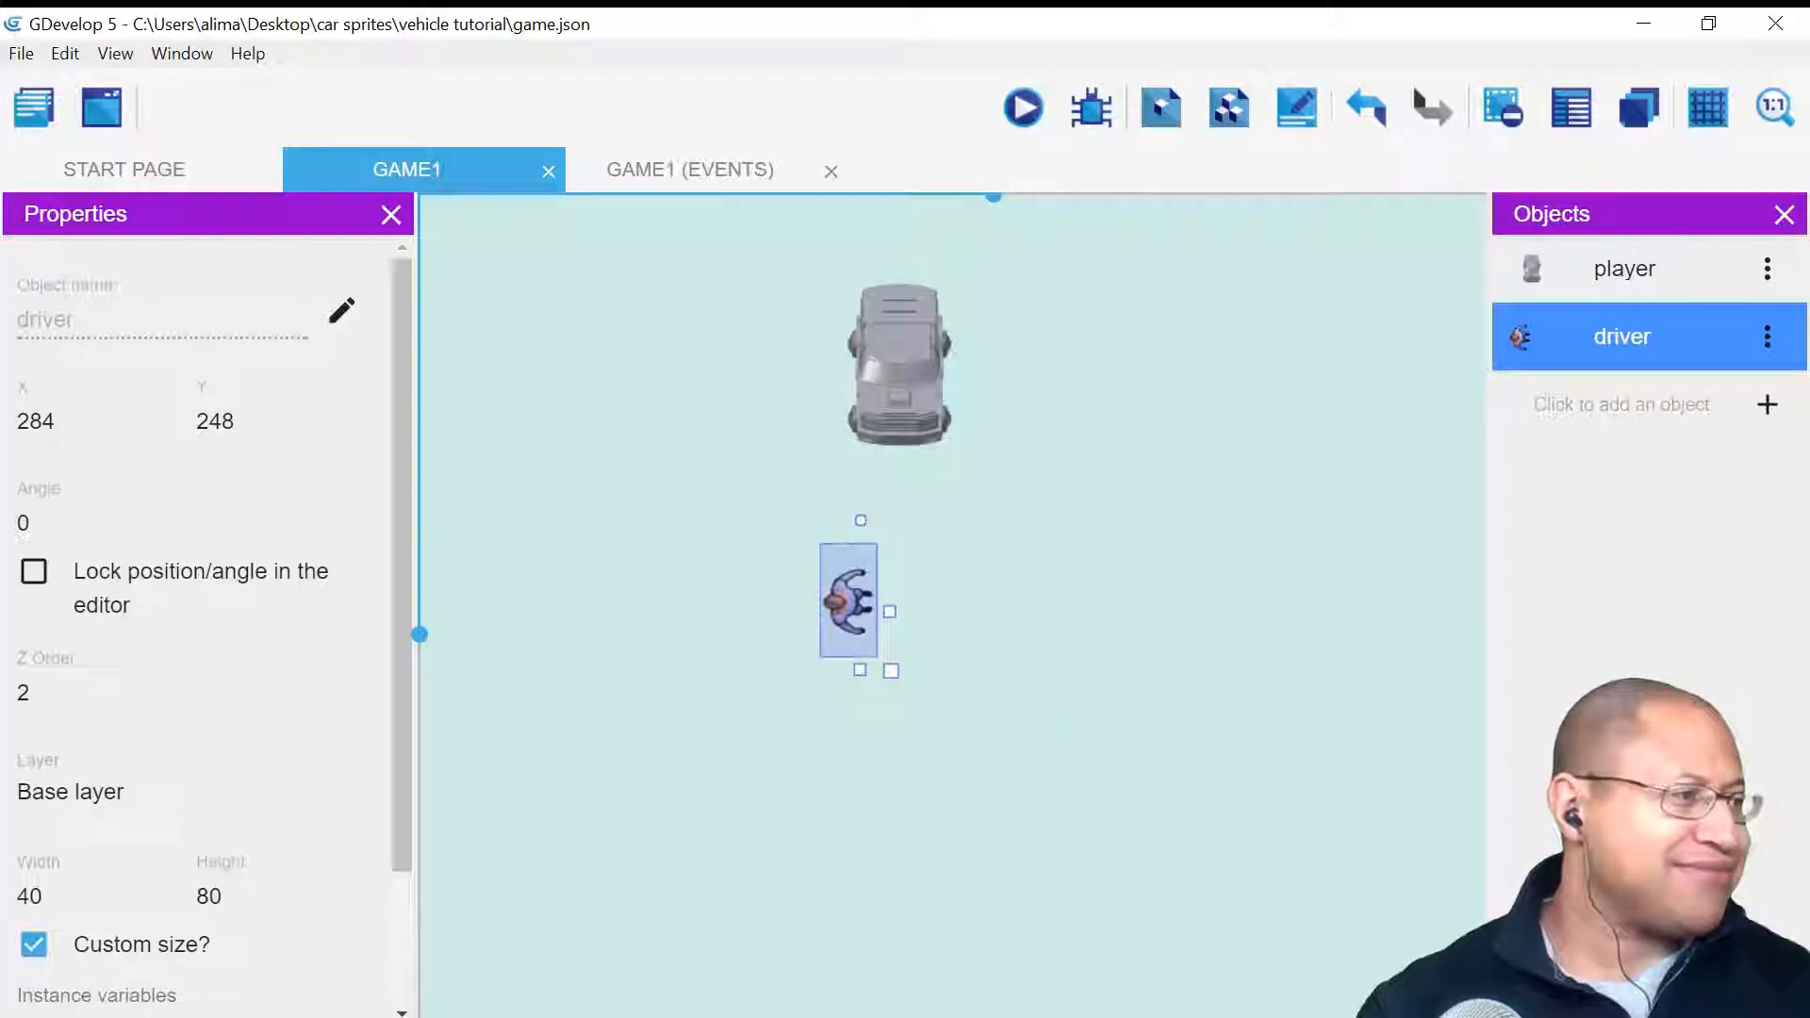
{"action": "left_click", "coordinate": [1162, 710]}
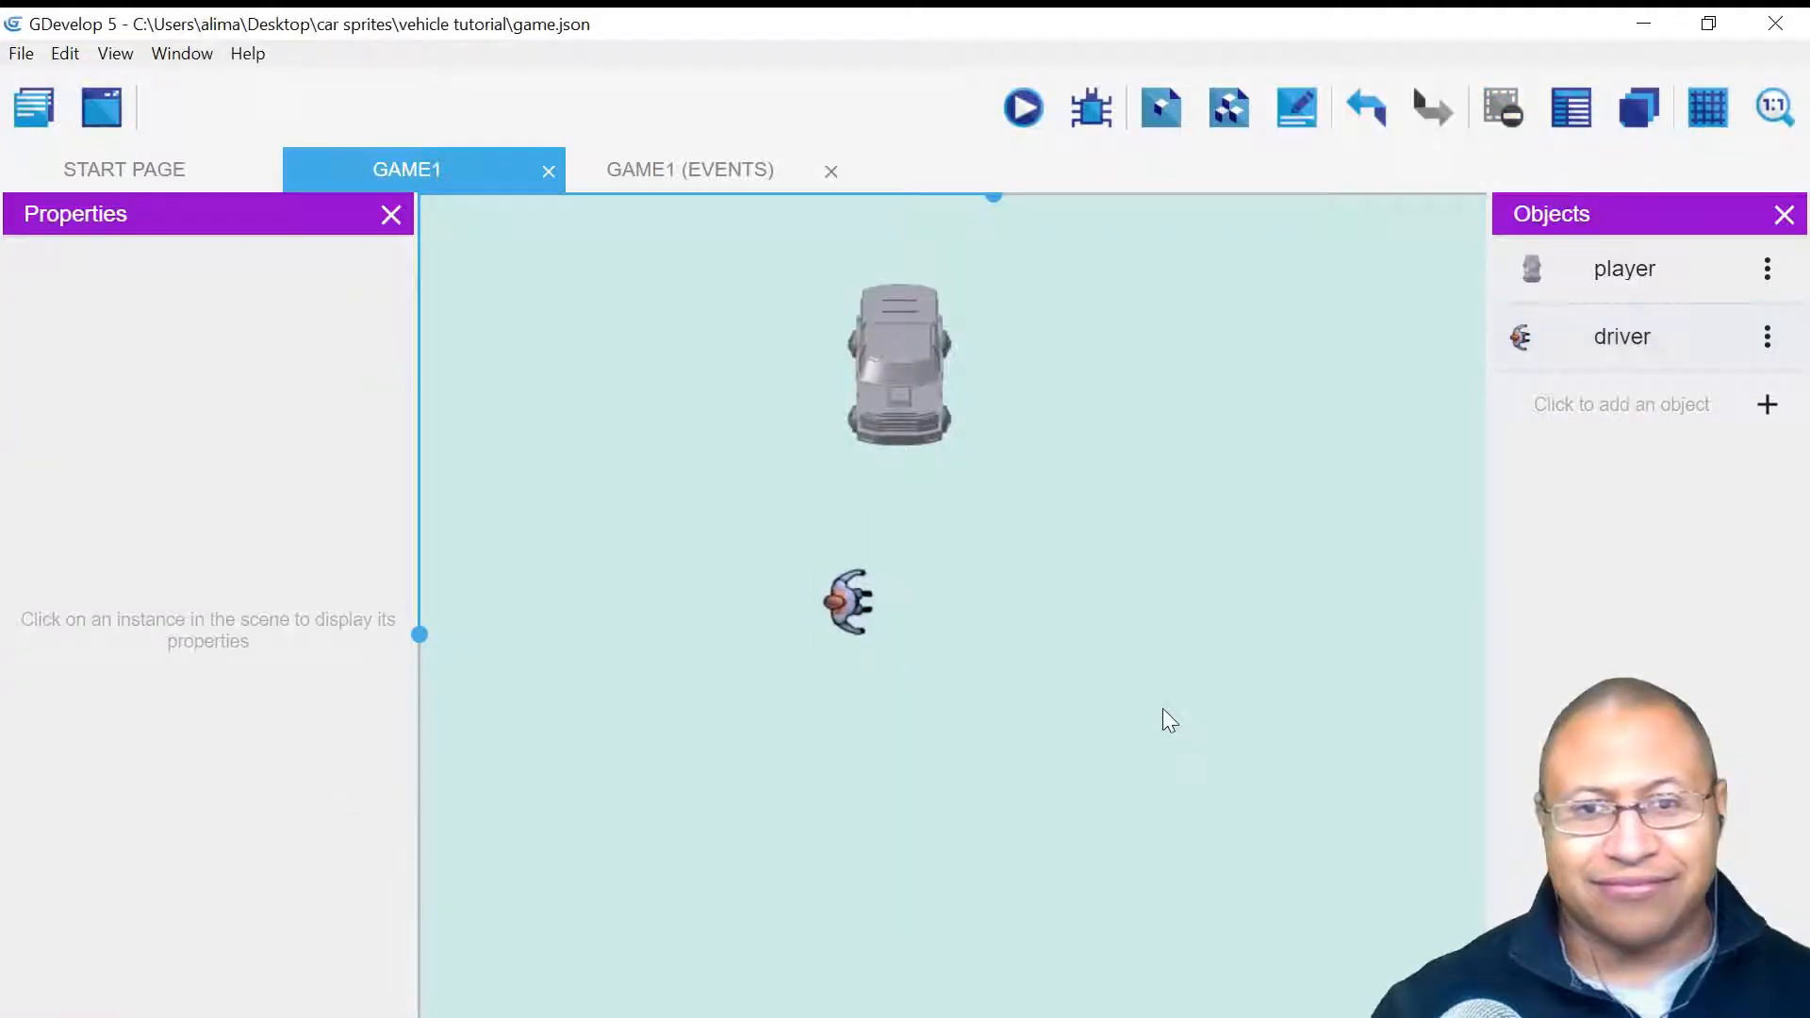
{"action": "left_click", "coordinate": [852, 607]}
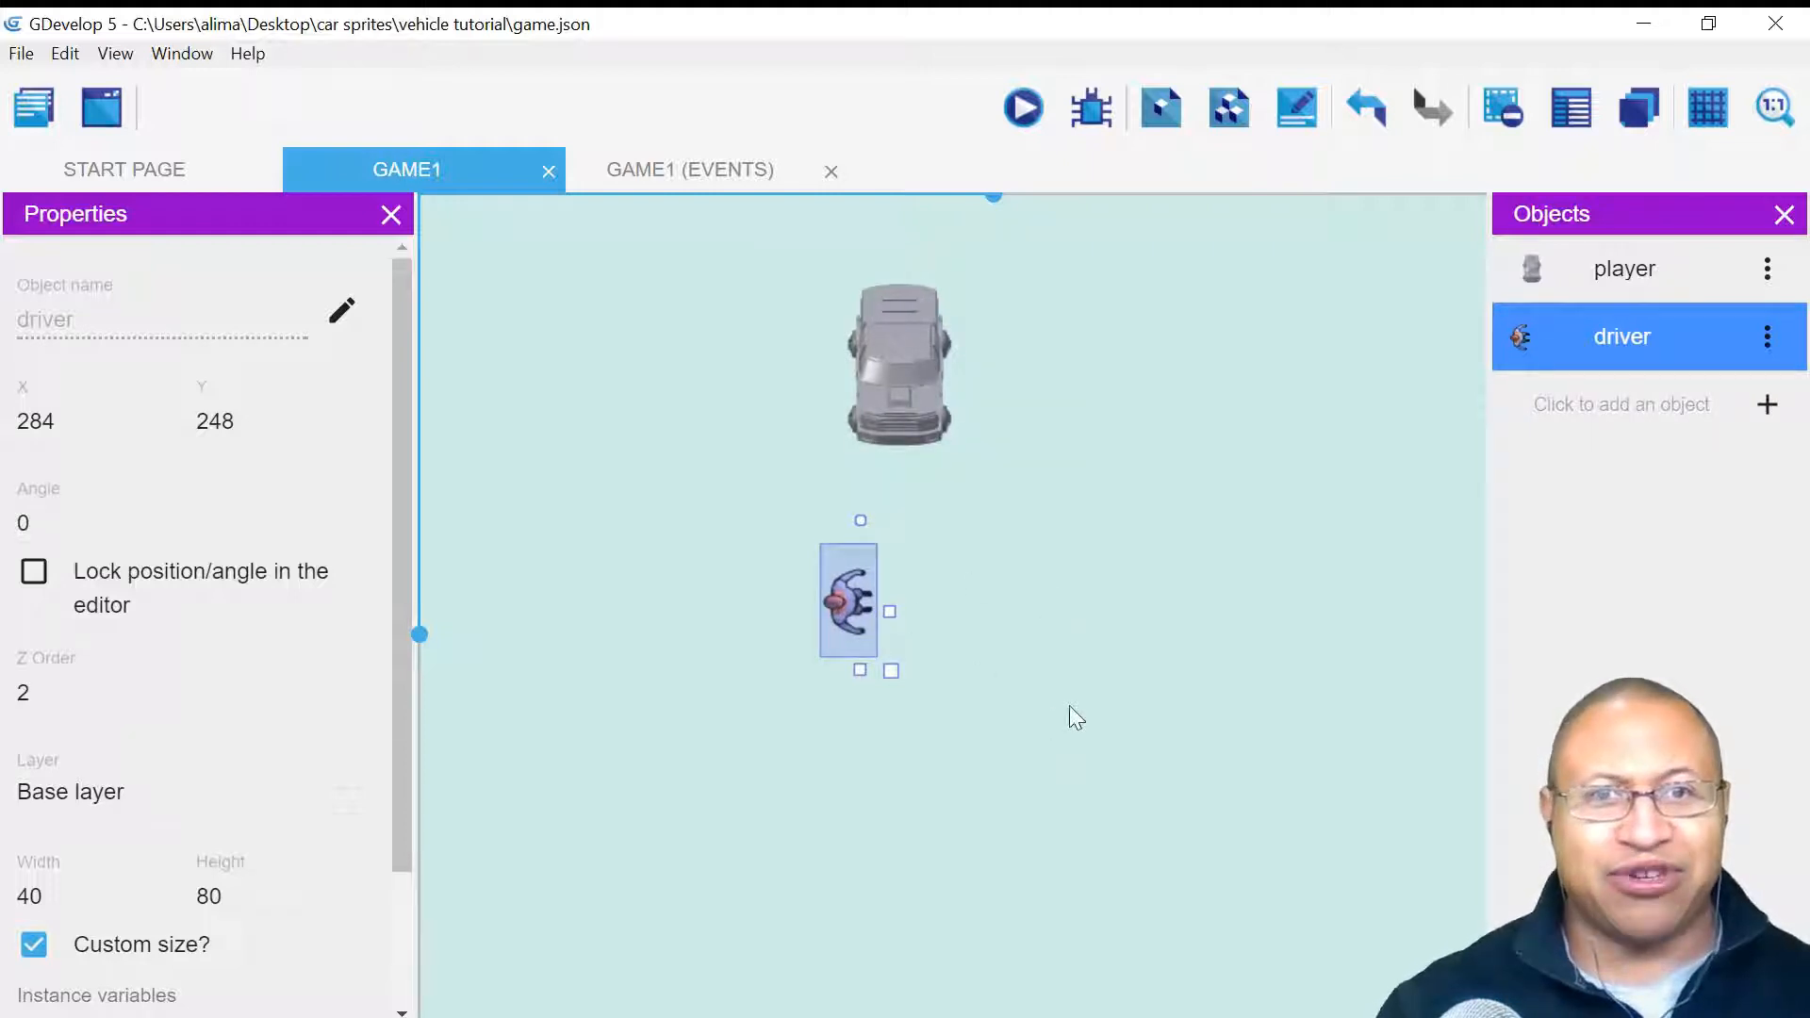
{"action": "left_click", "coordinate": [1026, 109]}
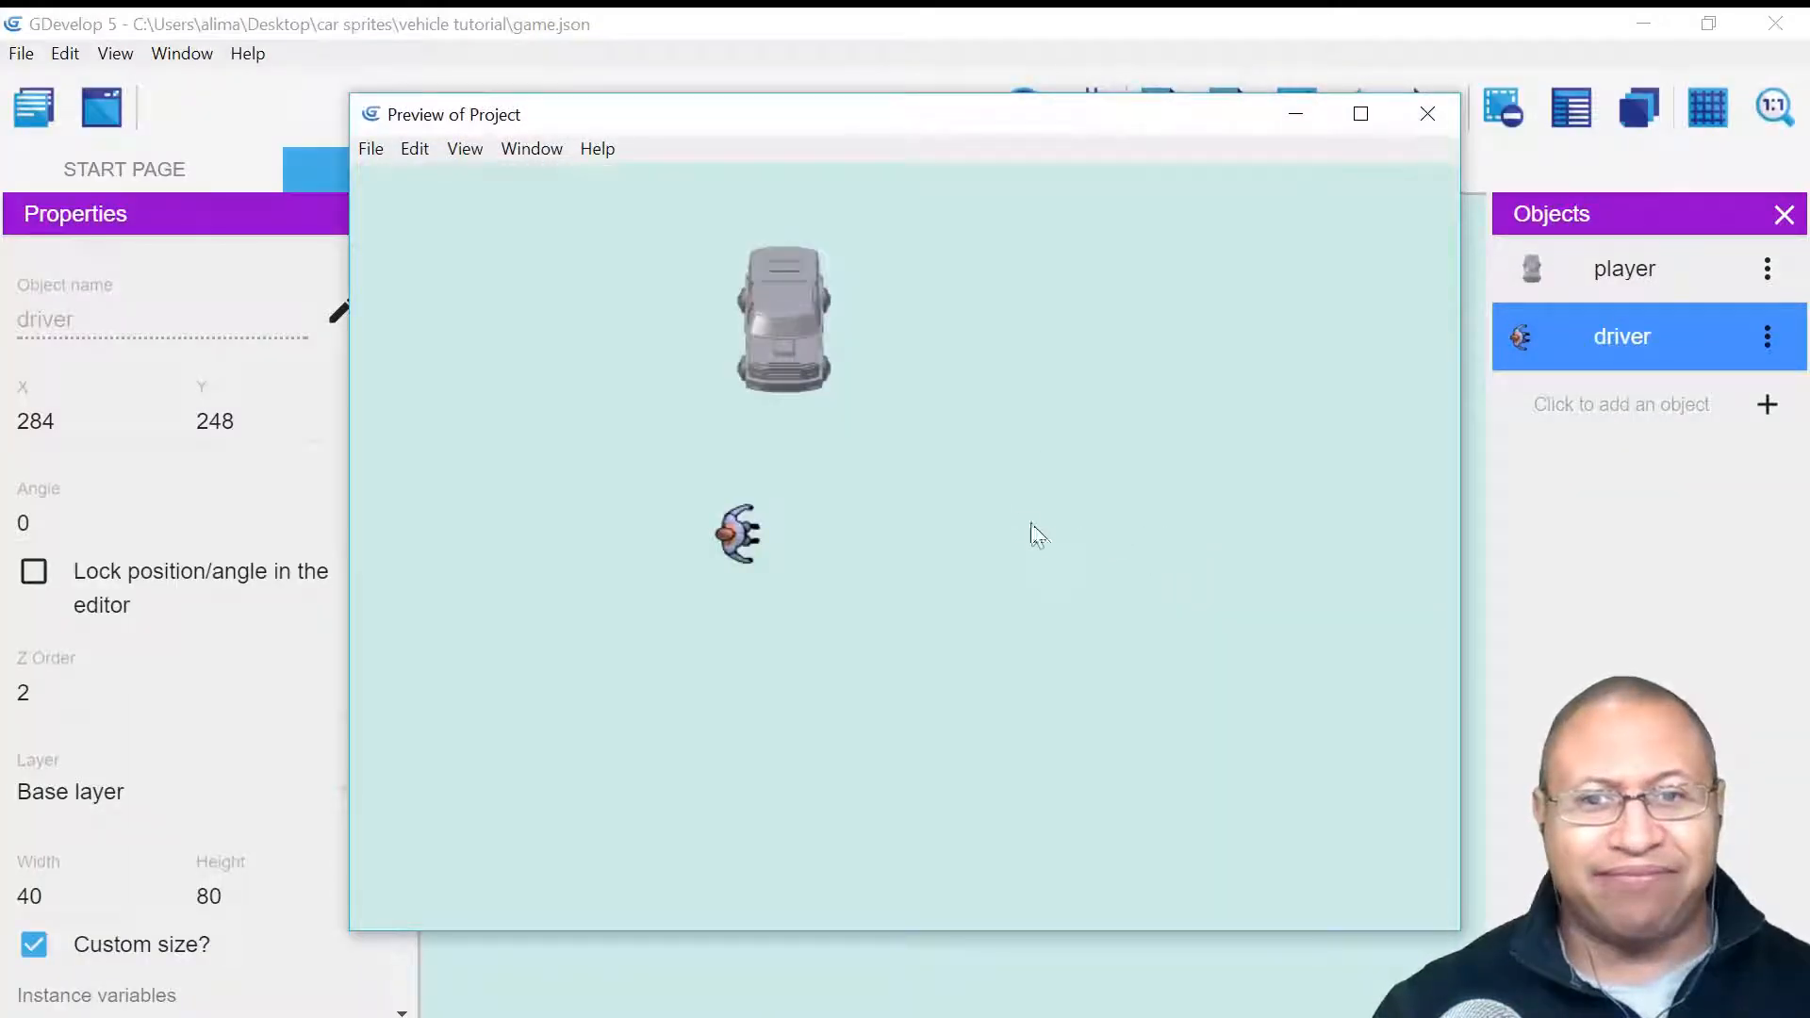
{"action": "key", "text": "Right"}
{"action": "key", "text": "Left"}
{"action": "key", "text": "Down"}
{"action": "key", "text": "Right"}
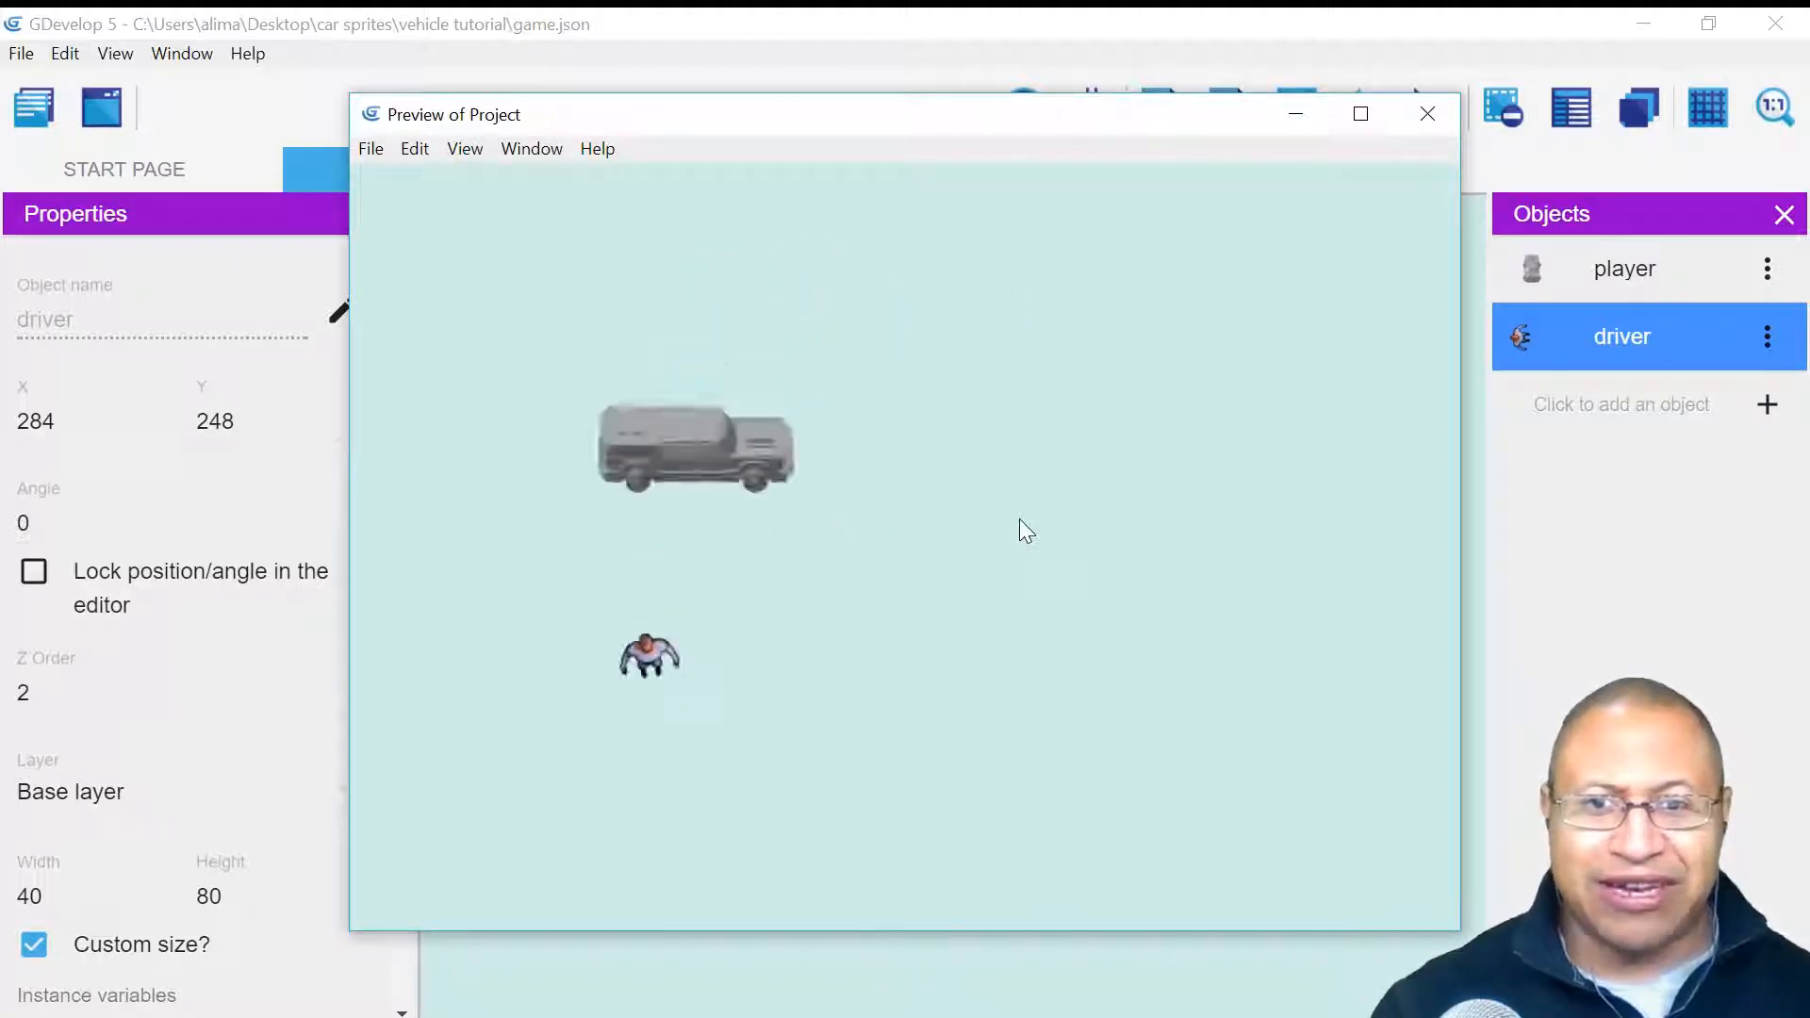
{"action": "key", "text": "Up"}
{"action": "key", "text": "Left"}
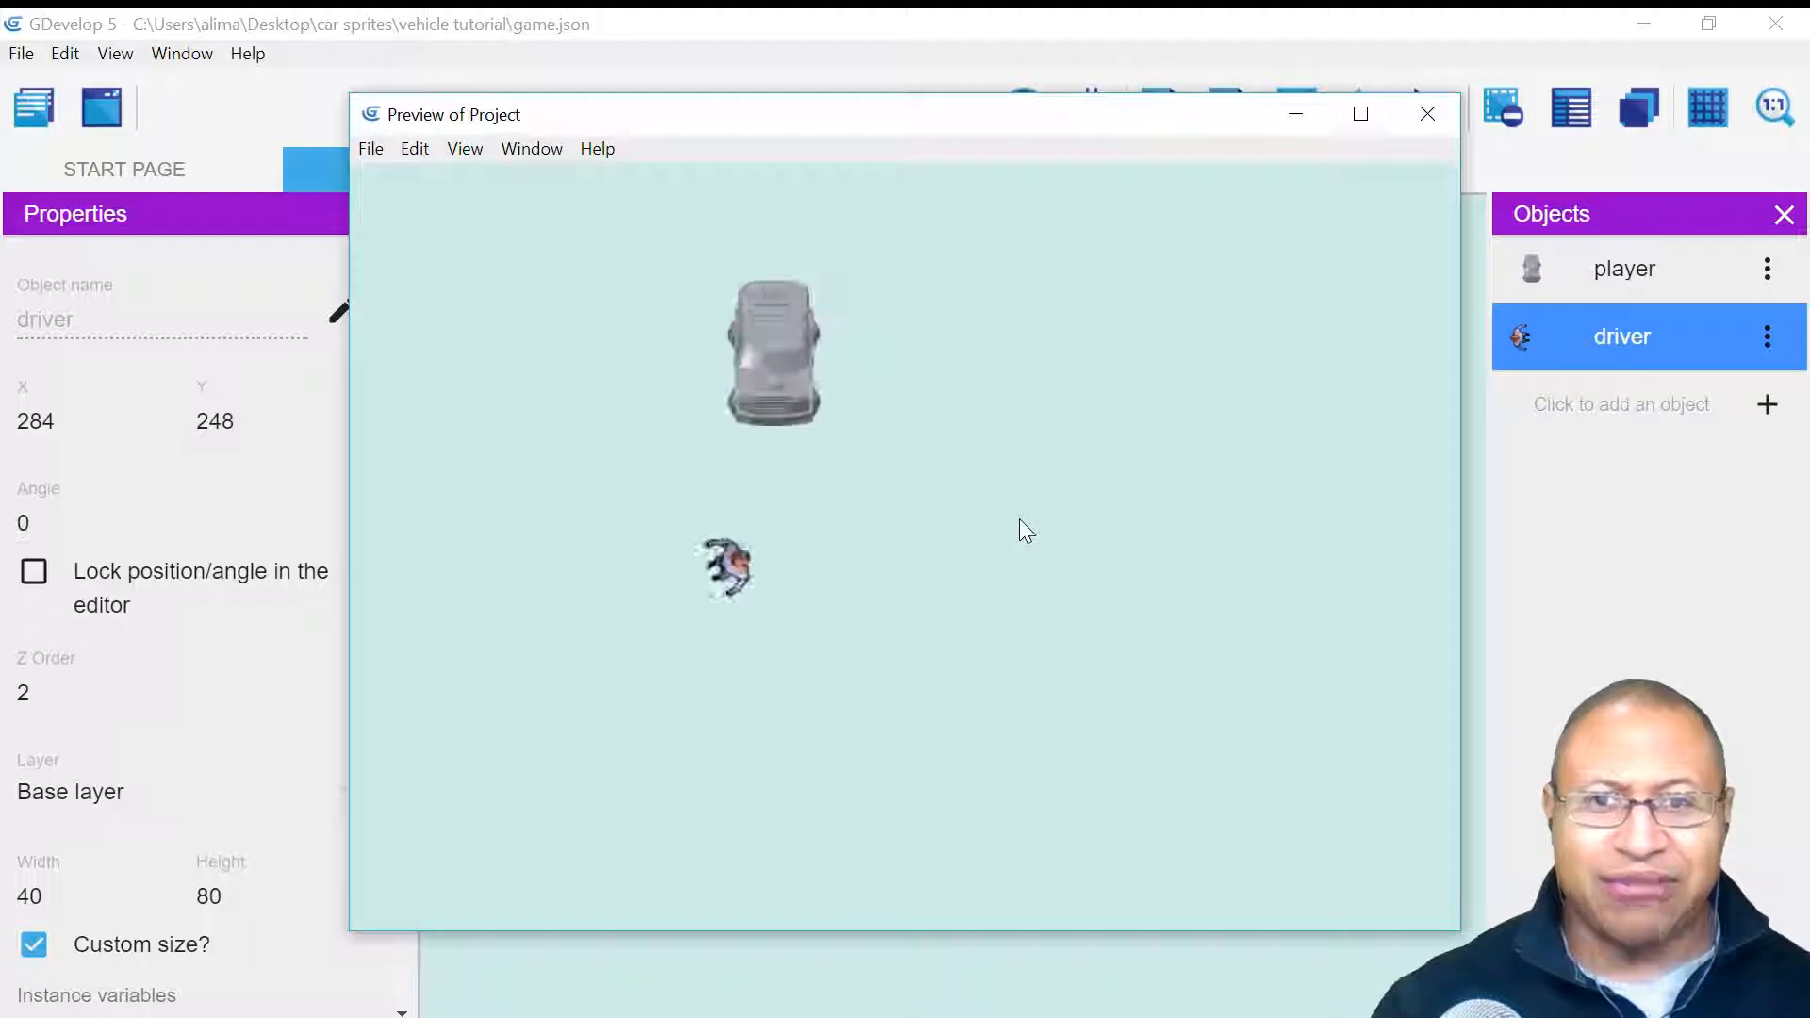
{"action": "key", "text": "Down"}
{"action": "key", "text": "Right"}
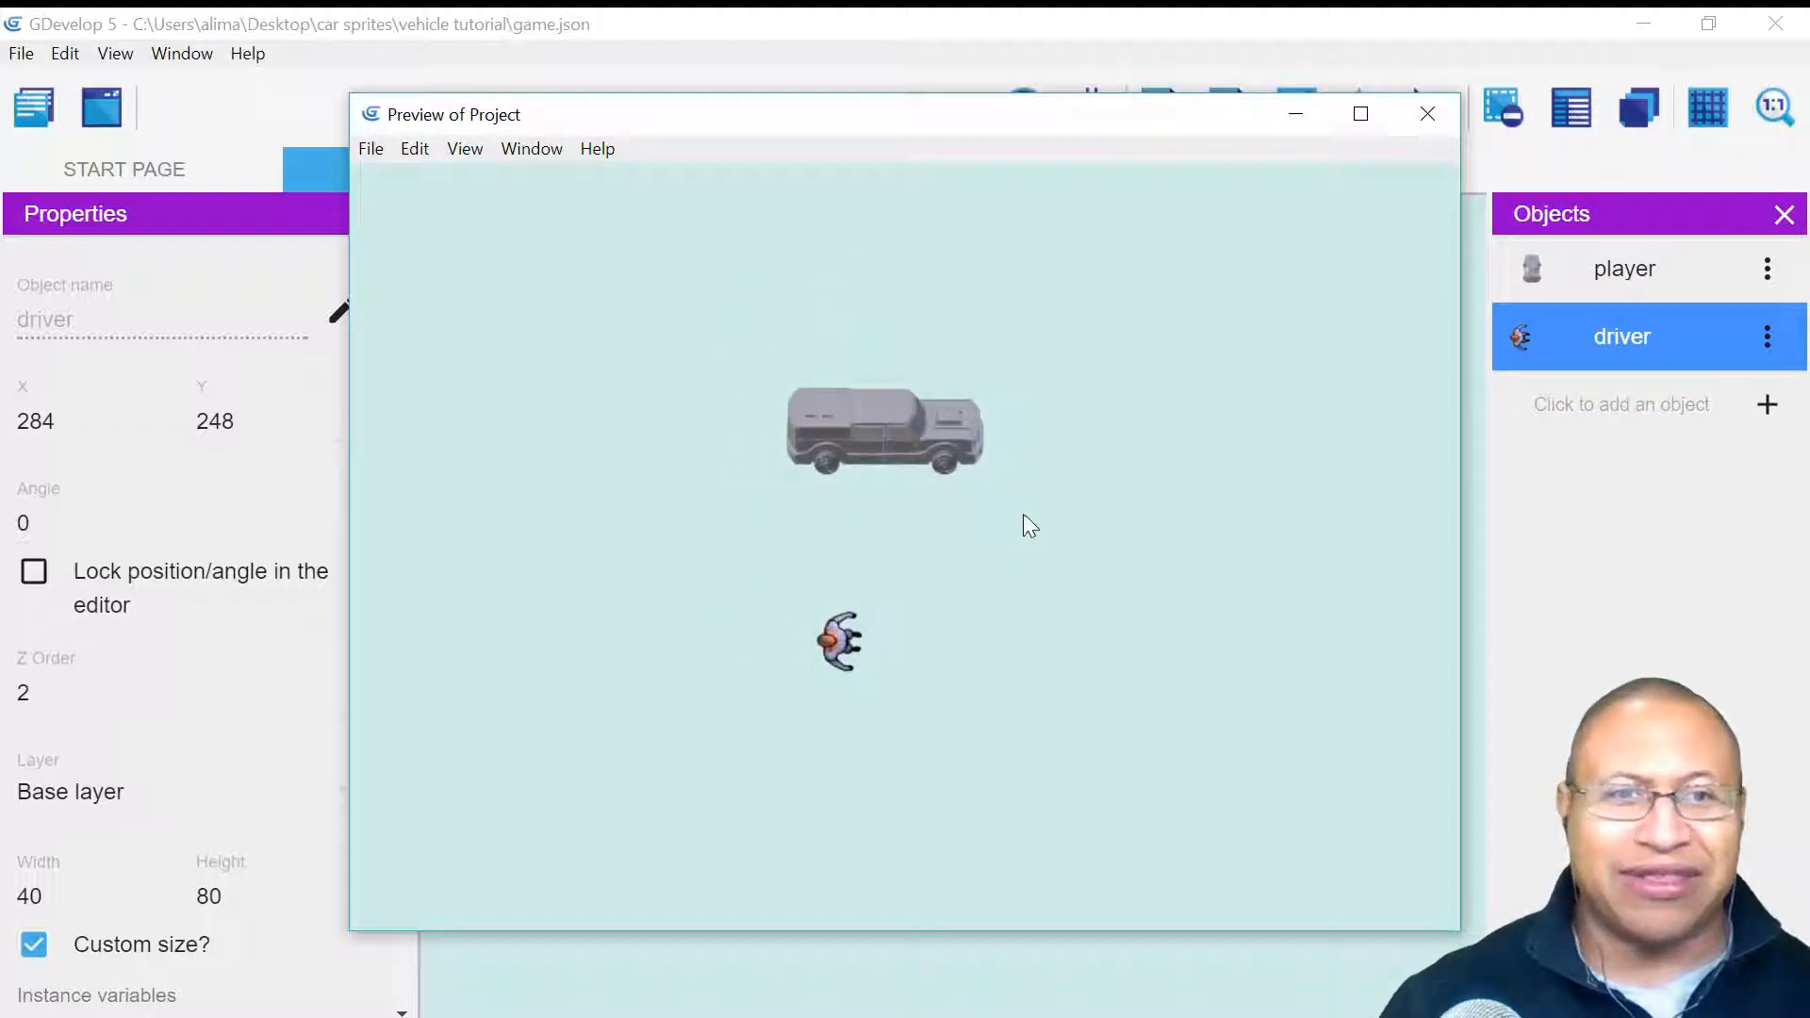
{"action": "left_click", "coordinate": [1425, 114]}
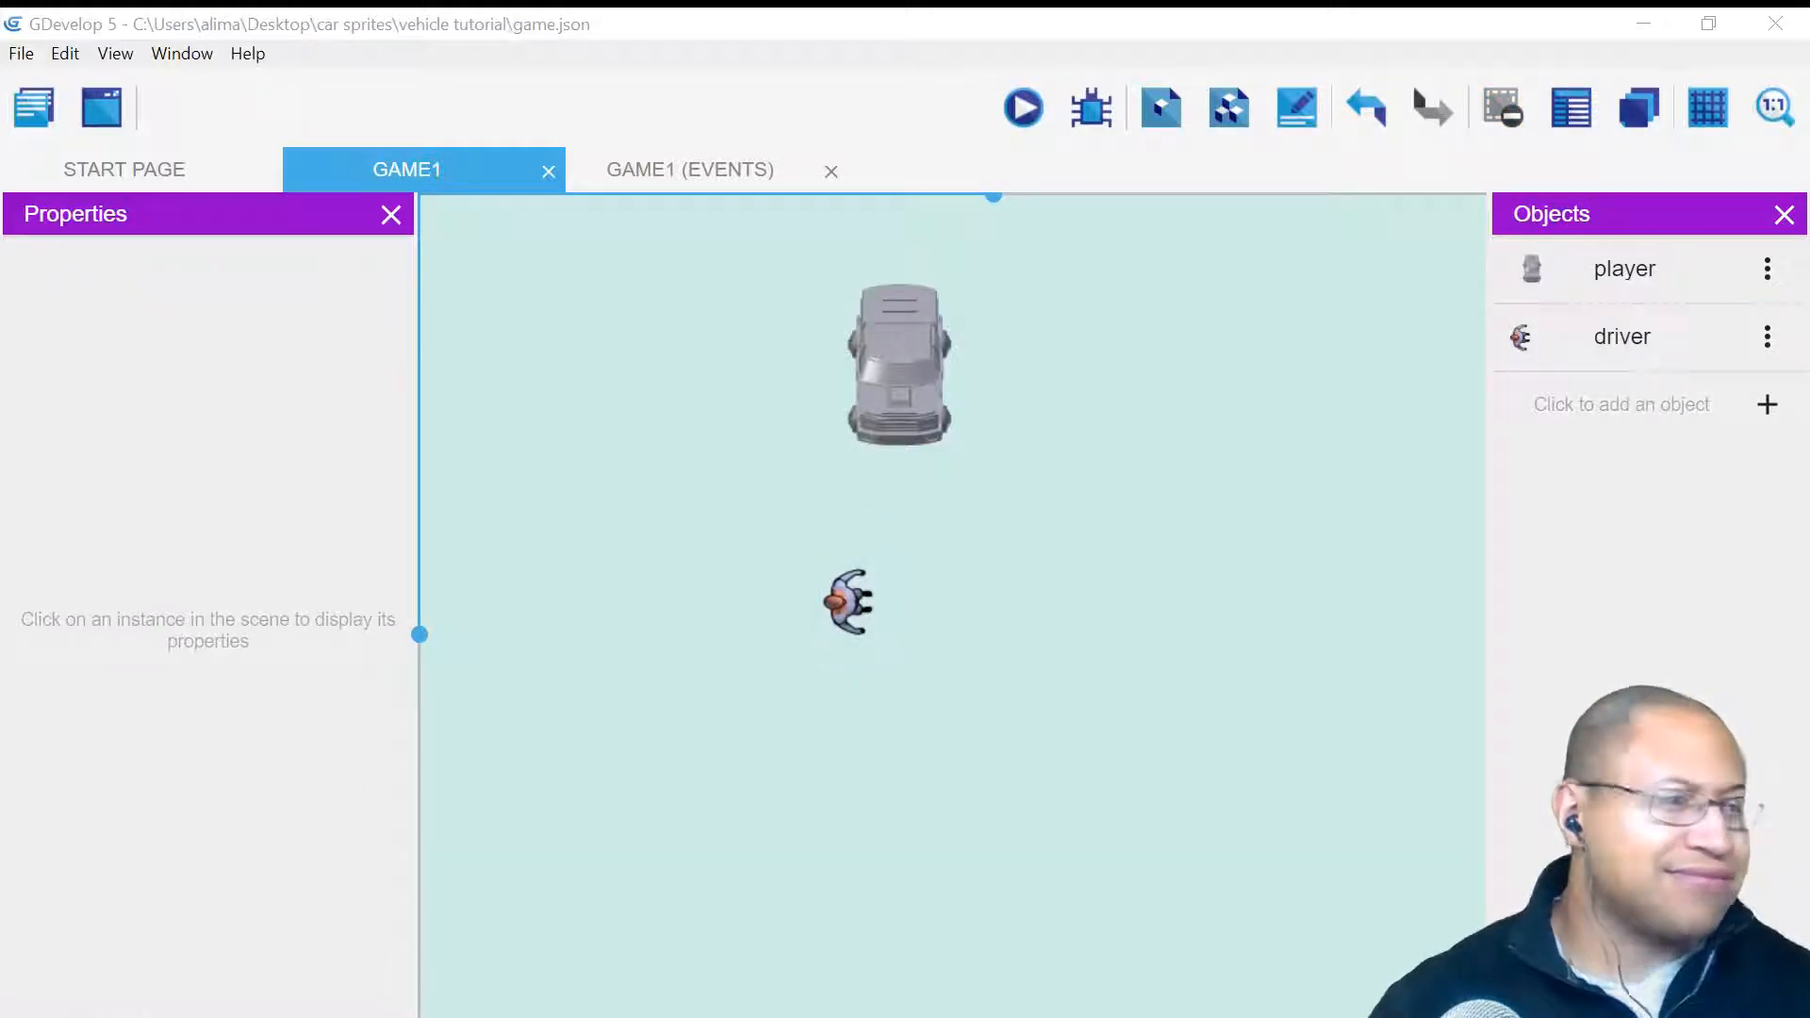
- Refocus the editor and switch to the GAME1 events sheet
{"action": "left_click", "coordinate": [1283, 806]}
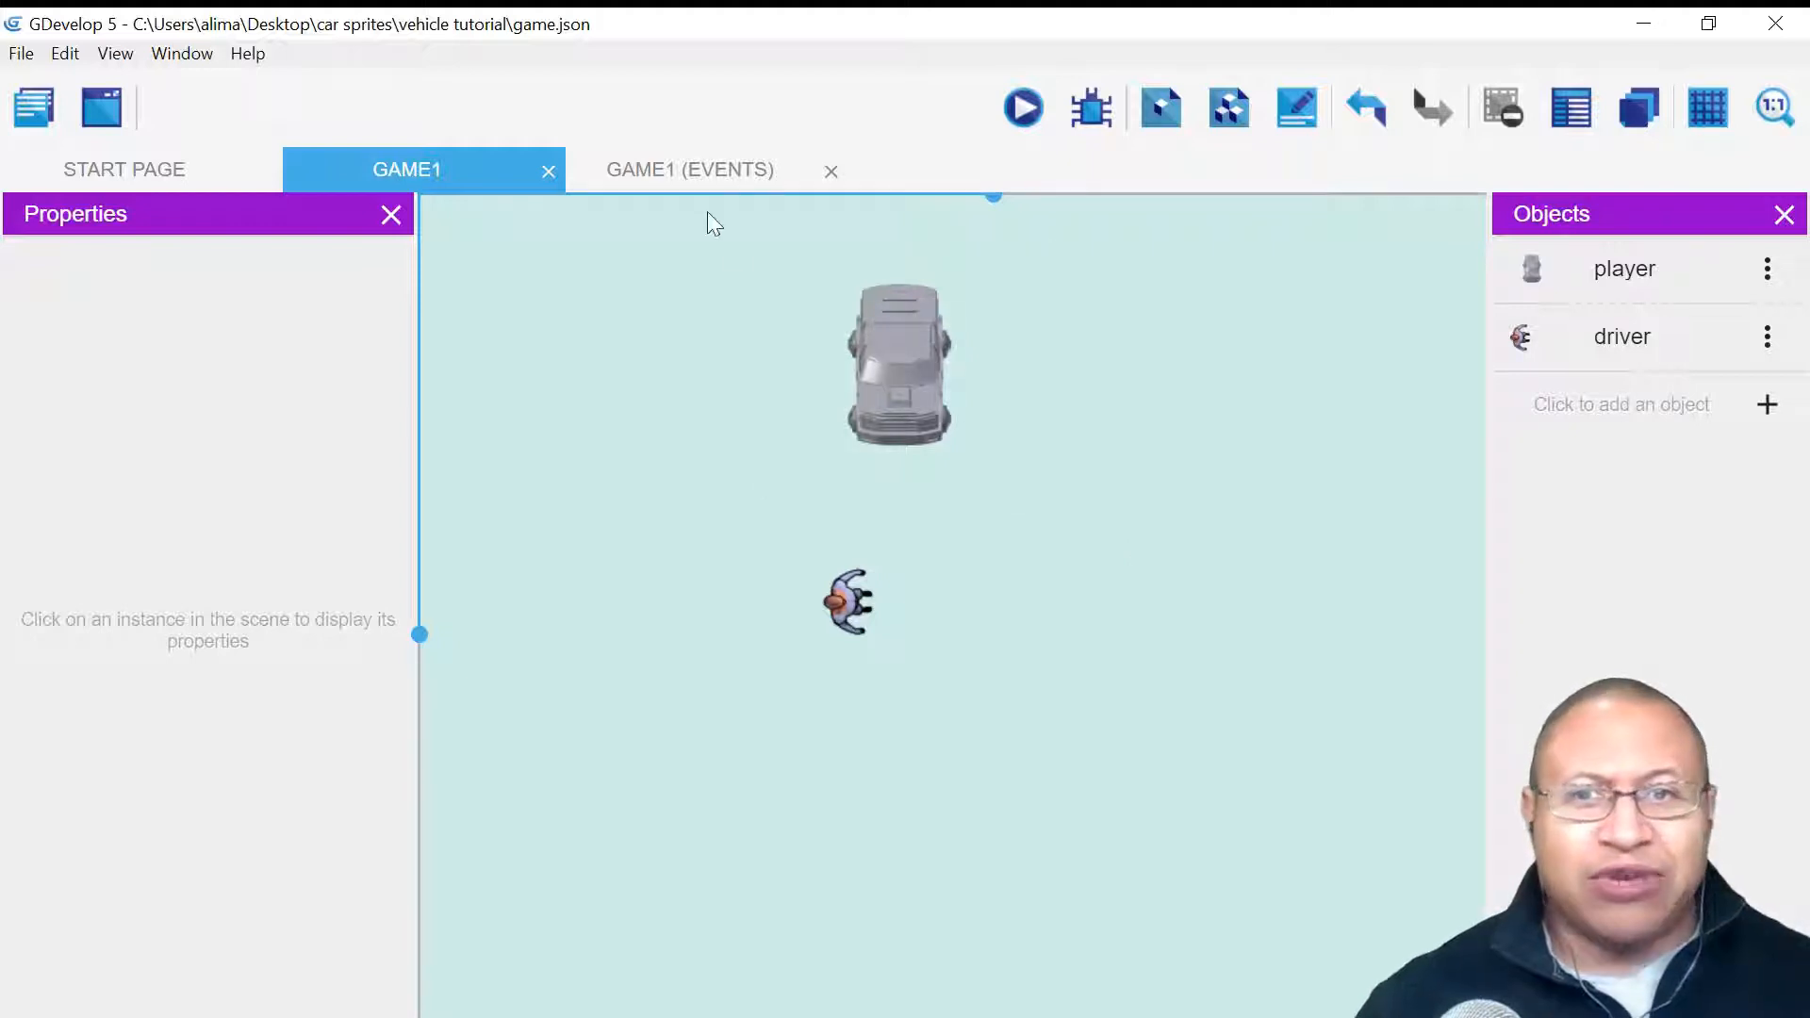
{"action": "left_click", "coordinate": [699, 172]}
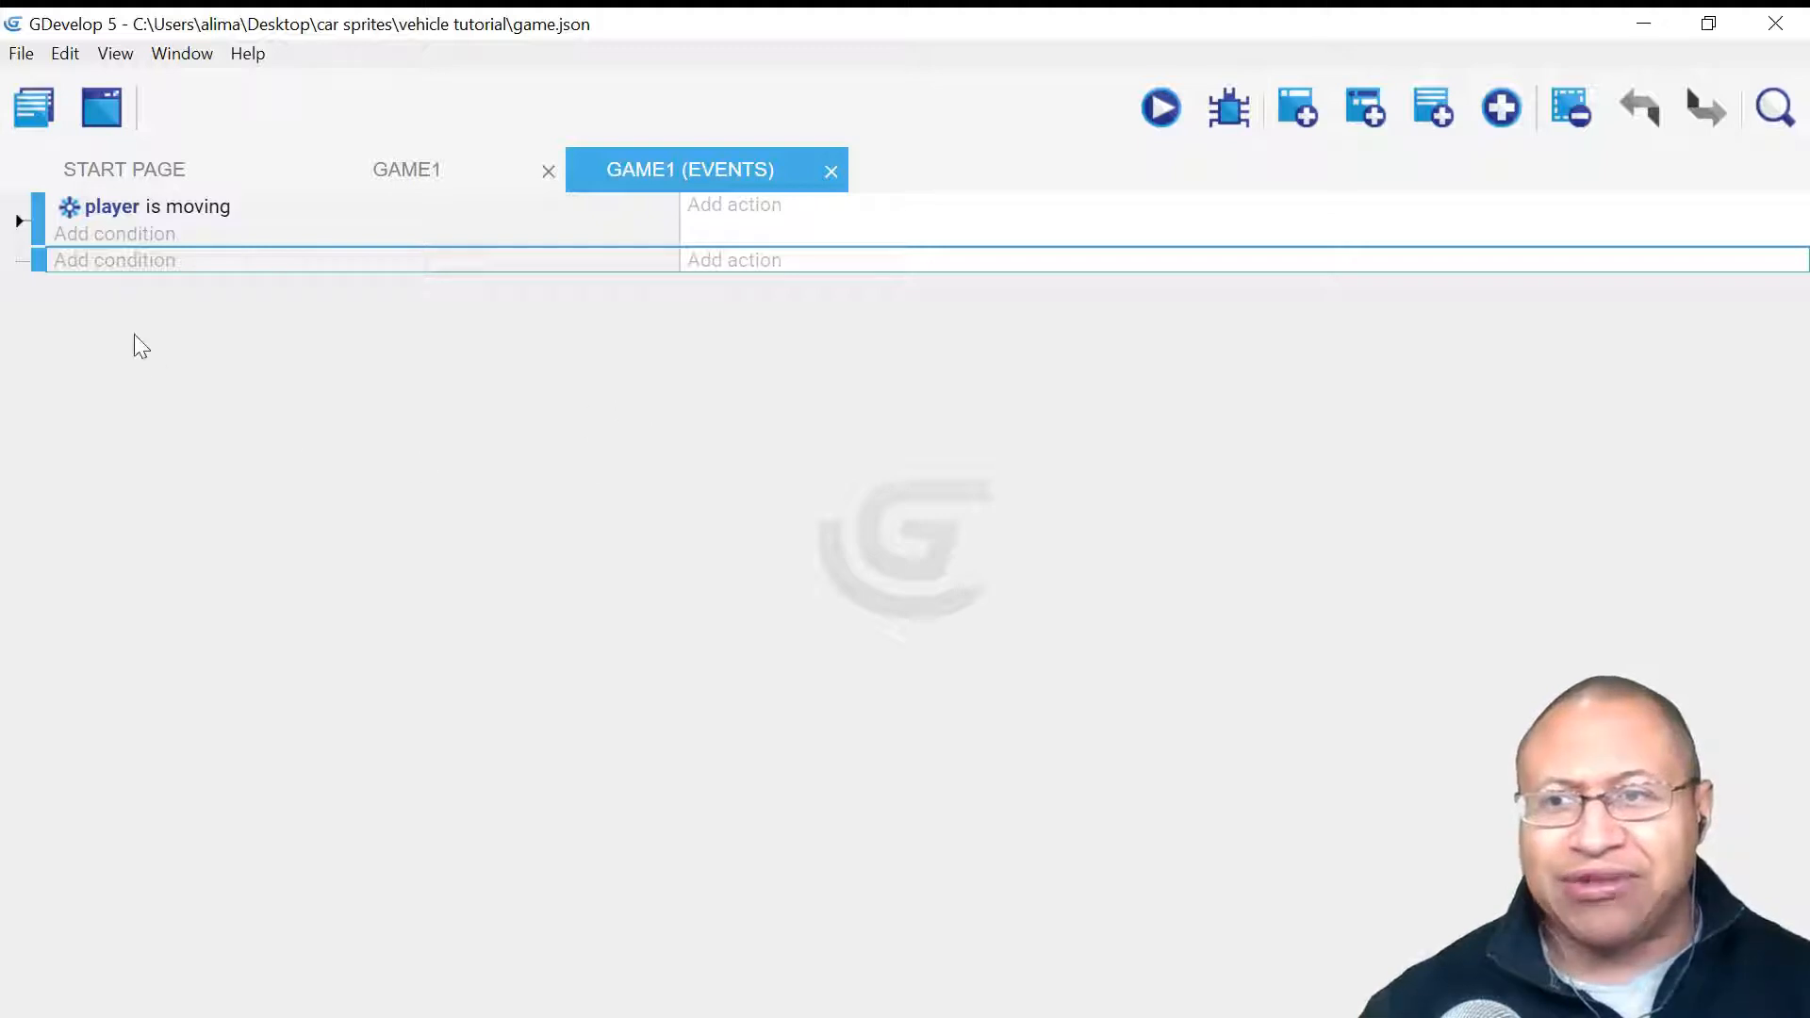
- Add the Scene condition 'At the beginning of the scene' to the empty second event
{"action": "left_click", "coordinate": [112, 263]}
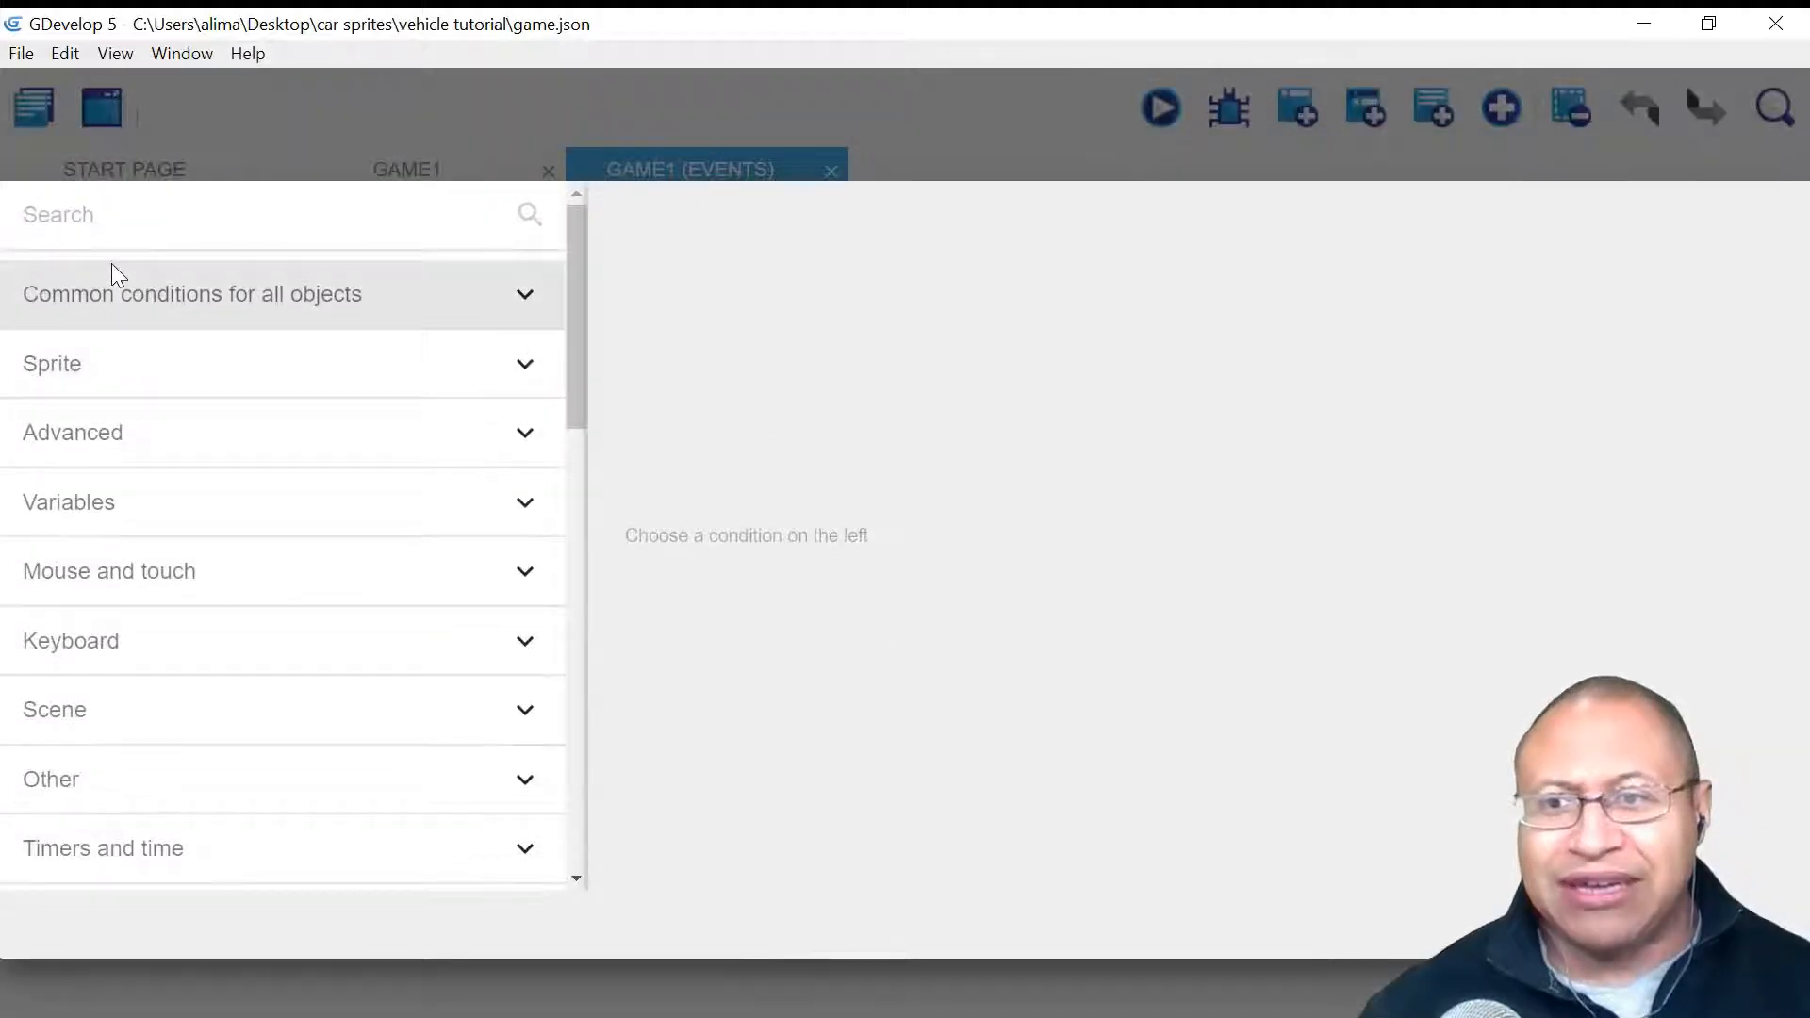
{"action": "left_click", "coordinate": [307, 711]}
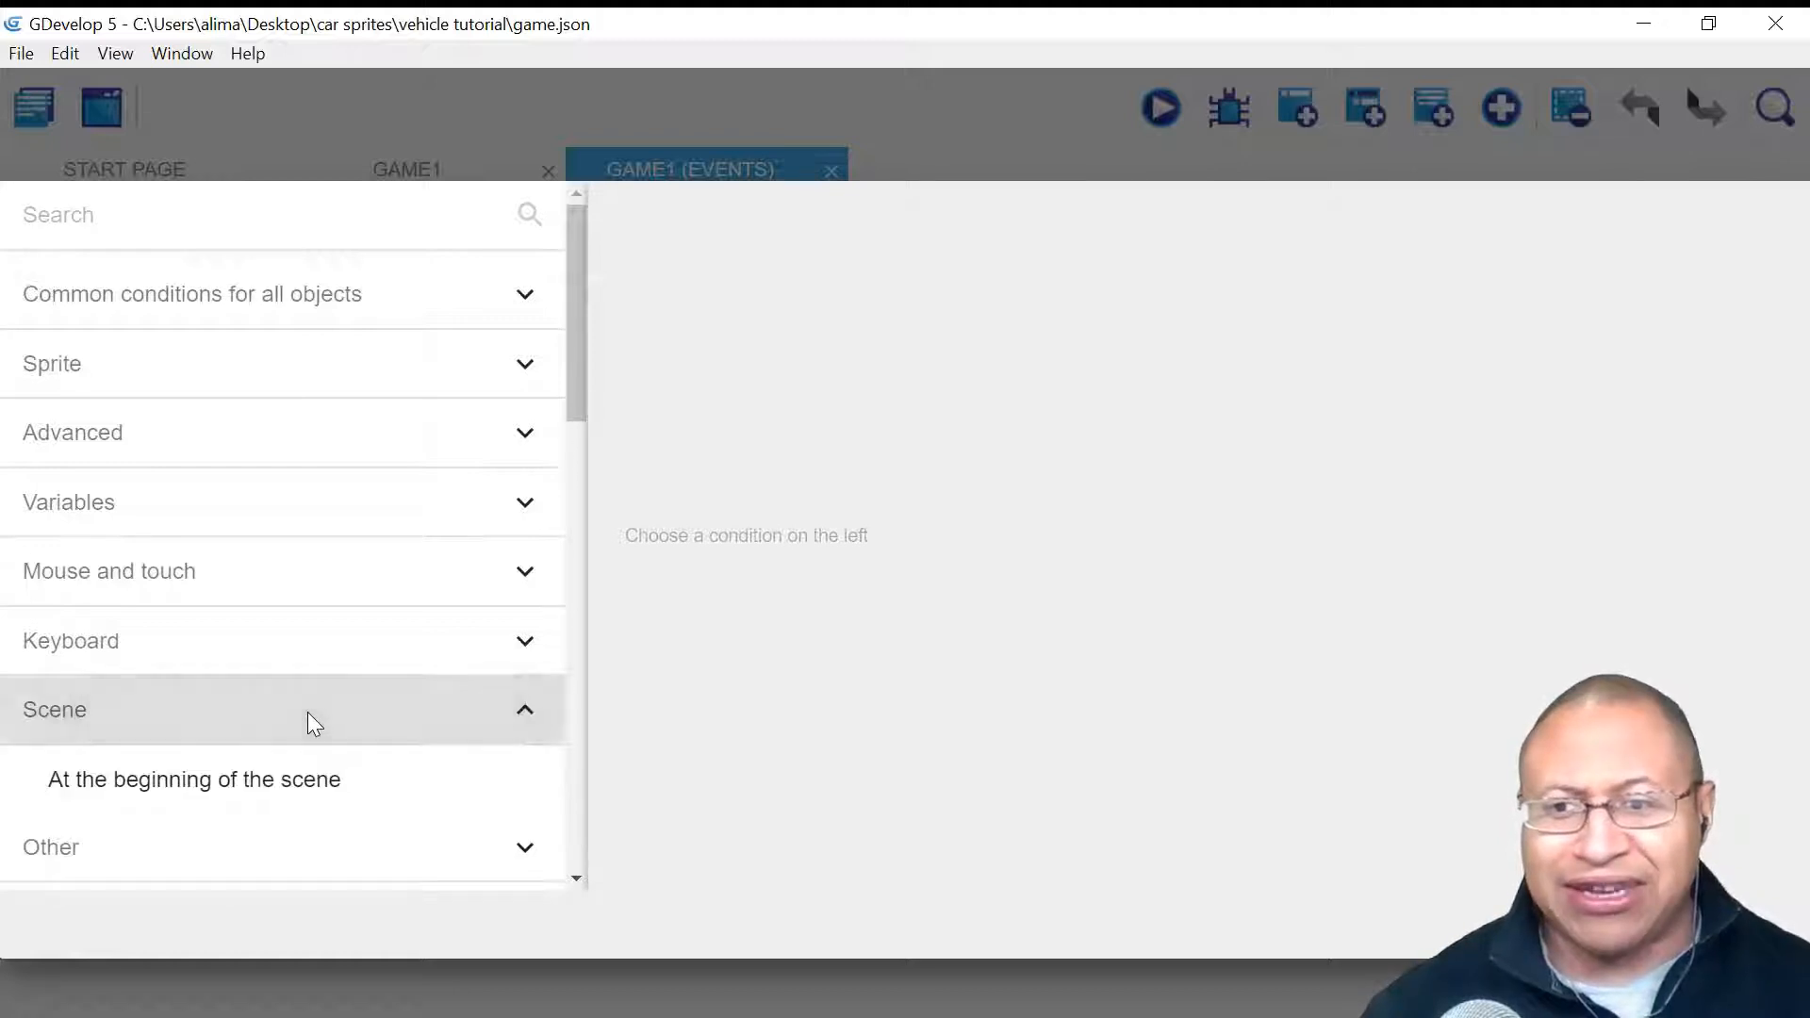
{"action": "left_click", "coordinate": [400, 785]}
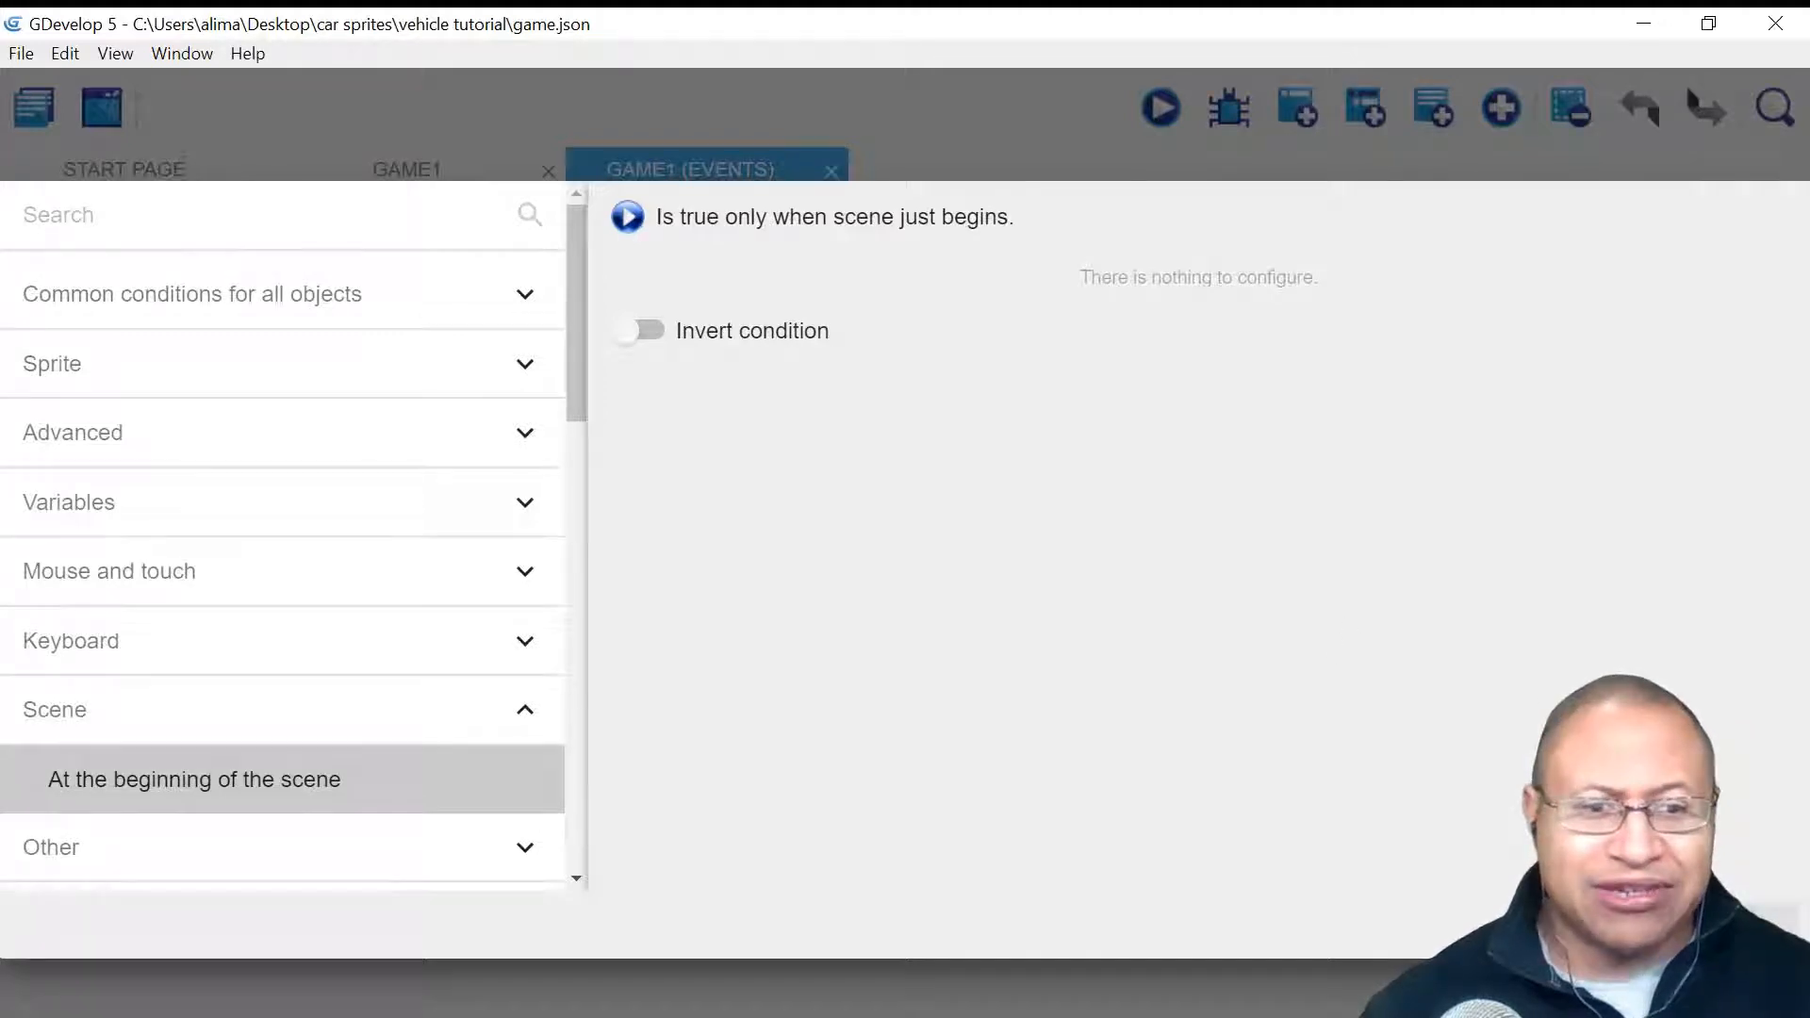
{"action": "left_click", "coordinate": [1738, 896]}
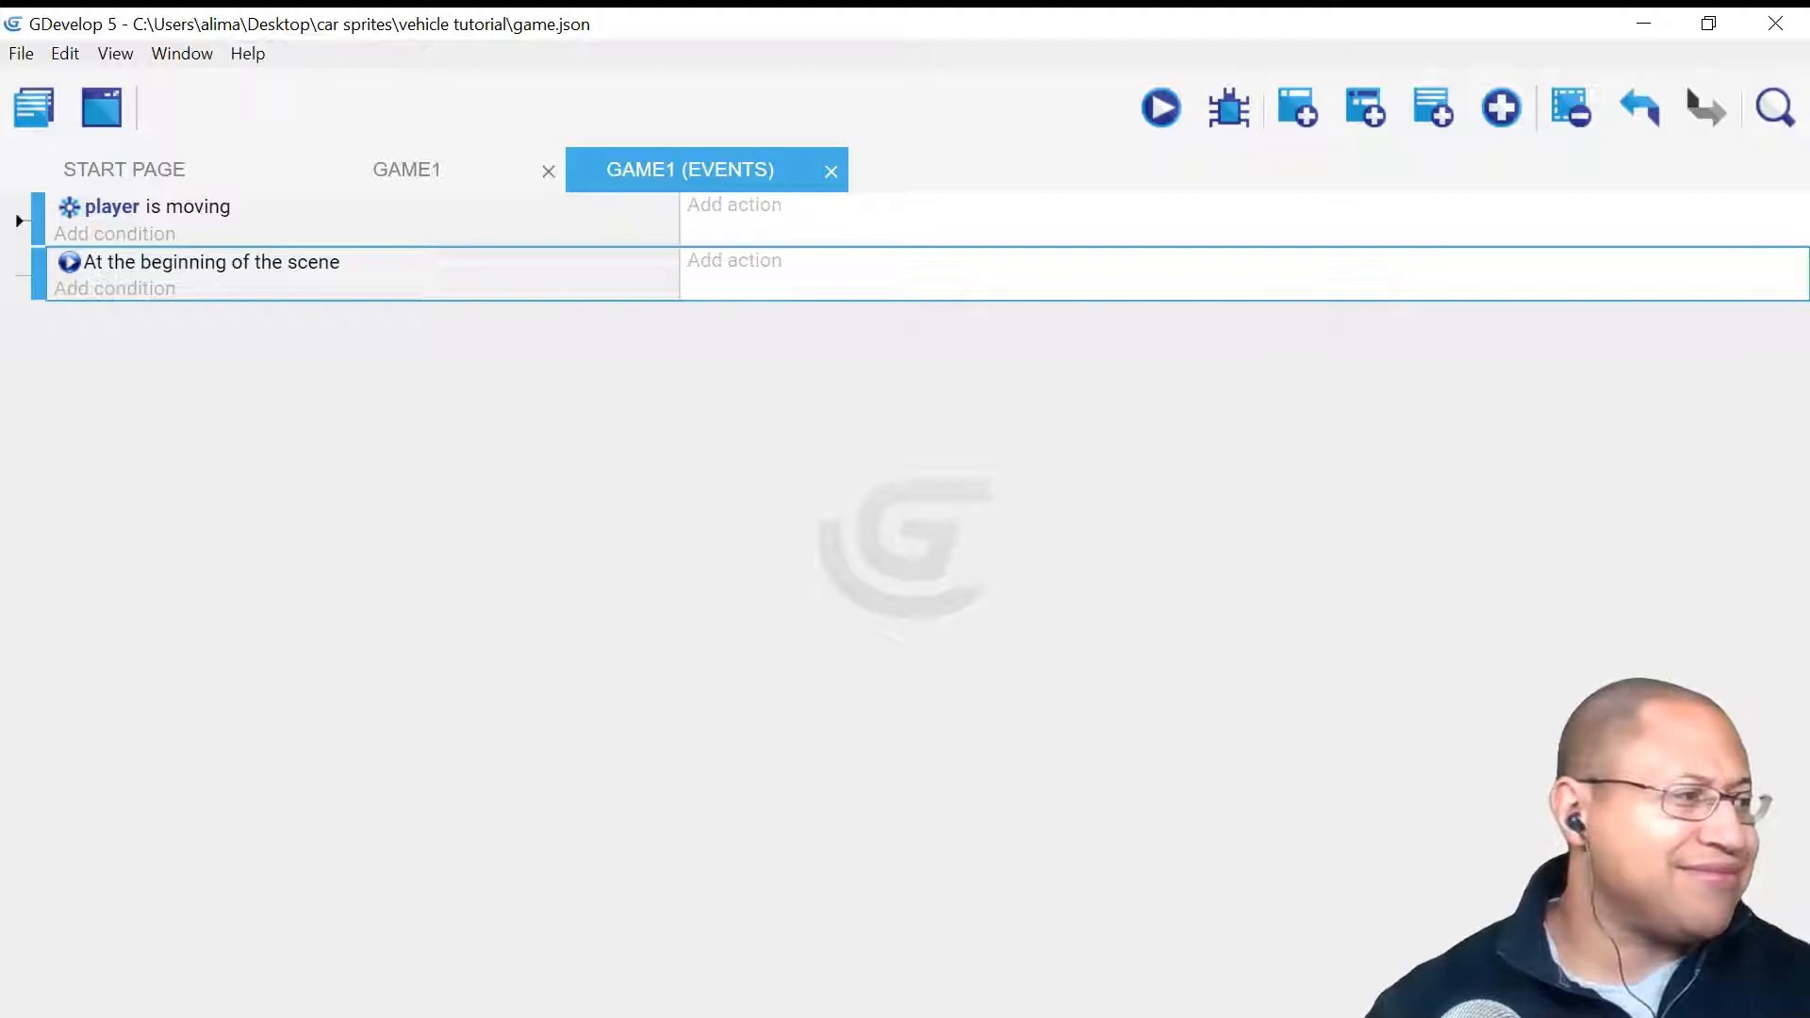
- Add a De/activate behavior action setting player's TopDownMovement to no
{"action": "left_click", "coordinate": [1147, 770]}
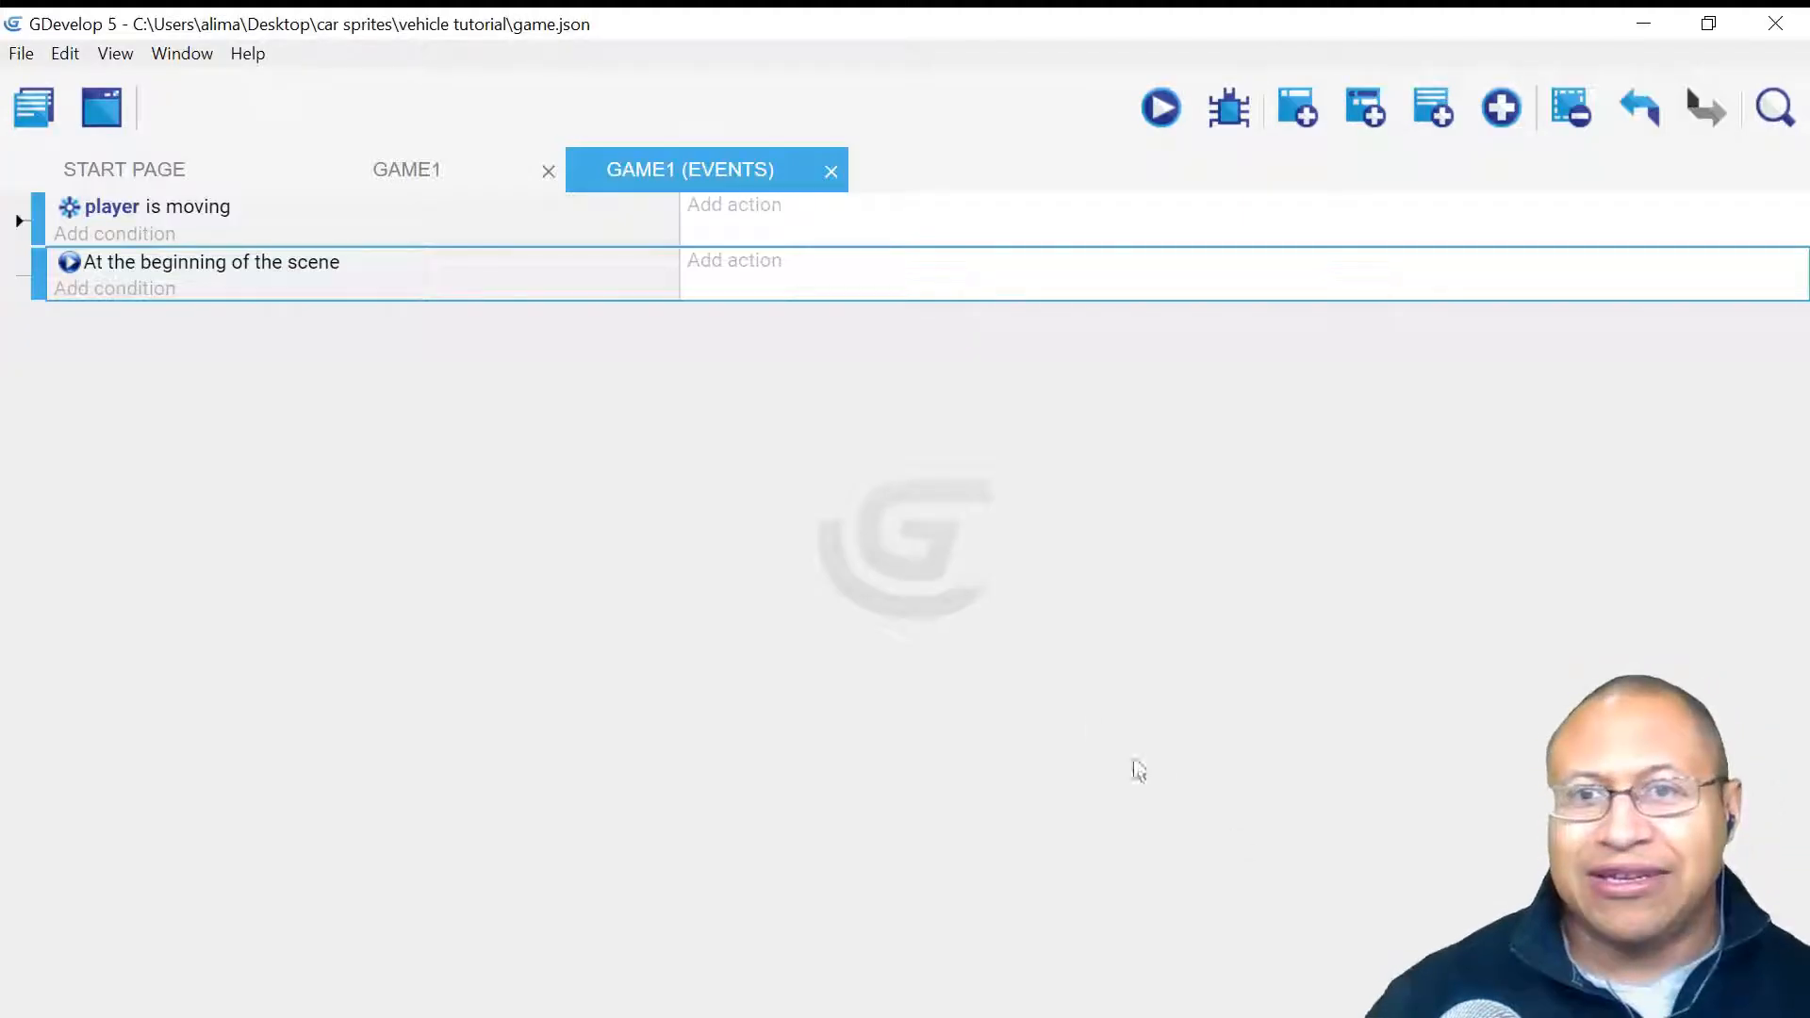
{"action": "left_click", "coordinate": [709, 268]}
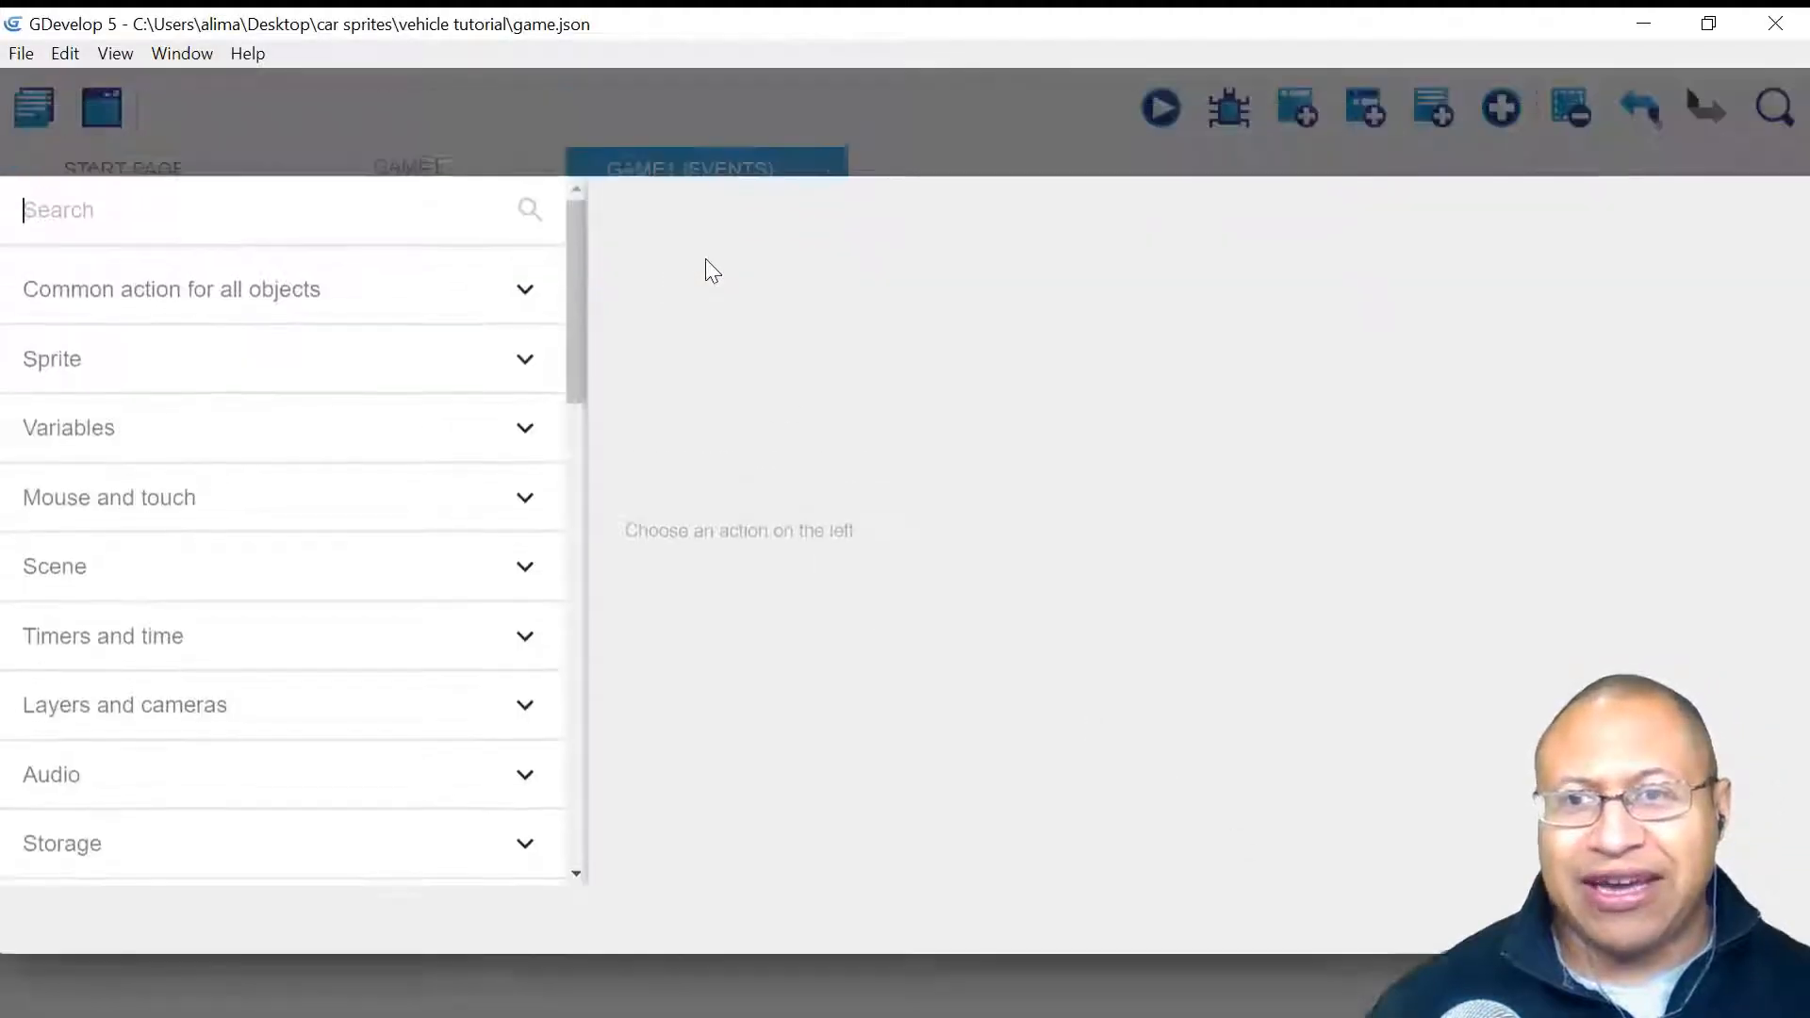
{"action": "left_click", "coordinate": [410, 303]}
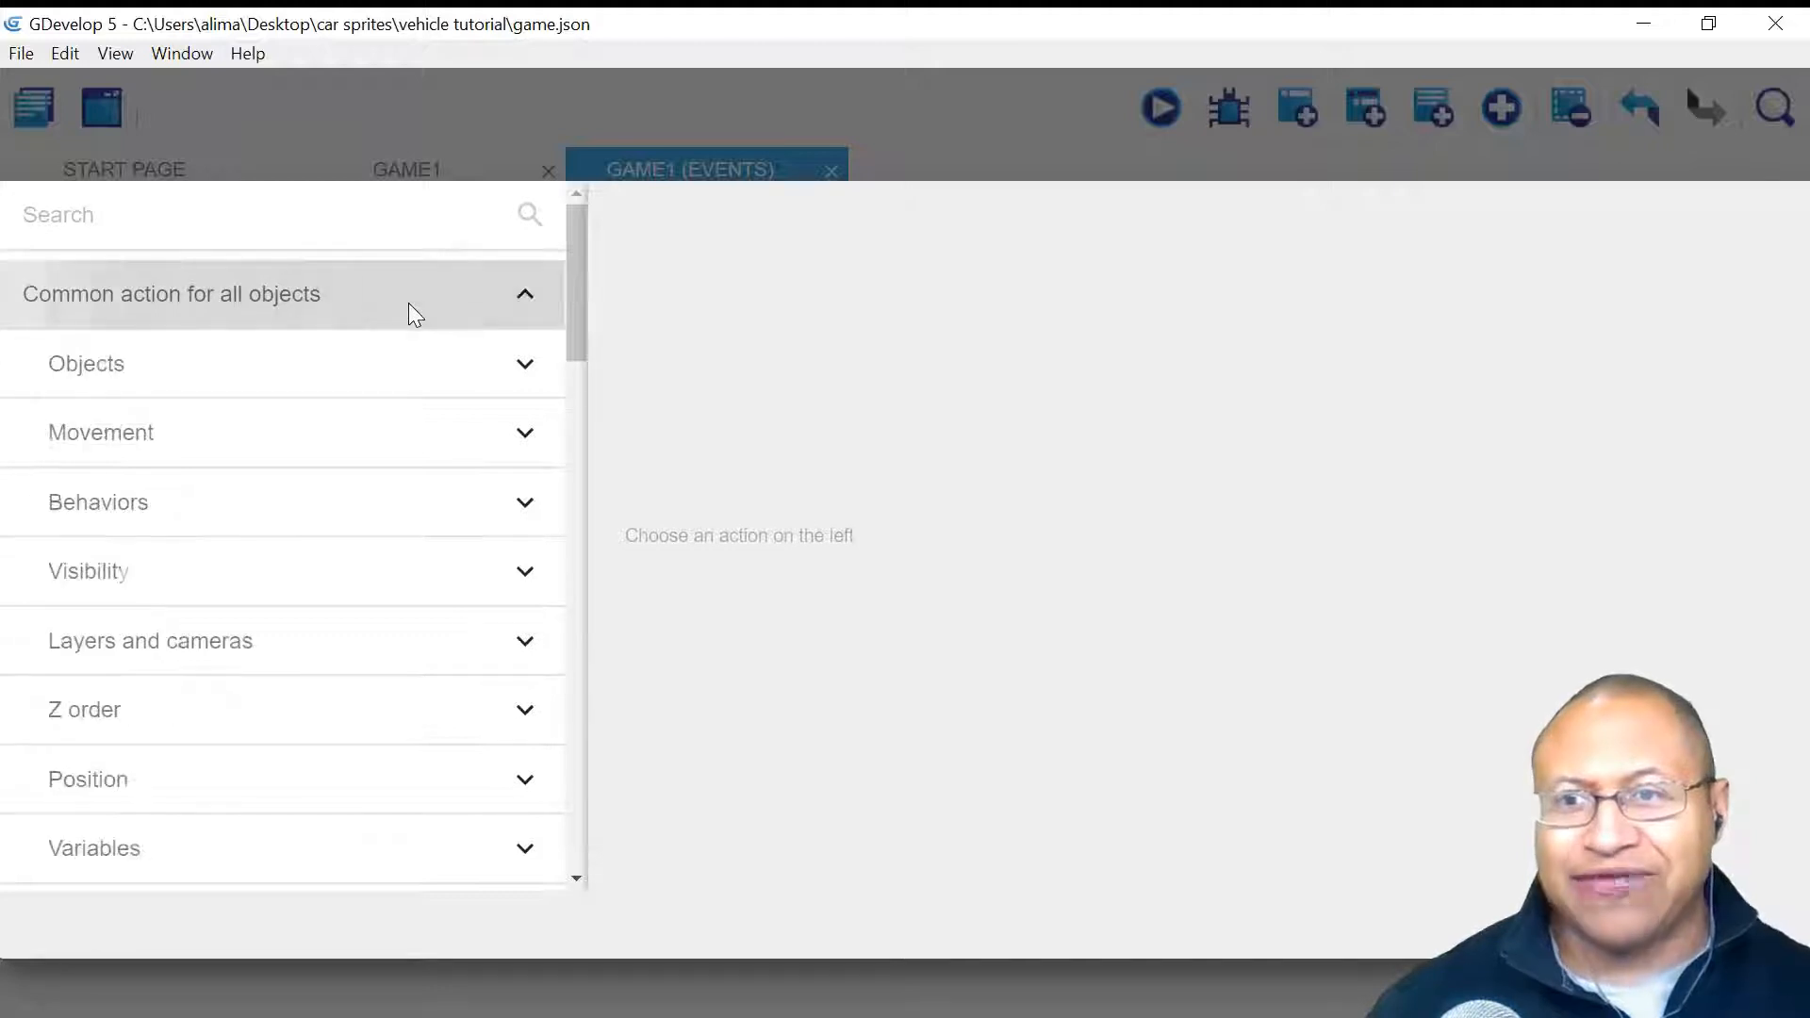
{"action": "left_click", "coordinate": [379, 503]}
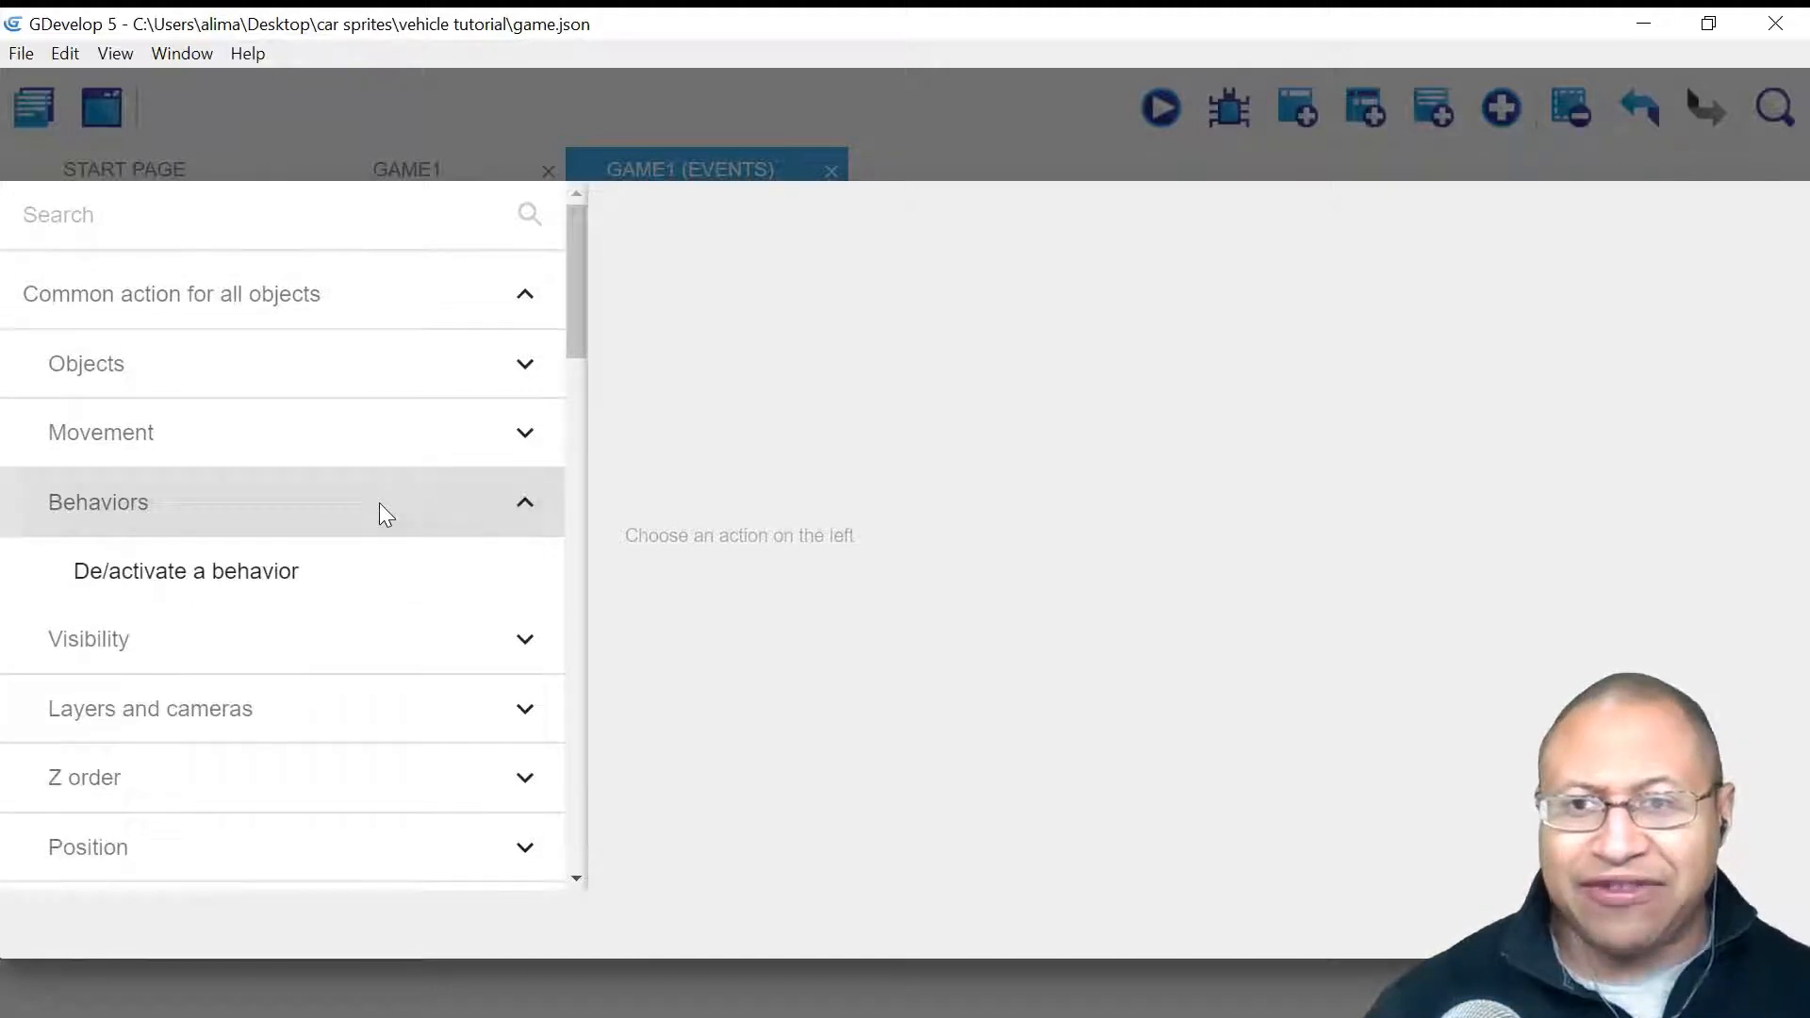
{"action": "left_click", "coordinate": [391, 573]}
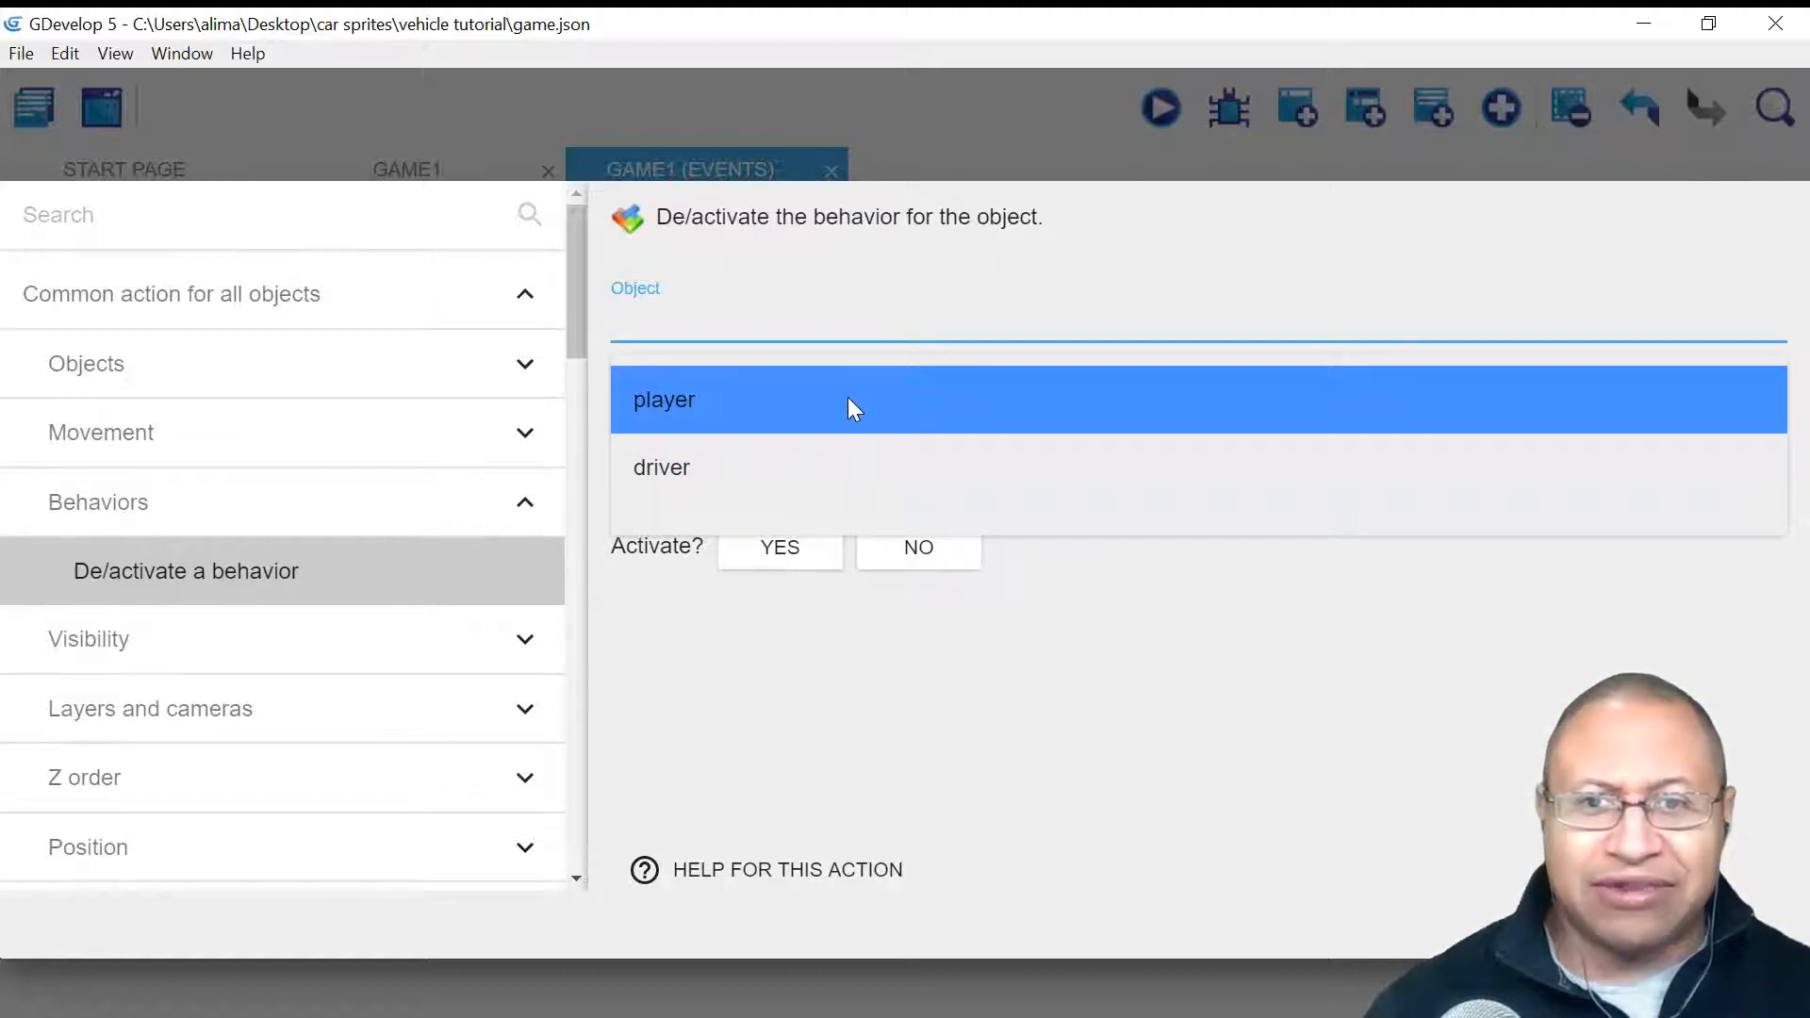
{"action": "left_click", "coordinate": [847, 400]}
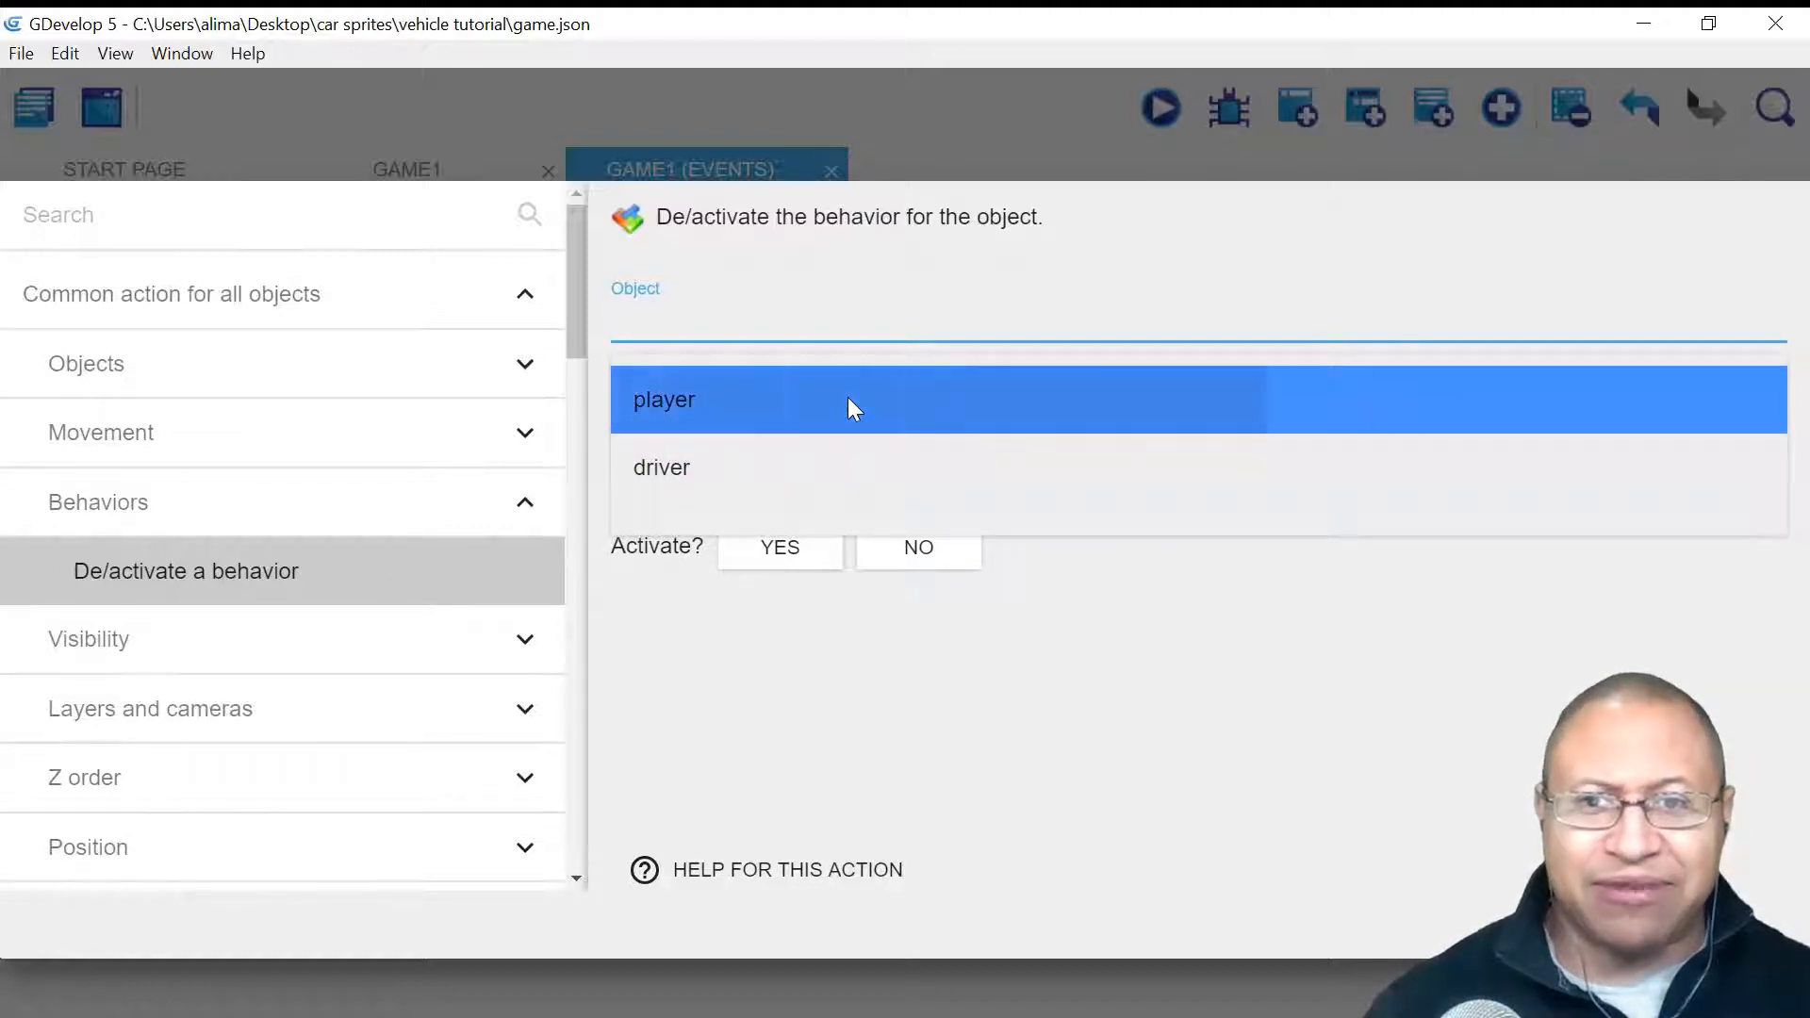
{"action": "left_click", "coordinate": [999, 602]}
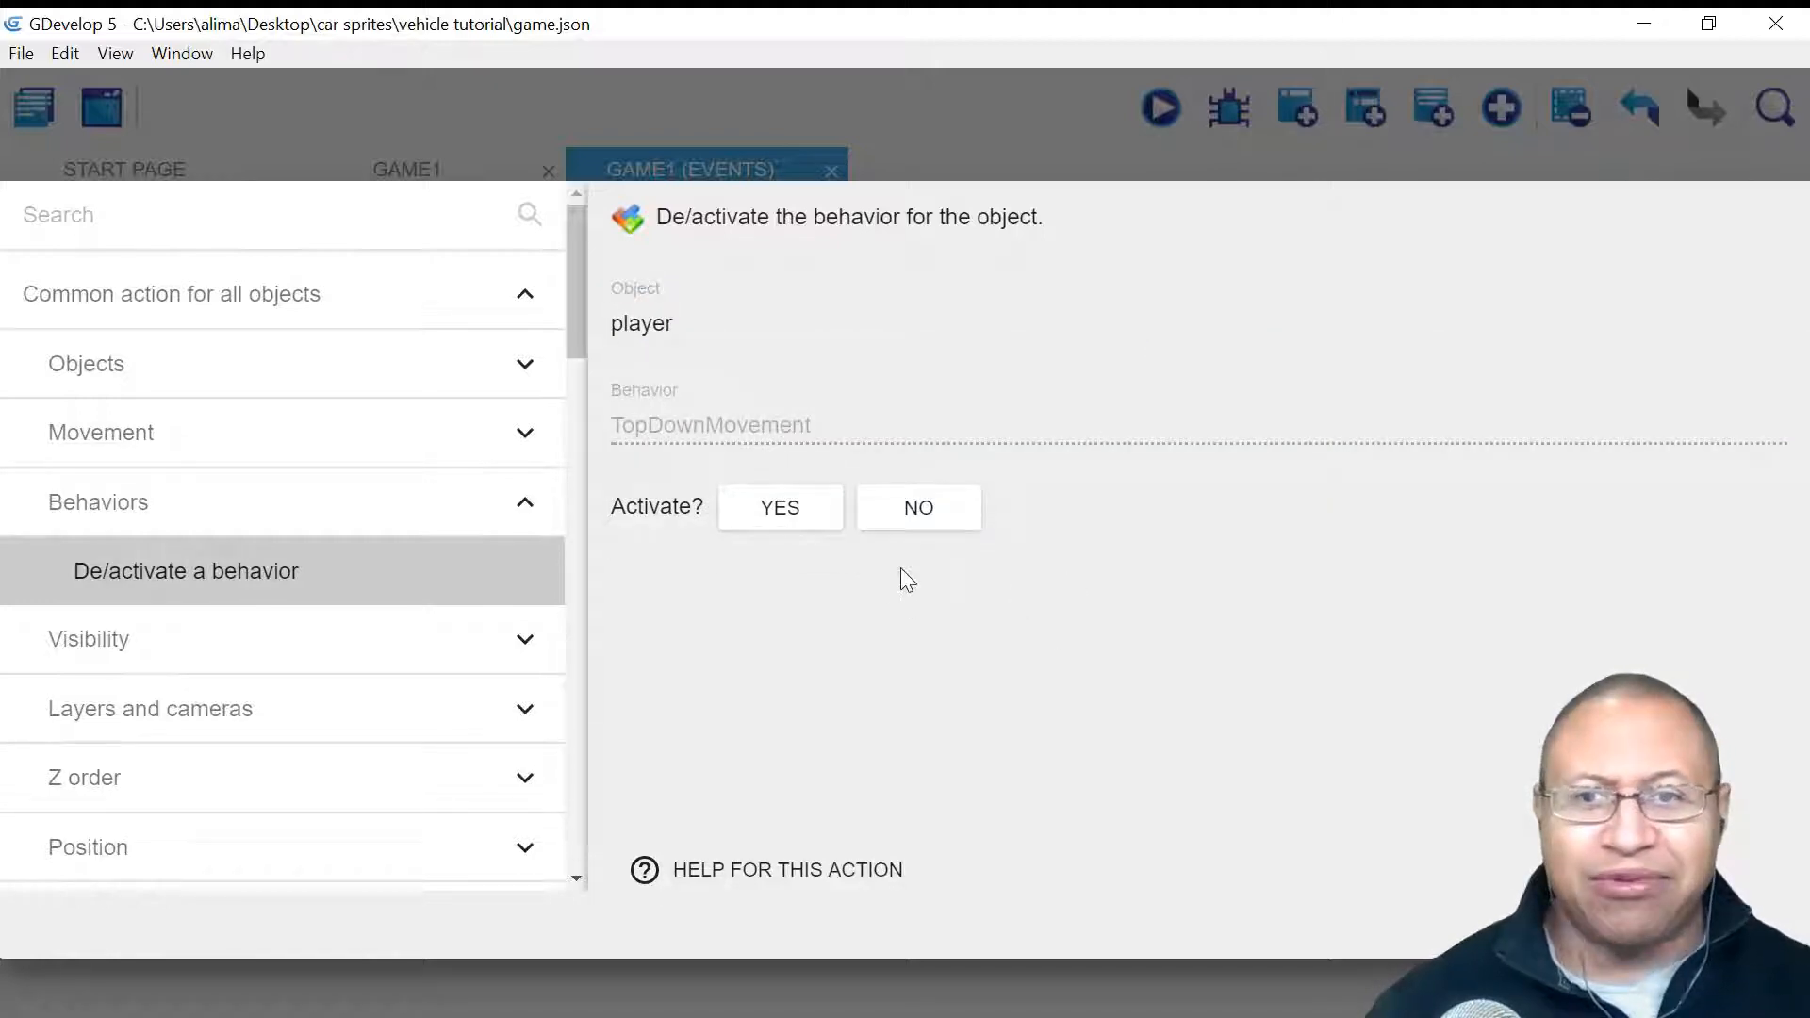
{"action": "left_click", "coordinate": [931, 514]}
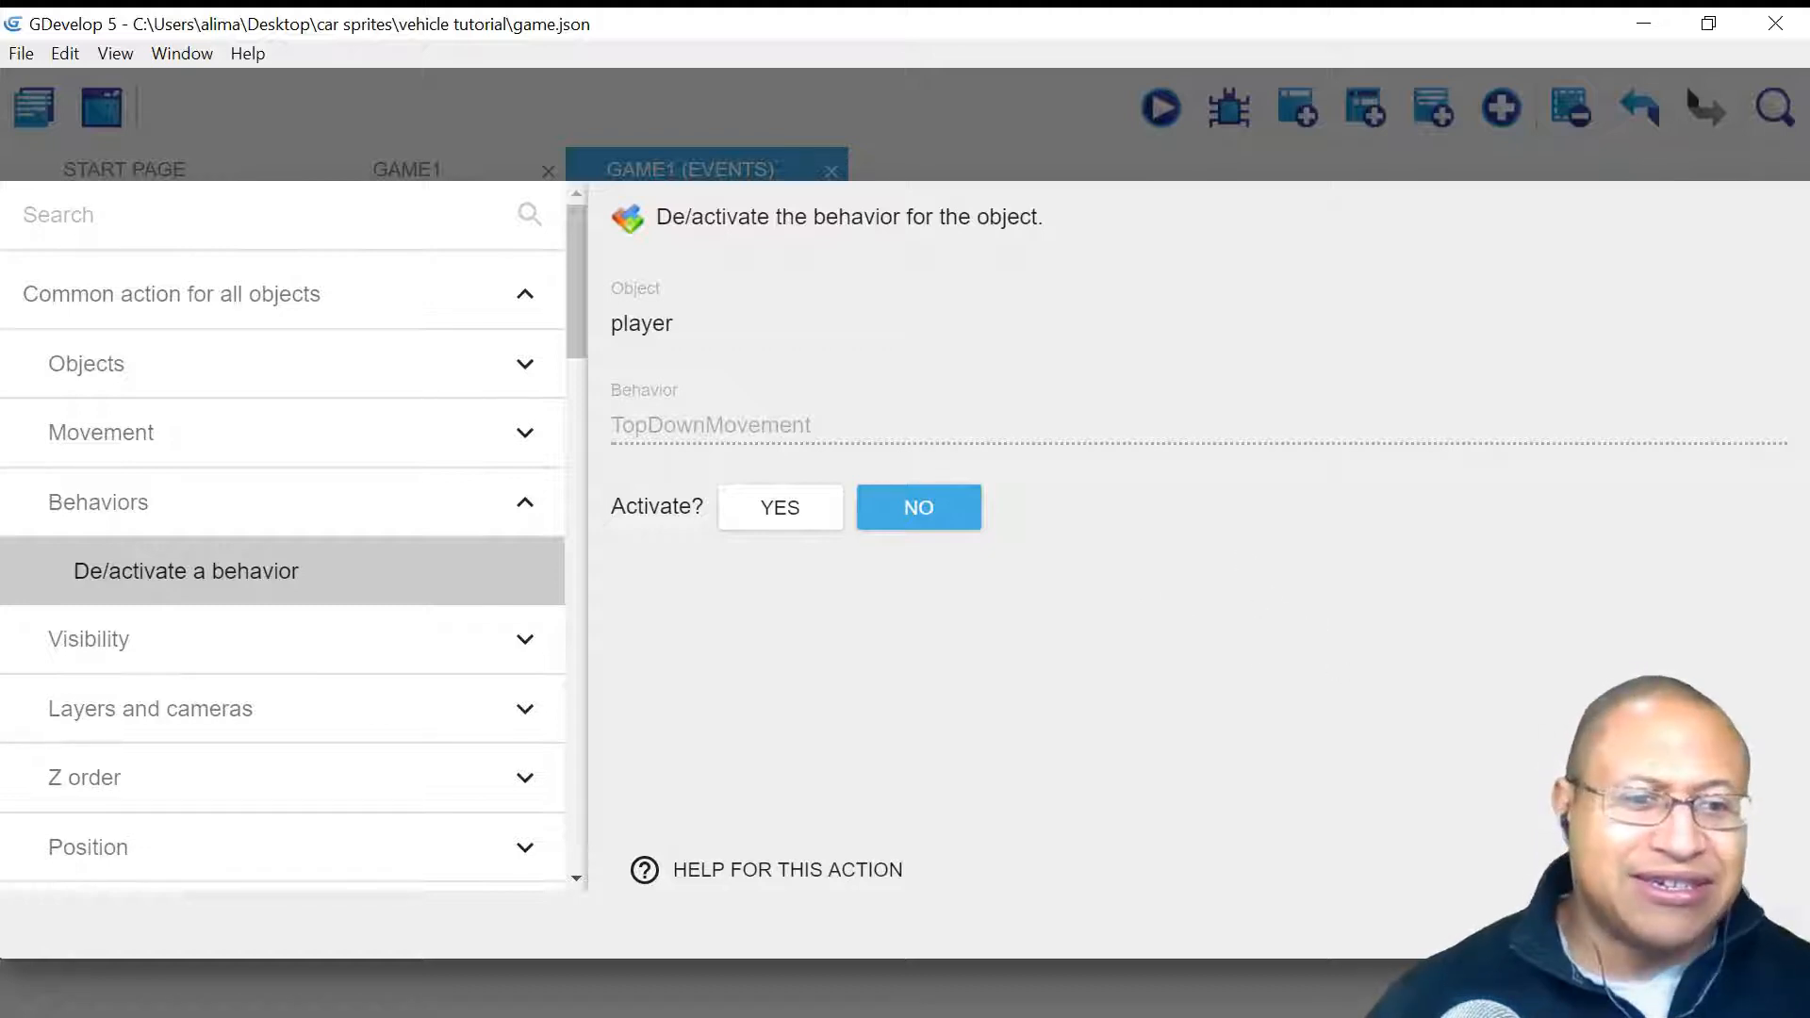
{"action": "left_click", "coordinate": [1743, 920]}
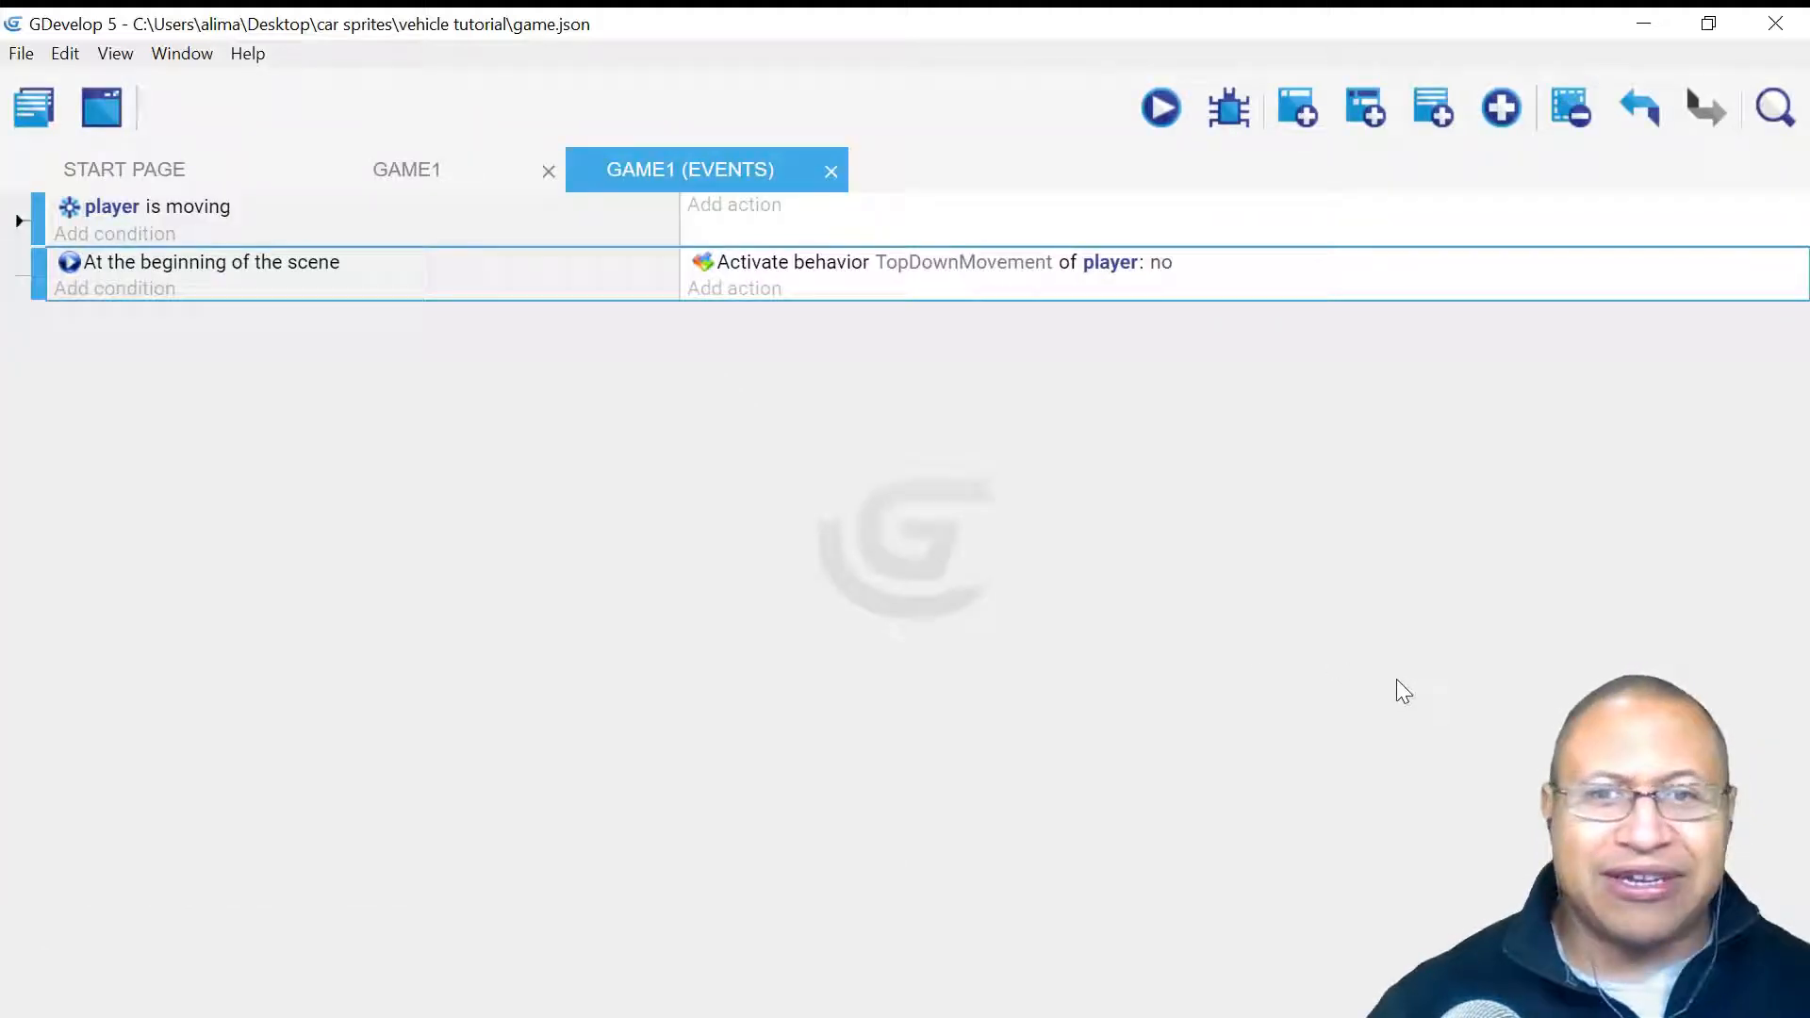
{"action": "left_click", "coordinate": [1164, 110]}
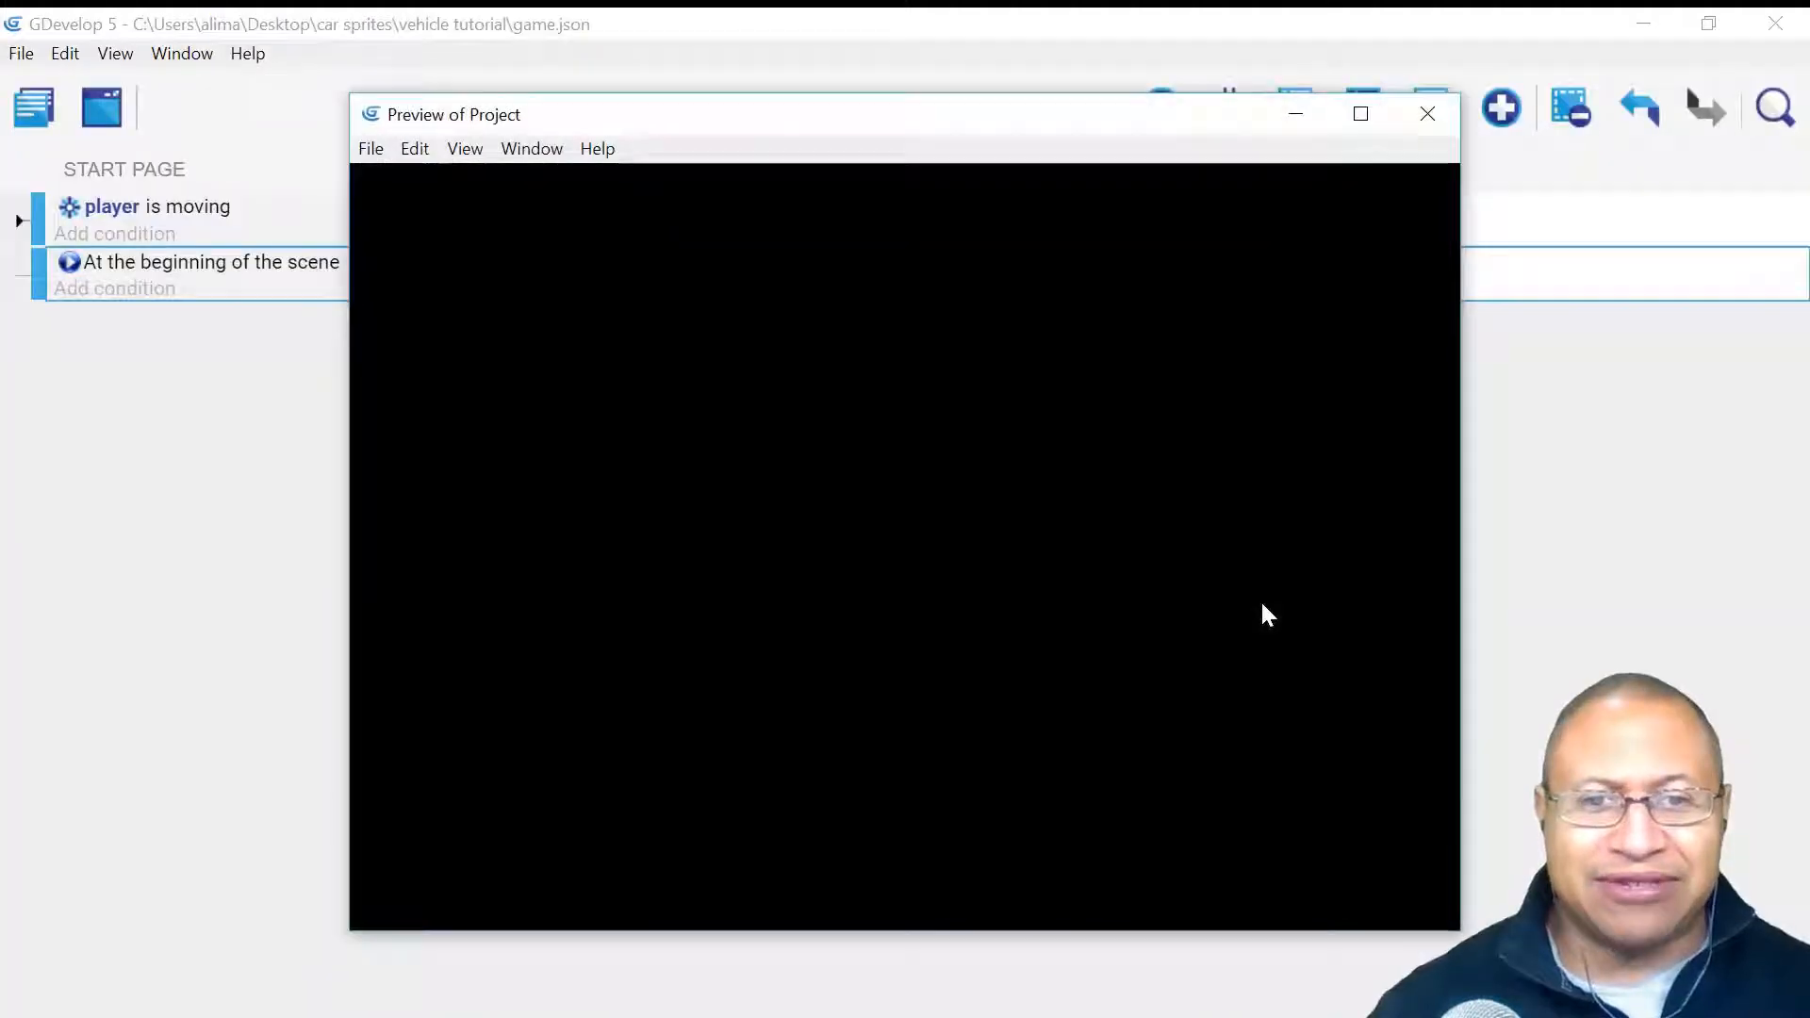
{"action": "key", "text": "Right"}
{"action": "key", "text": "Down"}
{"action": "key", "text": "Left"}
{"action": "key", "text": "Up"}
{"action": "key", "text": "Right"}
{"action": "key", "text": "Down"}
{"action": "key", "text": "Left"}
{"action": "key", "text": "Up"}
{"action": "key", "text": "Right"}
{"action": "key", "text": "Left"}
{"action": "key", "text": "Down"}
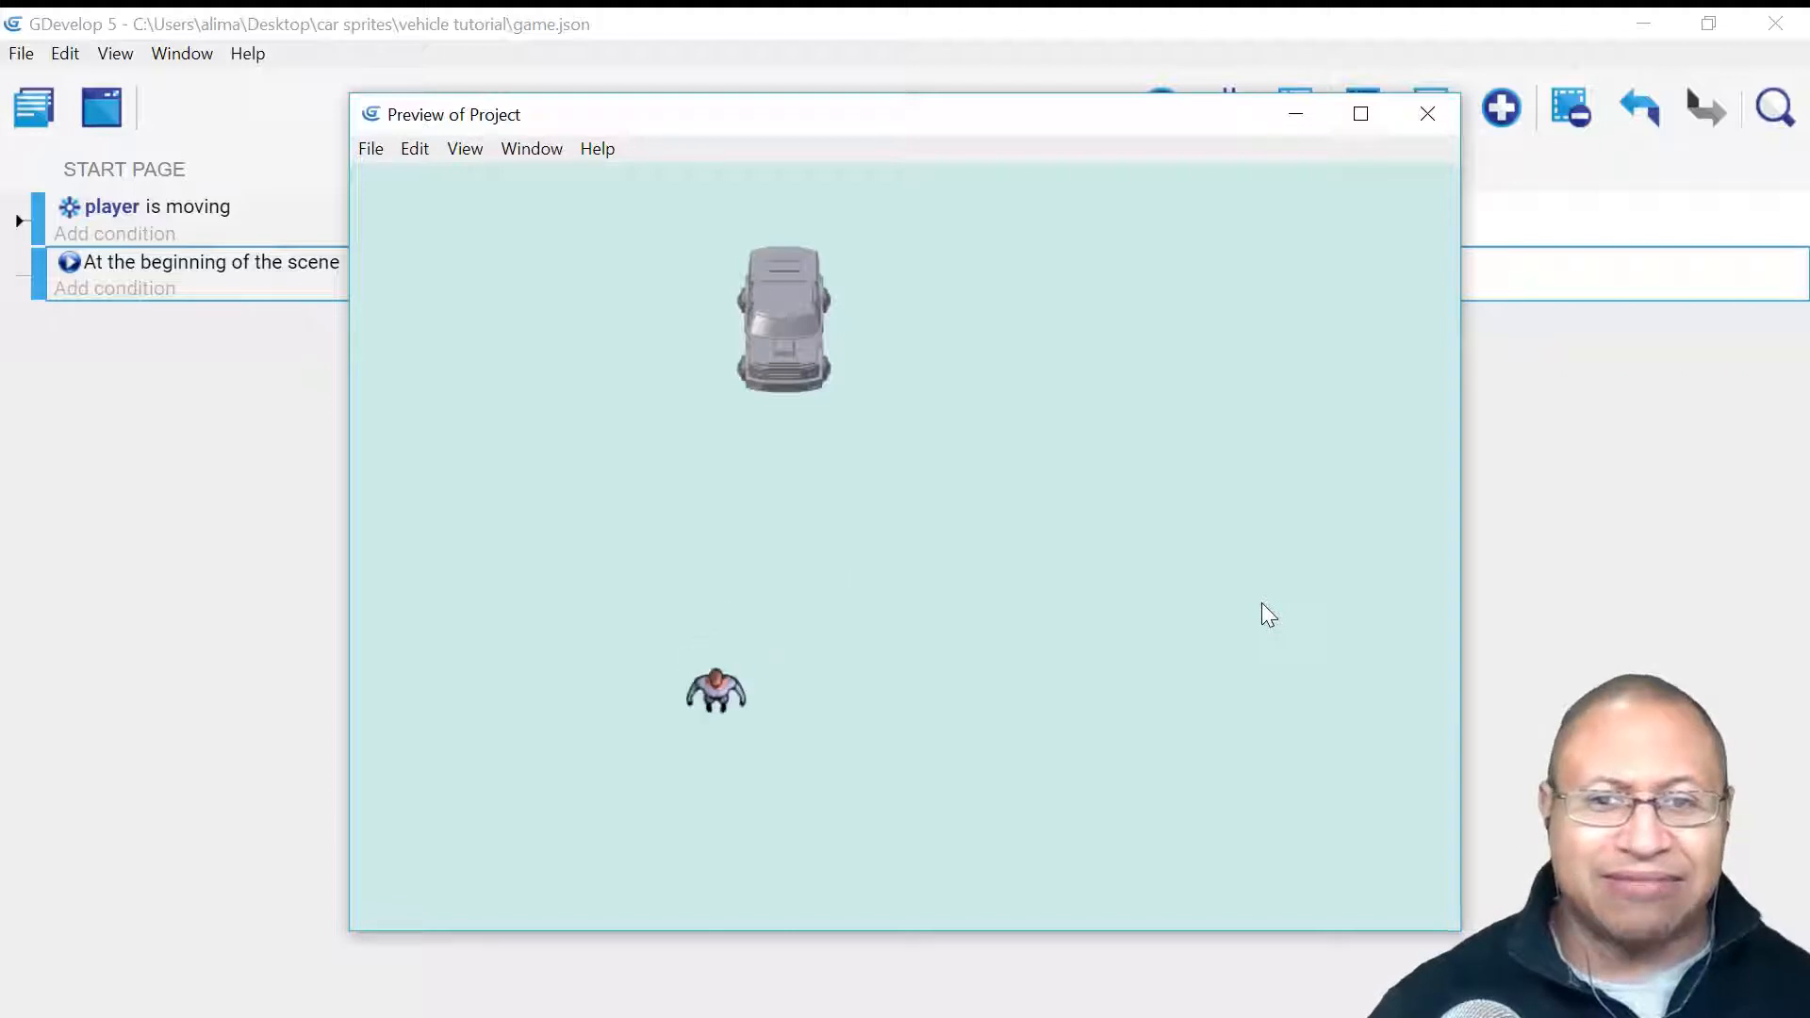
{"action": "left_click", "coordinate": [1428, 114]}
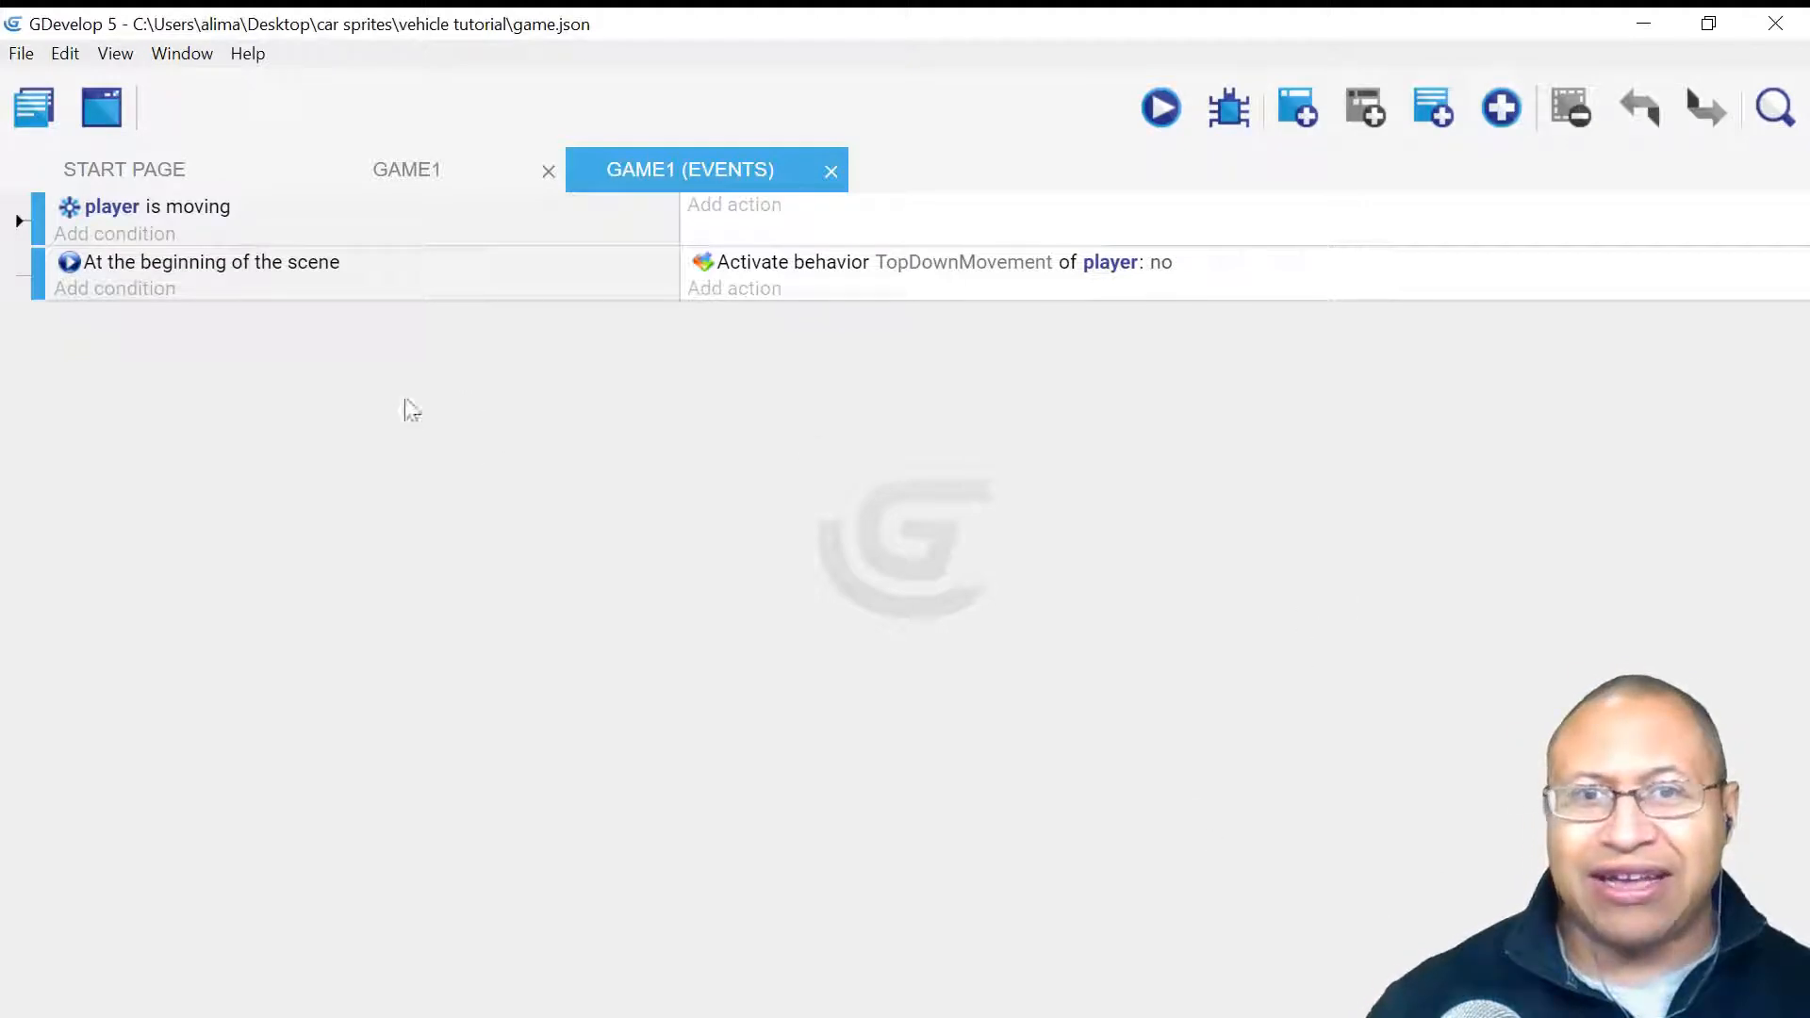
- Select the start-of-scene event and insert a new empty event below it
{"action": "left_click", "coordinate": [581, 293]}
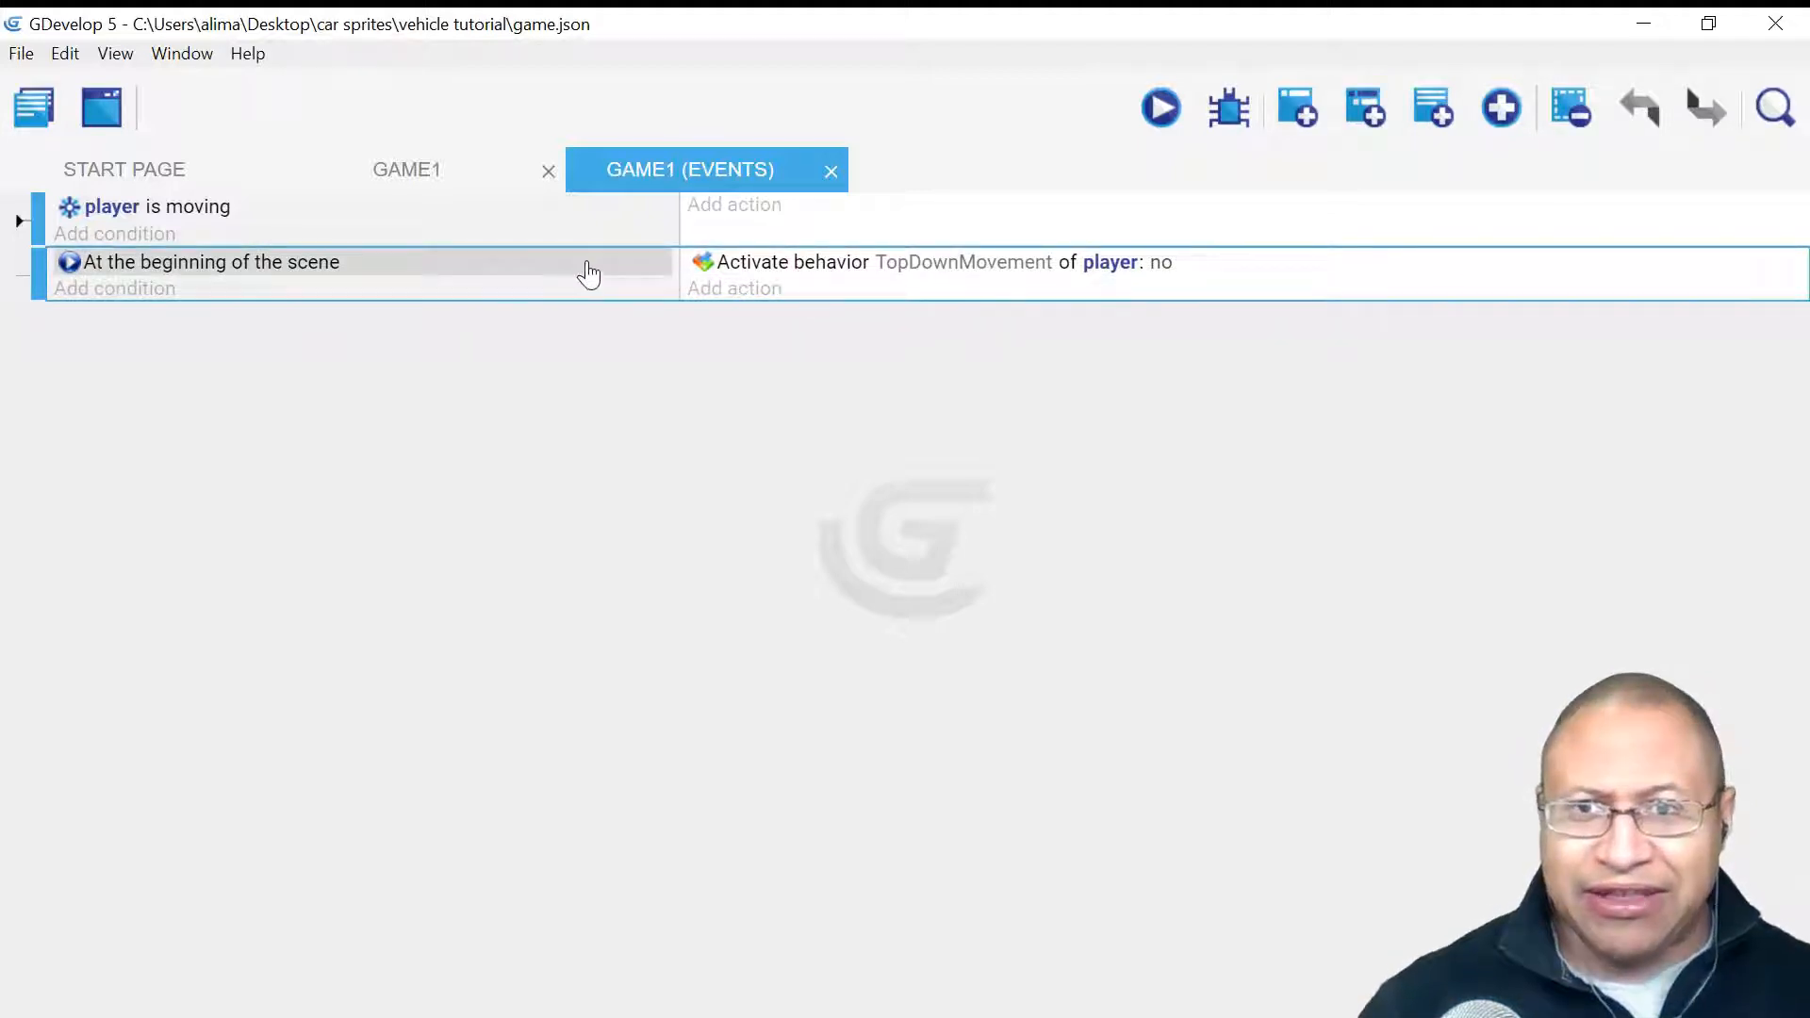
{"action": "left_click", "coordinate": [590, 273]}
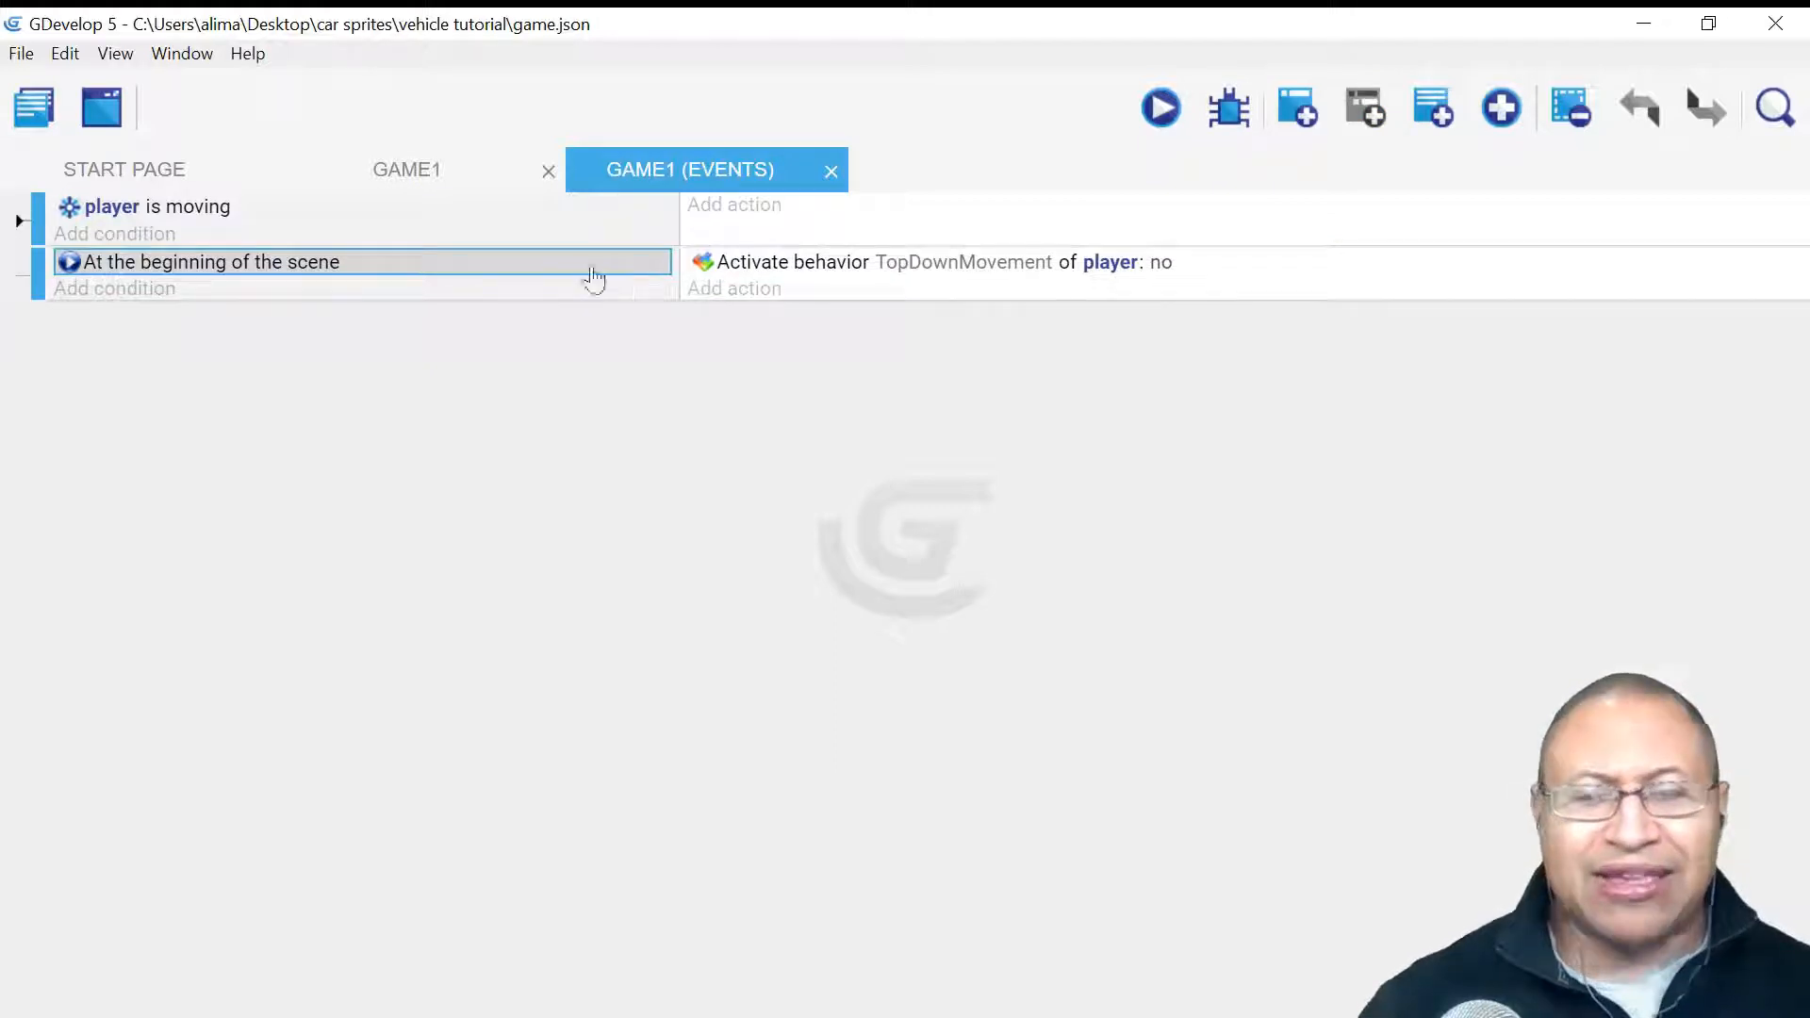
{"action": "left_click", "coordinate": [581, 292]}
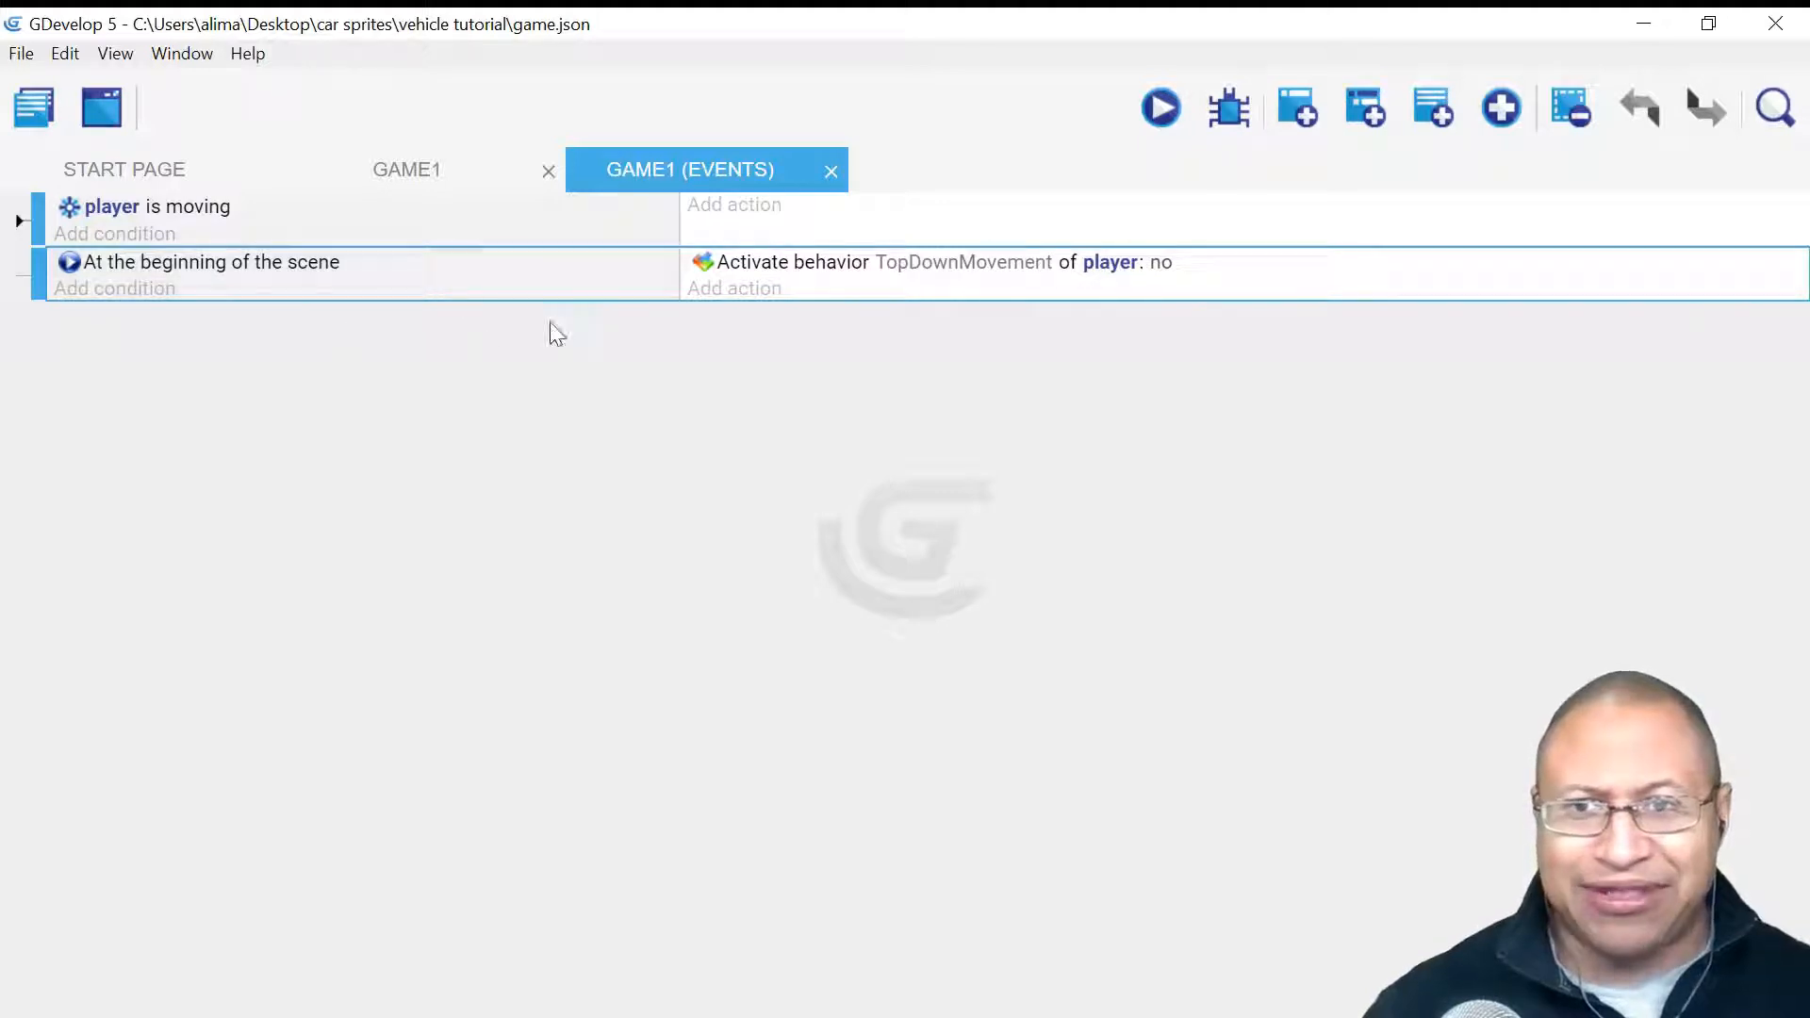
{"action": "left_click", "coordinate": [570, 271]}
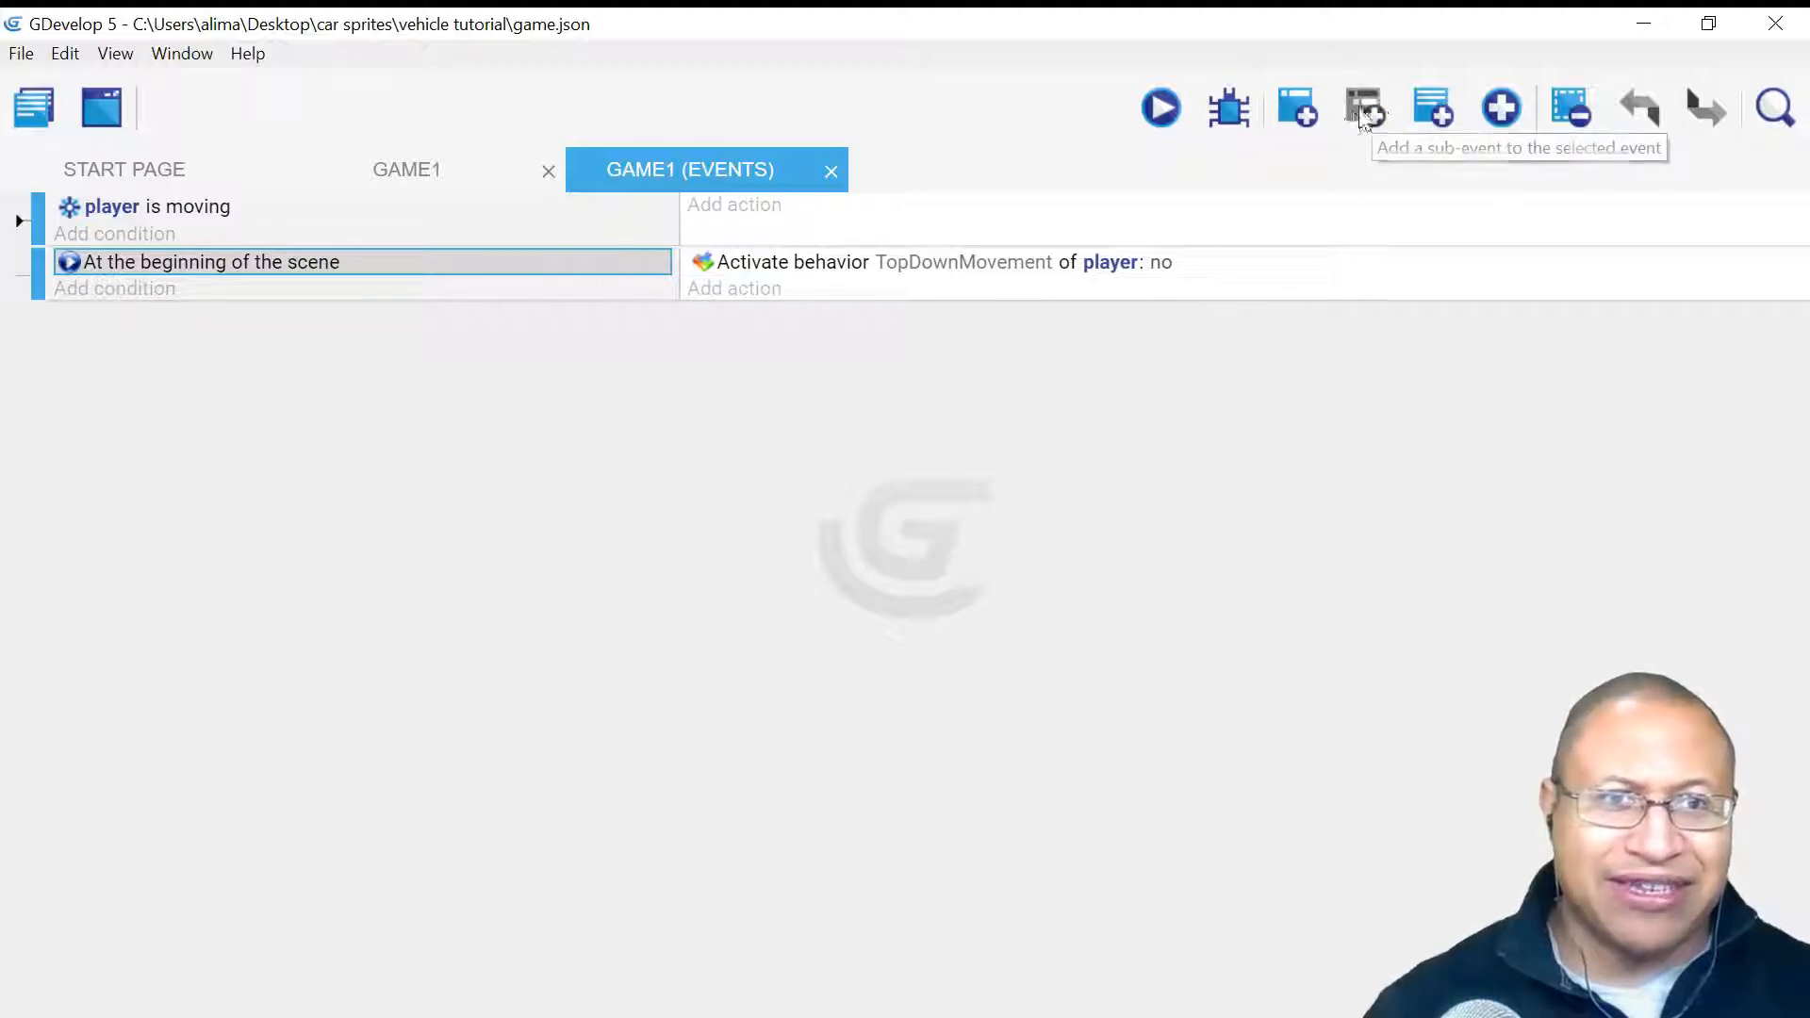
{"action": "left_click", "coordinate": [632, 295]}
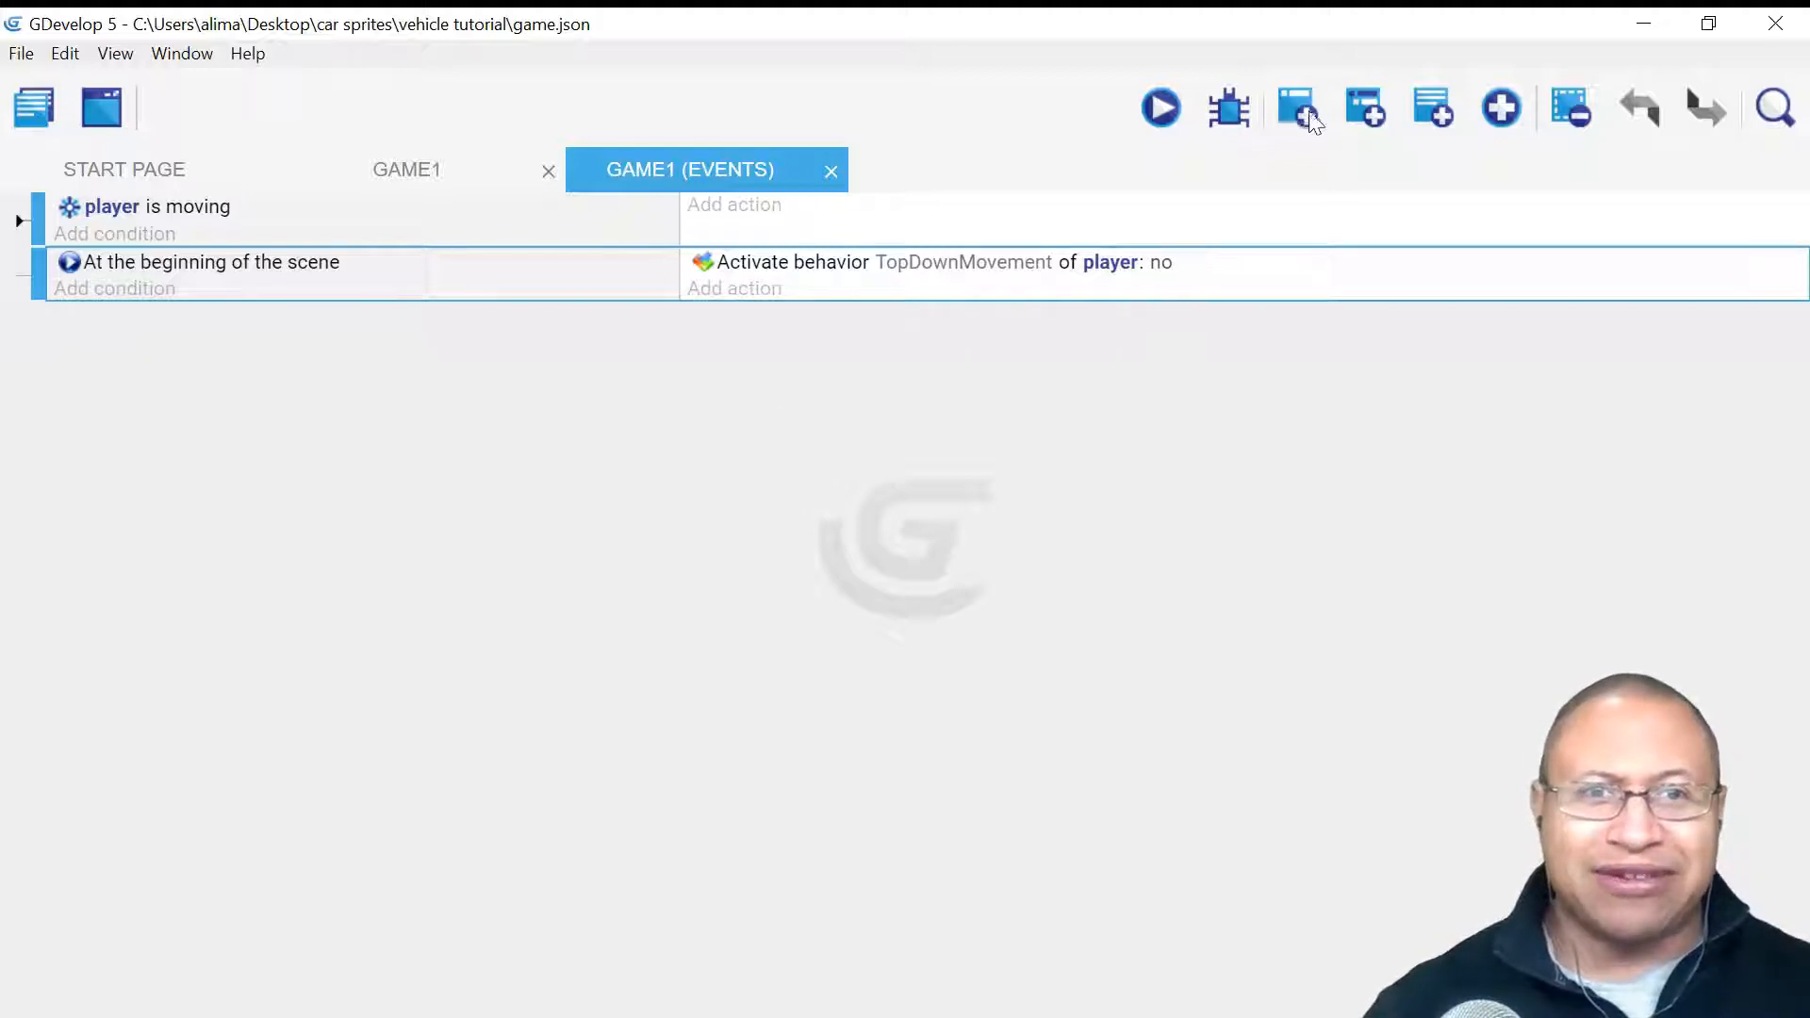
{"action": "left_click", "coordinate": [1305, 111]}
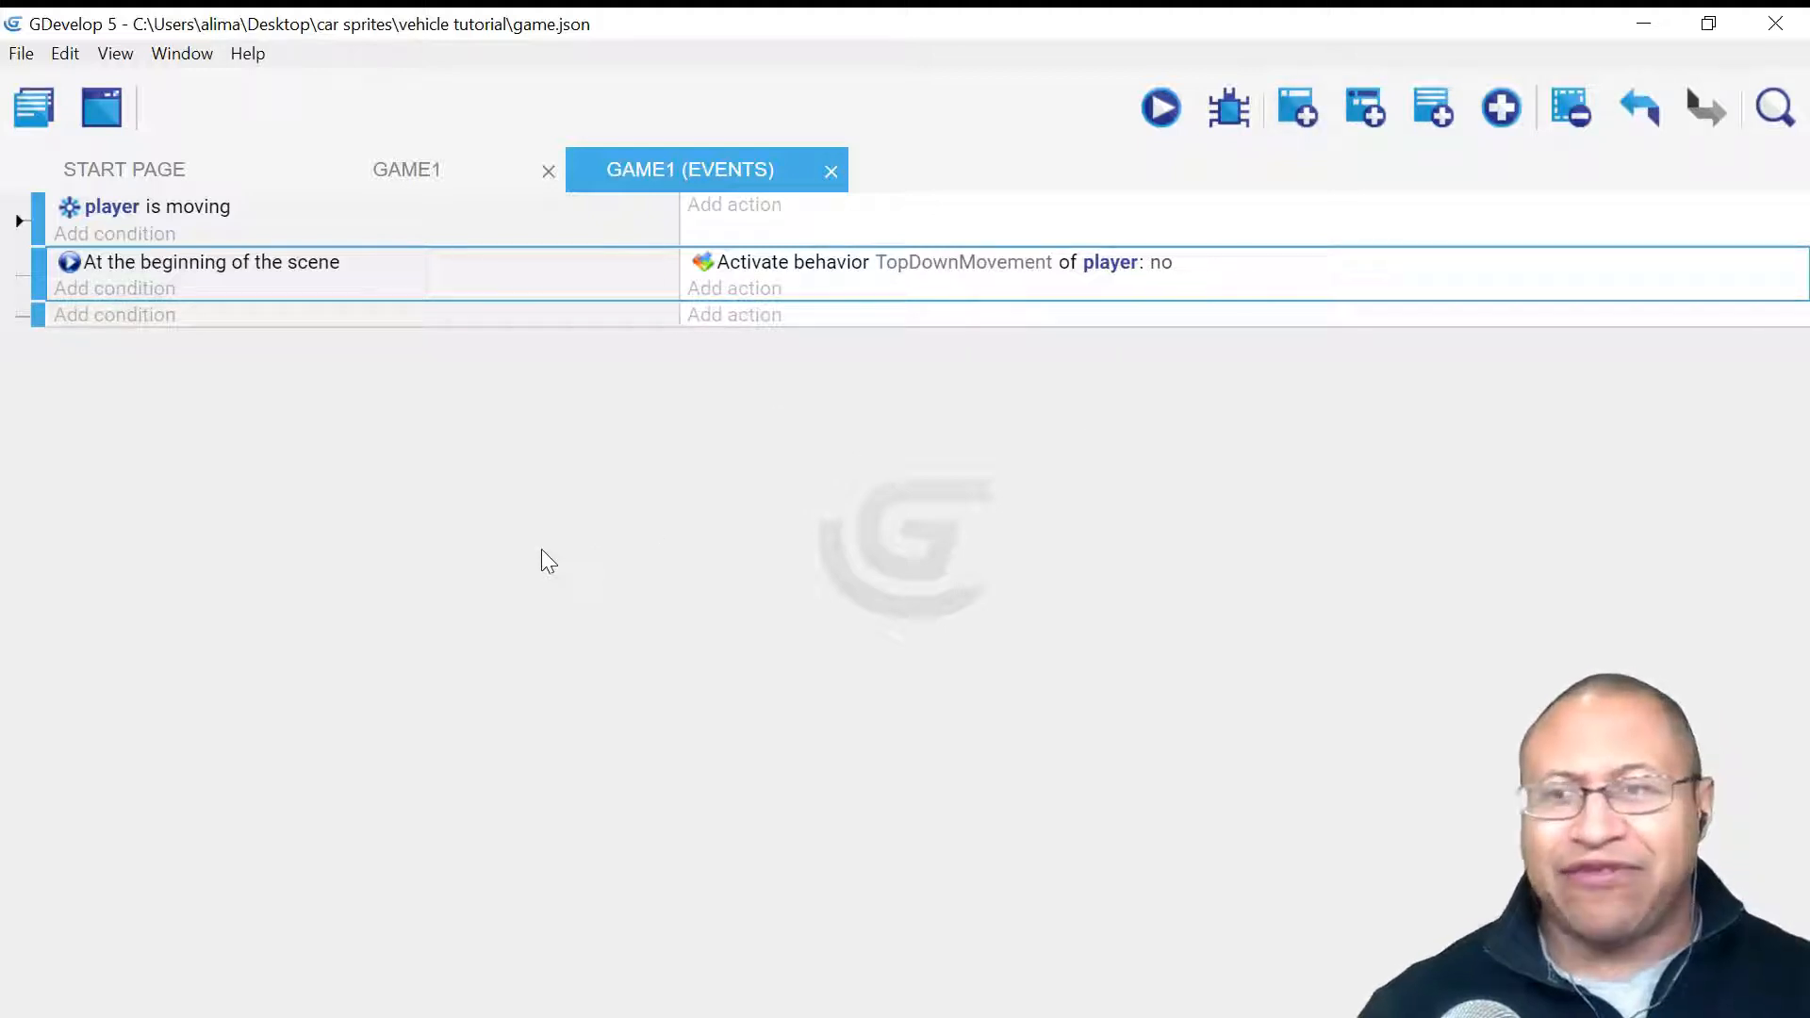
- Add a Collision condition between player and driver to the new event
{"action": "left_click", "coordinate": [144, 320]}
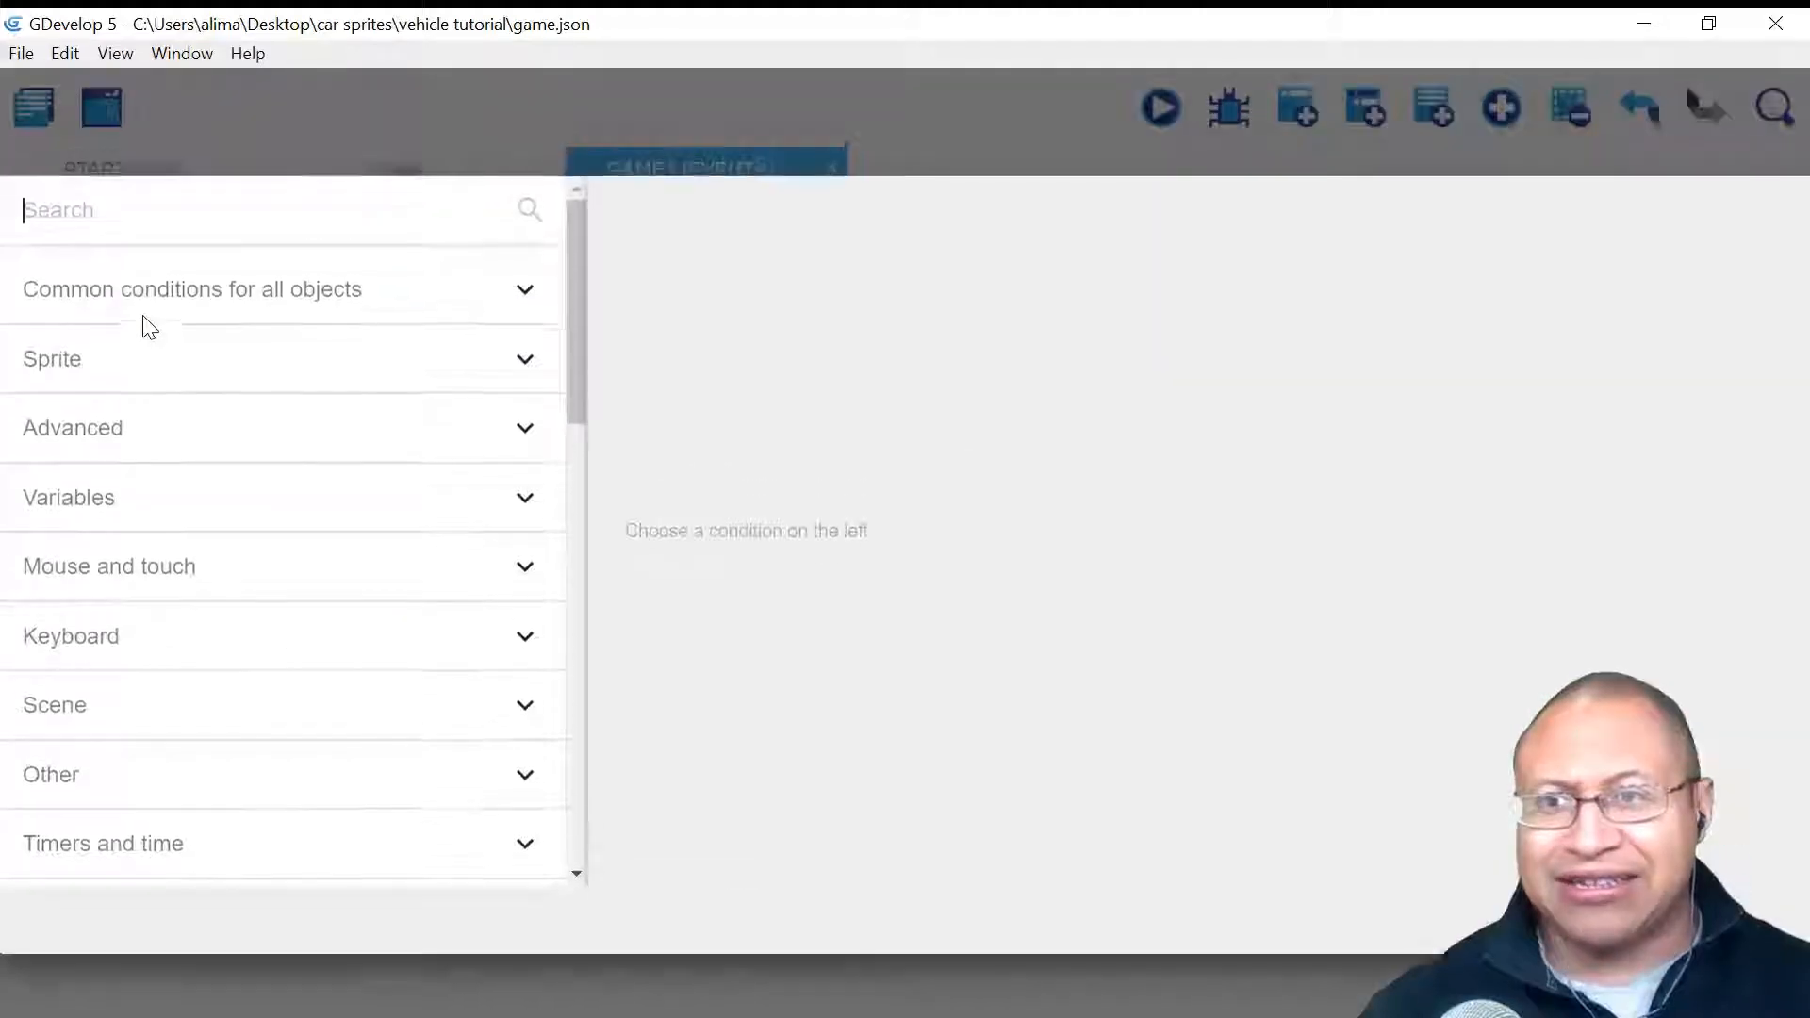
{"action": "left_click", "coordinate": [401, 312]}
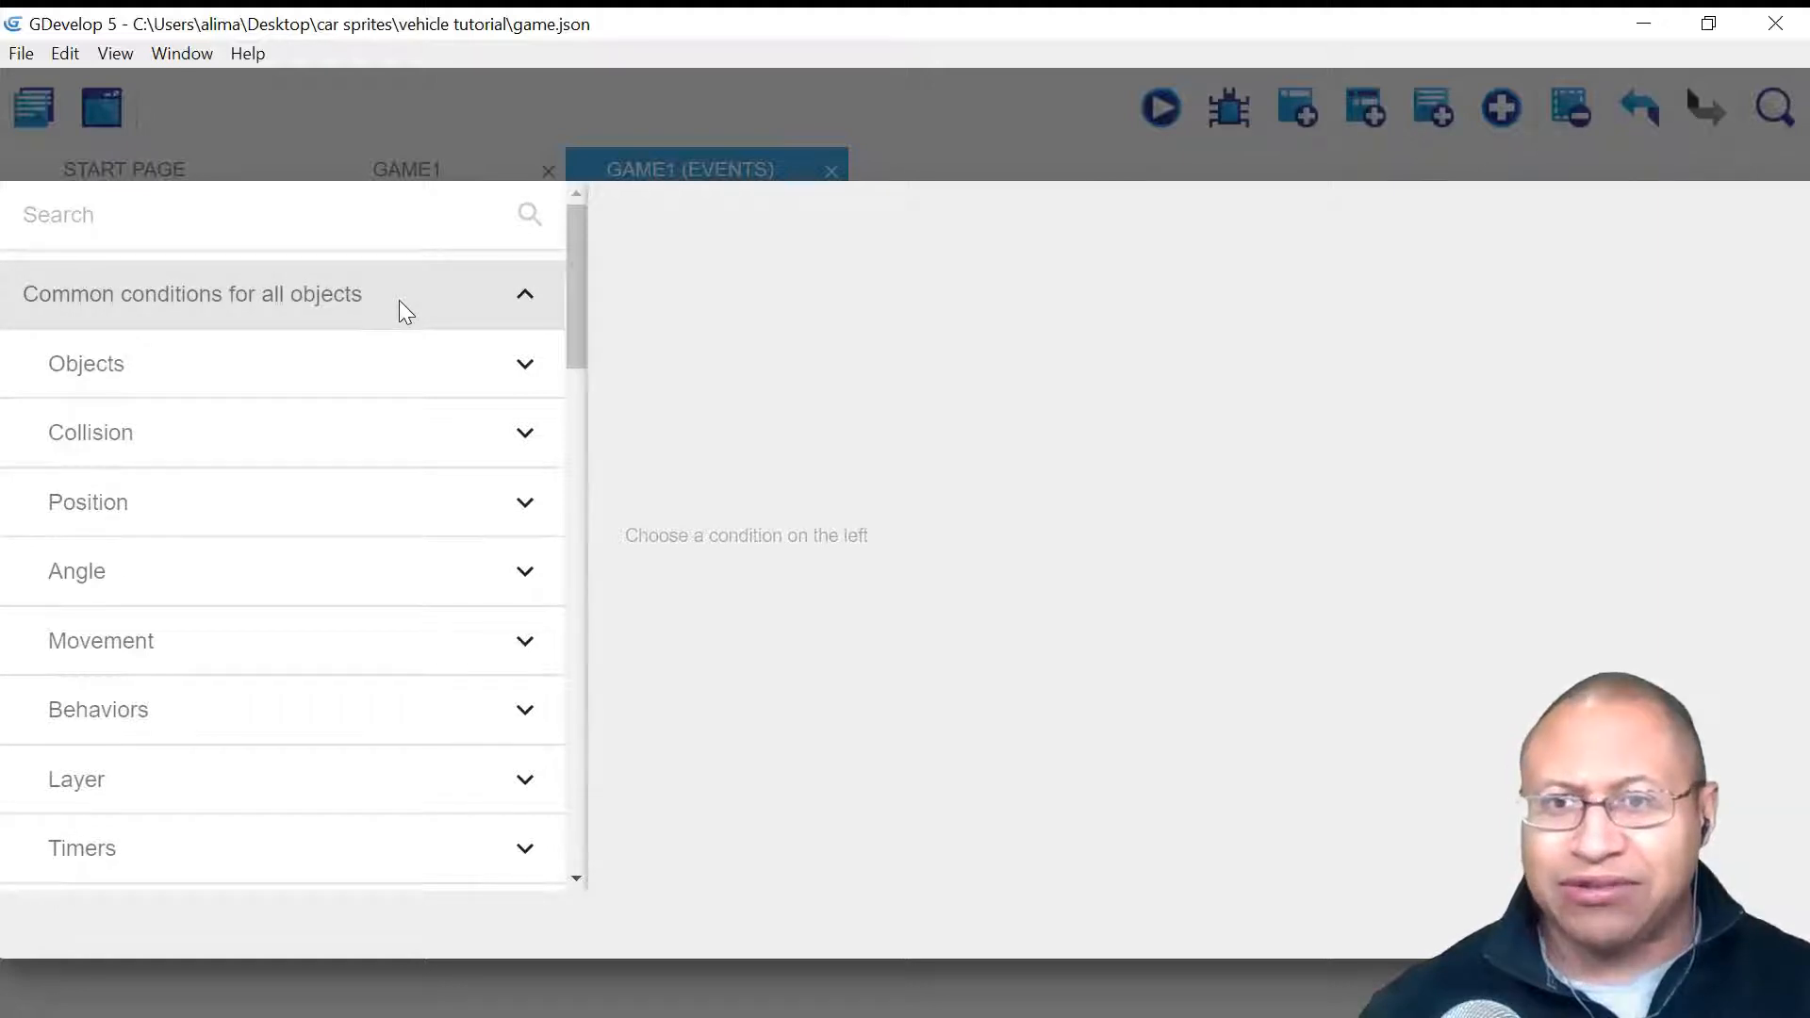
{"action": "left_click", "coordinate": [331, 435]}
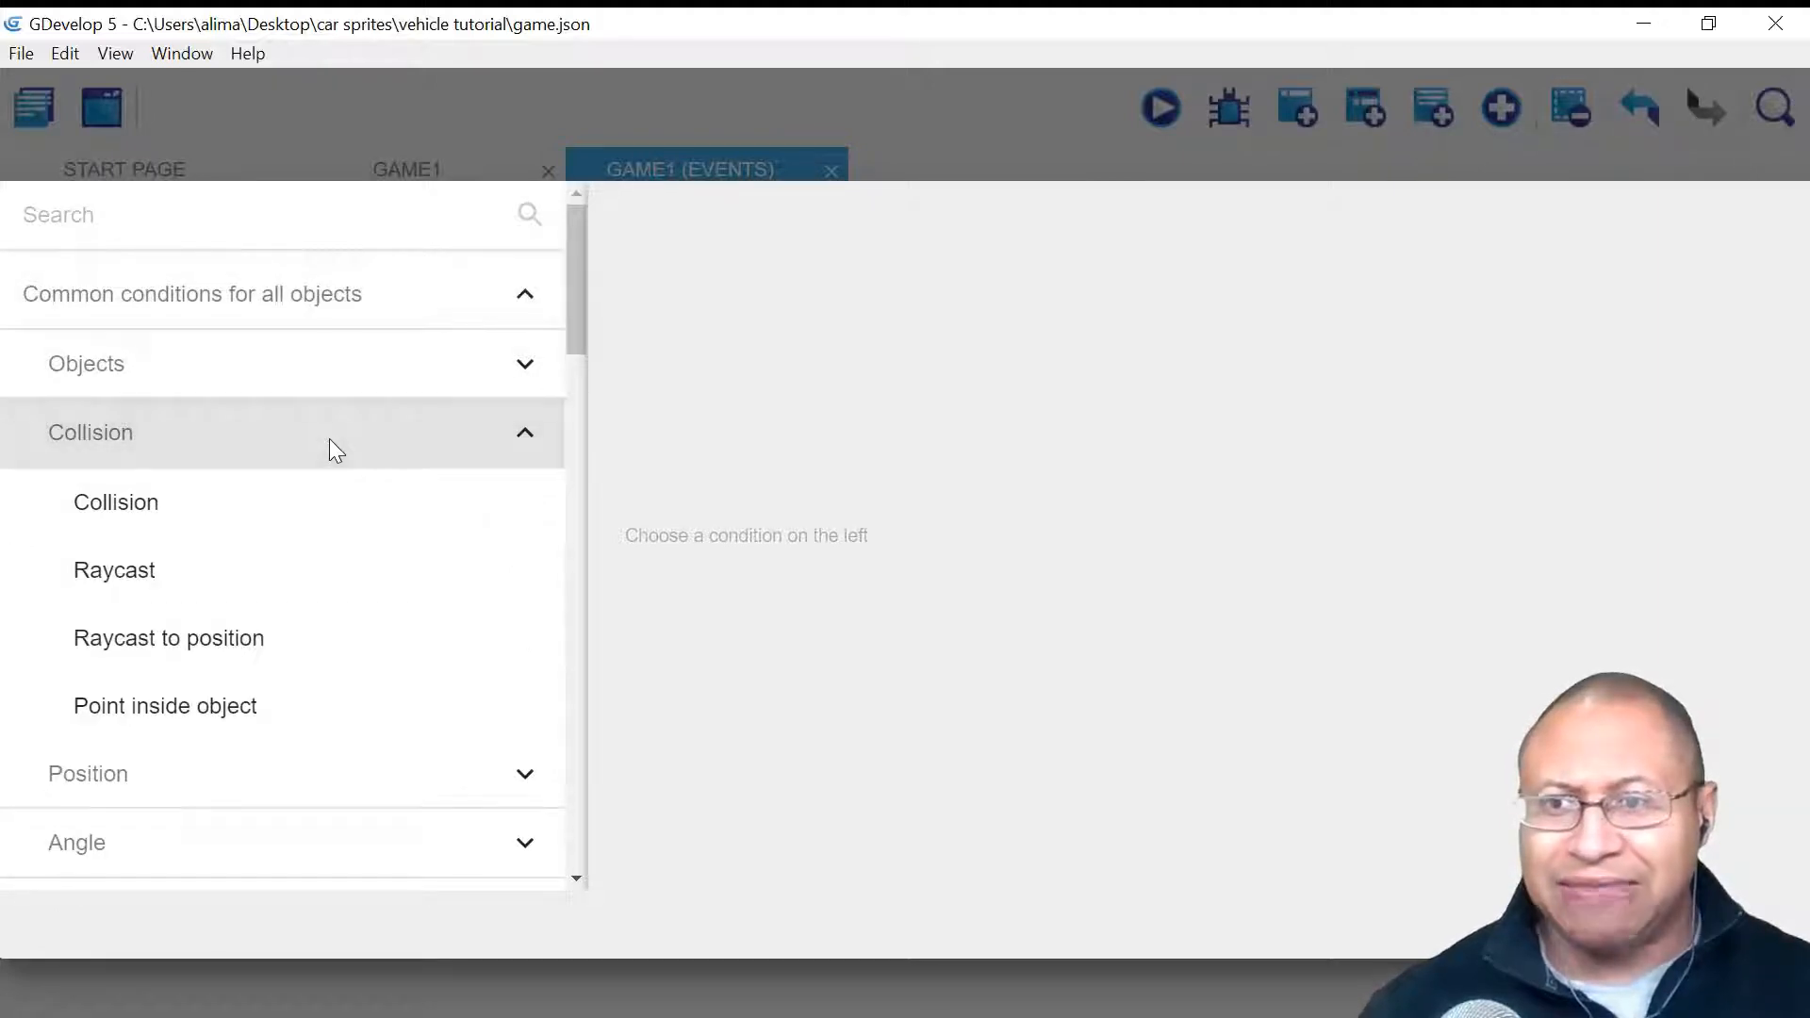
{"action": "left_click", "coordinate": [324, 507]}
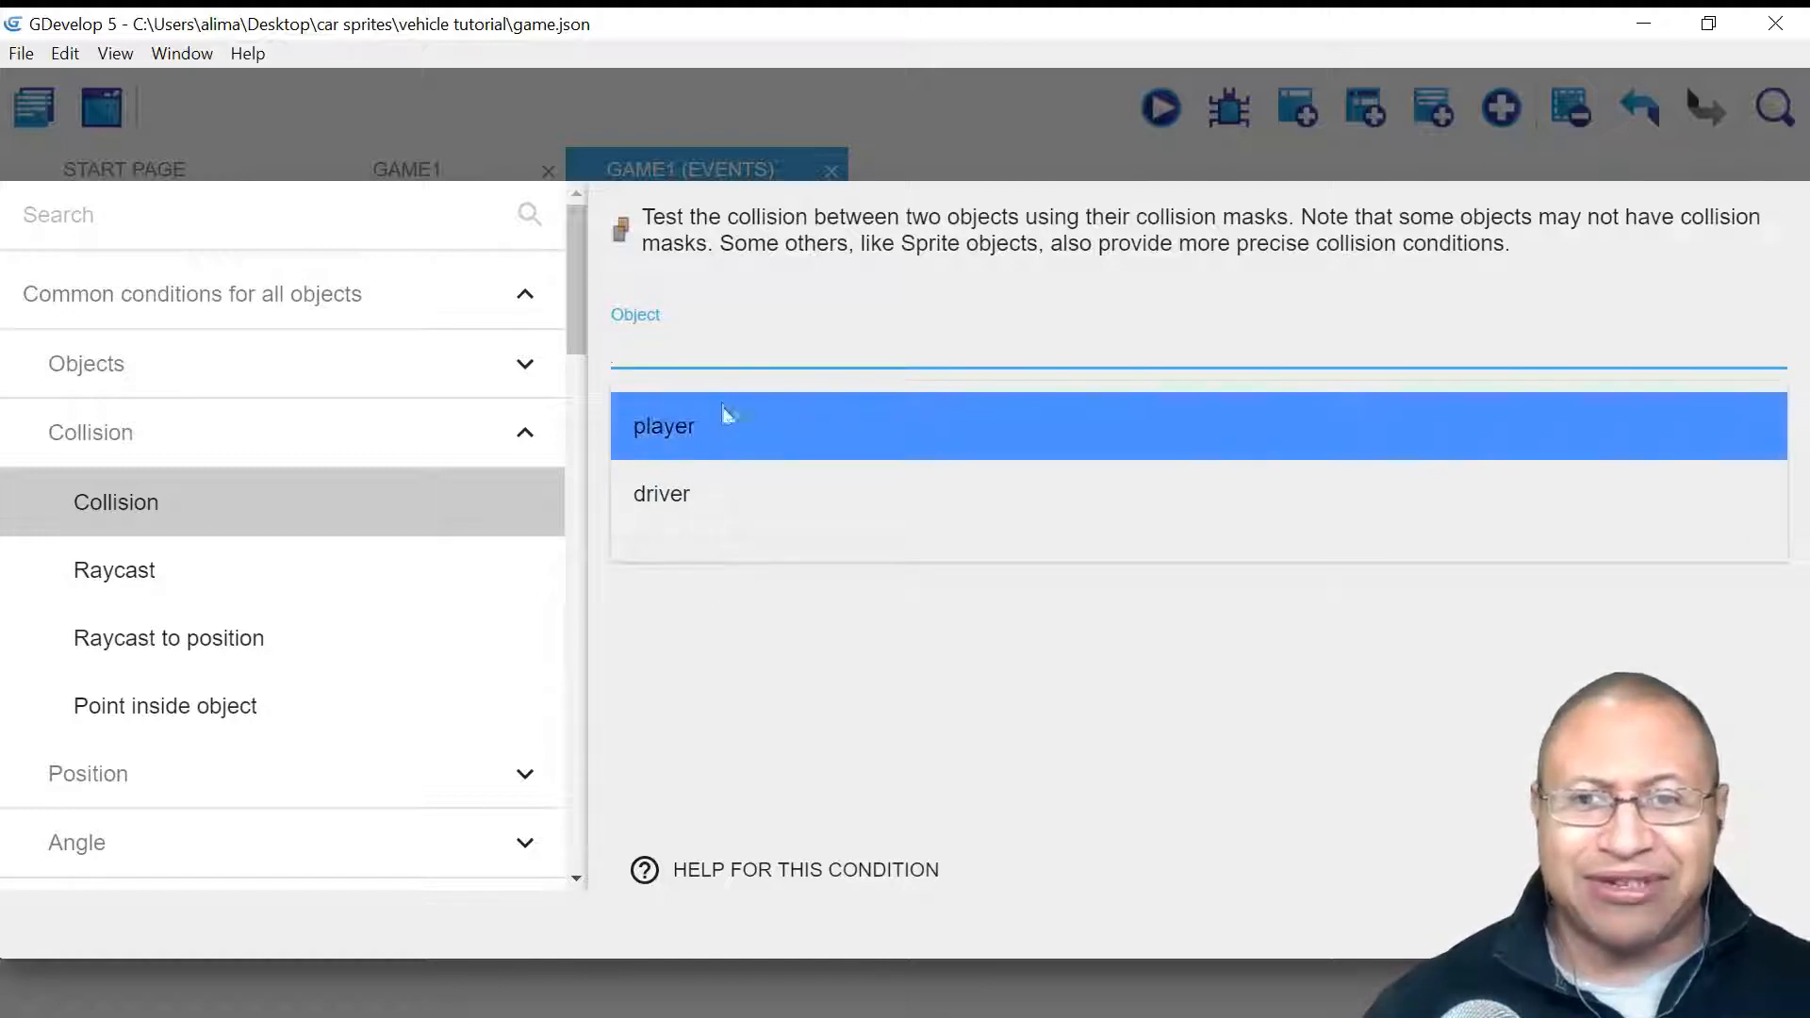
{"action": "left_click", "coordinate": [738, 430]}
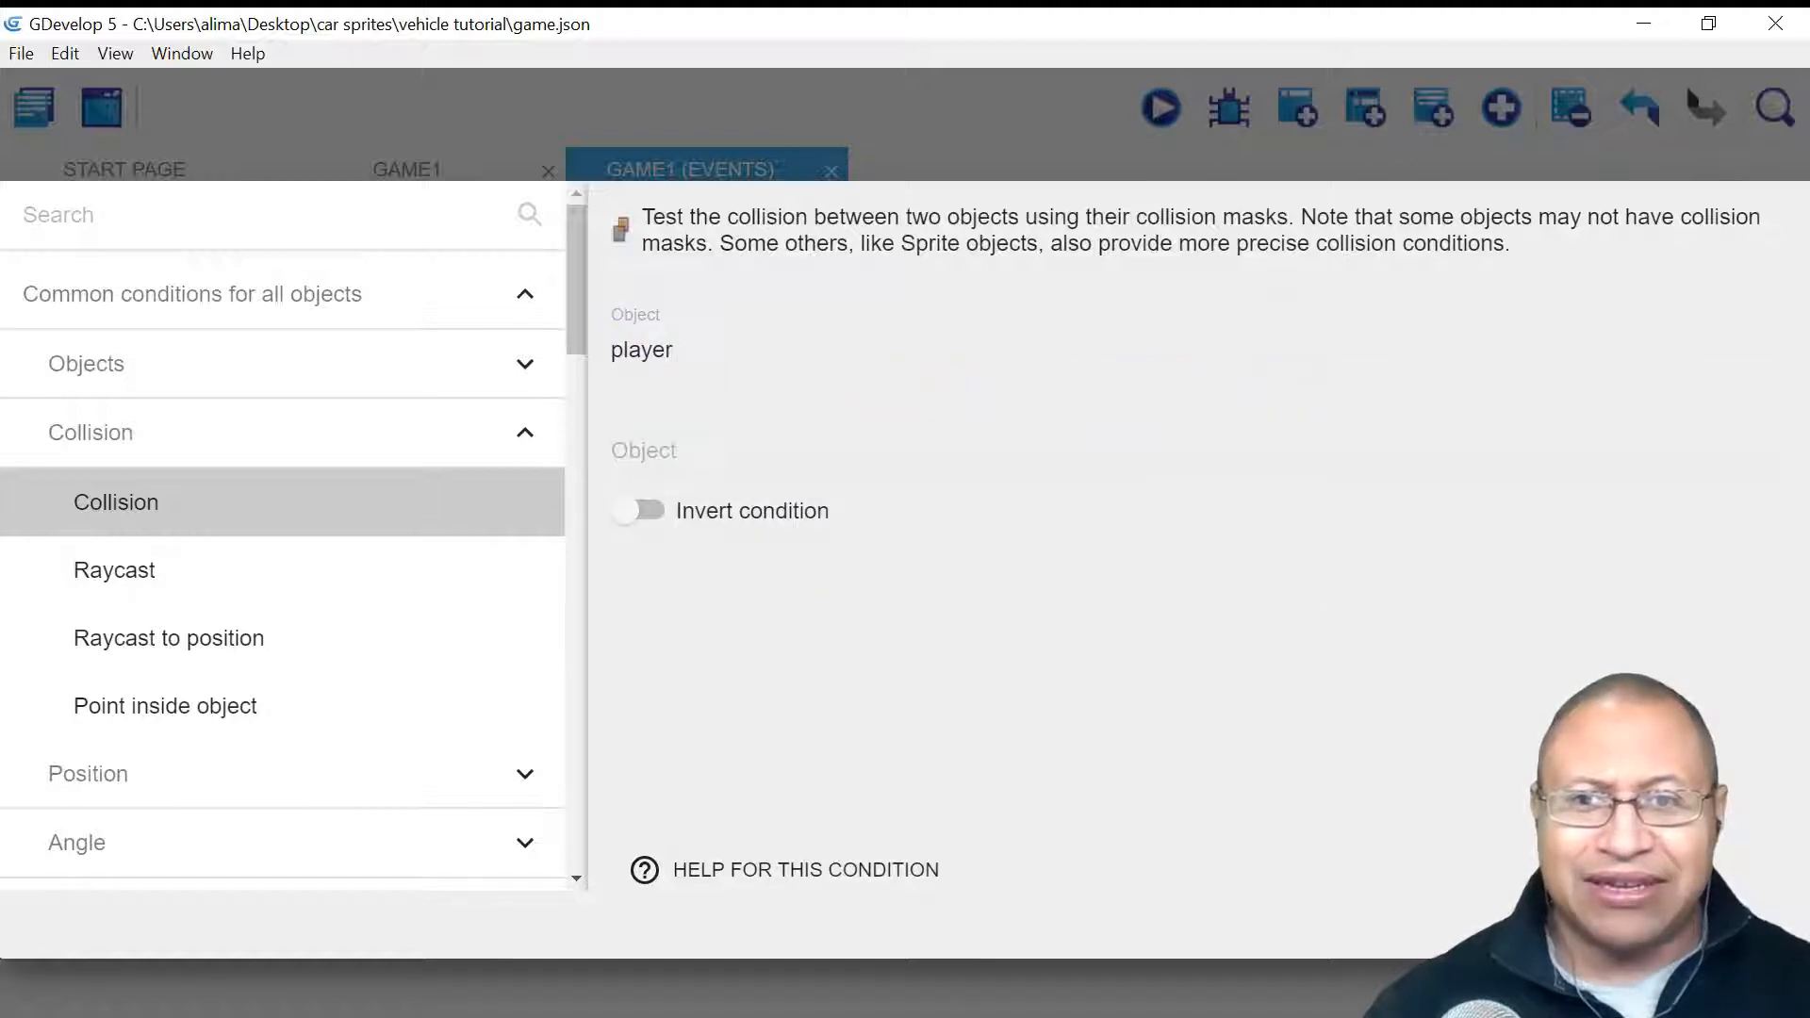
{"action": "left_click", "coordinate": [742, 459]}
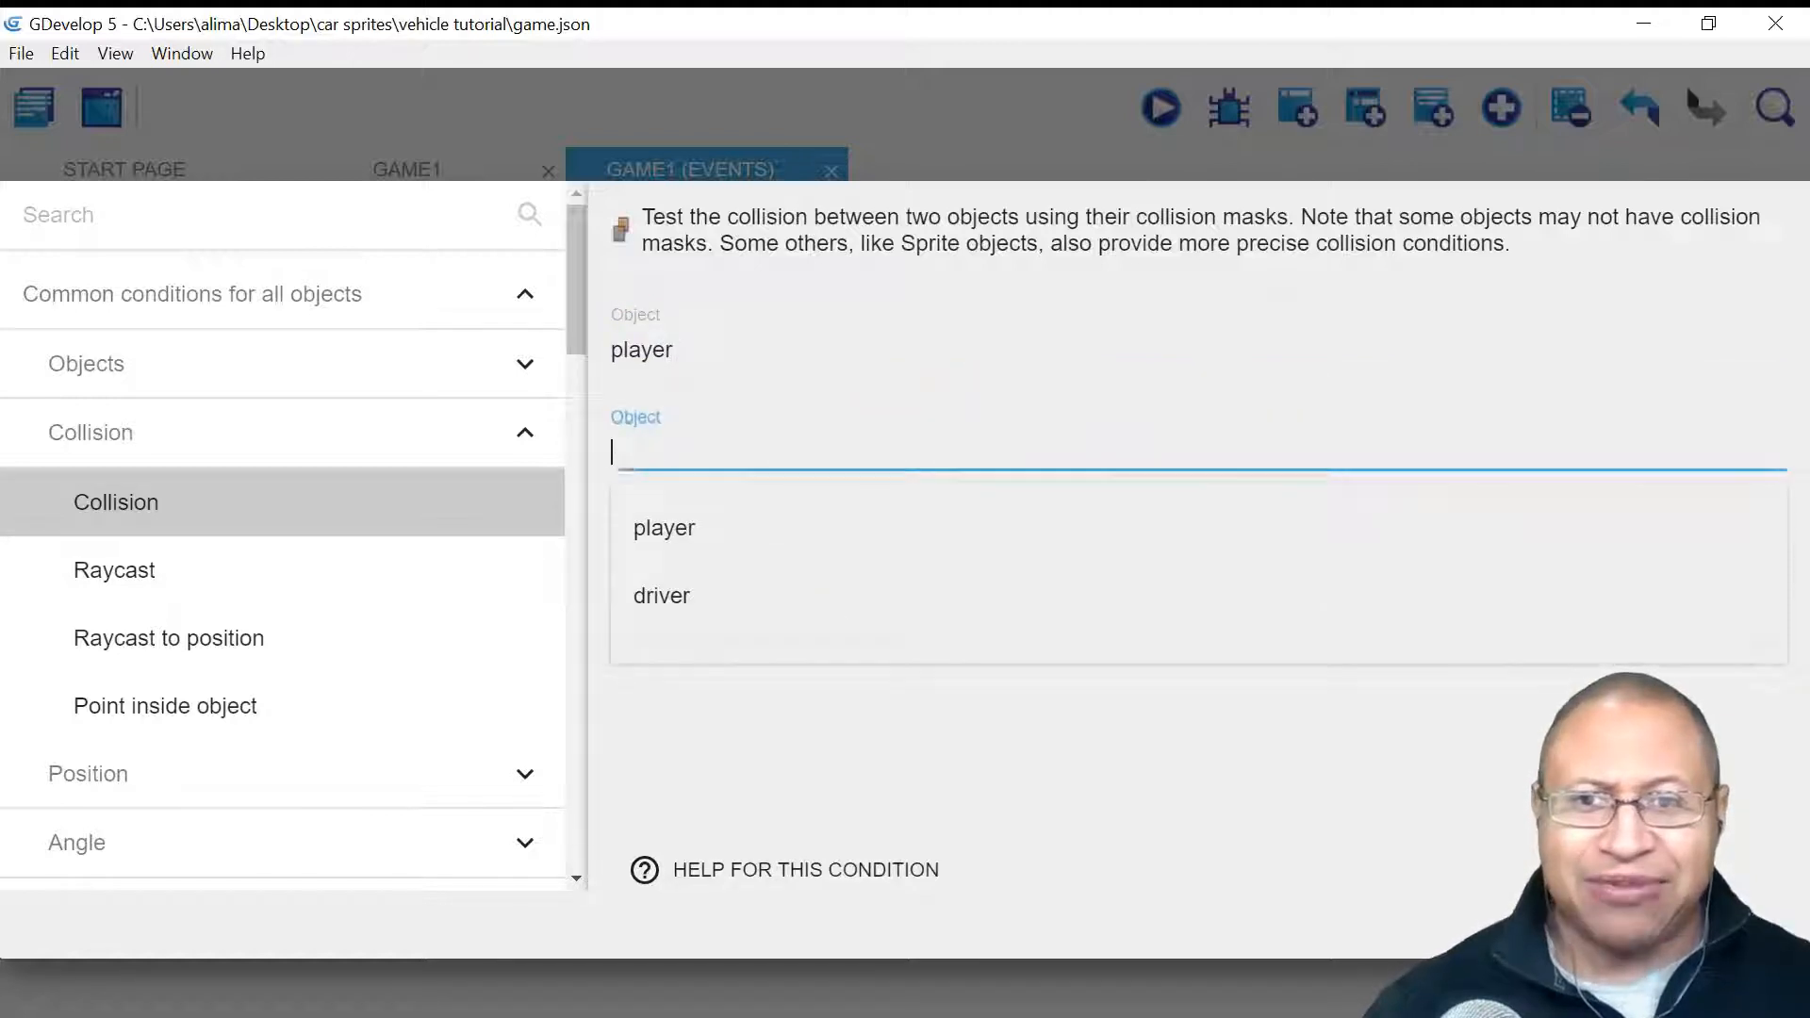
{"action": "left_click", "coordinate": [769, 584]}
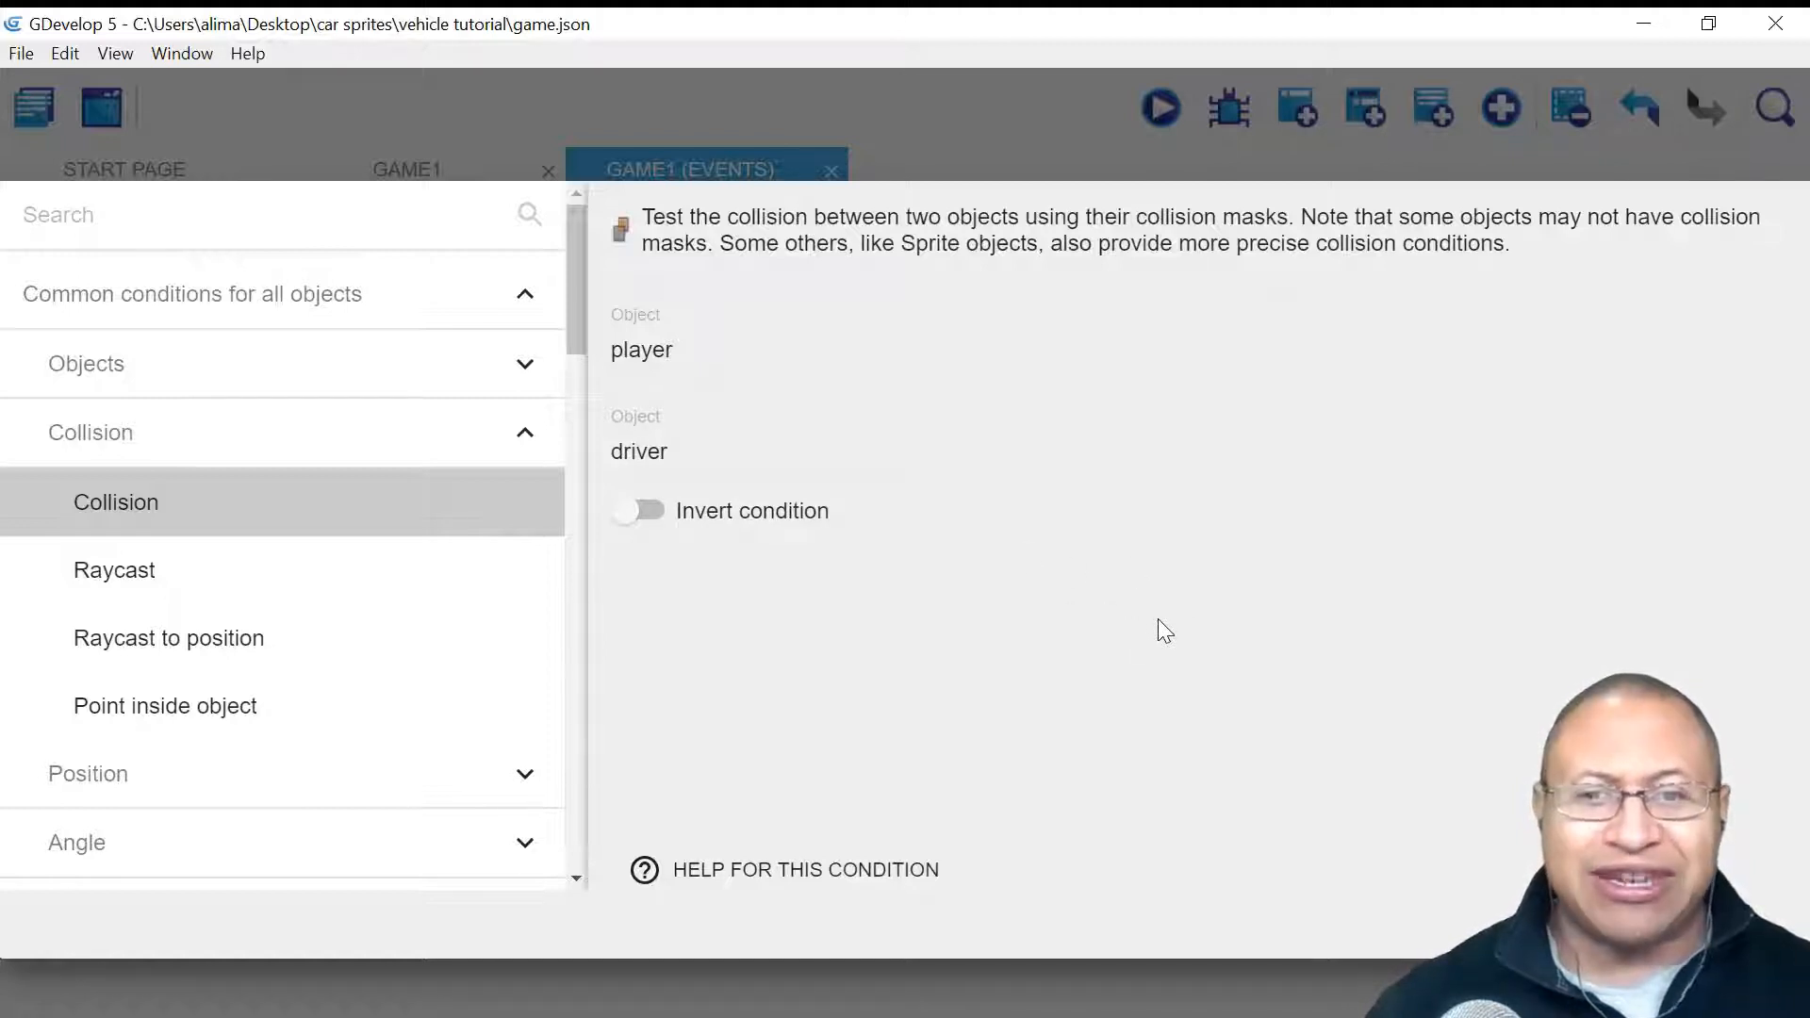
{"action": "left_click", "coordinate": [1741, 925]}
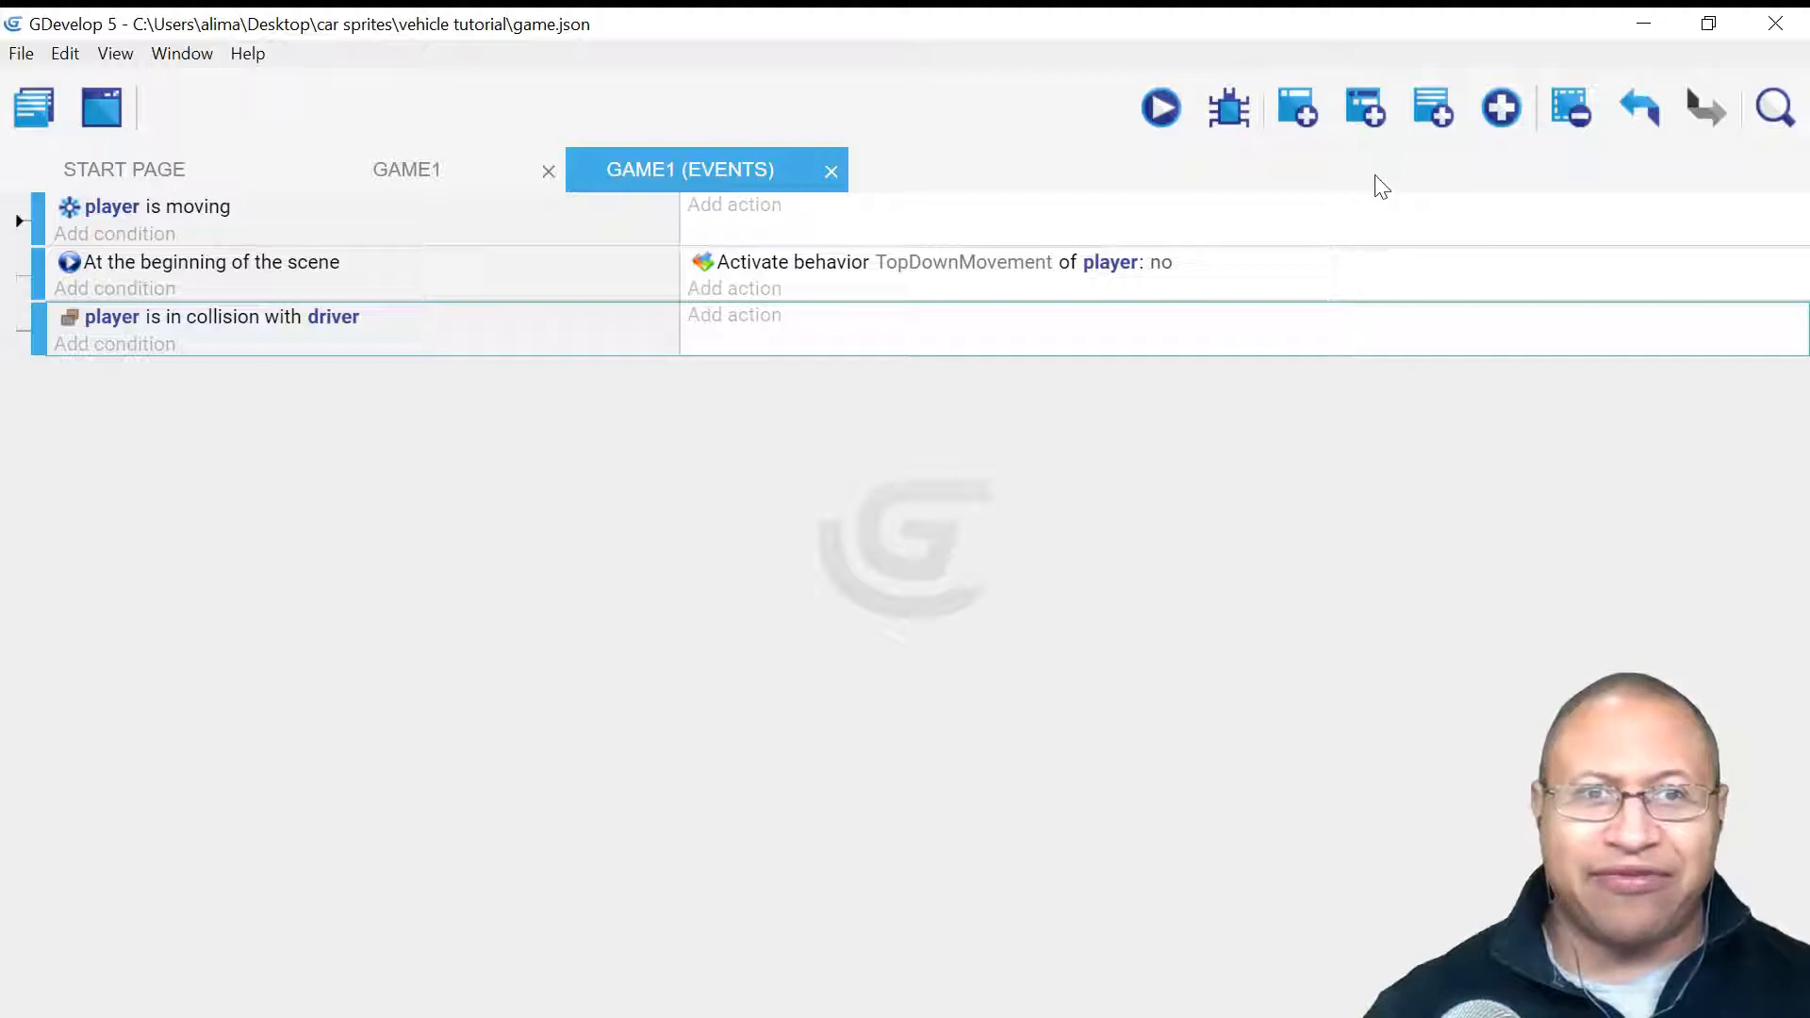
- Add an empty sub-event under the player–driver collision event and begin adding a condition to it
{"action": "left_click", "coordinate": [1371, 113]}
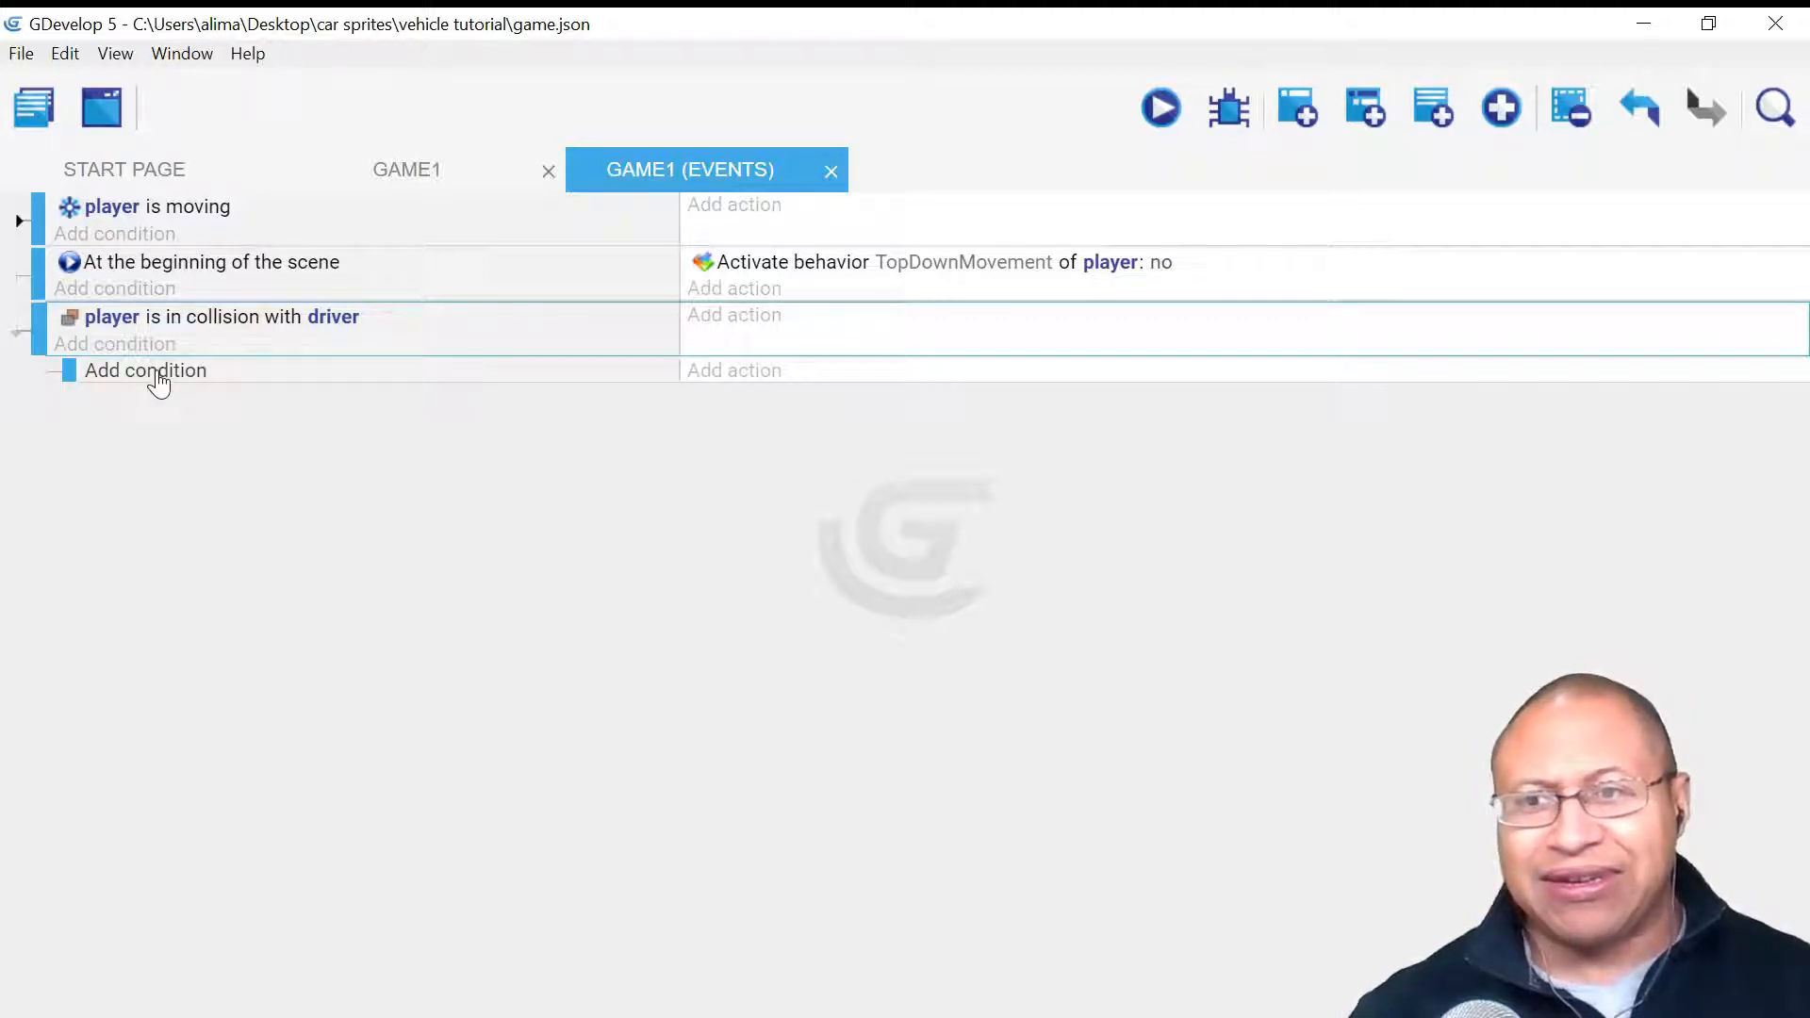
{"action": "left_click", "coordinate": [157, 372]}
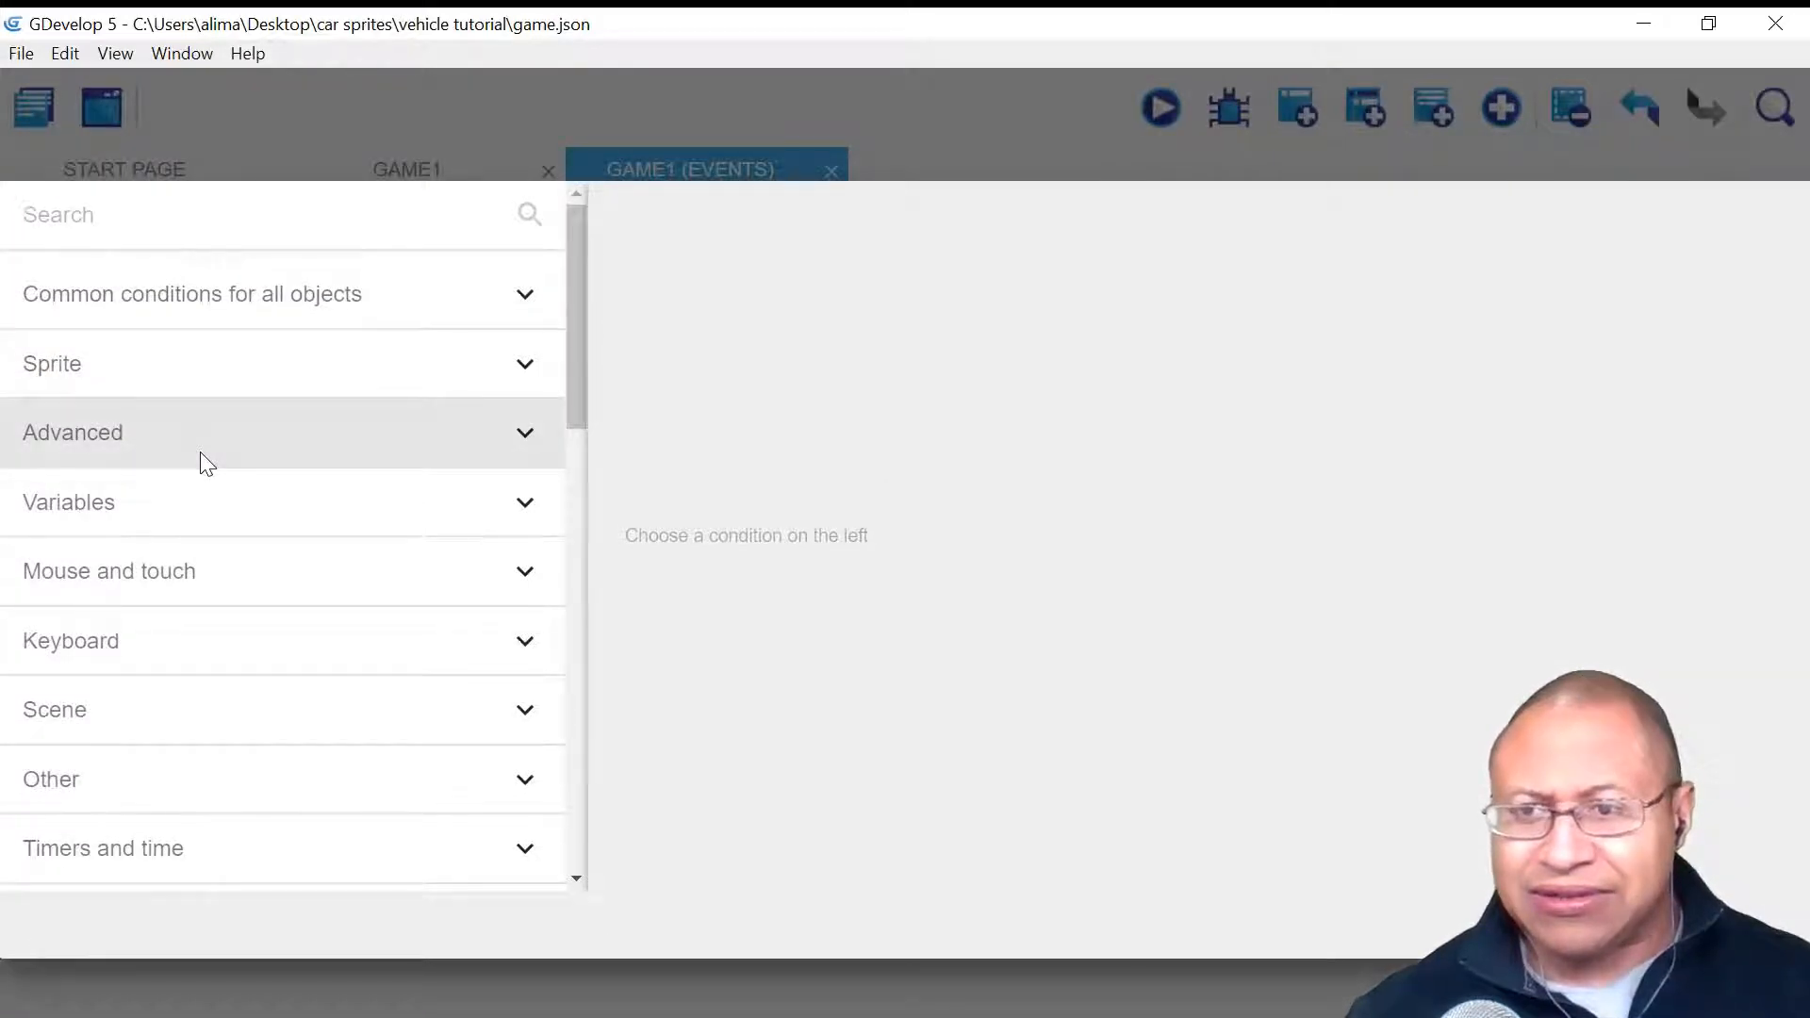
- Give the sub-event the Keyboard condition 'd key is pressed'
{"action": "left_click", "coordinate": [304, 649]}
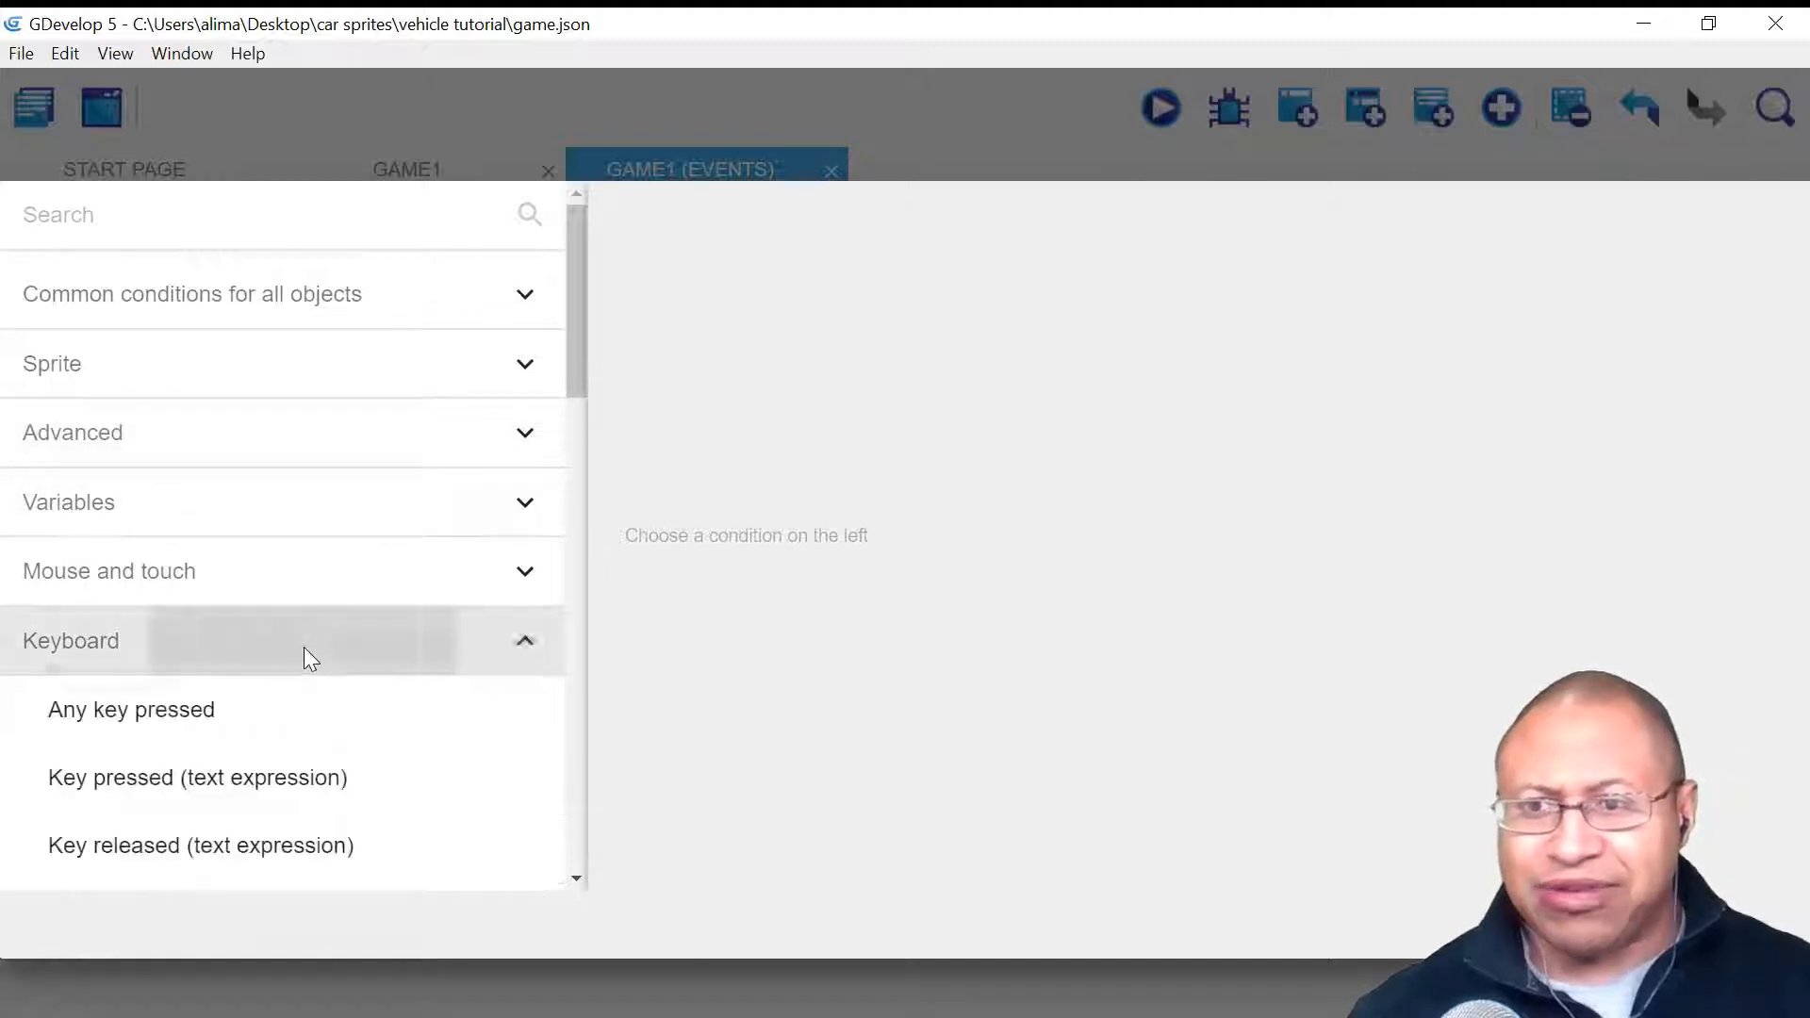
{"action": "scroll", "coordinate": [342, 698], "scroll_direction": "down", "scroll_amount": 2}
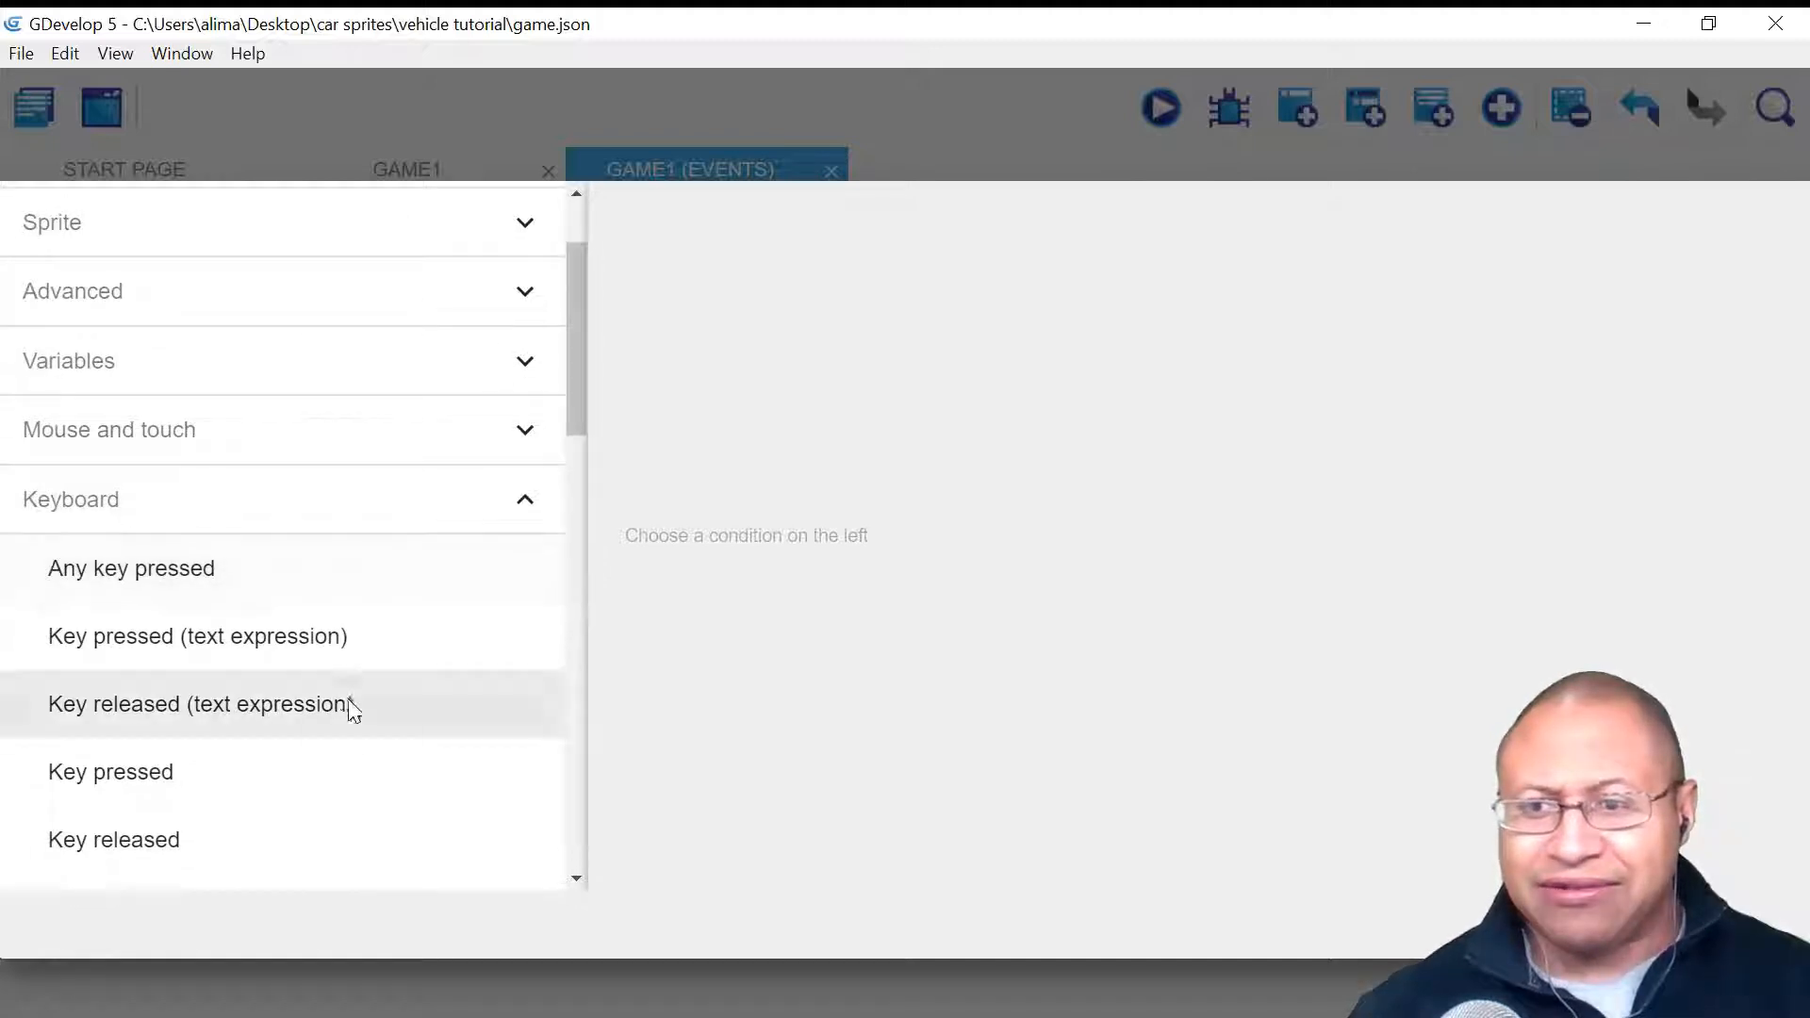
{"action": "left_click", "coordinate": [361, 762]}
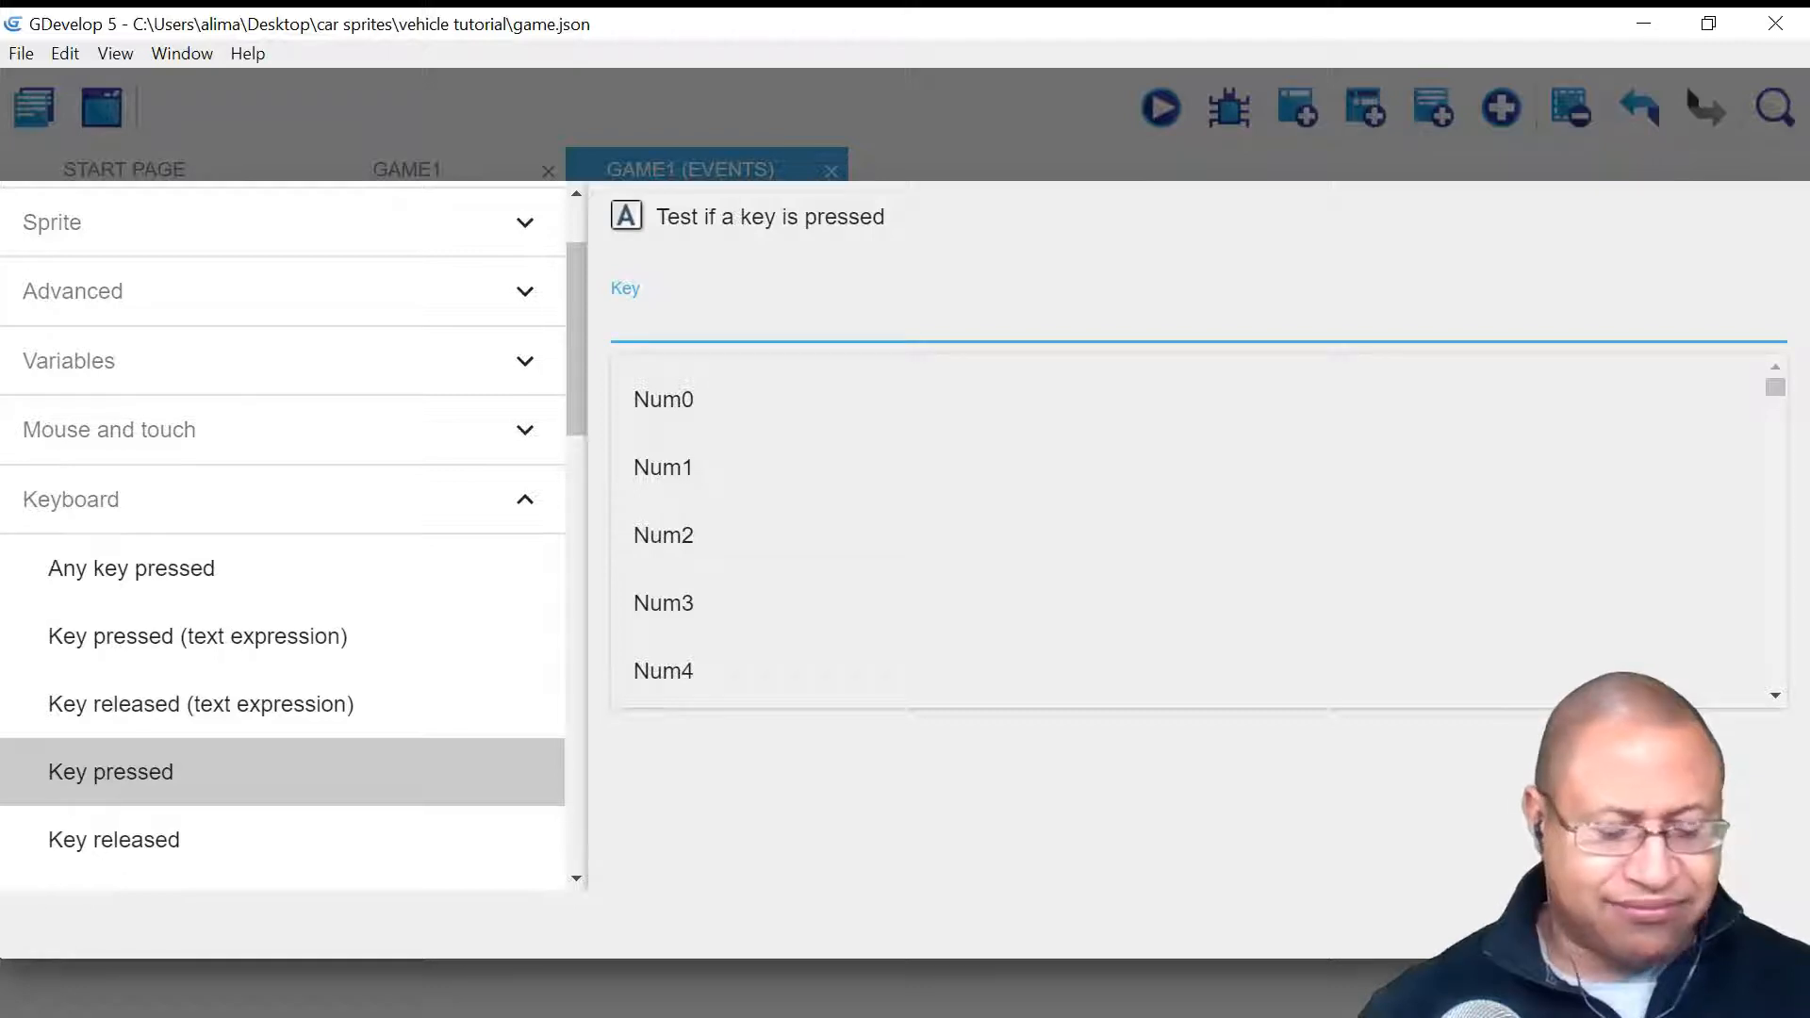
{"action": "type", "text": "d"}
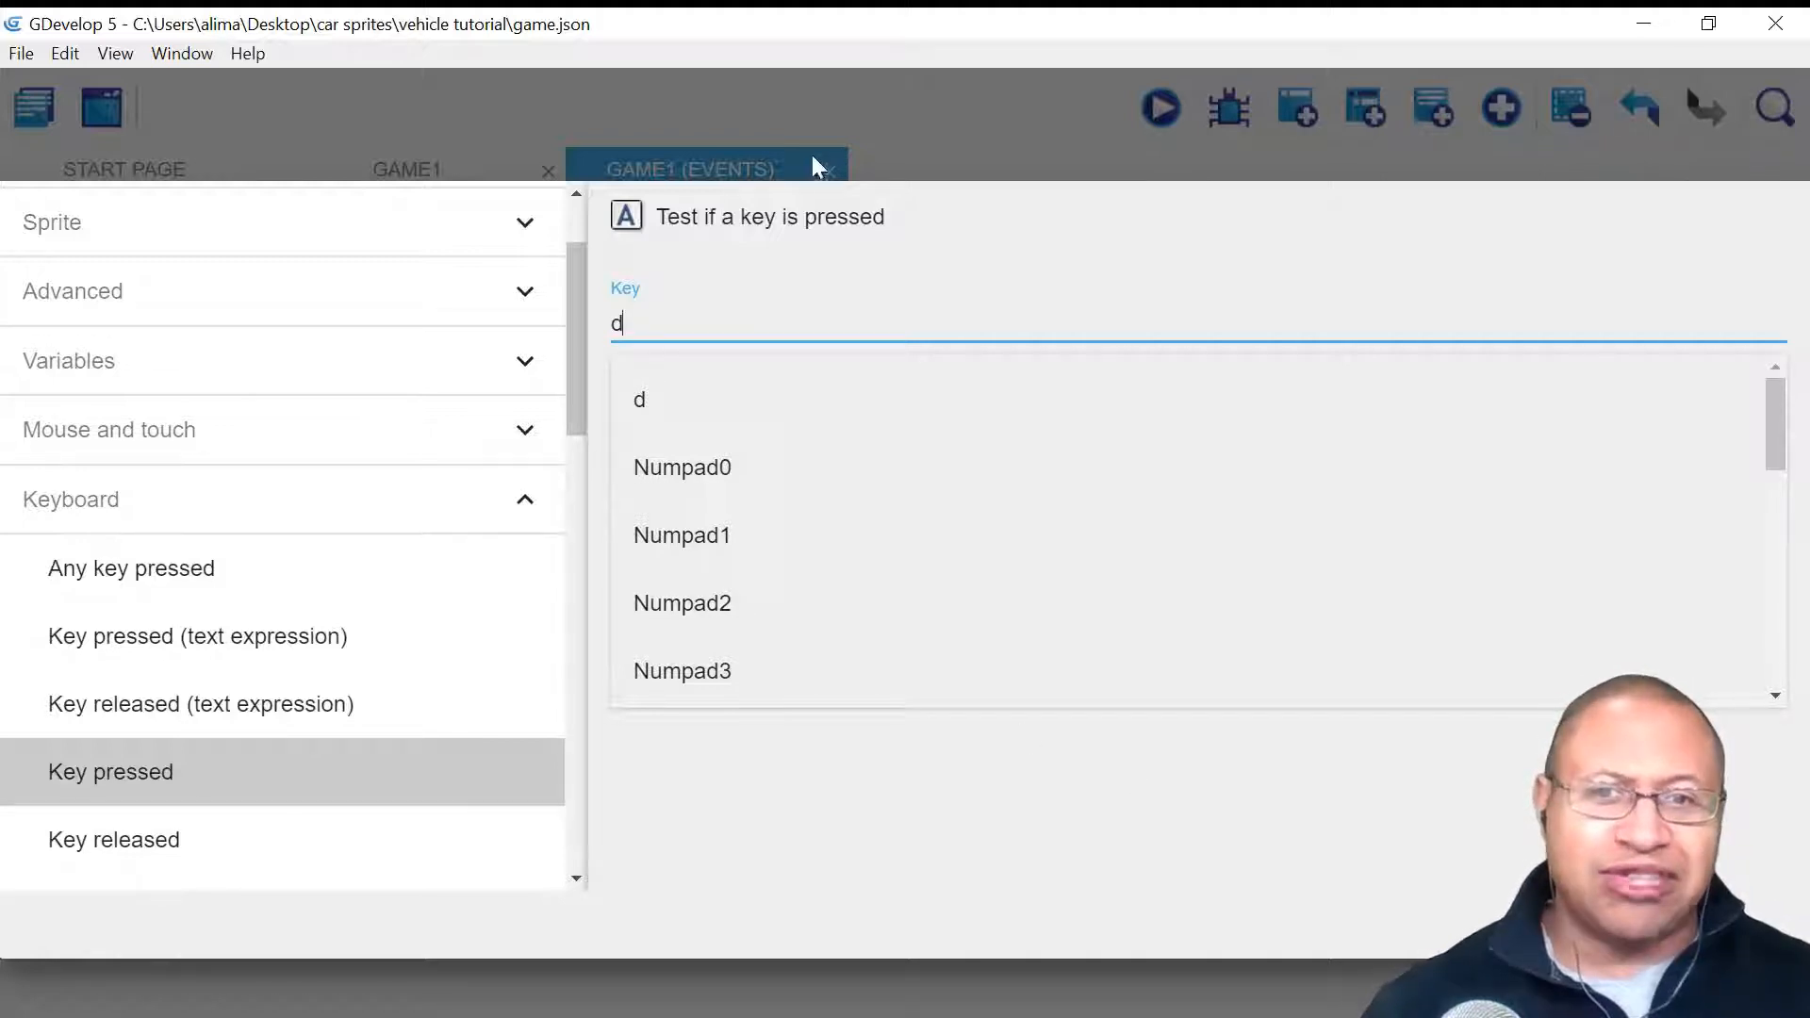
{"action": "left_click", "coordinate": [962, 780]}
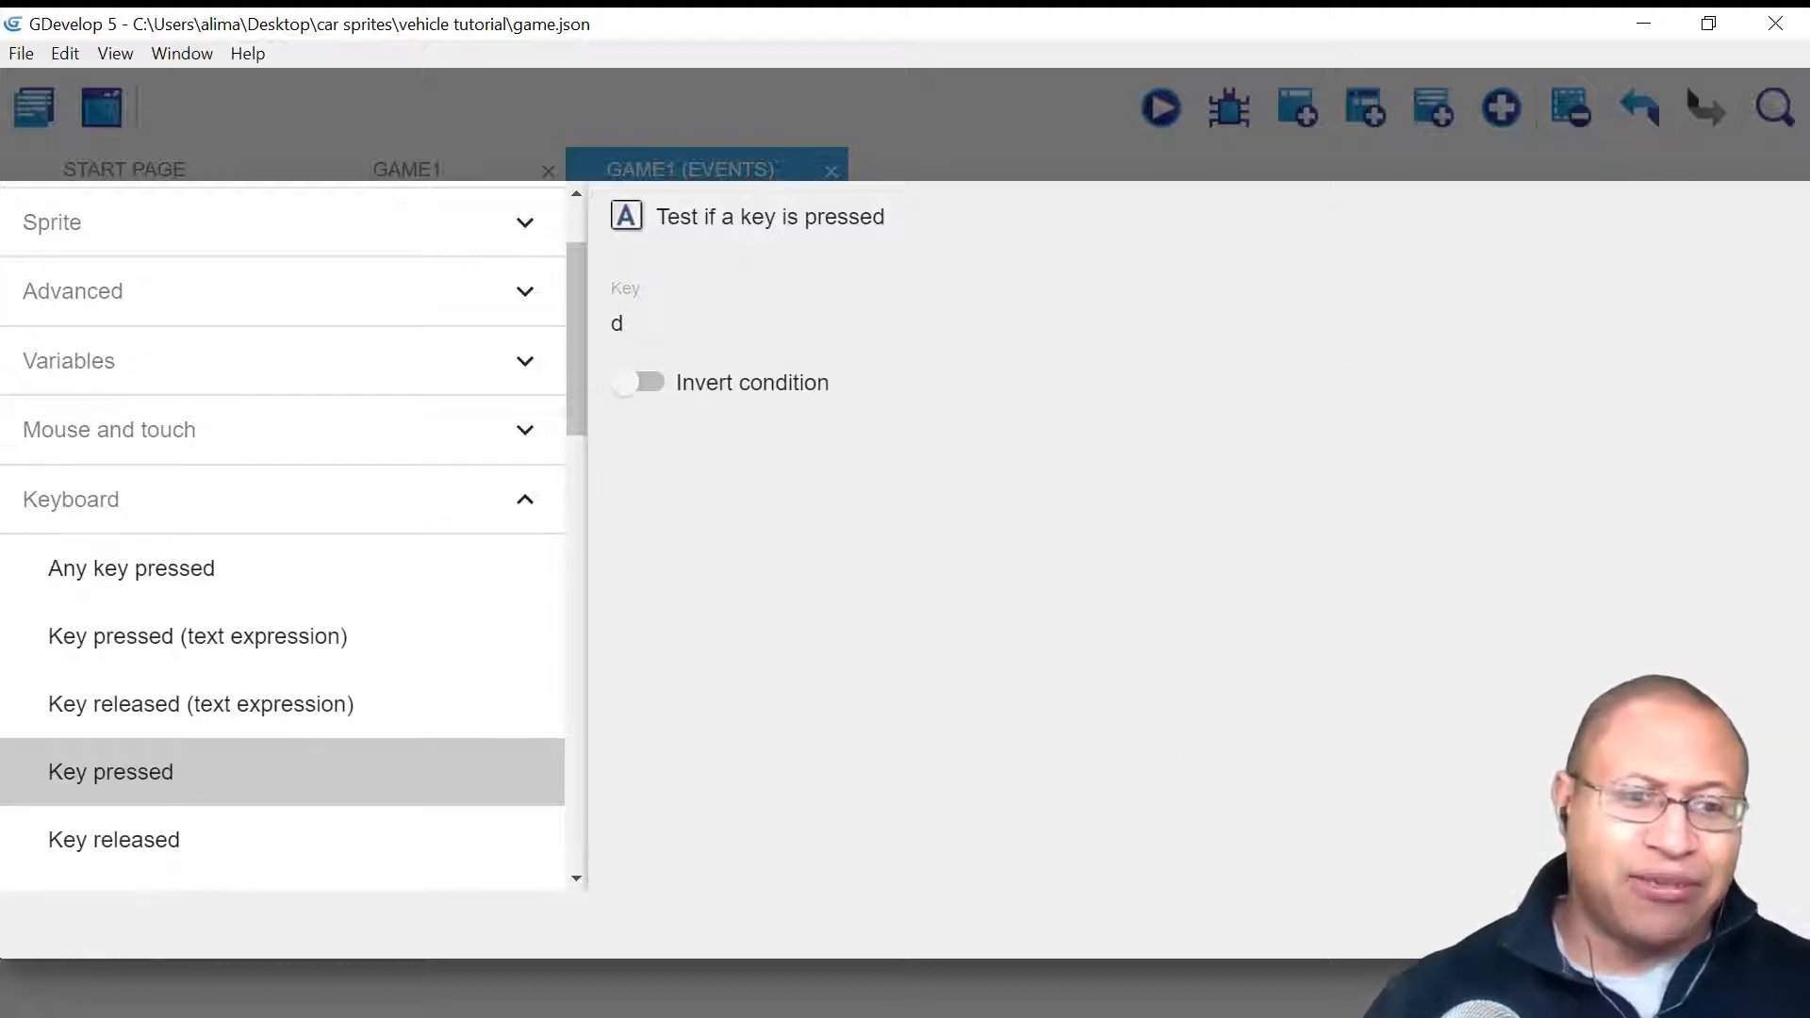
{"action": "left_click", "coordinate": [1747, 925]}
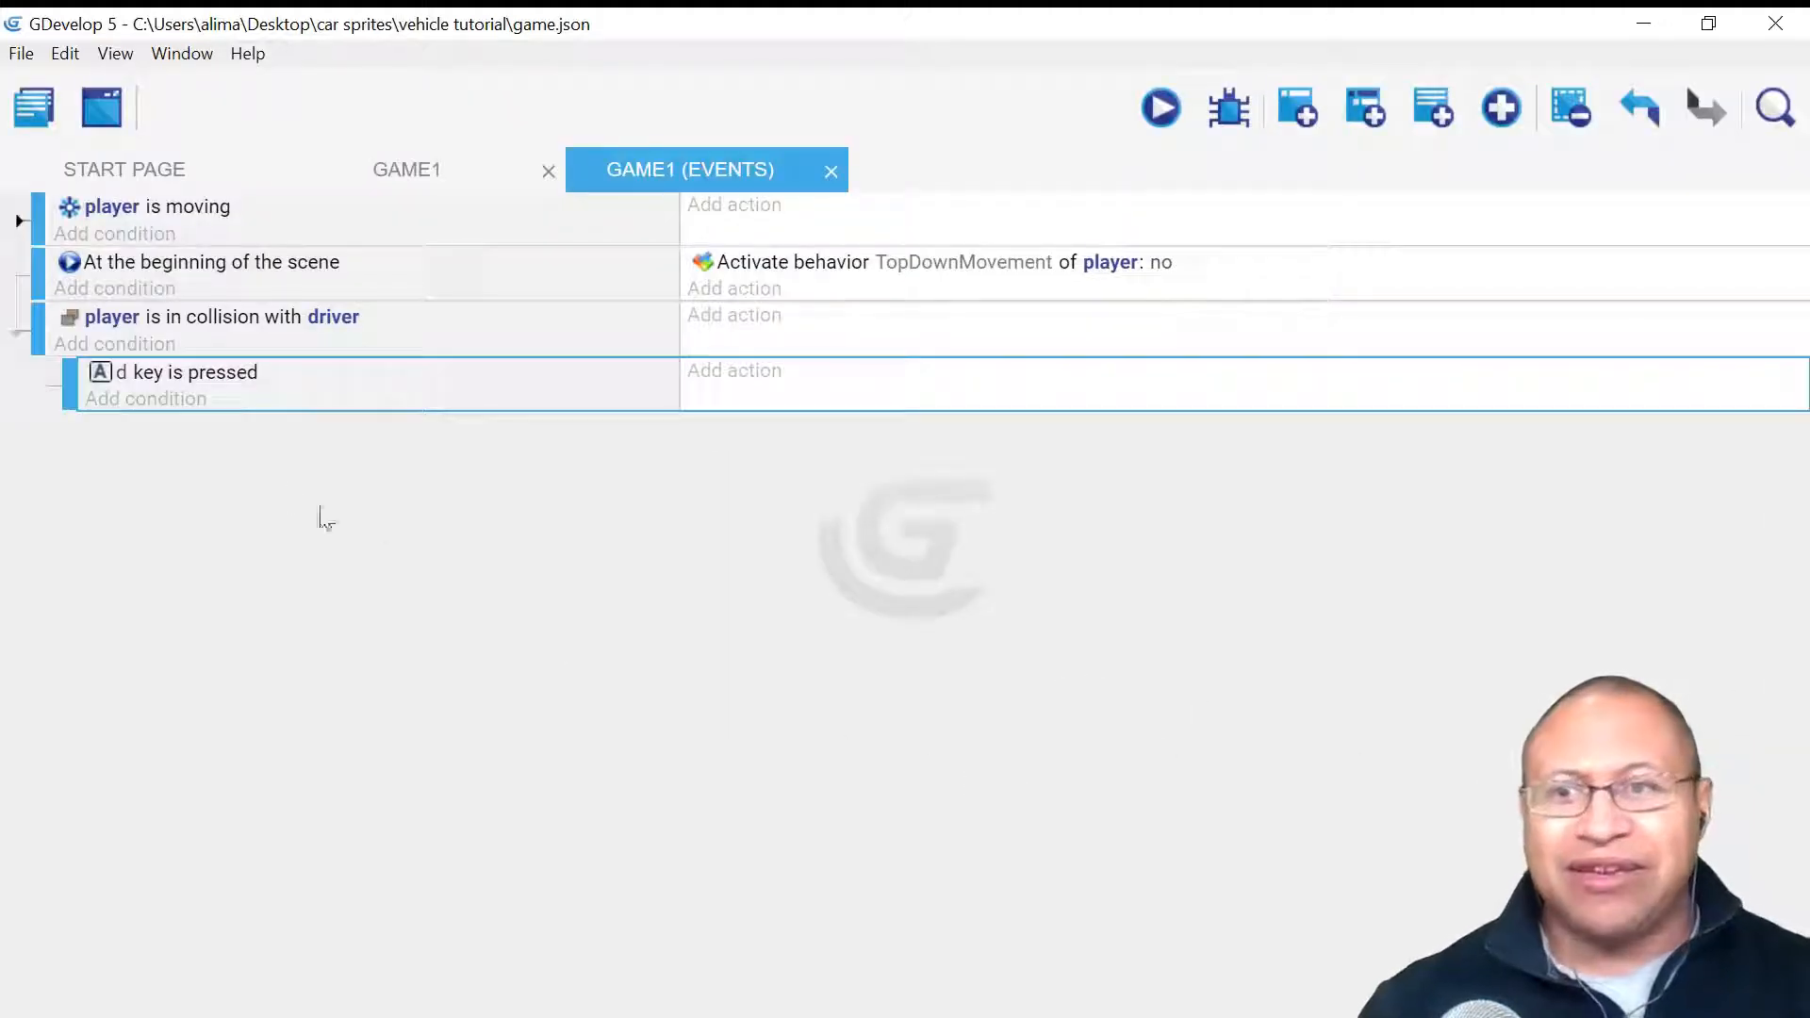
- Add the Advanced condition 'Trigger once while true' to the d-key sub-event
{"action": "left_click", "coordinate": [156, 403]}
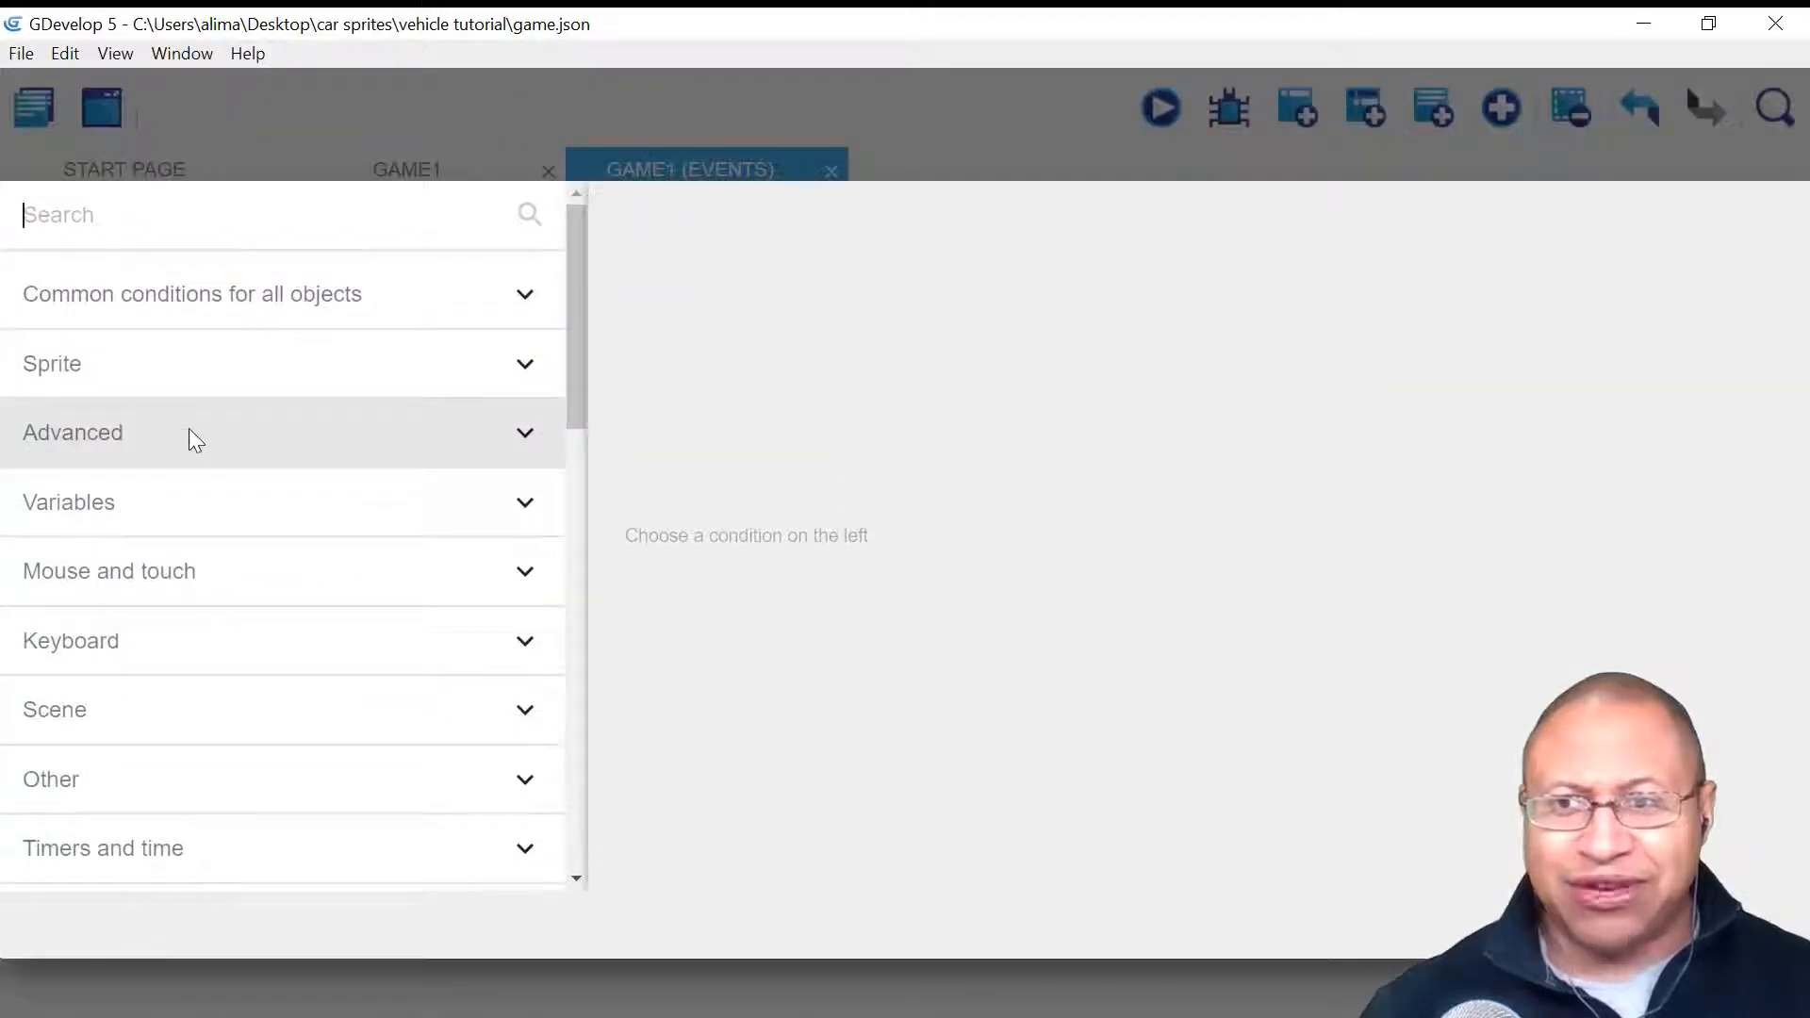
{"action": "left_click", "coordinate": [189, 431]}
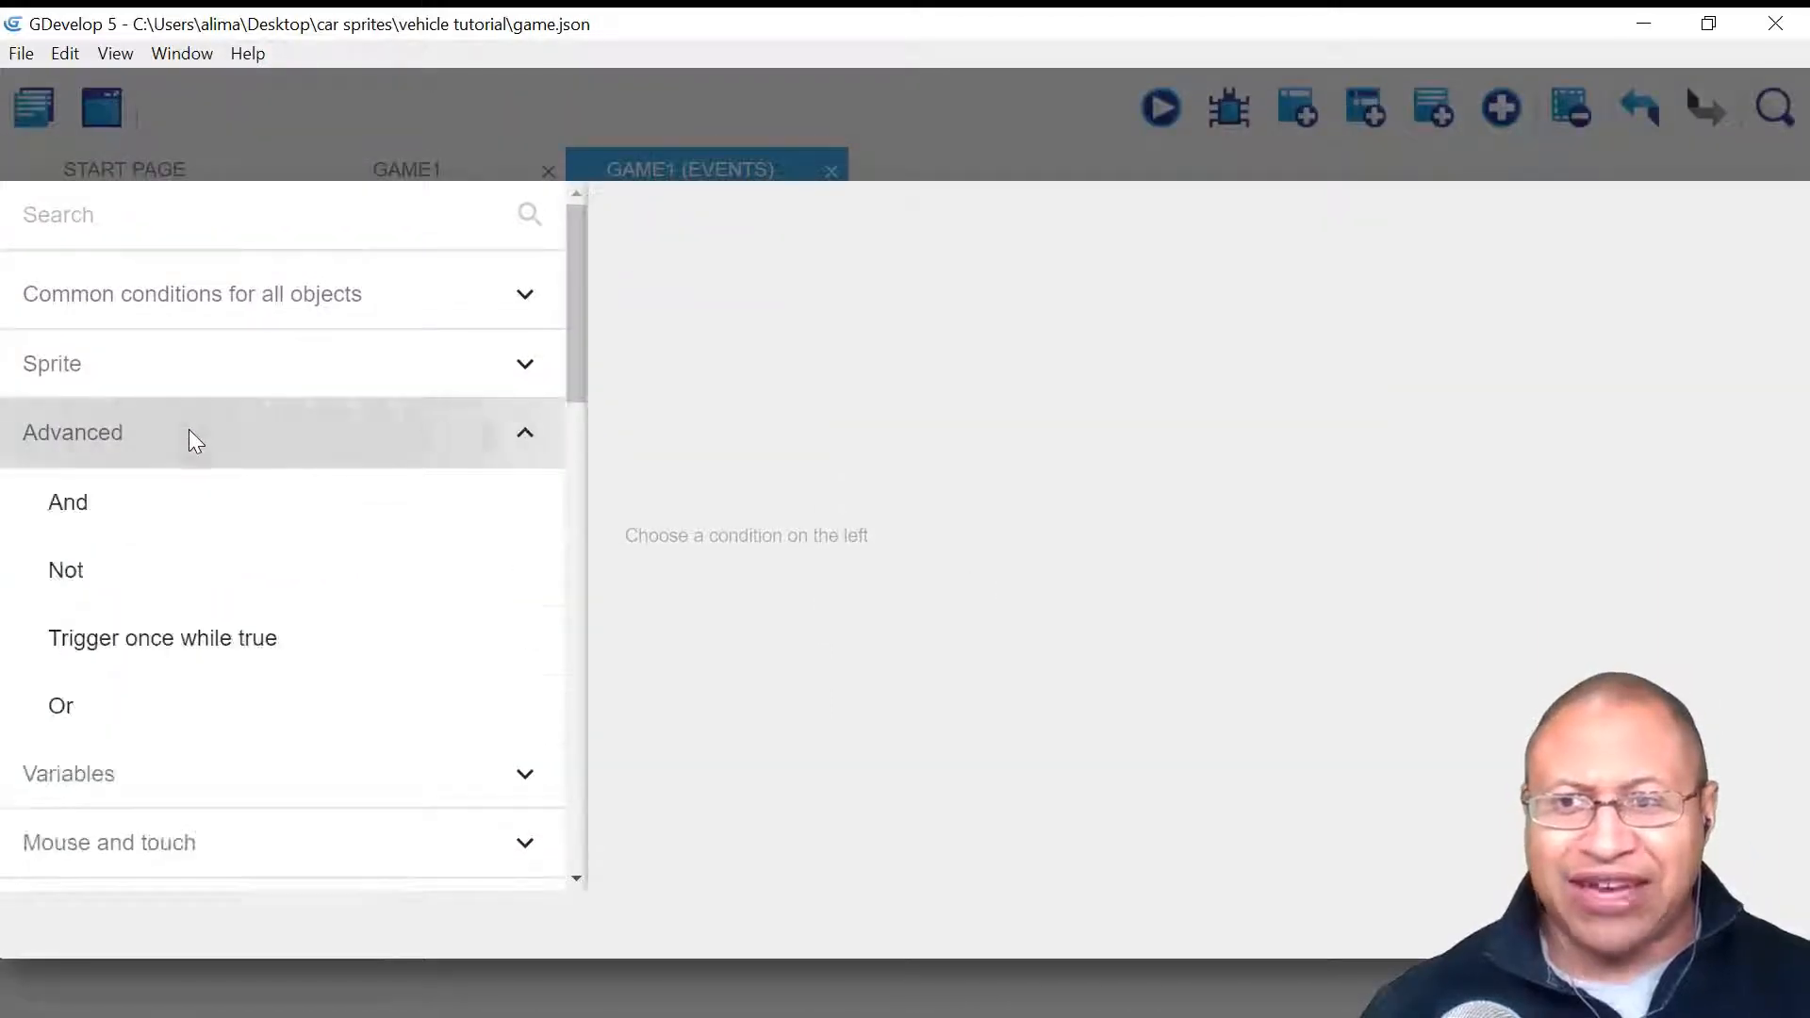
{"action": "left_click", "coordinate": [358, 648]}
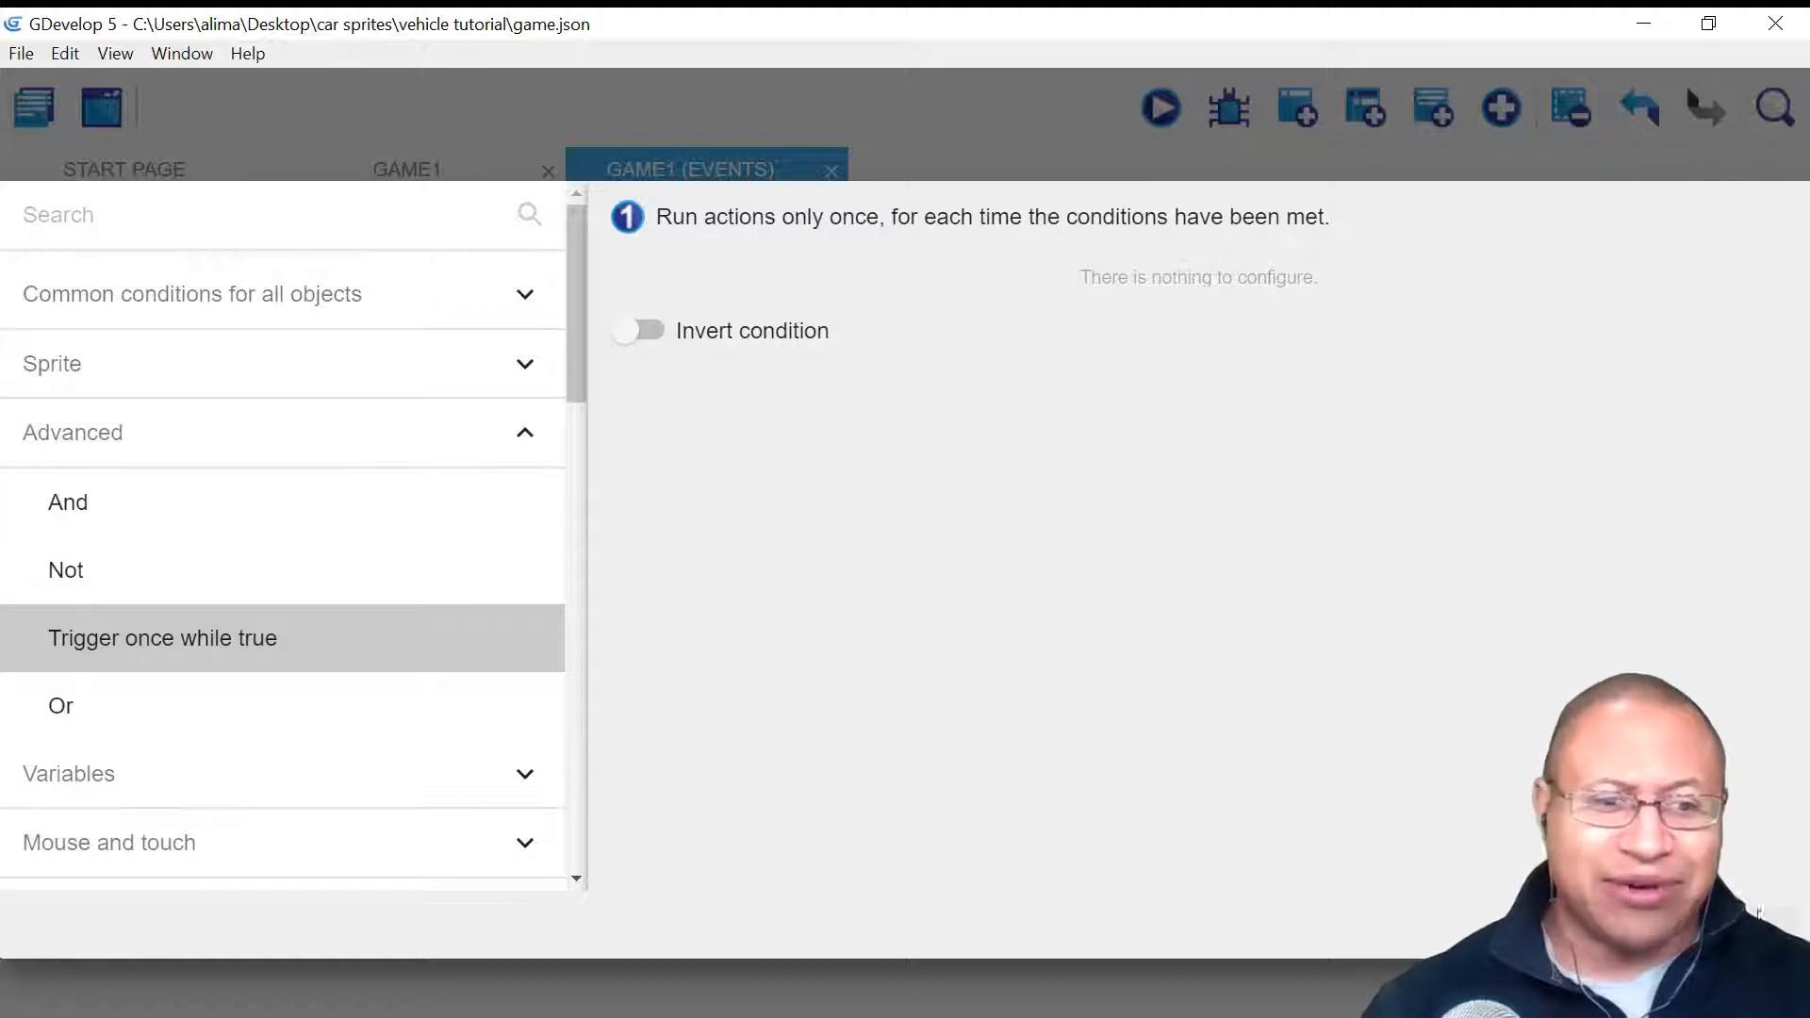
{"action": "left_click", "coordinate": [1755, 925]}
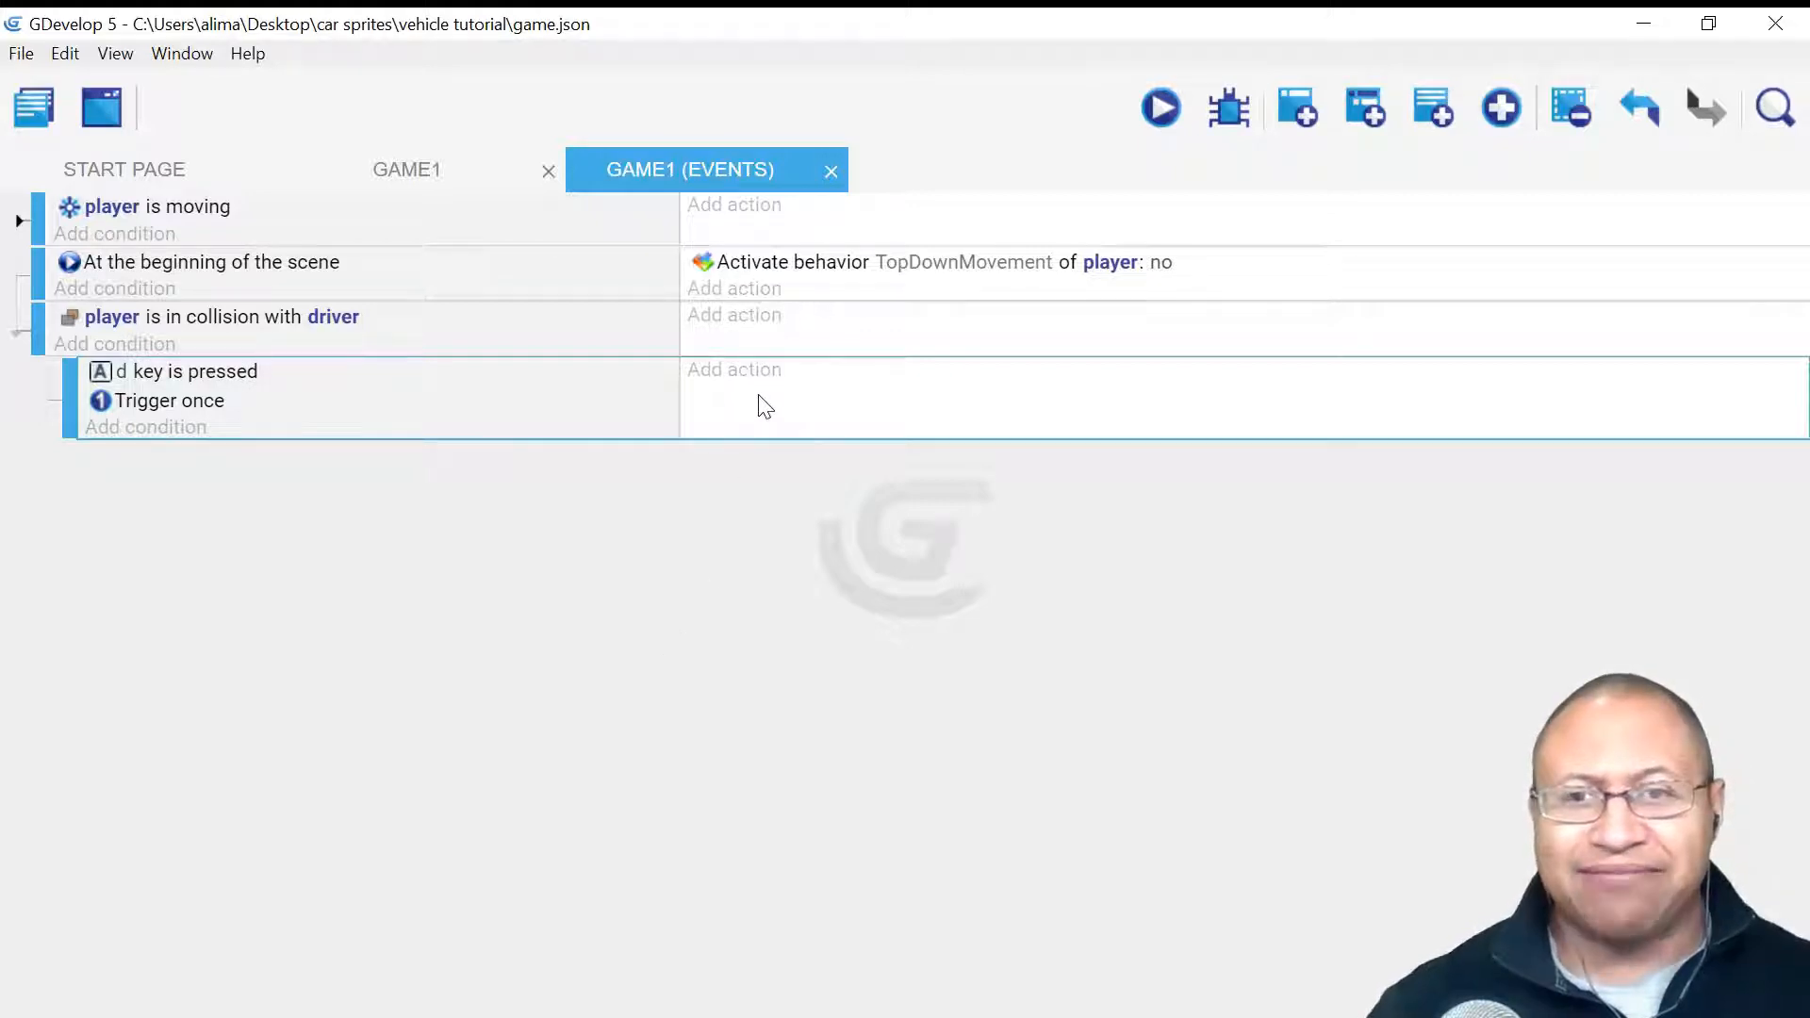
{"action": "left_click", "coordinate": [709, 372]}
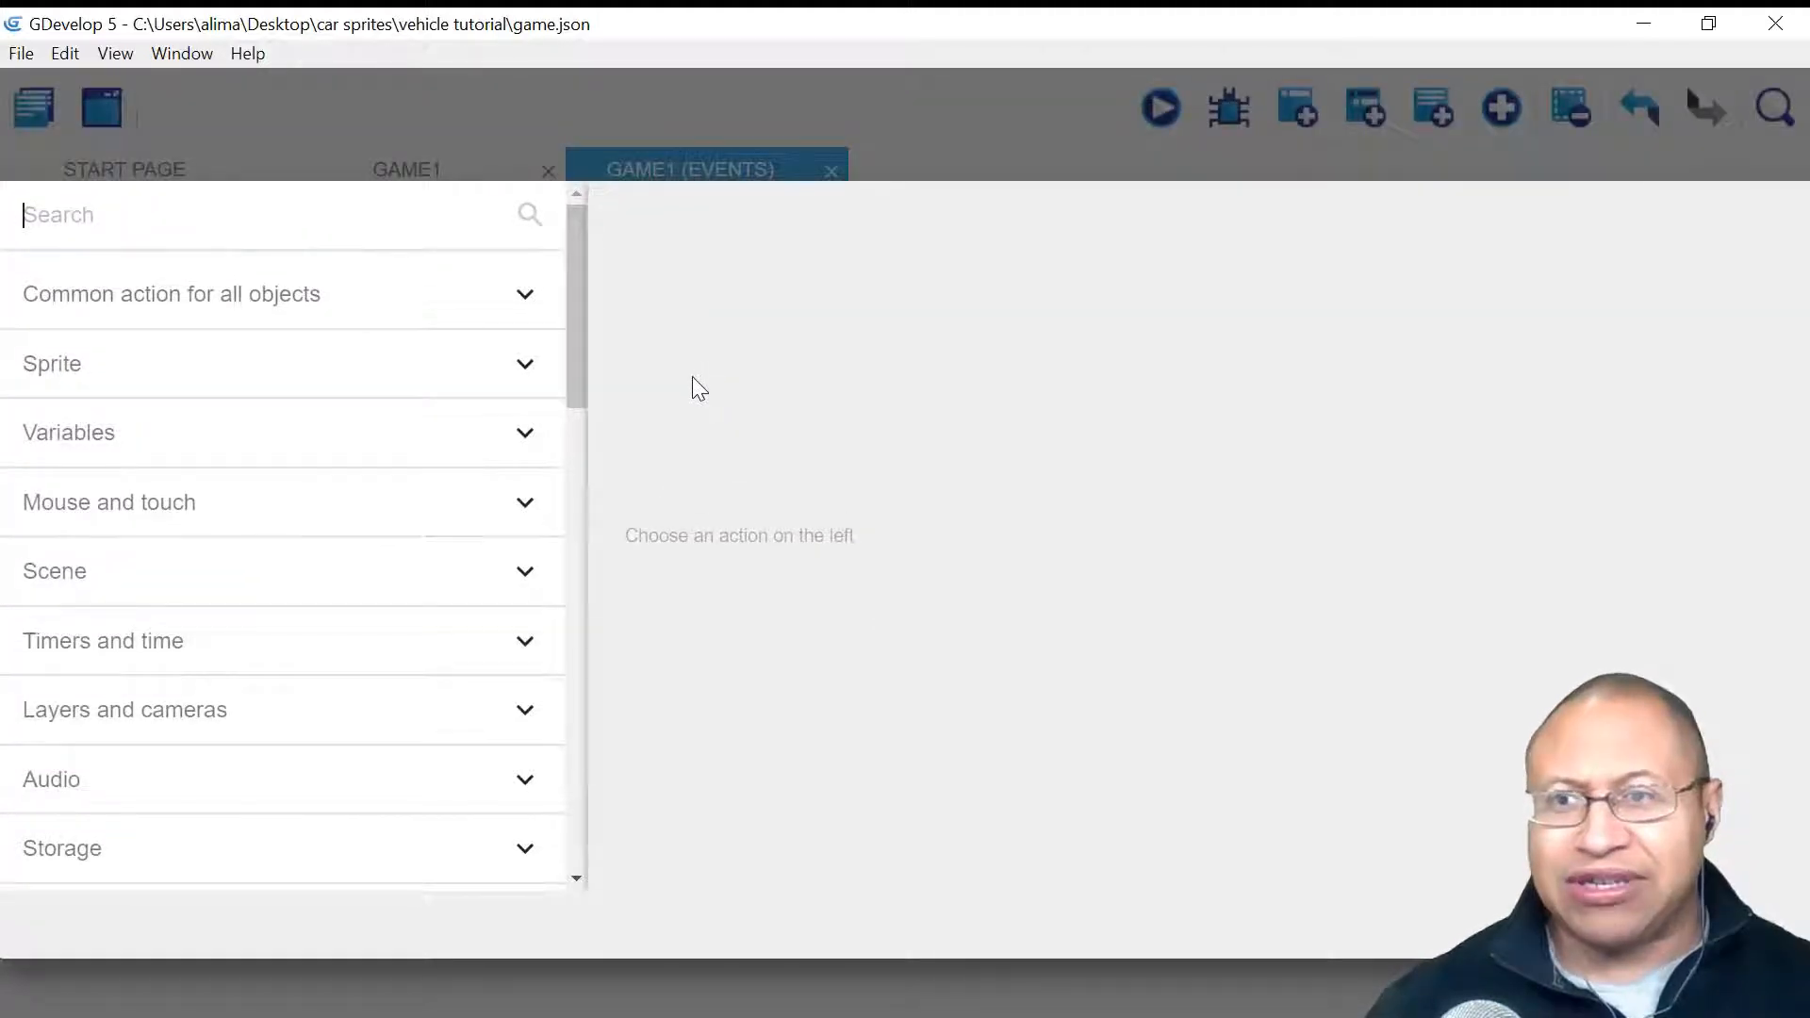
- Add the Visibility action 'Hide the object driver' to the d-key sub-event
{"action": "left_click", "coordinate": [424, 311]}
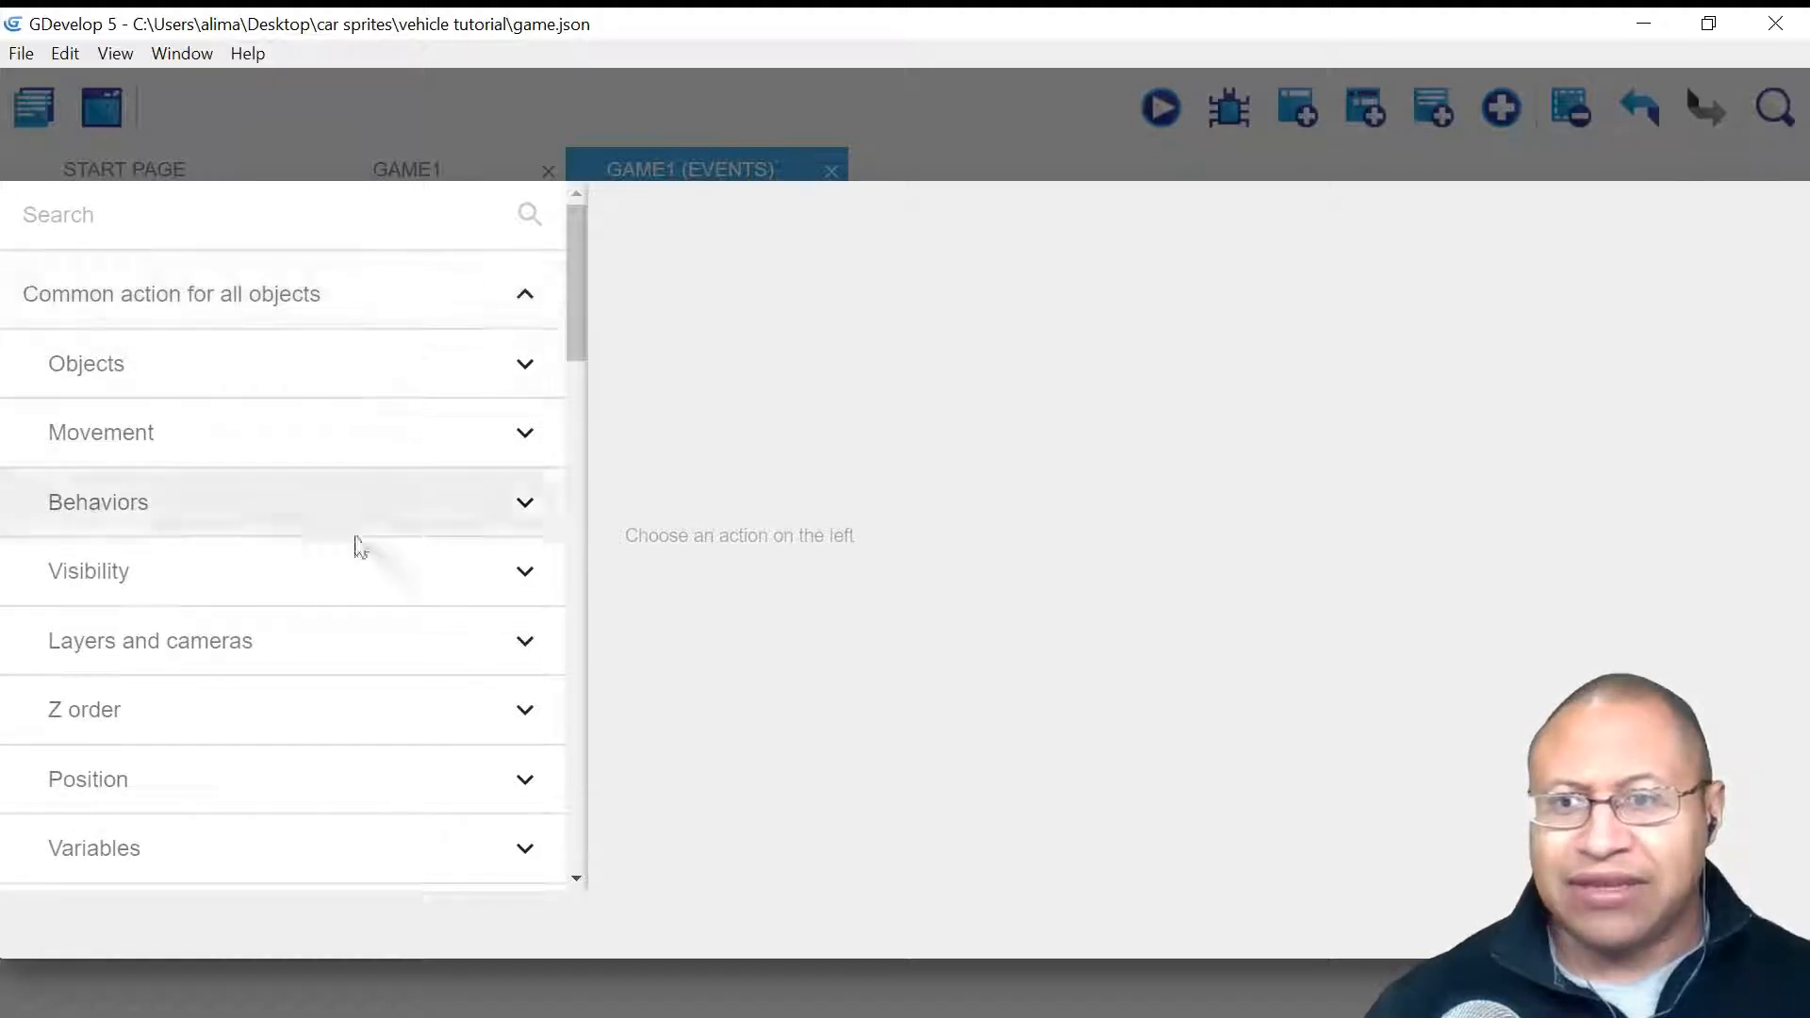
{"action": "left_click", "coordinate": [330, 579]}
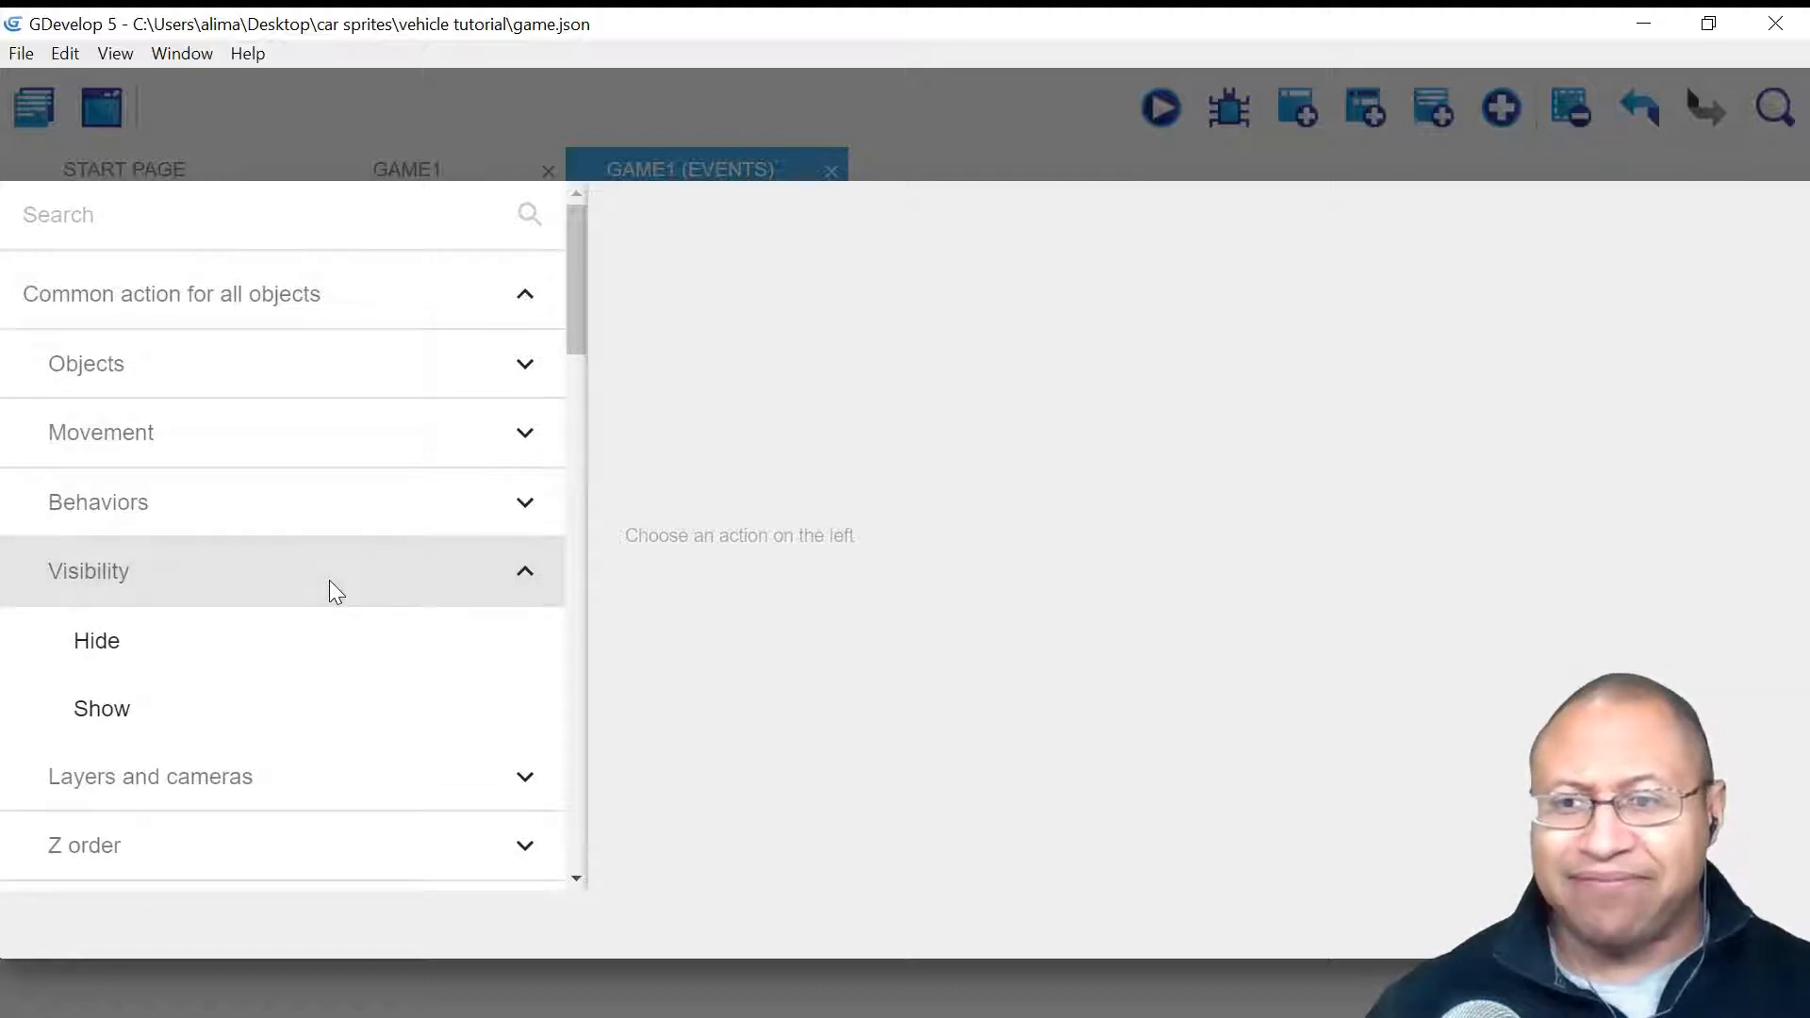
{"action": "left_click", "coordinate": [338, 645]}
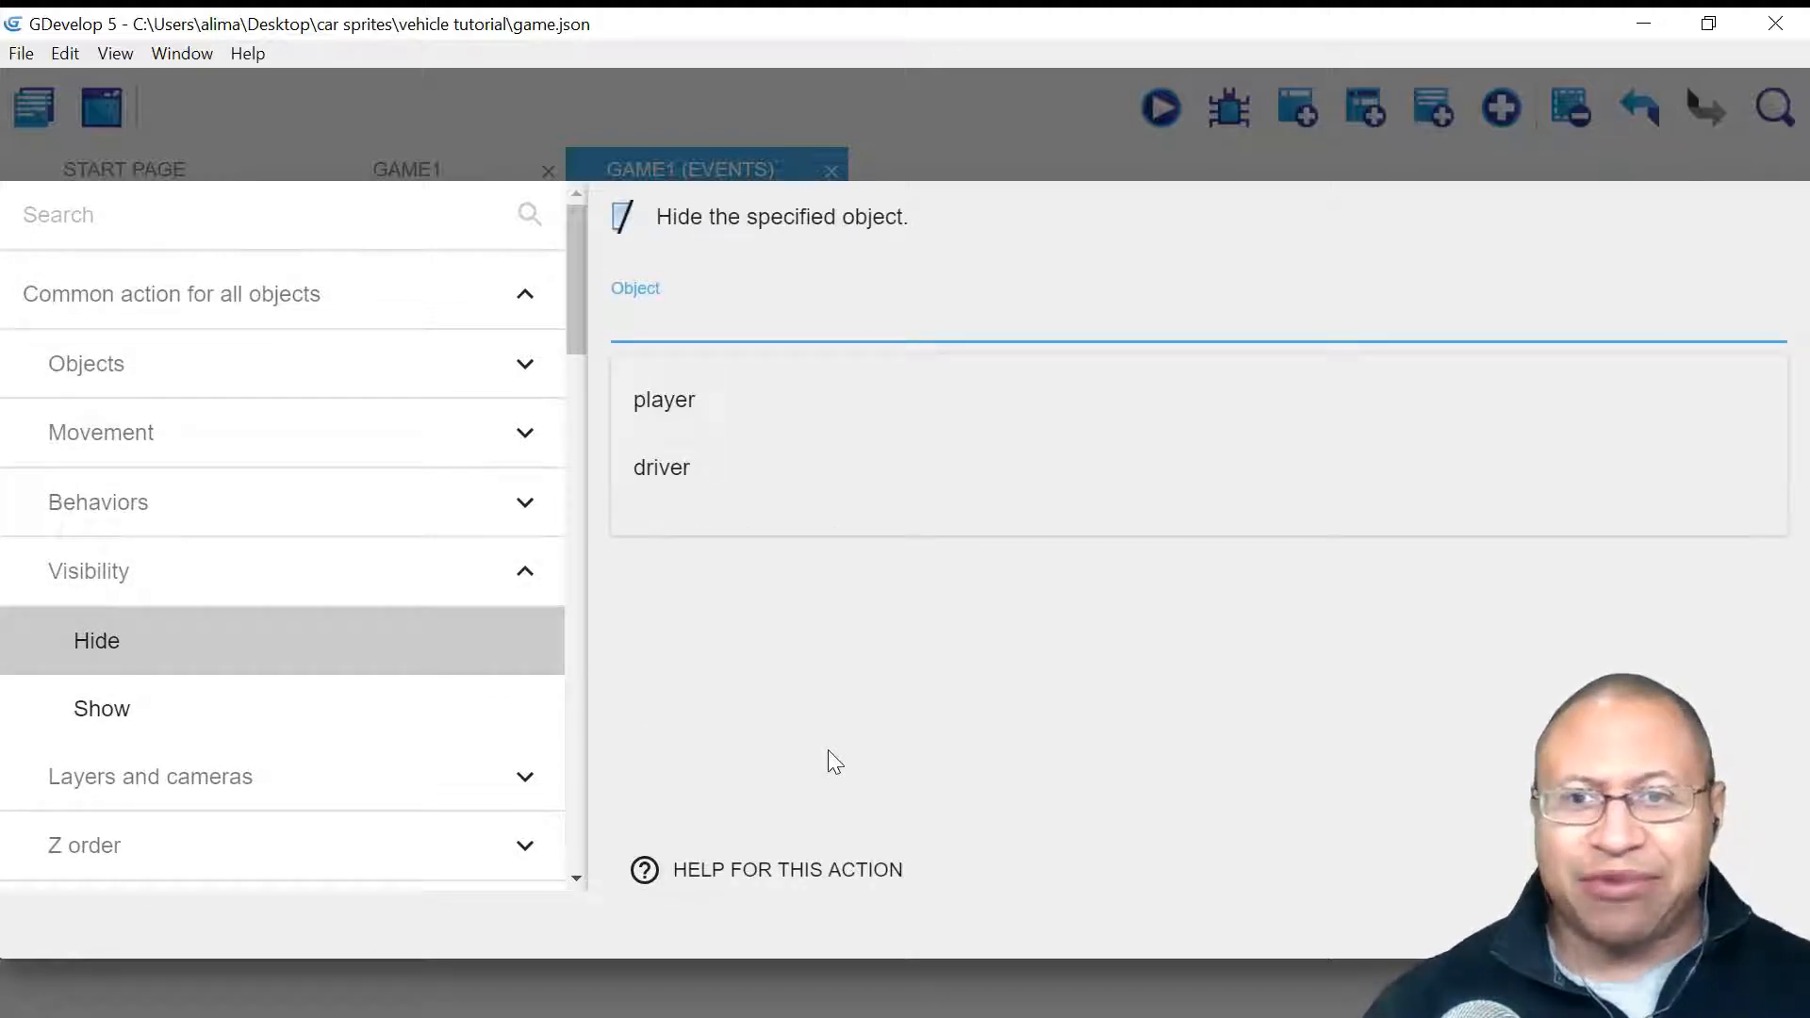
{"action": "left_click", "coordinate": [761, 473]}
{"action": "left_click", "coordinate": [971, 660]}
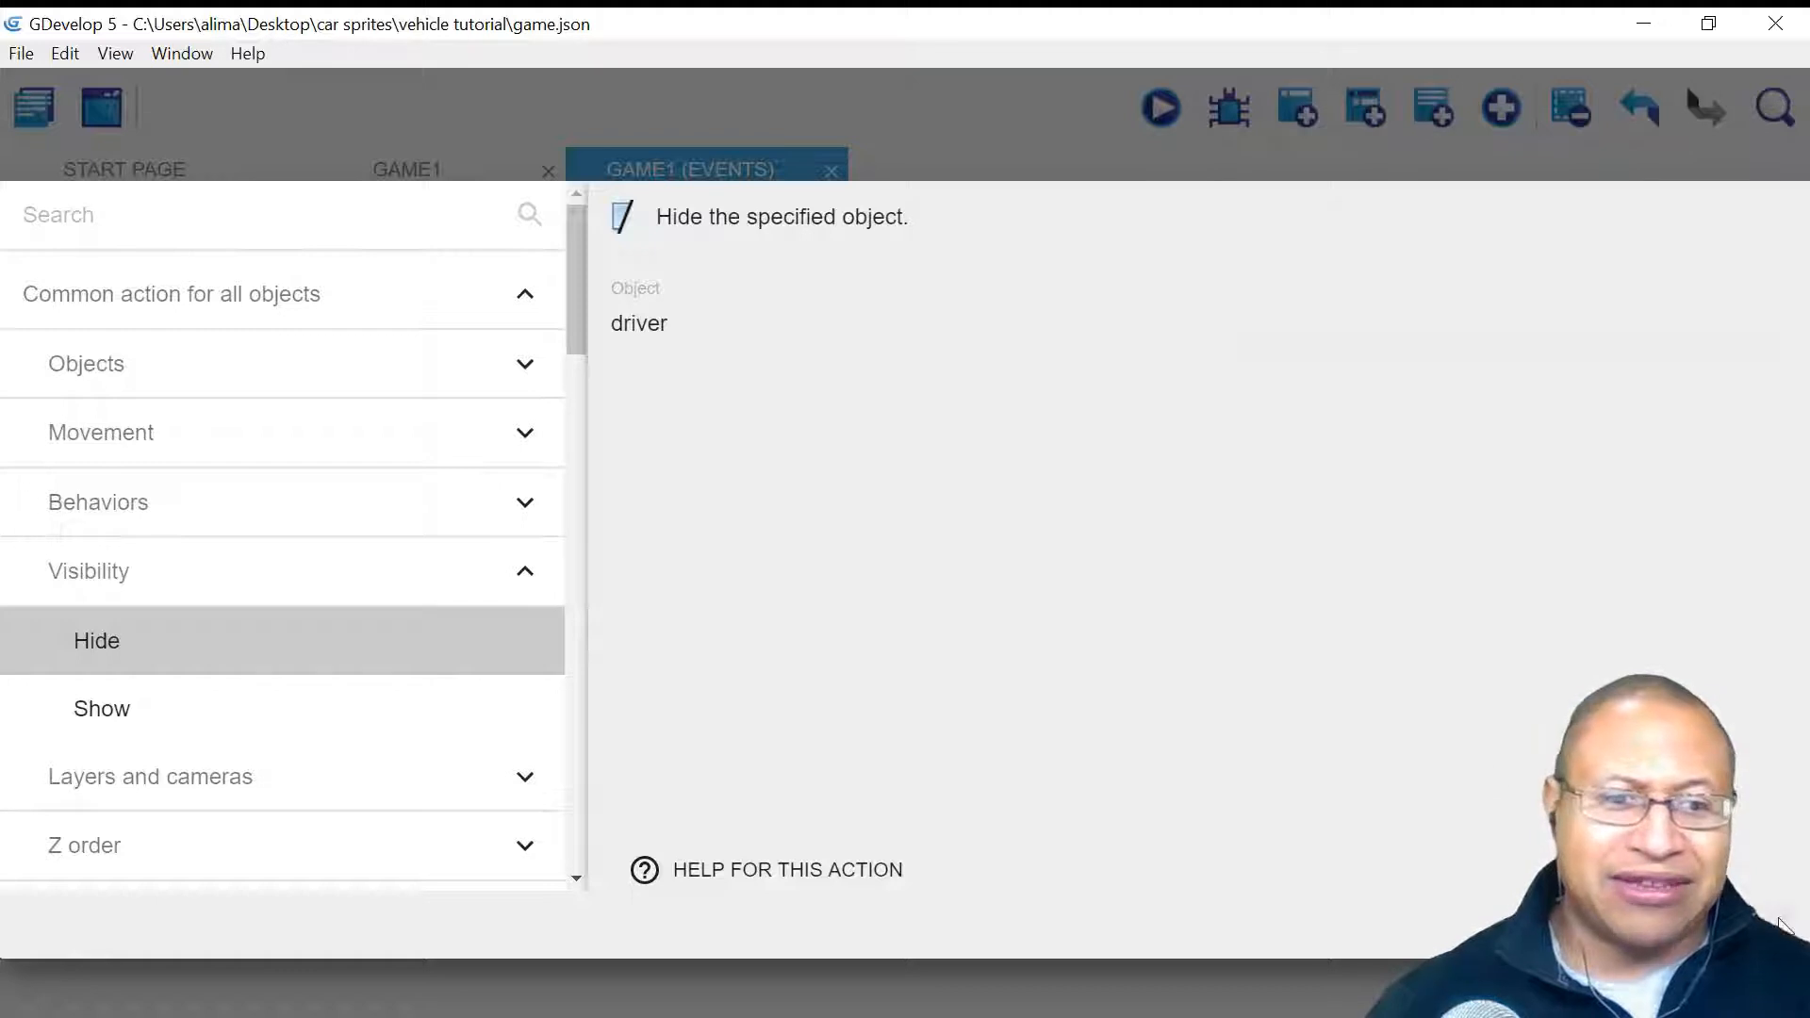
{"action": "left_click", "coordinate": [1744, 927]}
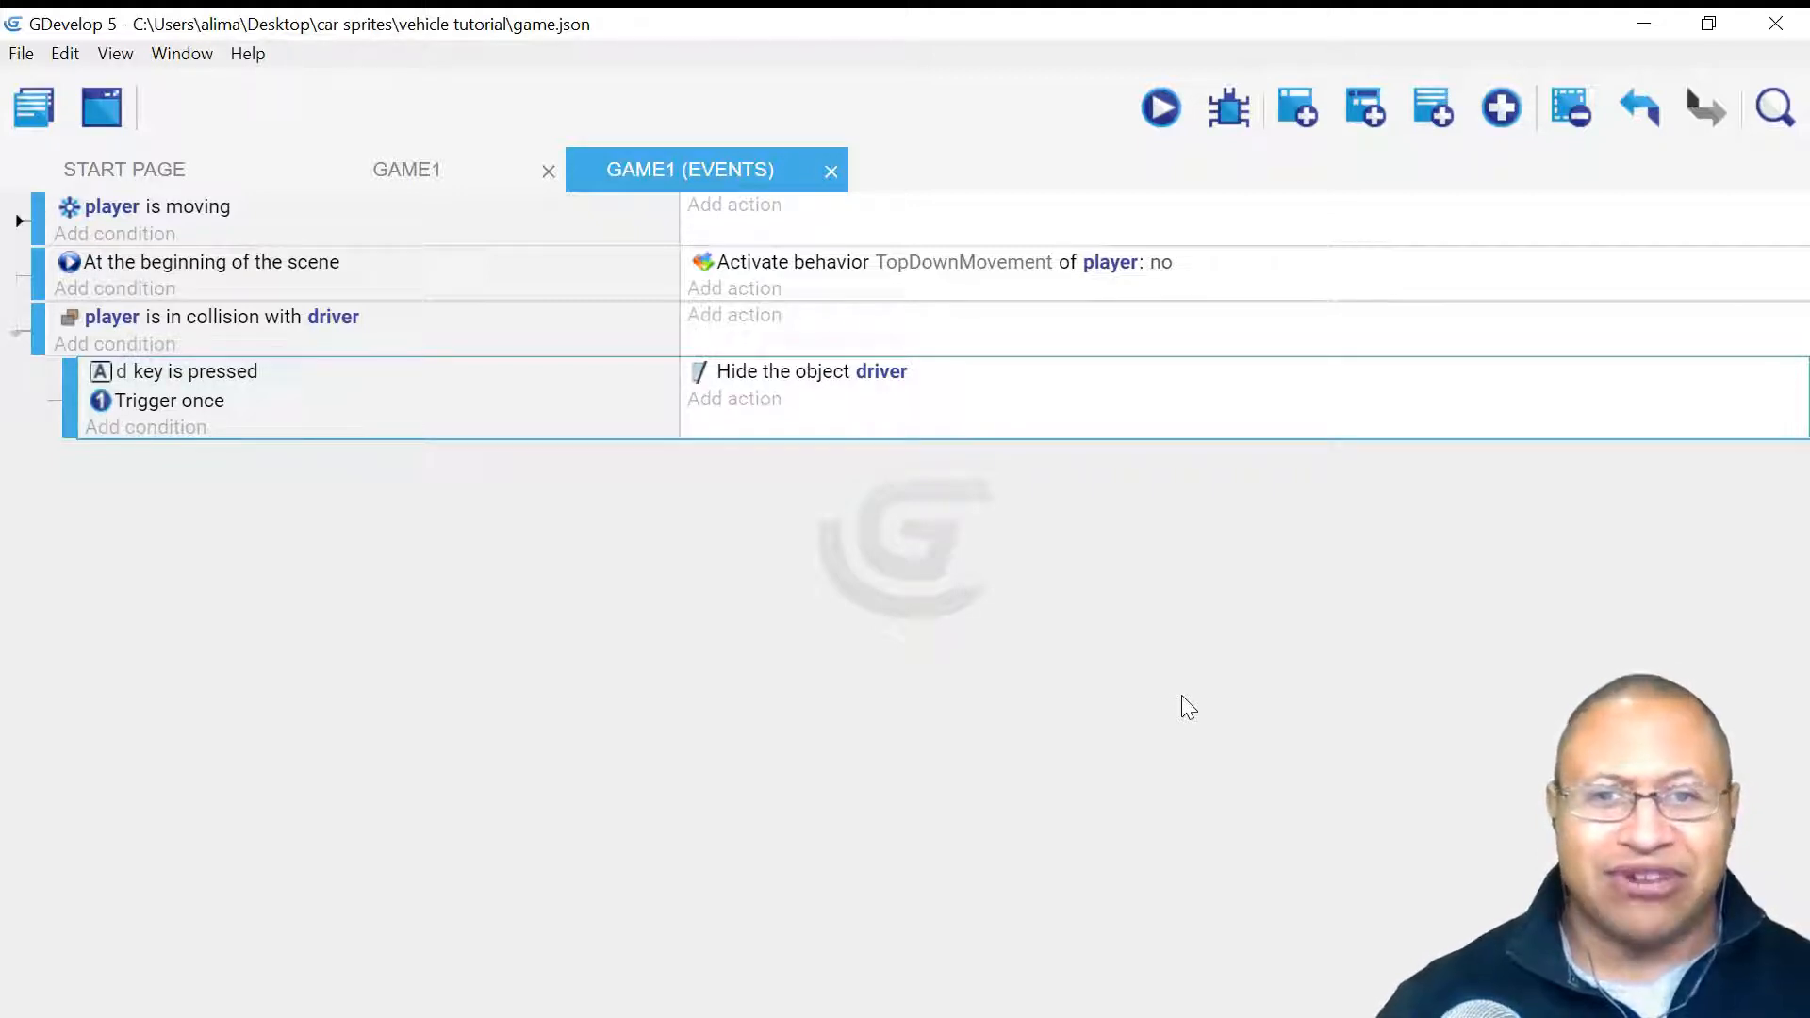
- Add a De/activate behavior action for player's TopDownMovement with Activate set to yes
{"action": "left_click", "coordinate": [698, 401]}
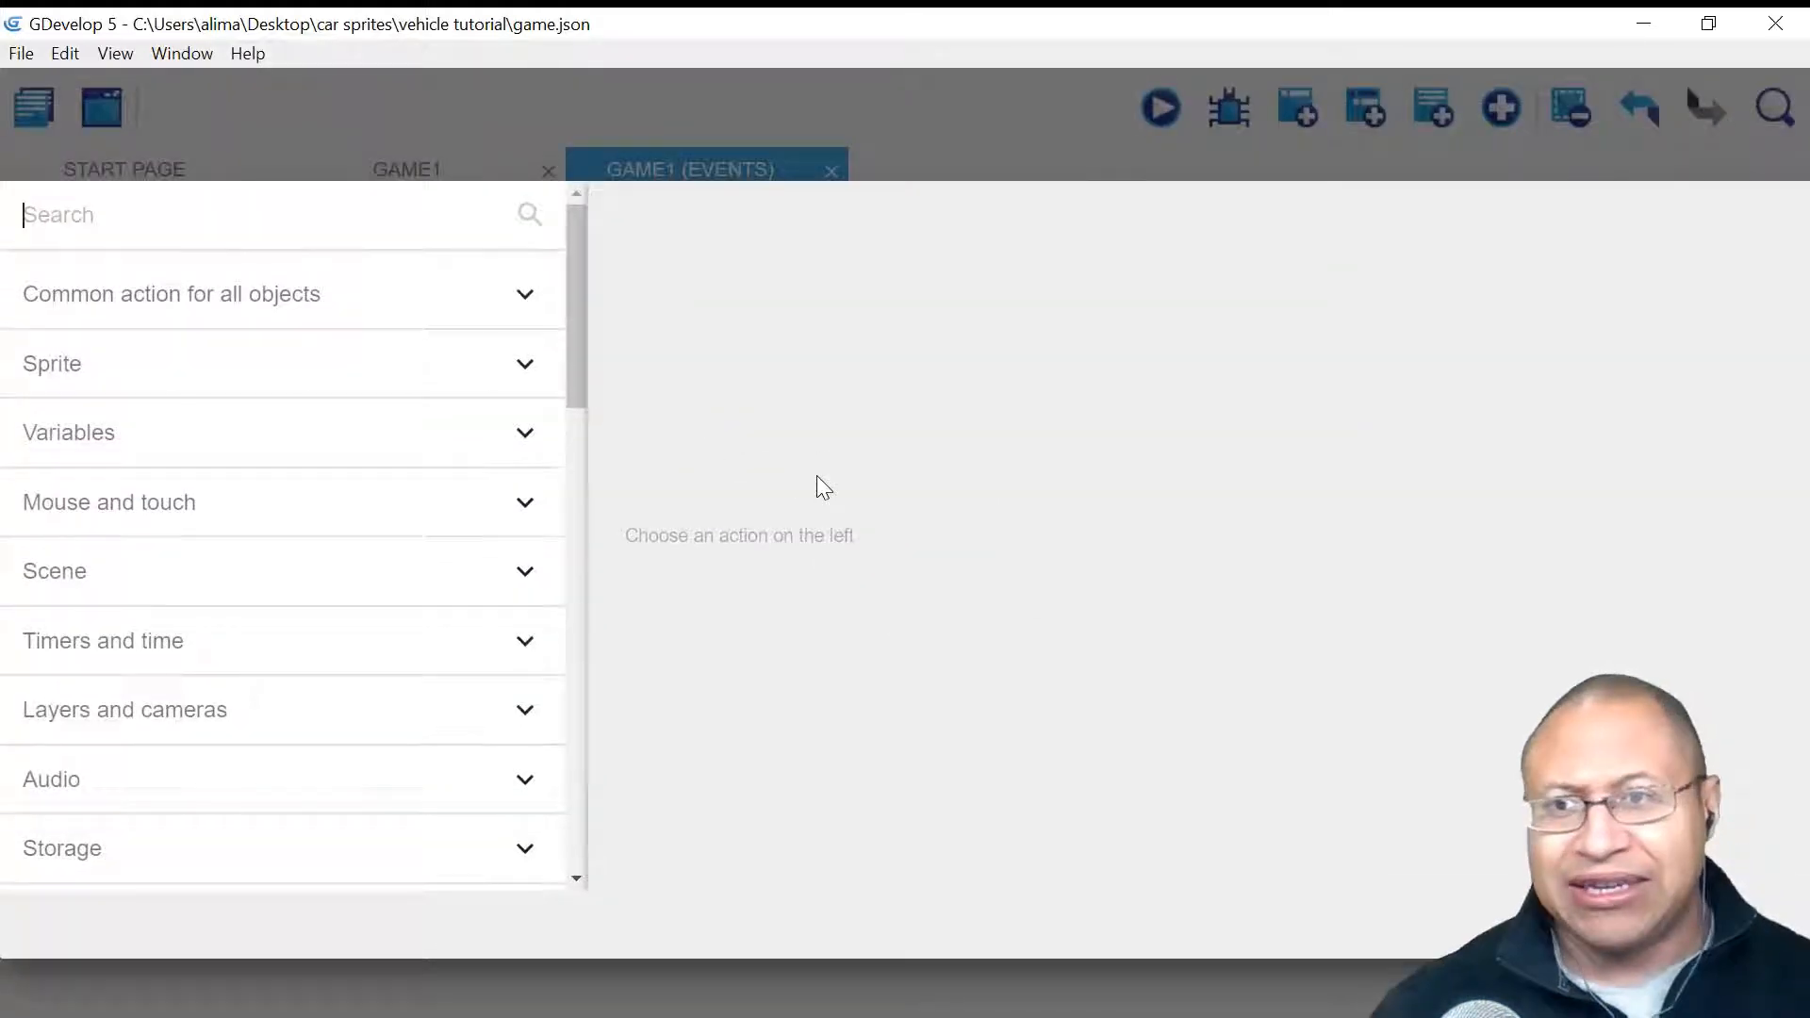
{"action": "left_click", "coordinate": [387, 304]}
{"action": "left_click", "coordinate": [387, 514]}
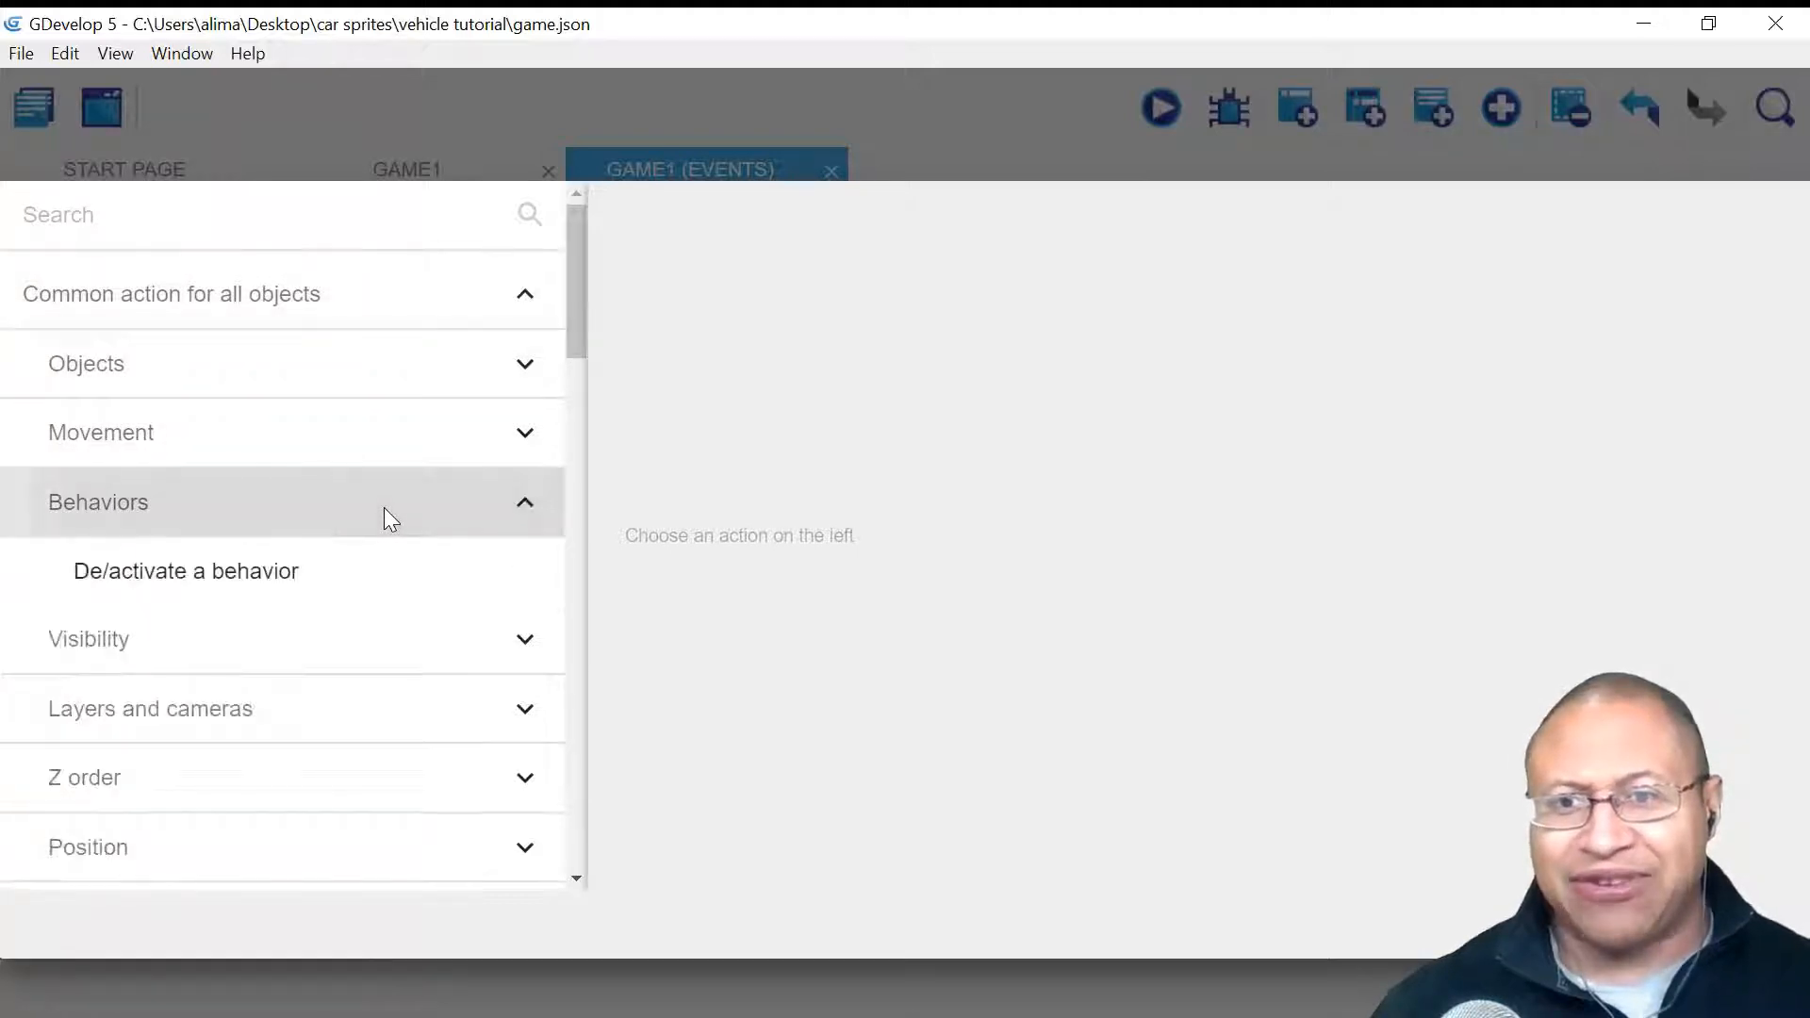
{"action": "left_click", "coordinate": [408, 570]}
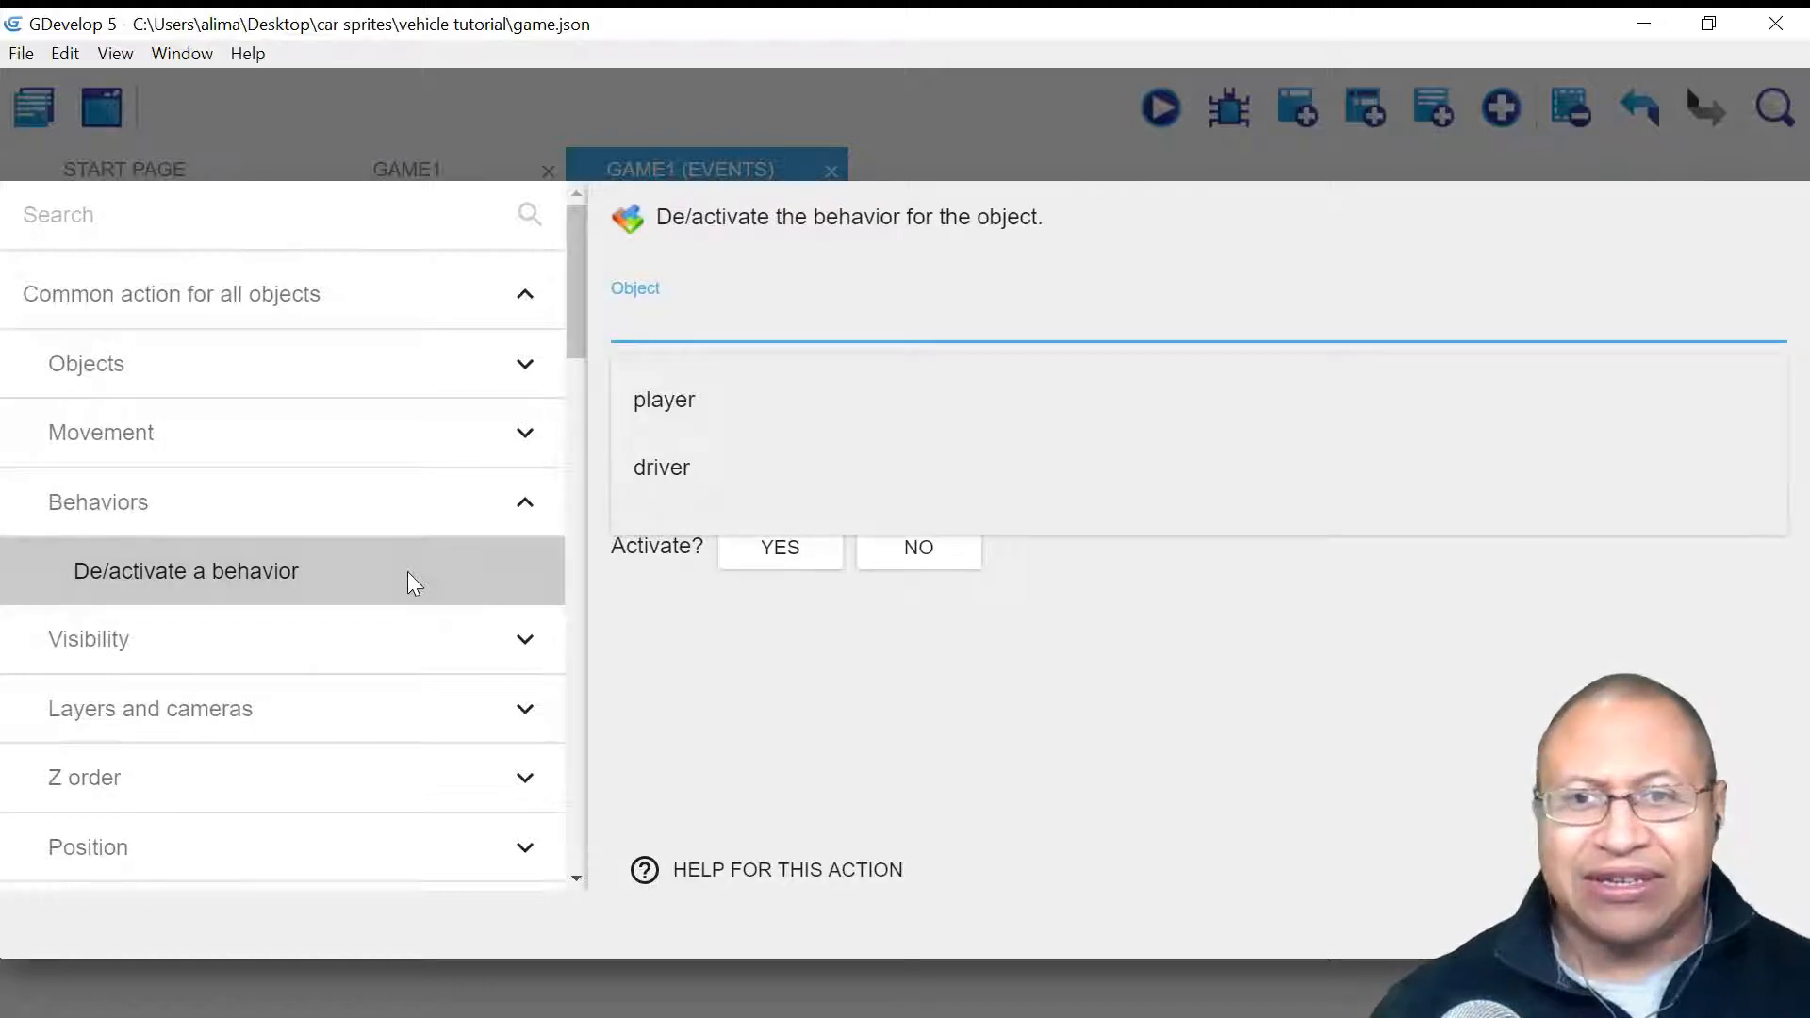
{"action": "left_click", "coordinate": [811, 408]}
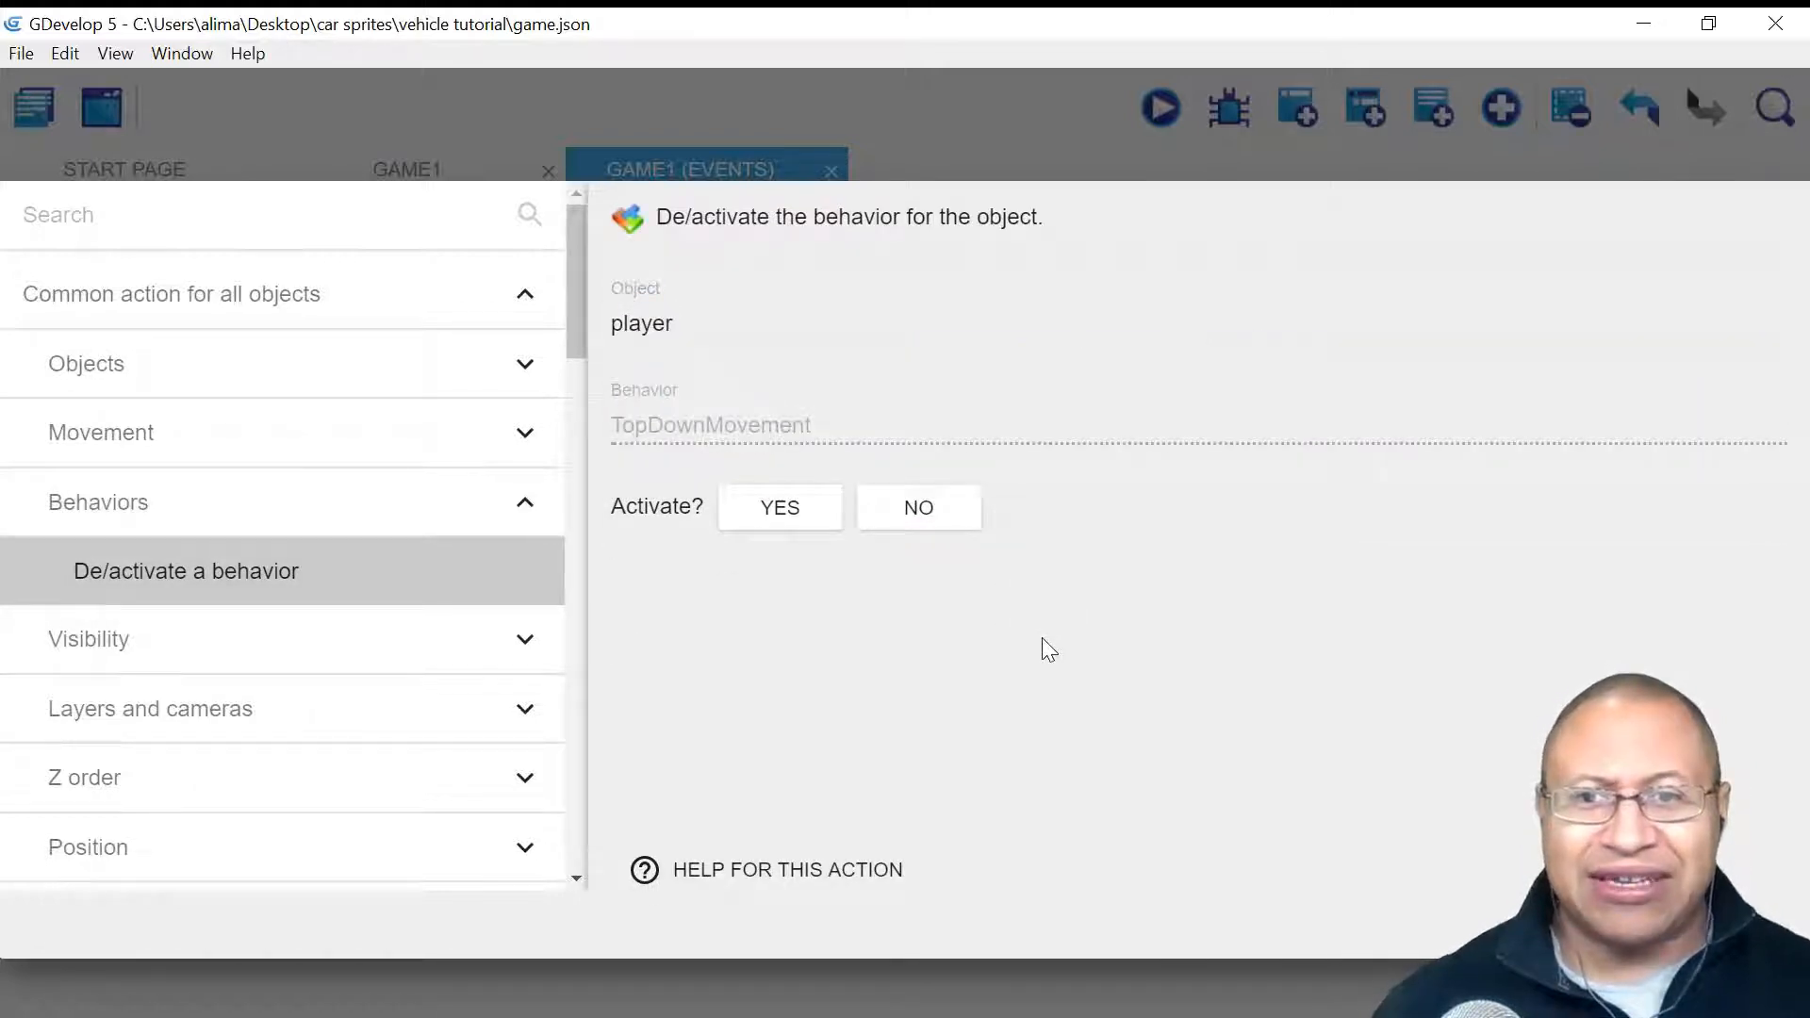
{"action": "left_click", "coordinate": [740, 509]}
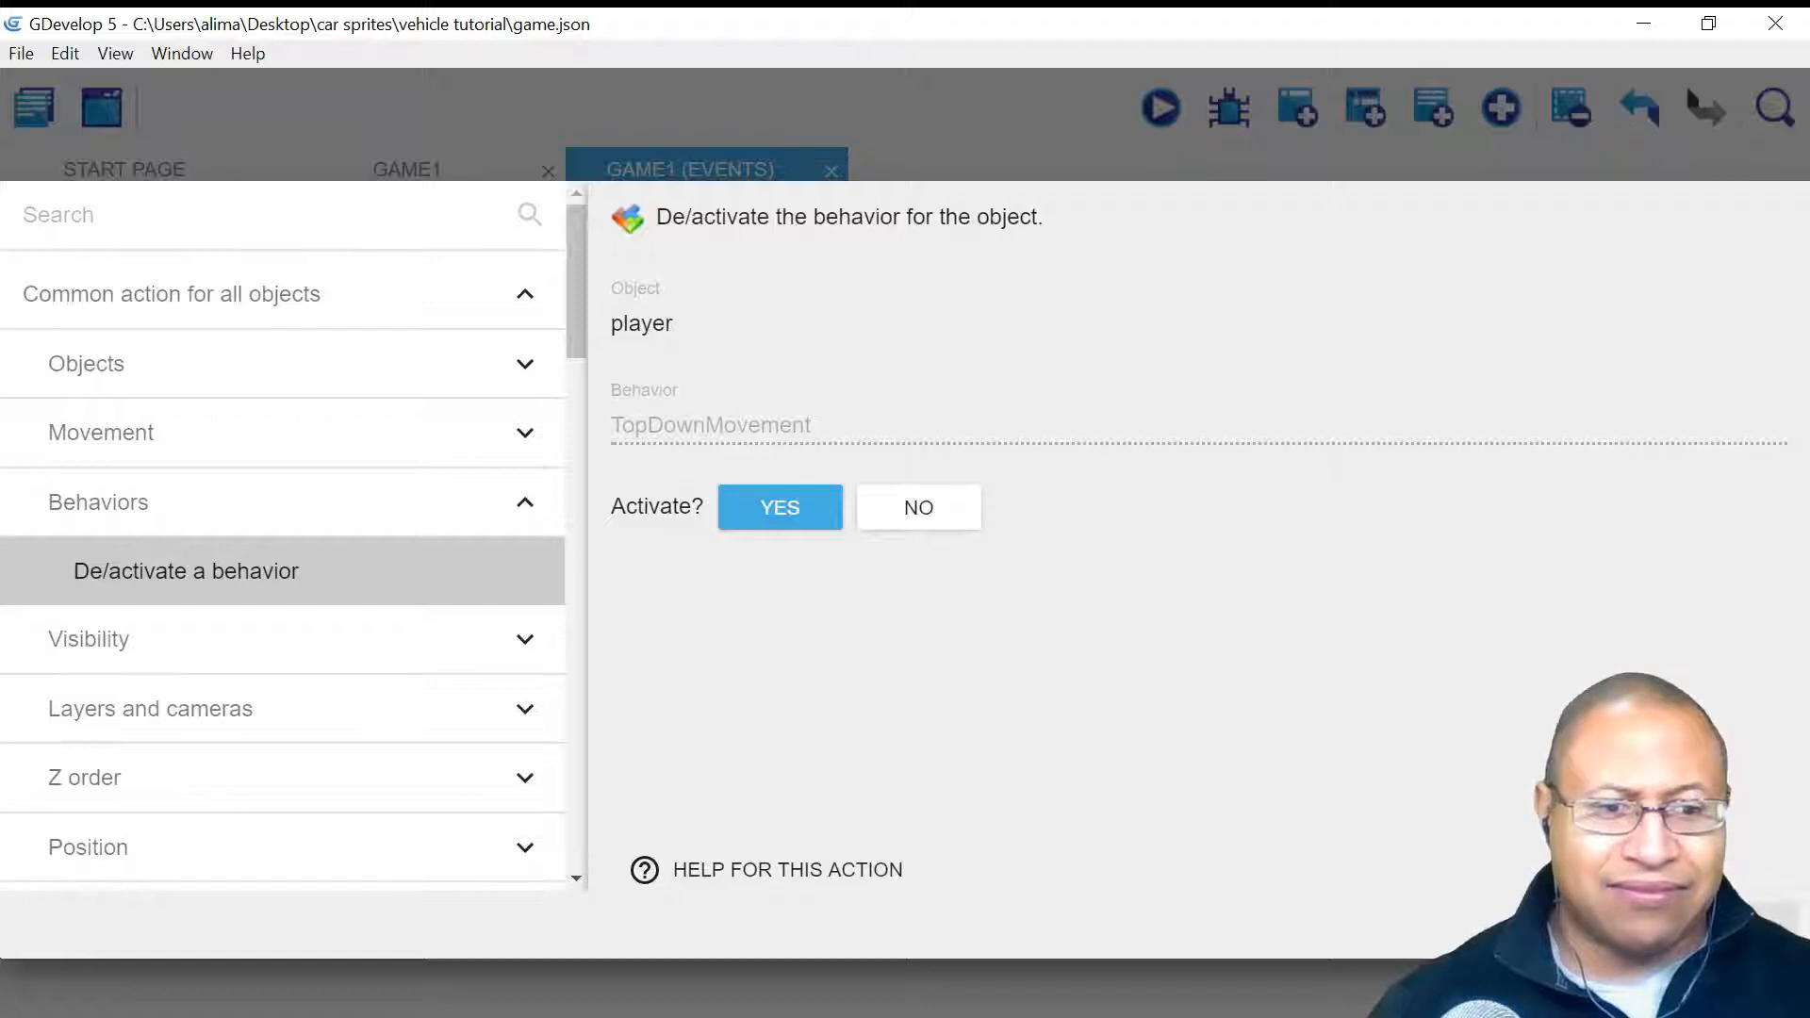
{"action": "left_click", "coordinate": [1737, 924]}
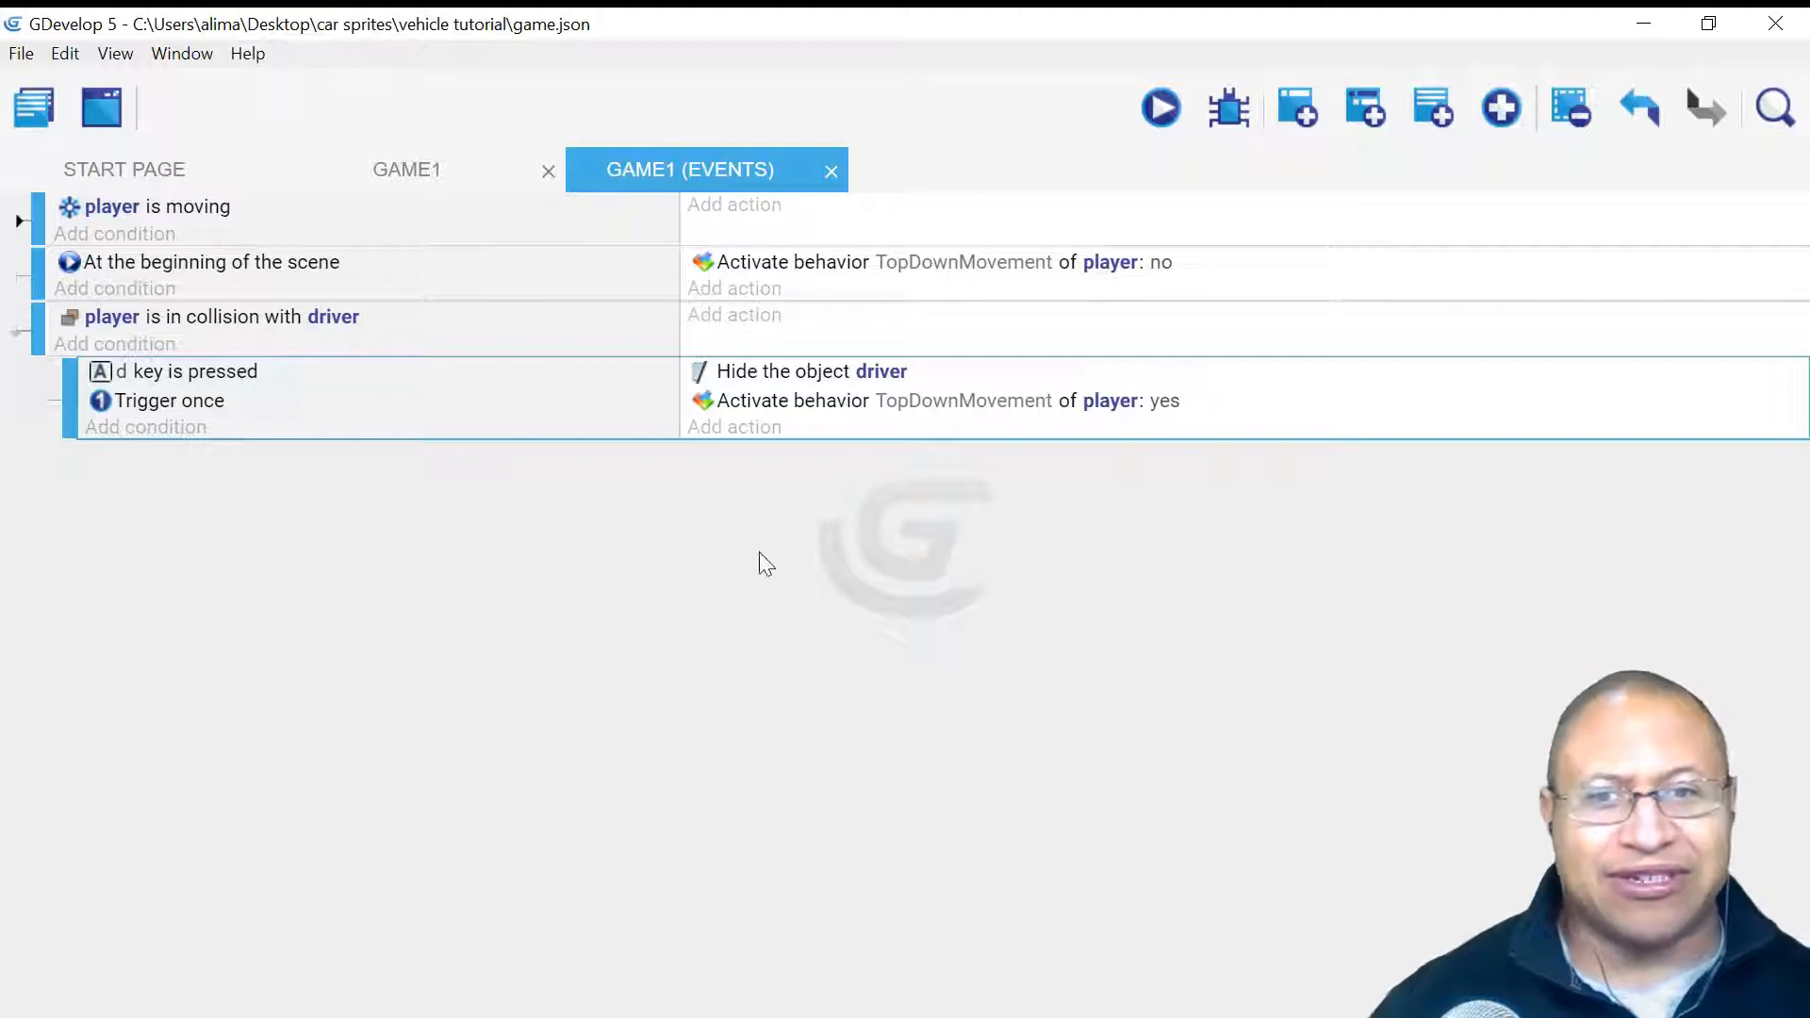
- Add a 'Put driver around another object' action, leaving centre, distance and angle empty
{"action": "left_click", "coordinate": [695, 423]}
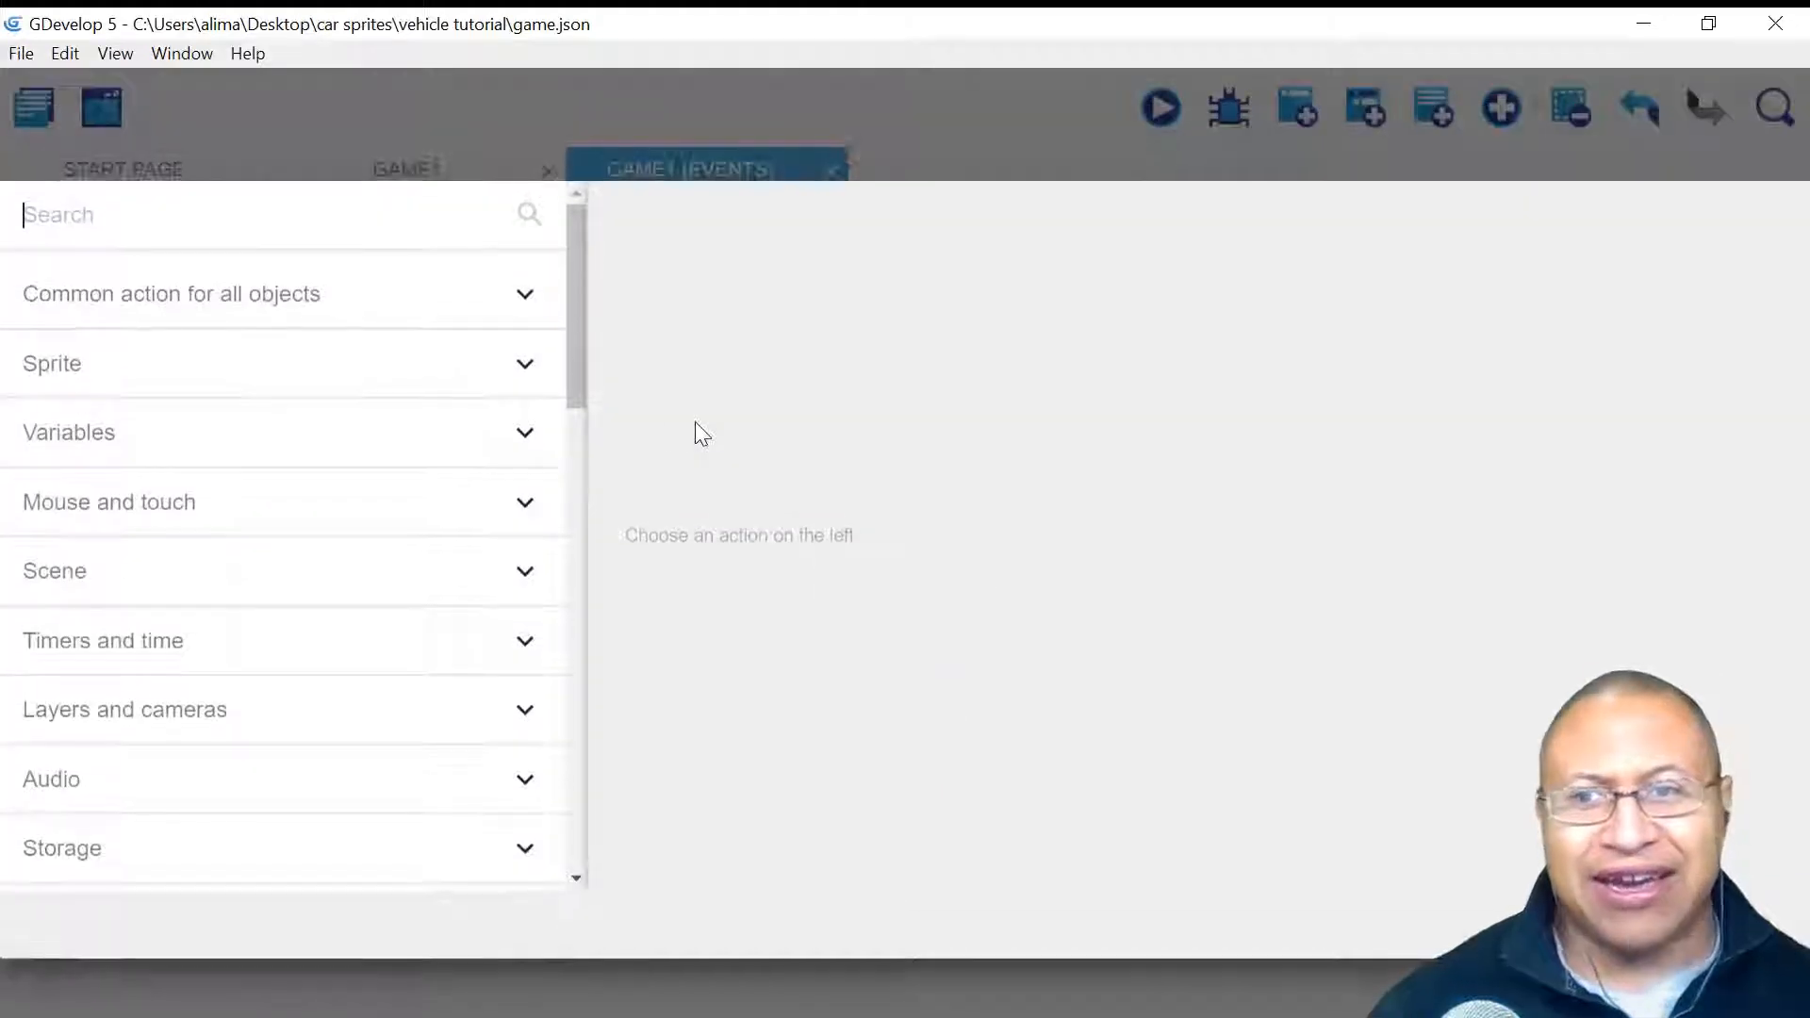
{"action": "left_click", "coordinate": [429, 296]}
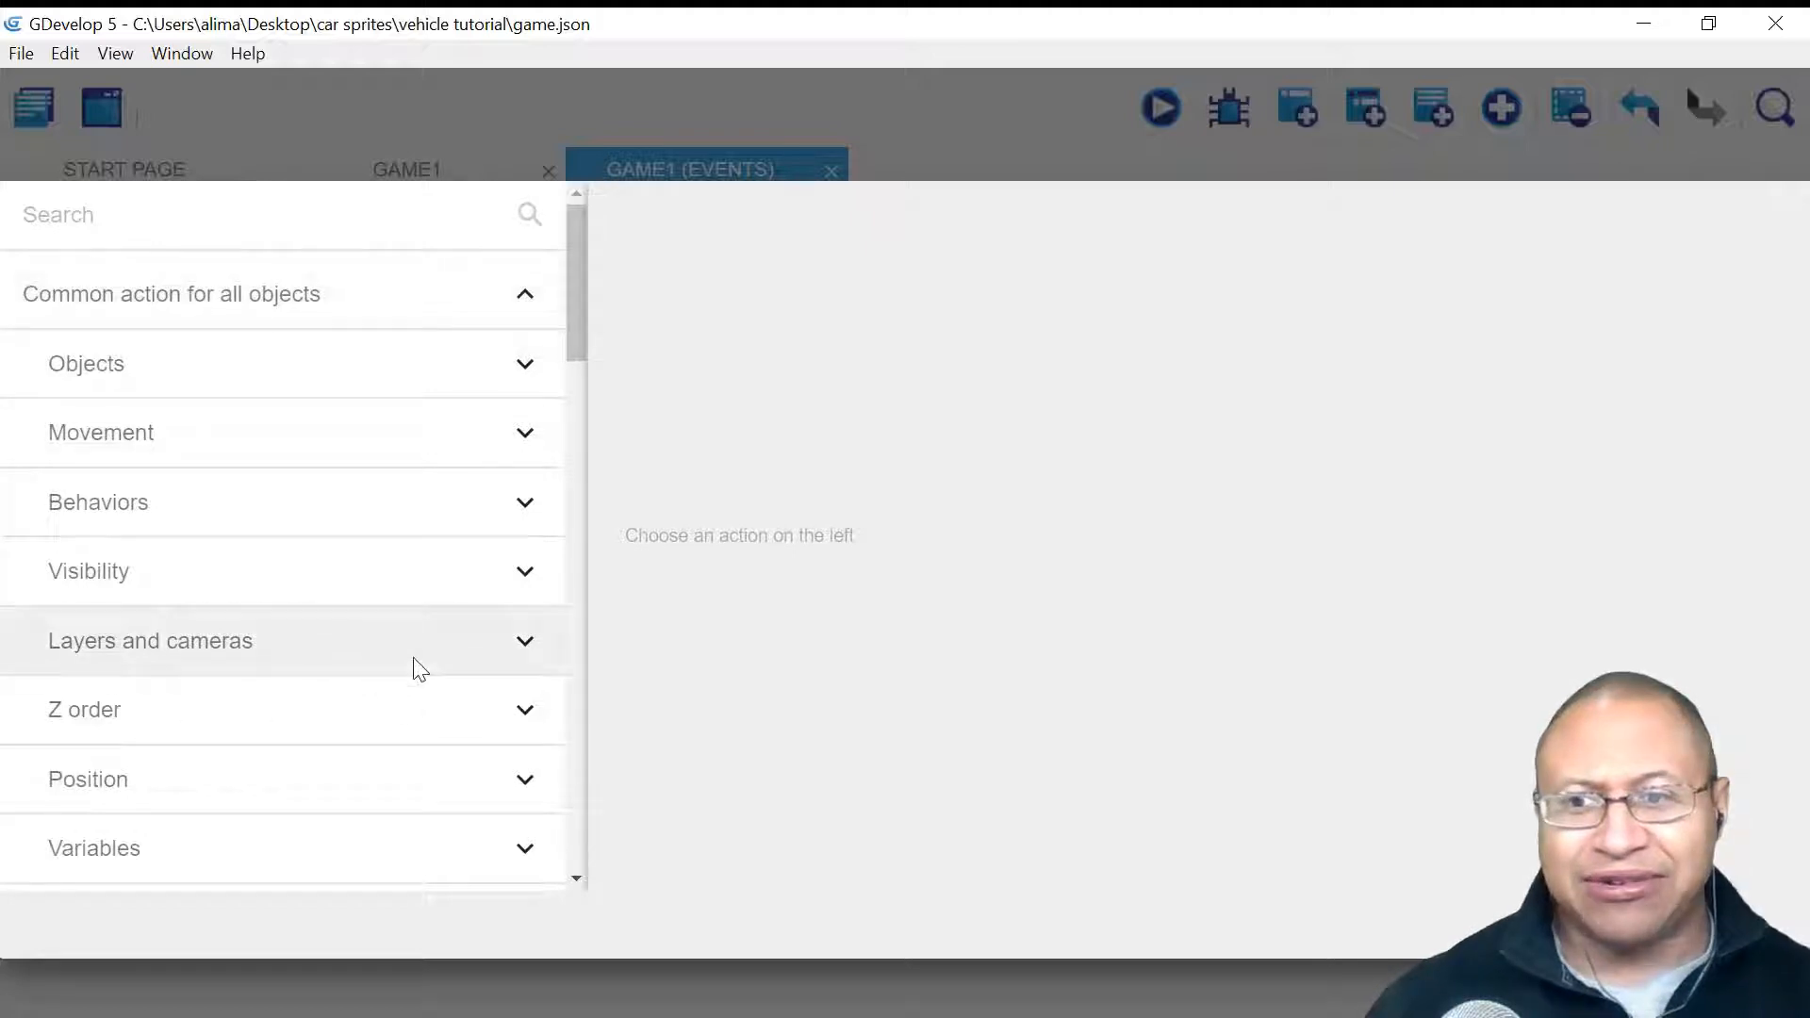
{"action": "left_click", "coordinate": [377, 788]}
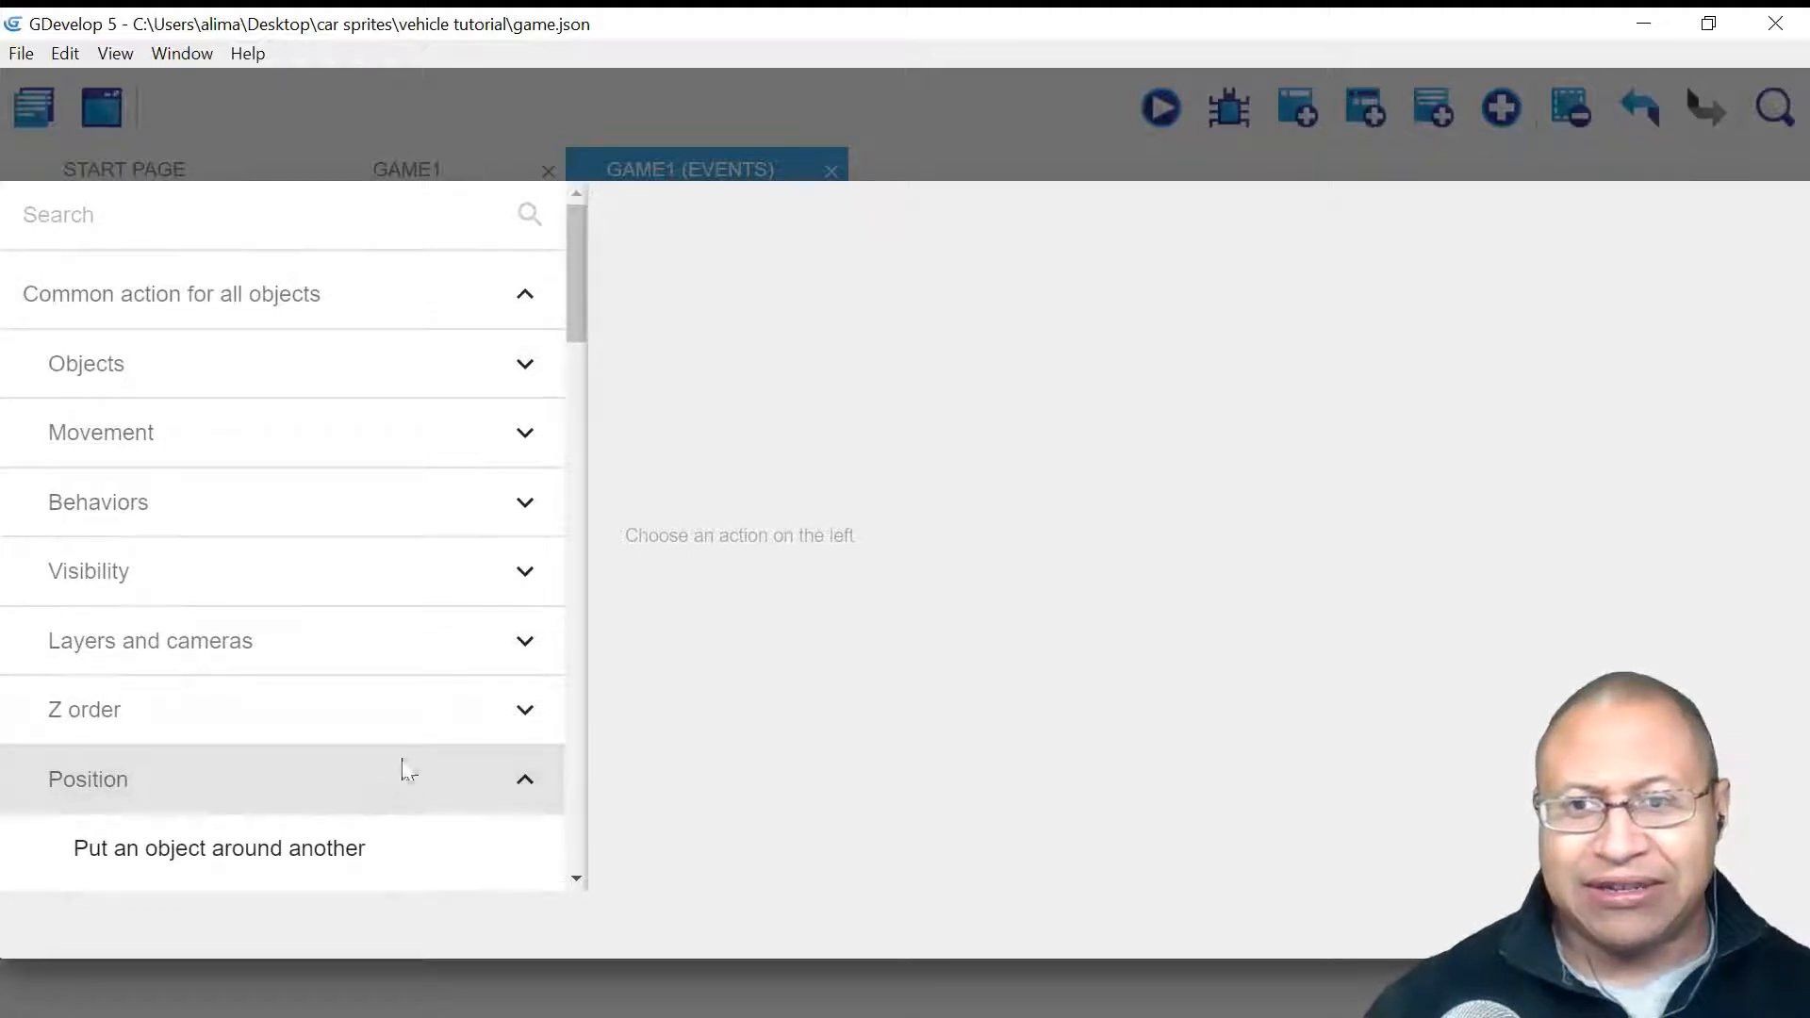
{"action": "scroll", "coordinate": [577, 310], "scroll_direction": "down", "scroll_amount": 2}
{"action": "left_click_drag", "start_coordinate": [581, 314], "coordinate": [569, 364]}
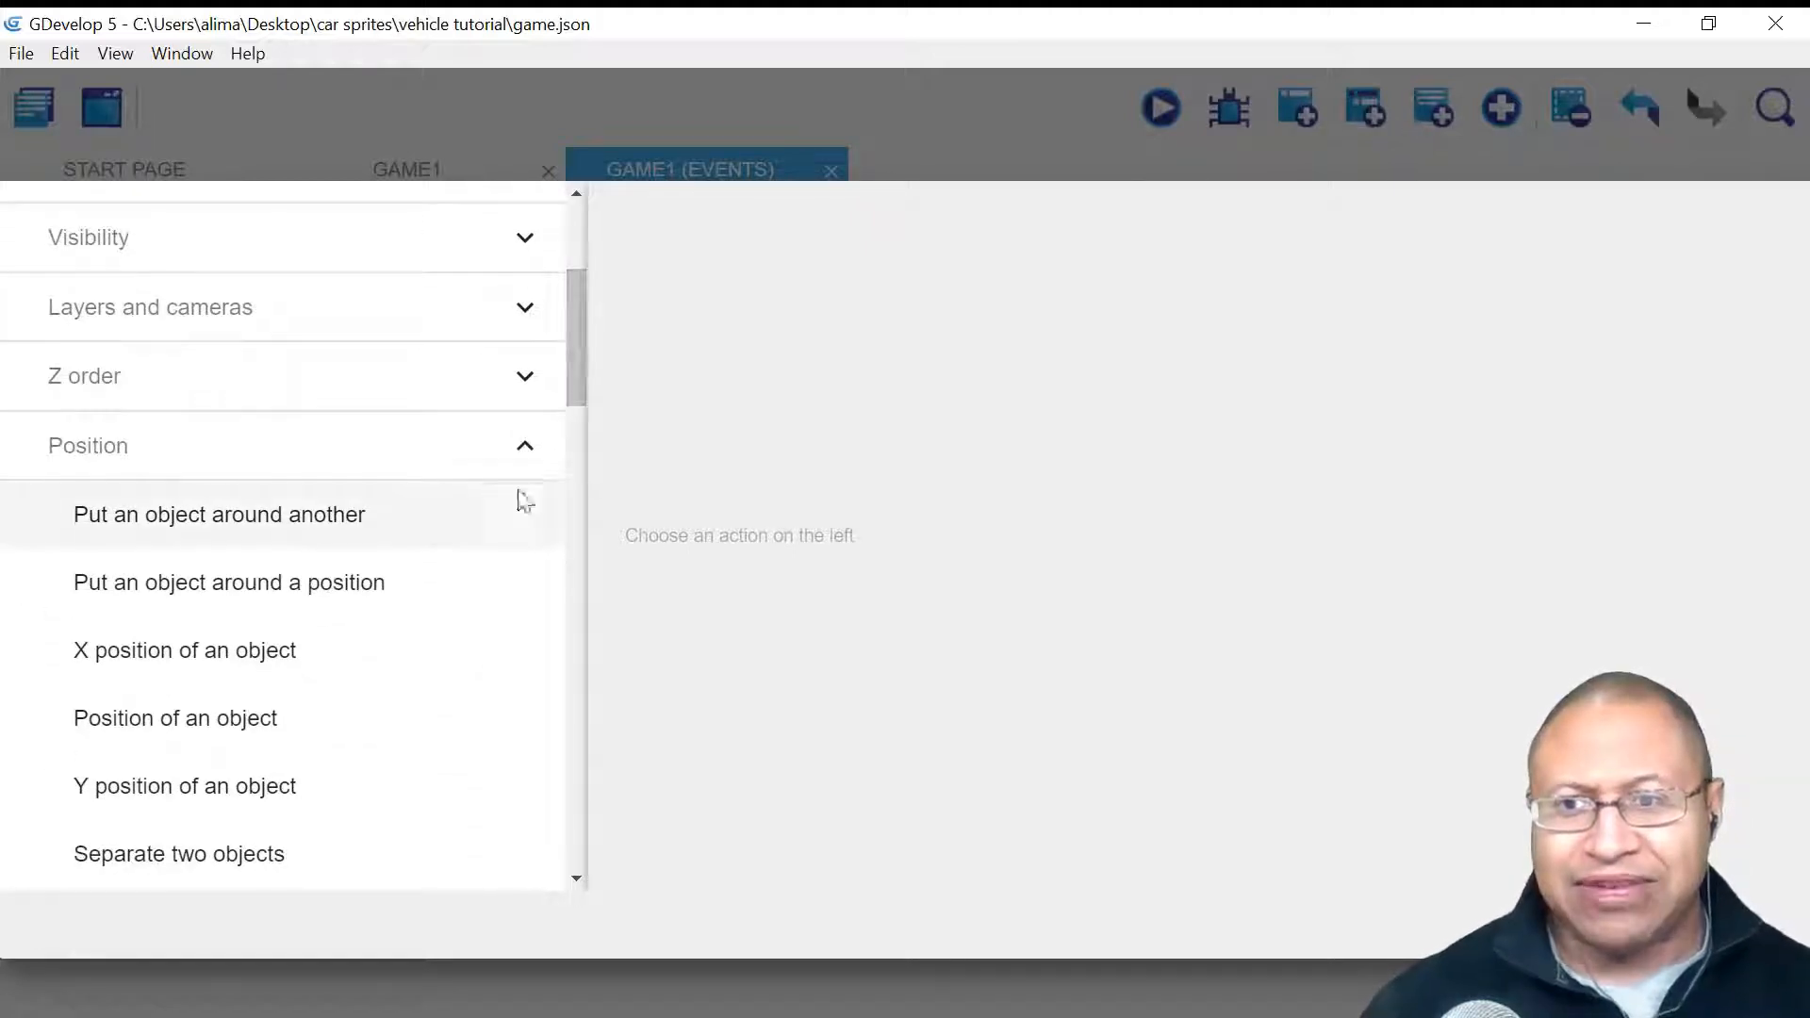
{"action": "left_click", "coordinate": [445, 528]}
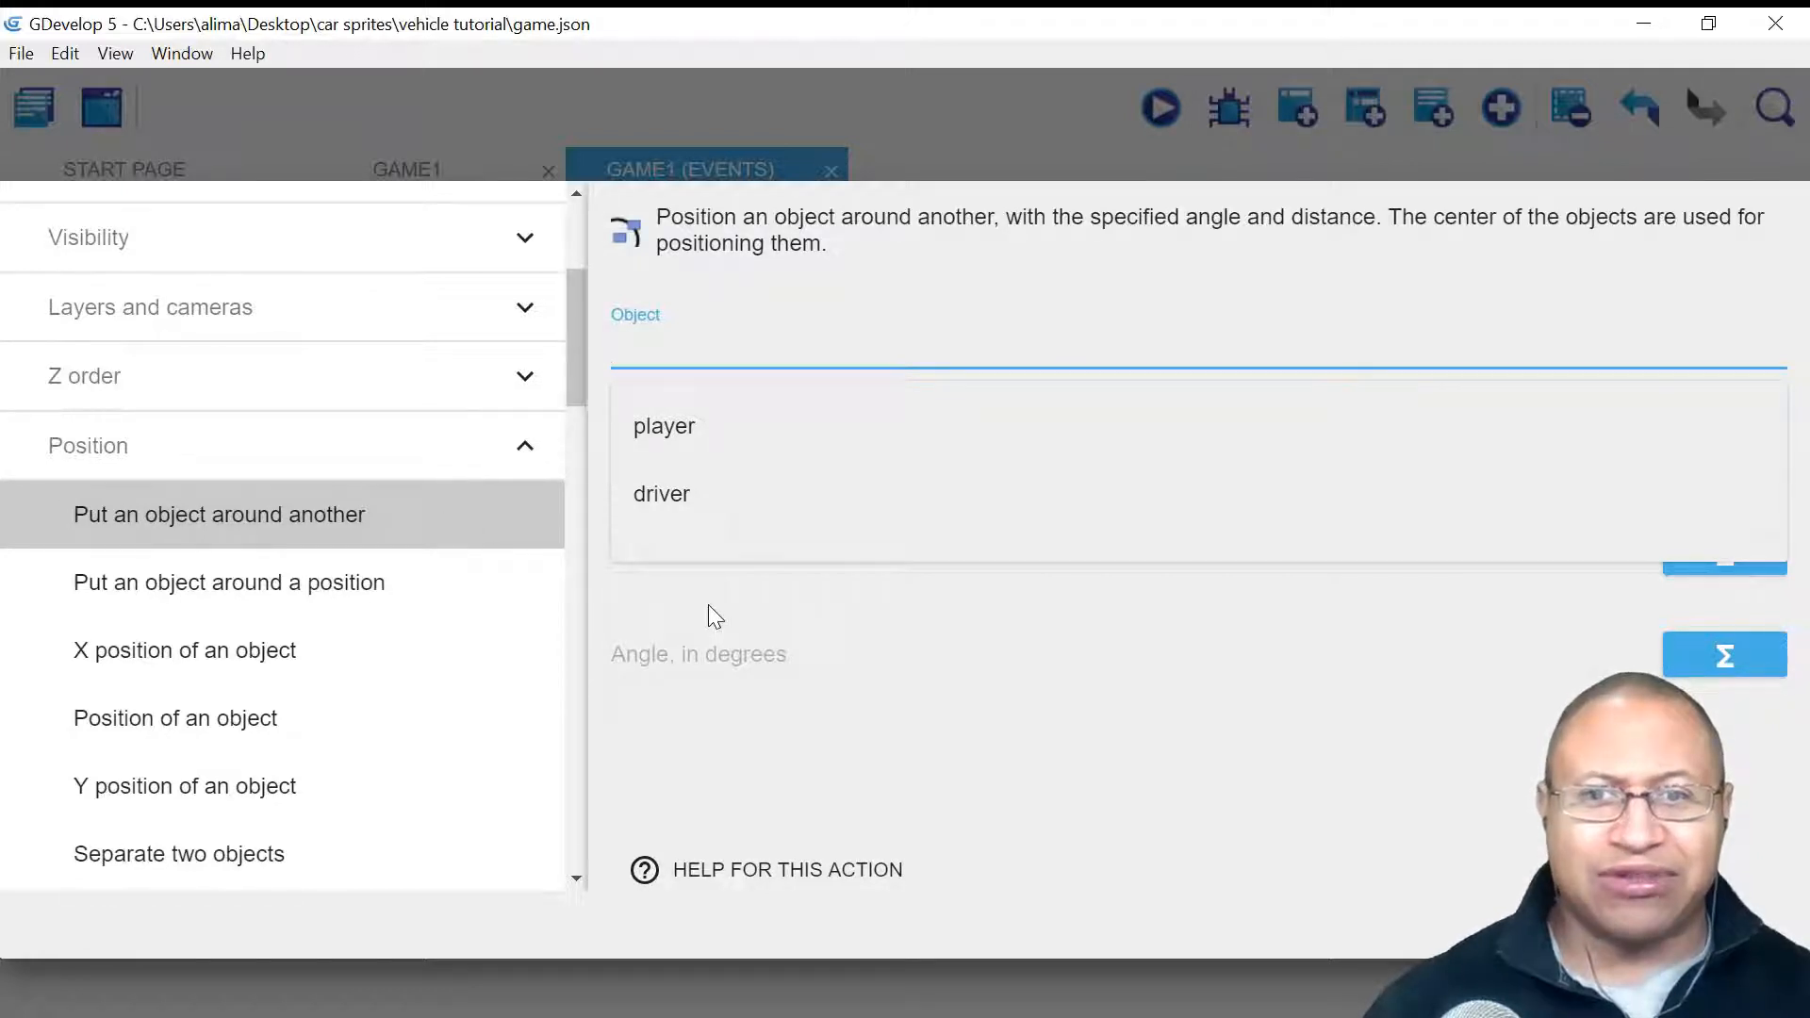
{"action": "left_click", "coordinate": [737, 495]}
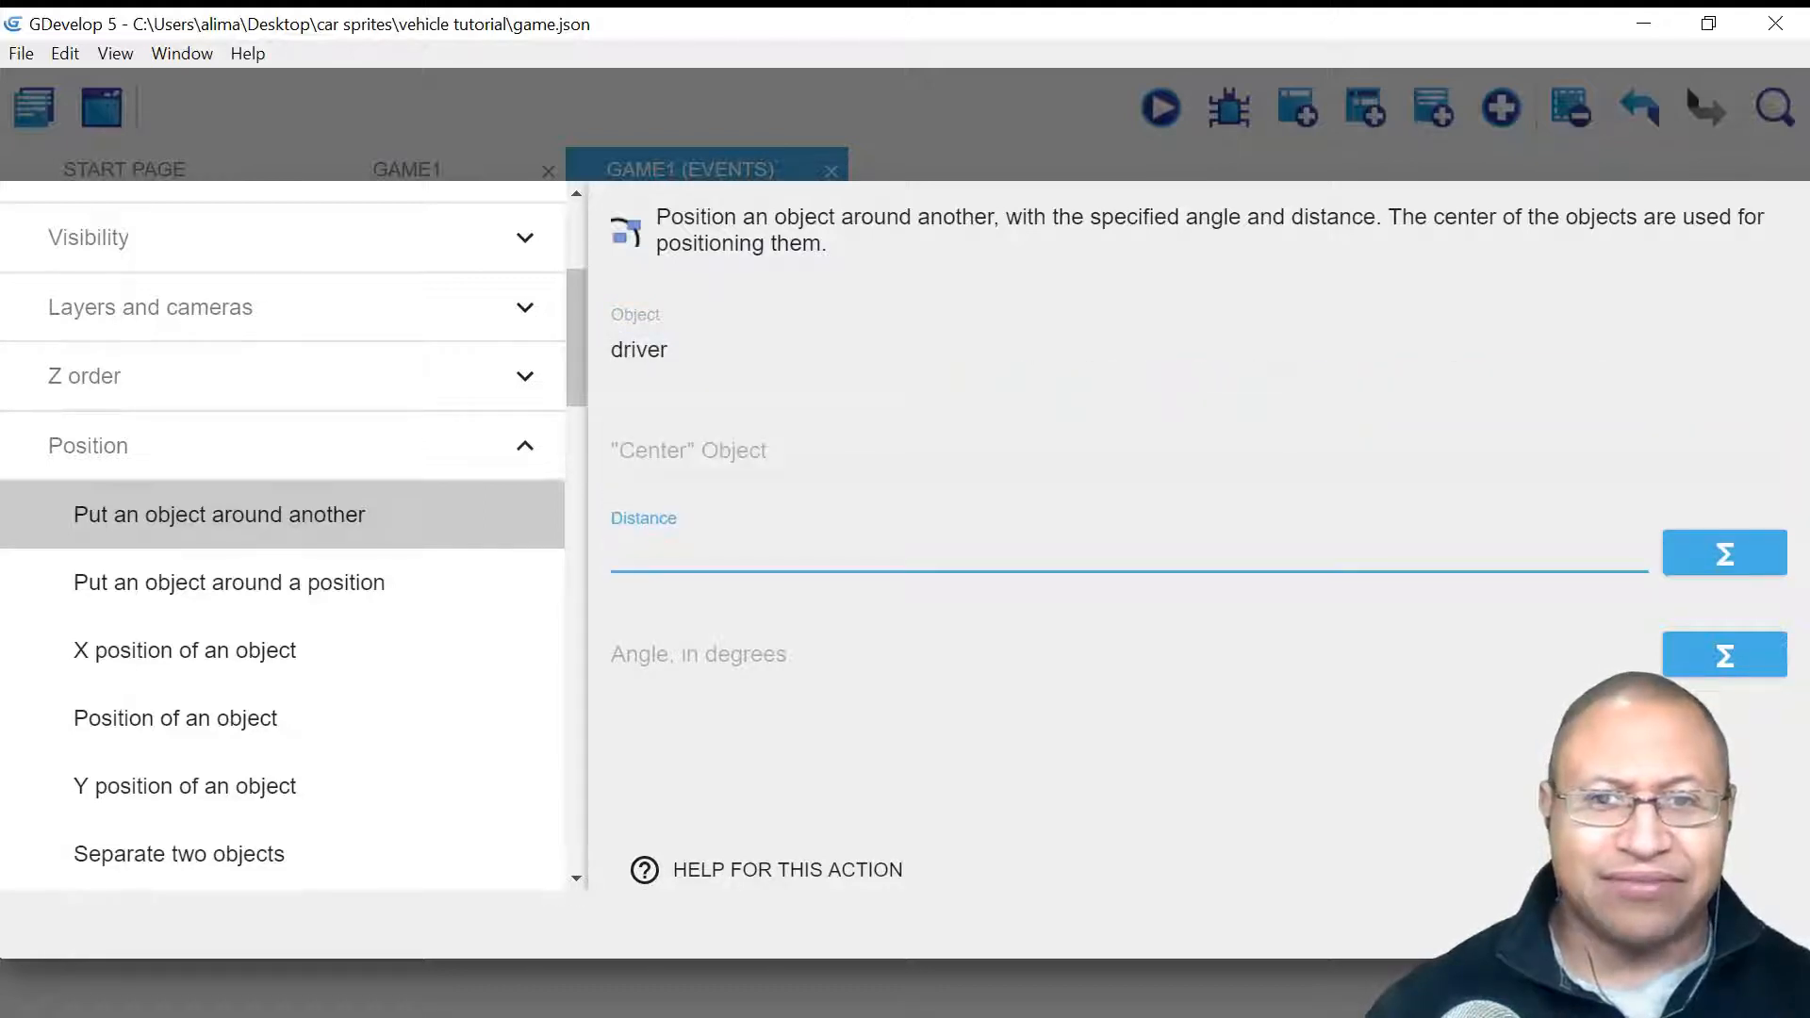
{"action": "left_click", "coordinate": [1041, 779]}
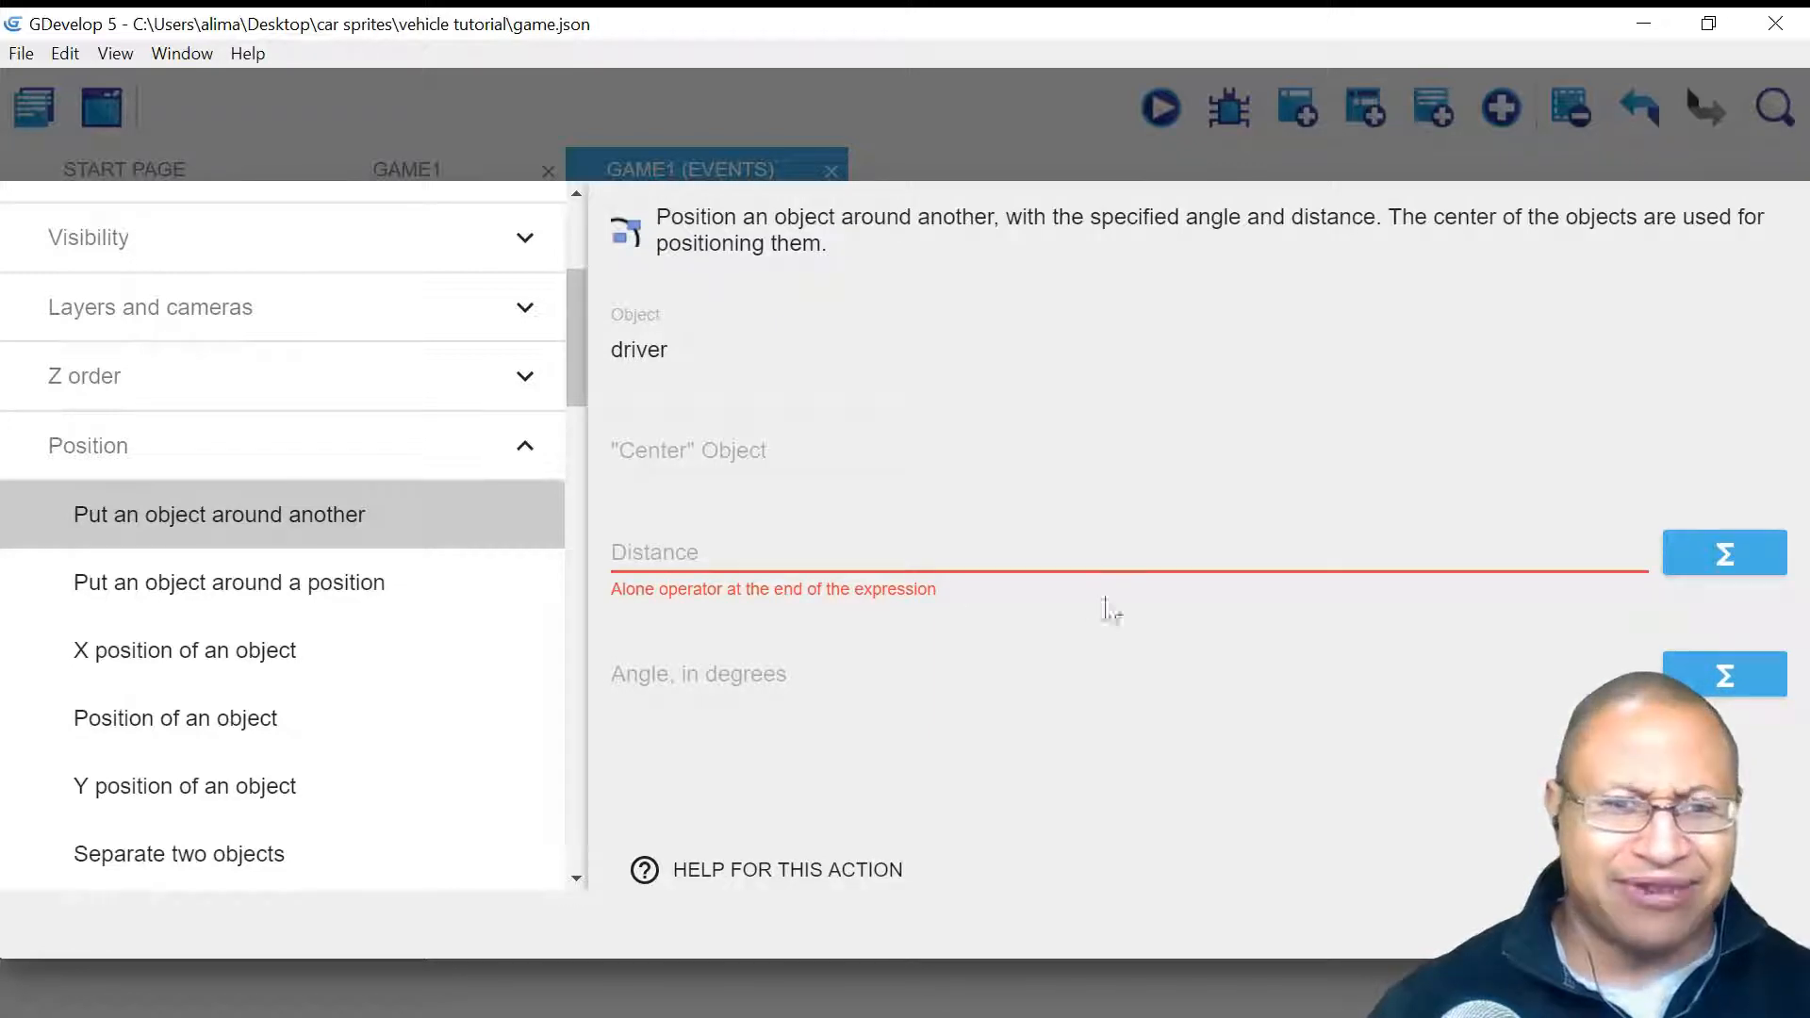
{"action": "left_click", "coordinate": [1737, 925]}
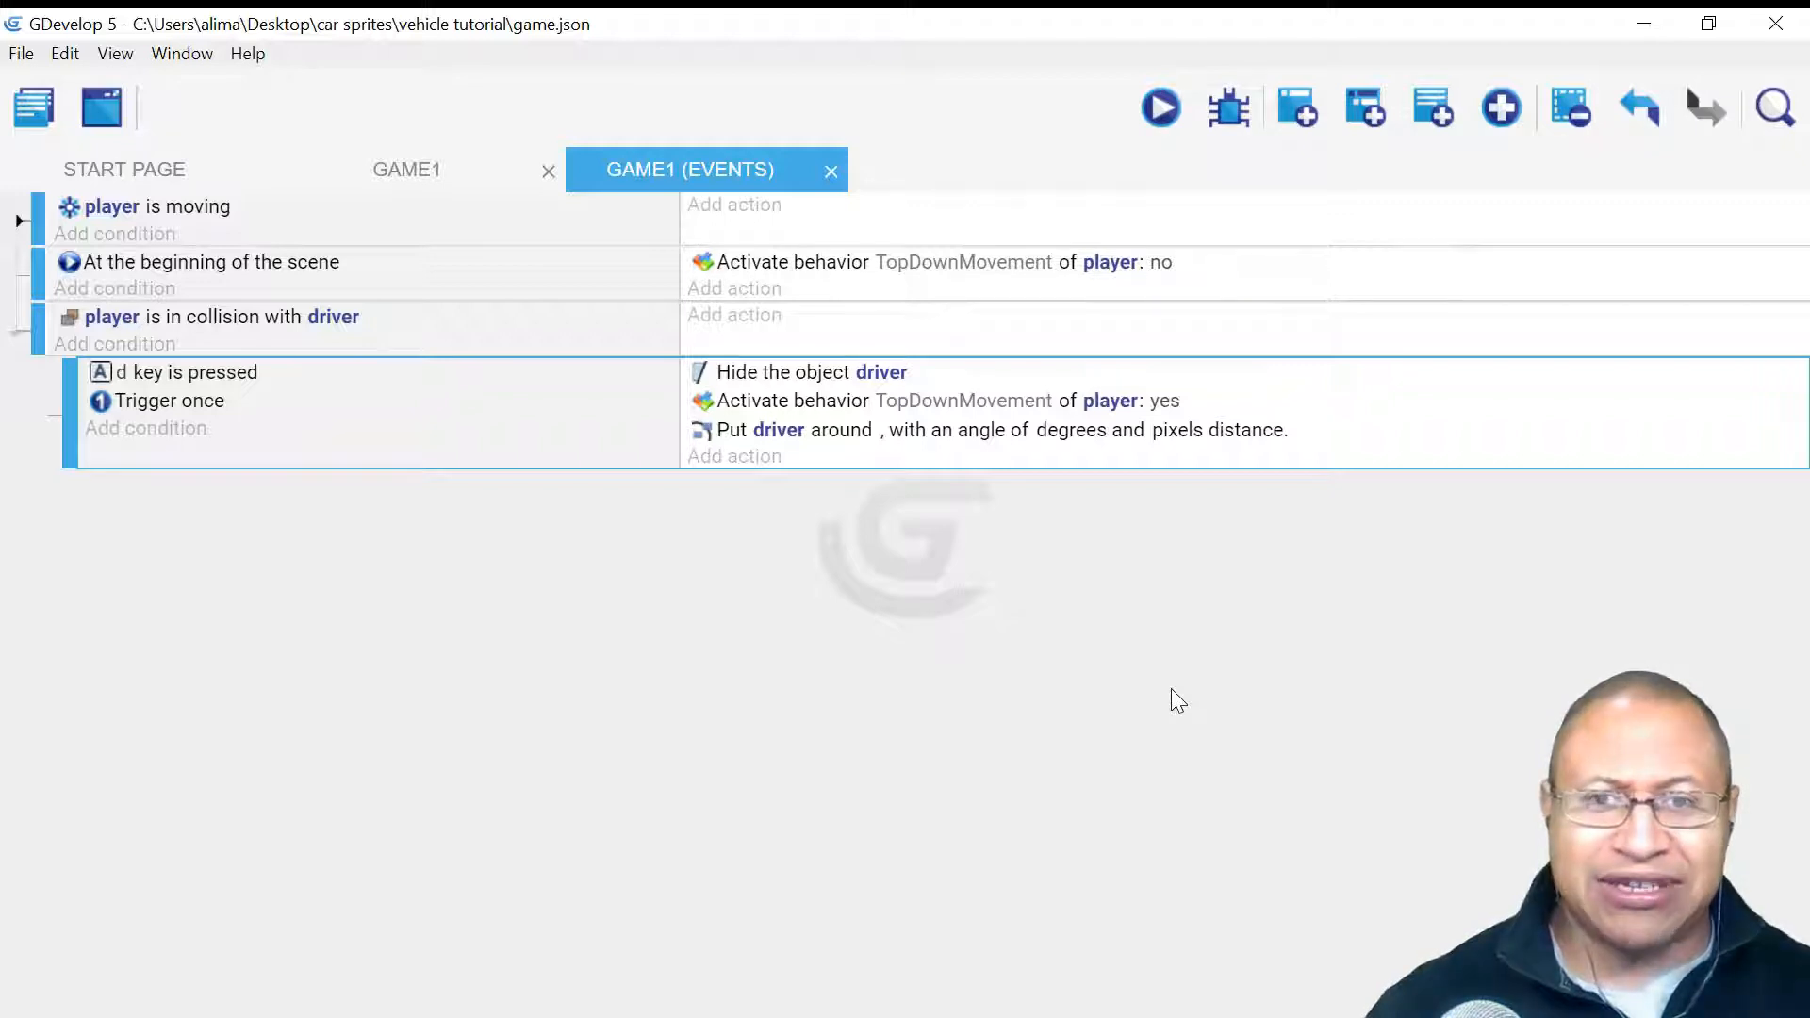
{"action": "left_click", "coordinate": [1163, 110]}
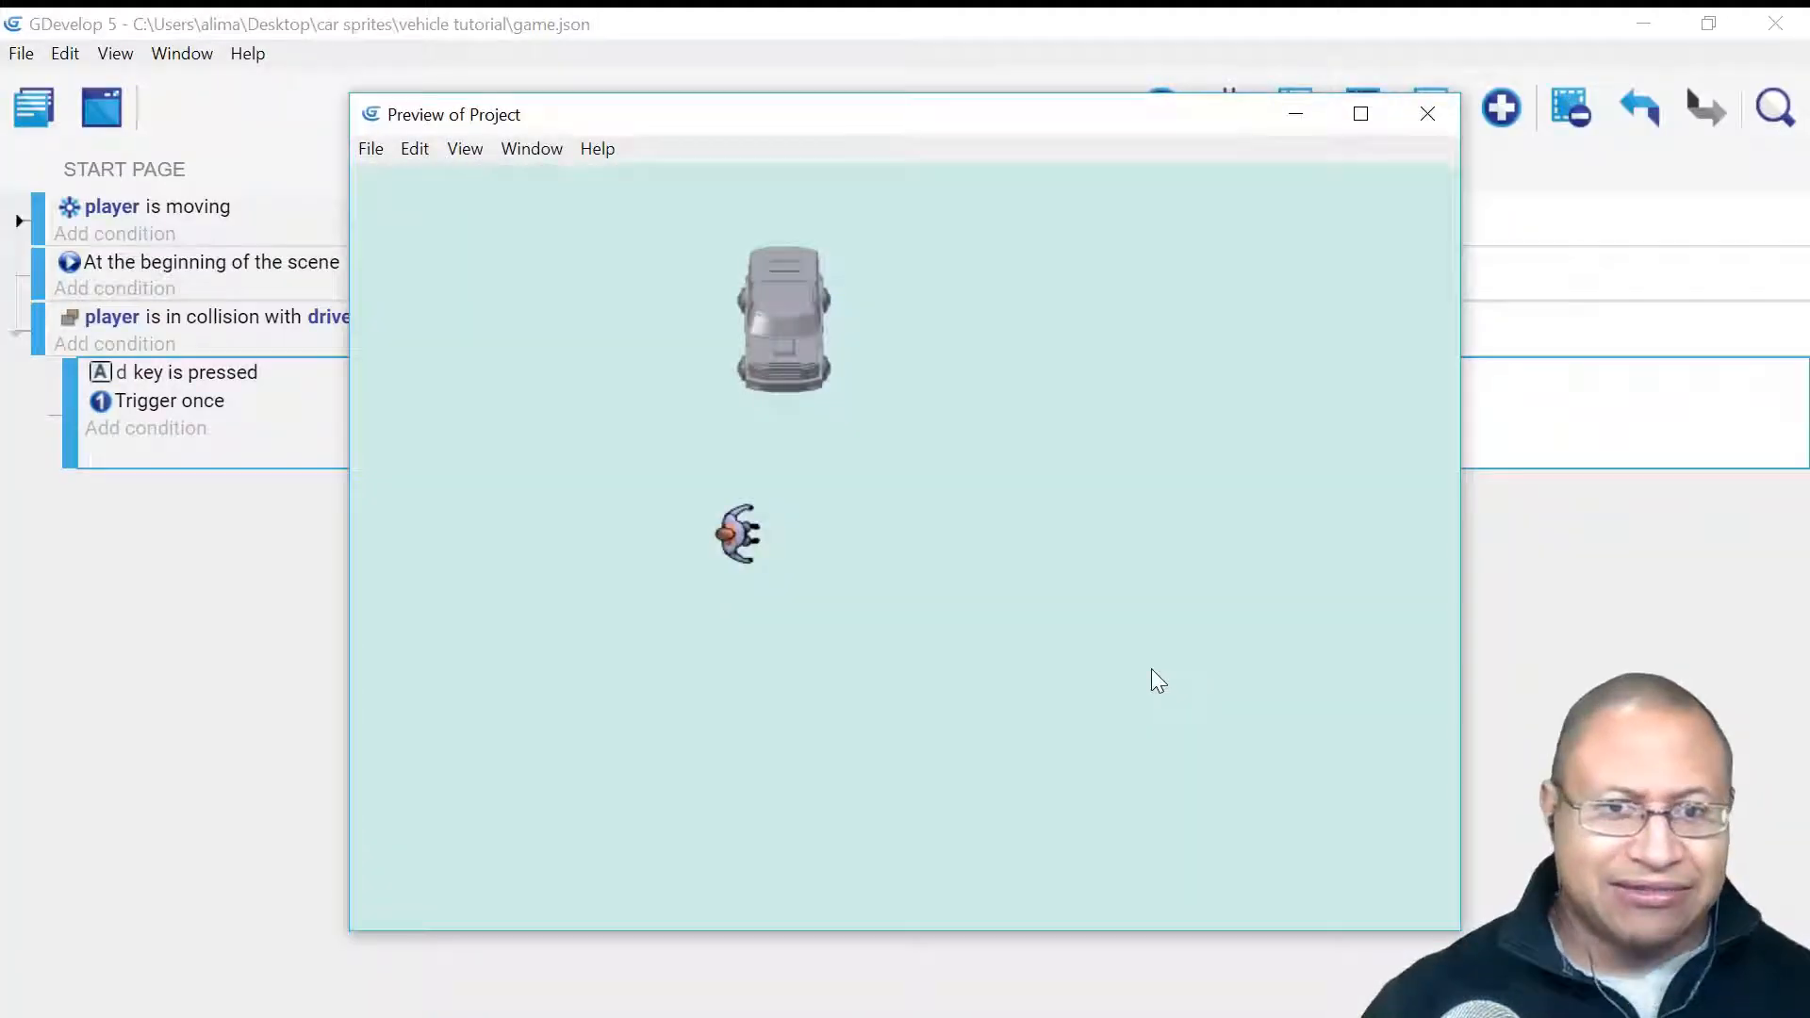
{"action": "key", "text": "Right"}
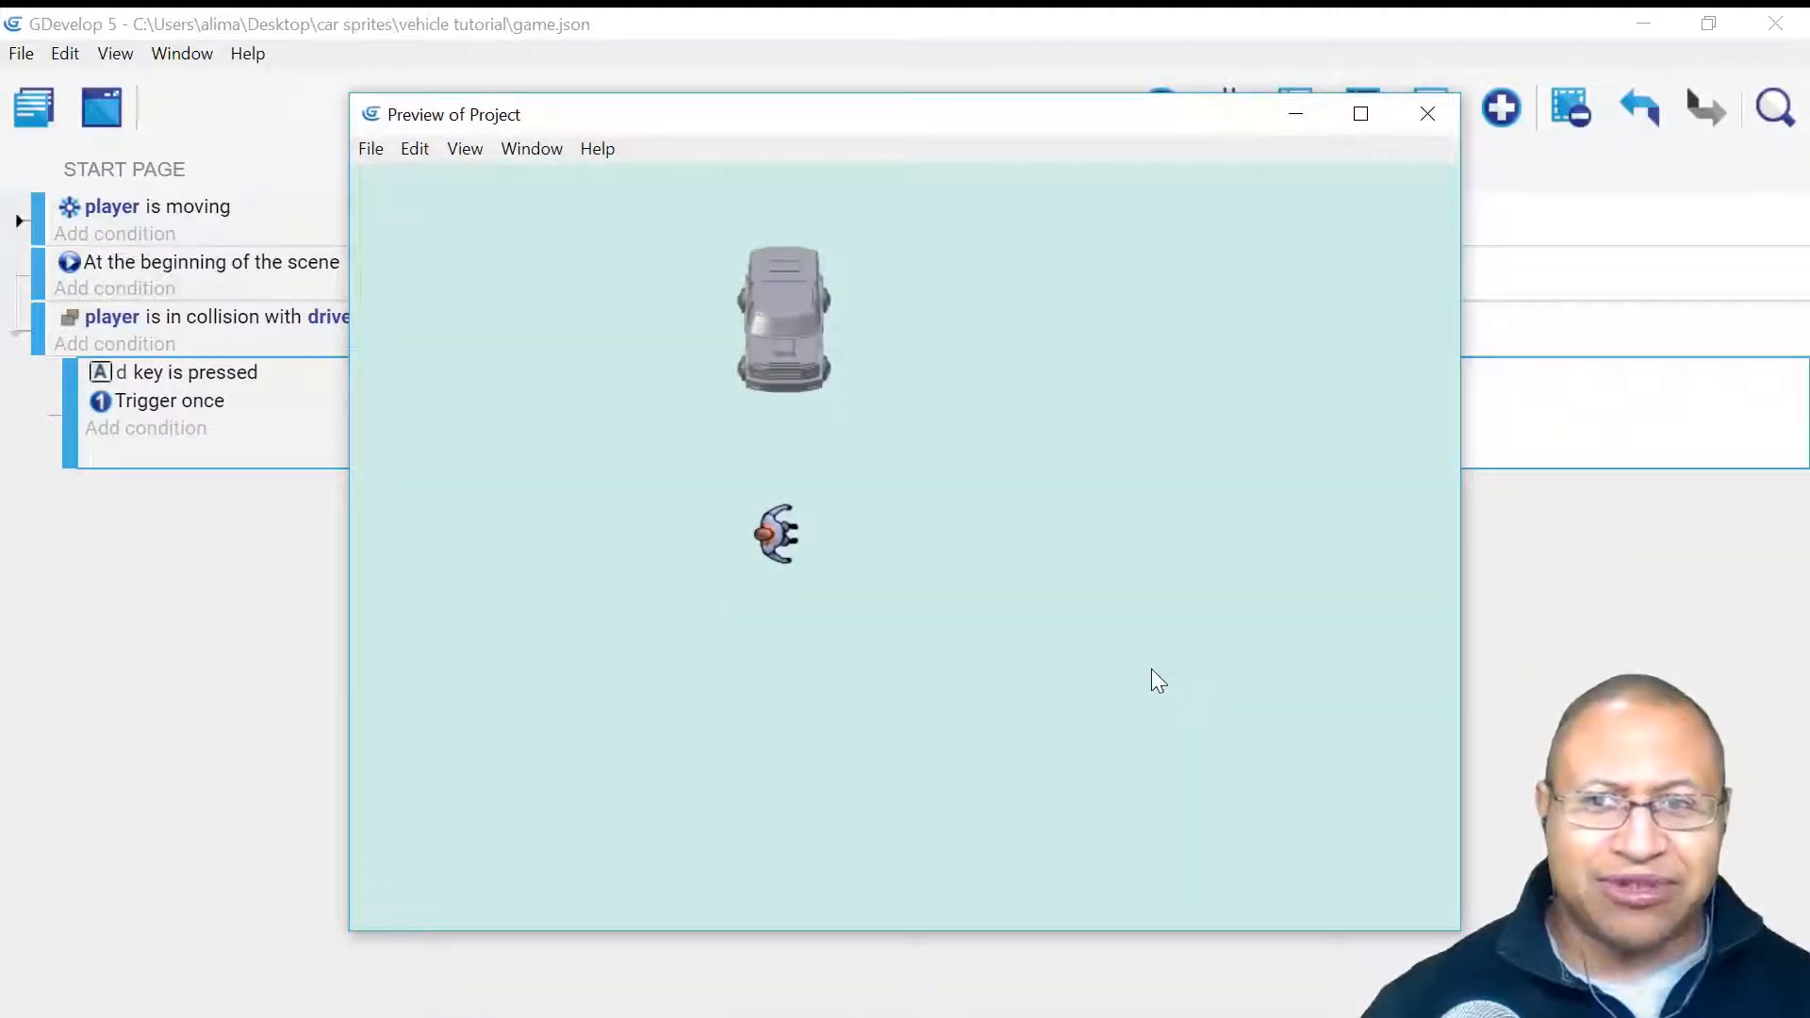
{"action": "key", "text": "Up"}
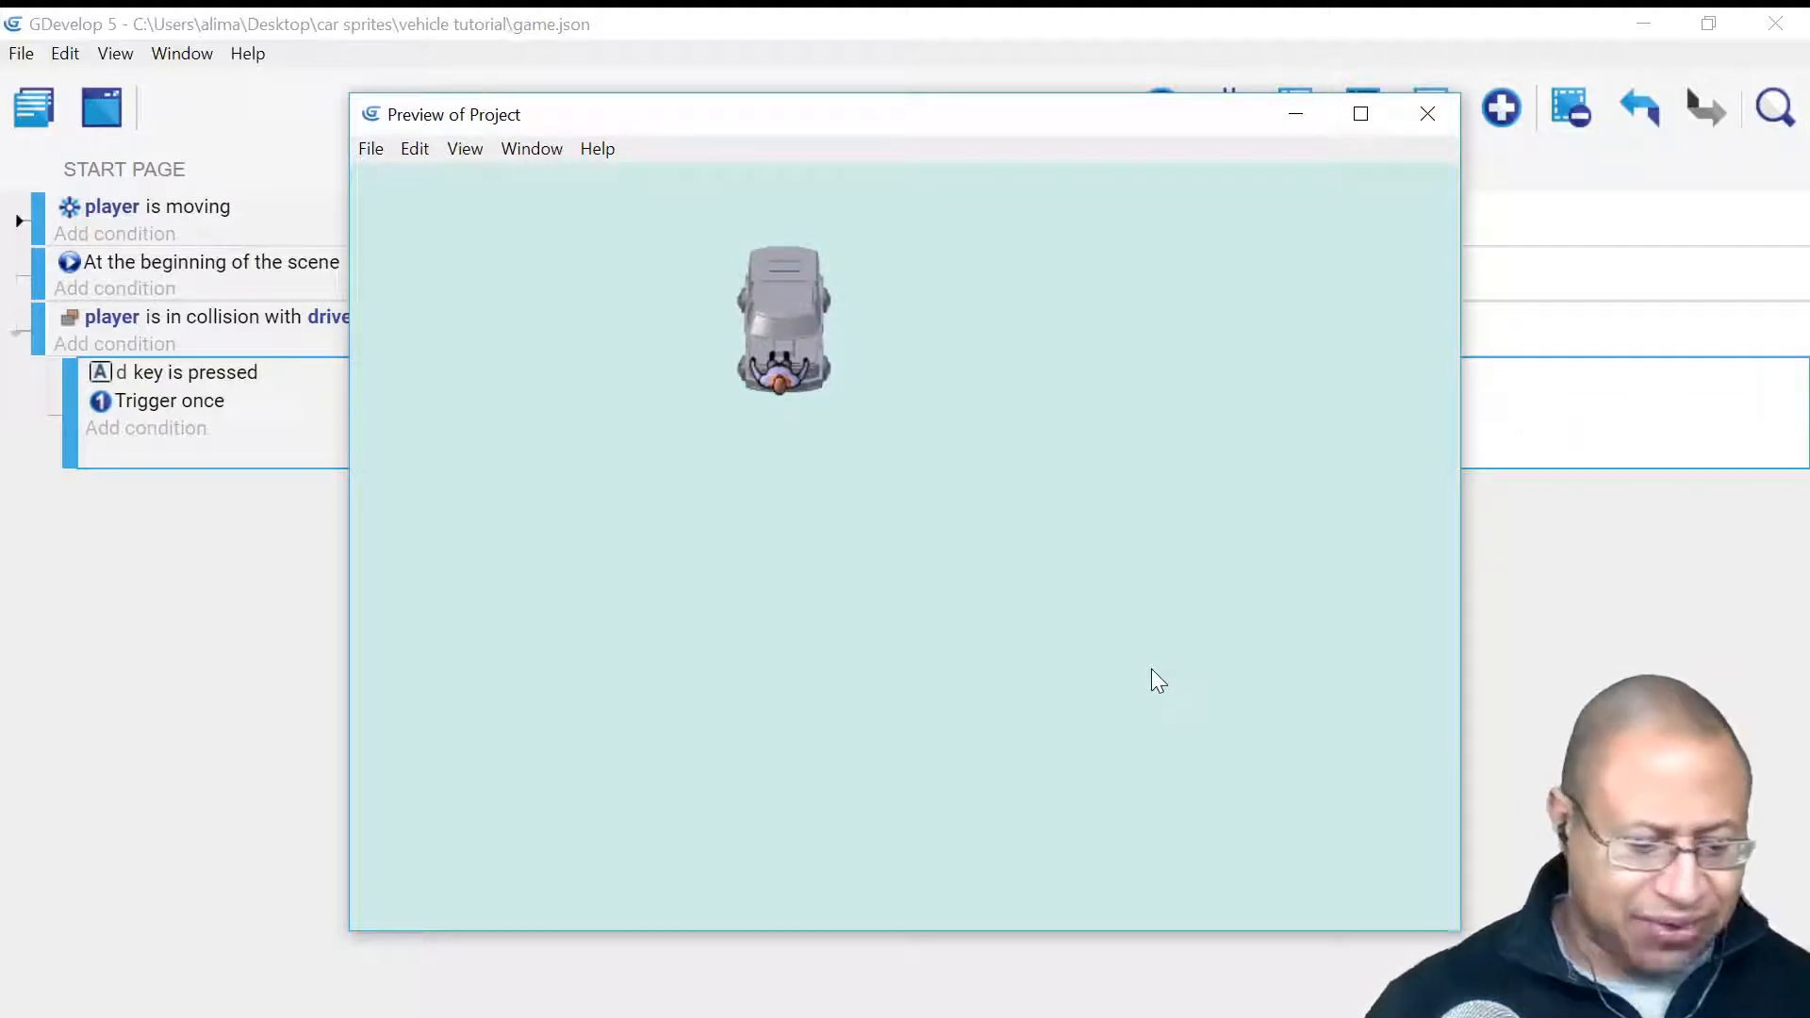
{"action": "key", "text": "d"}
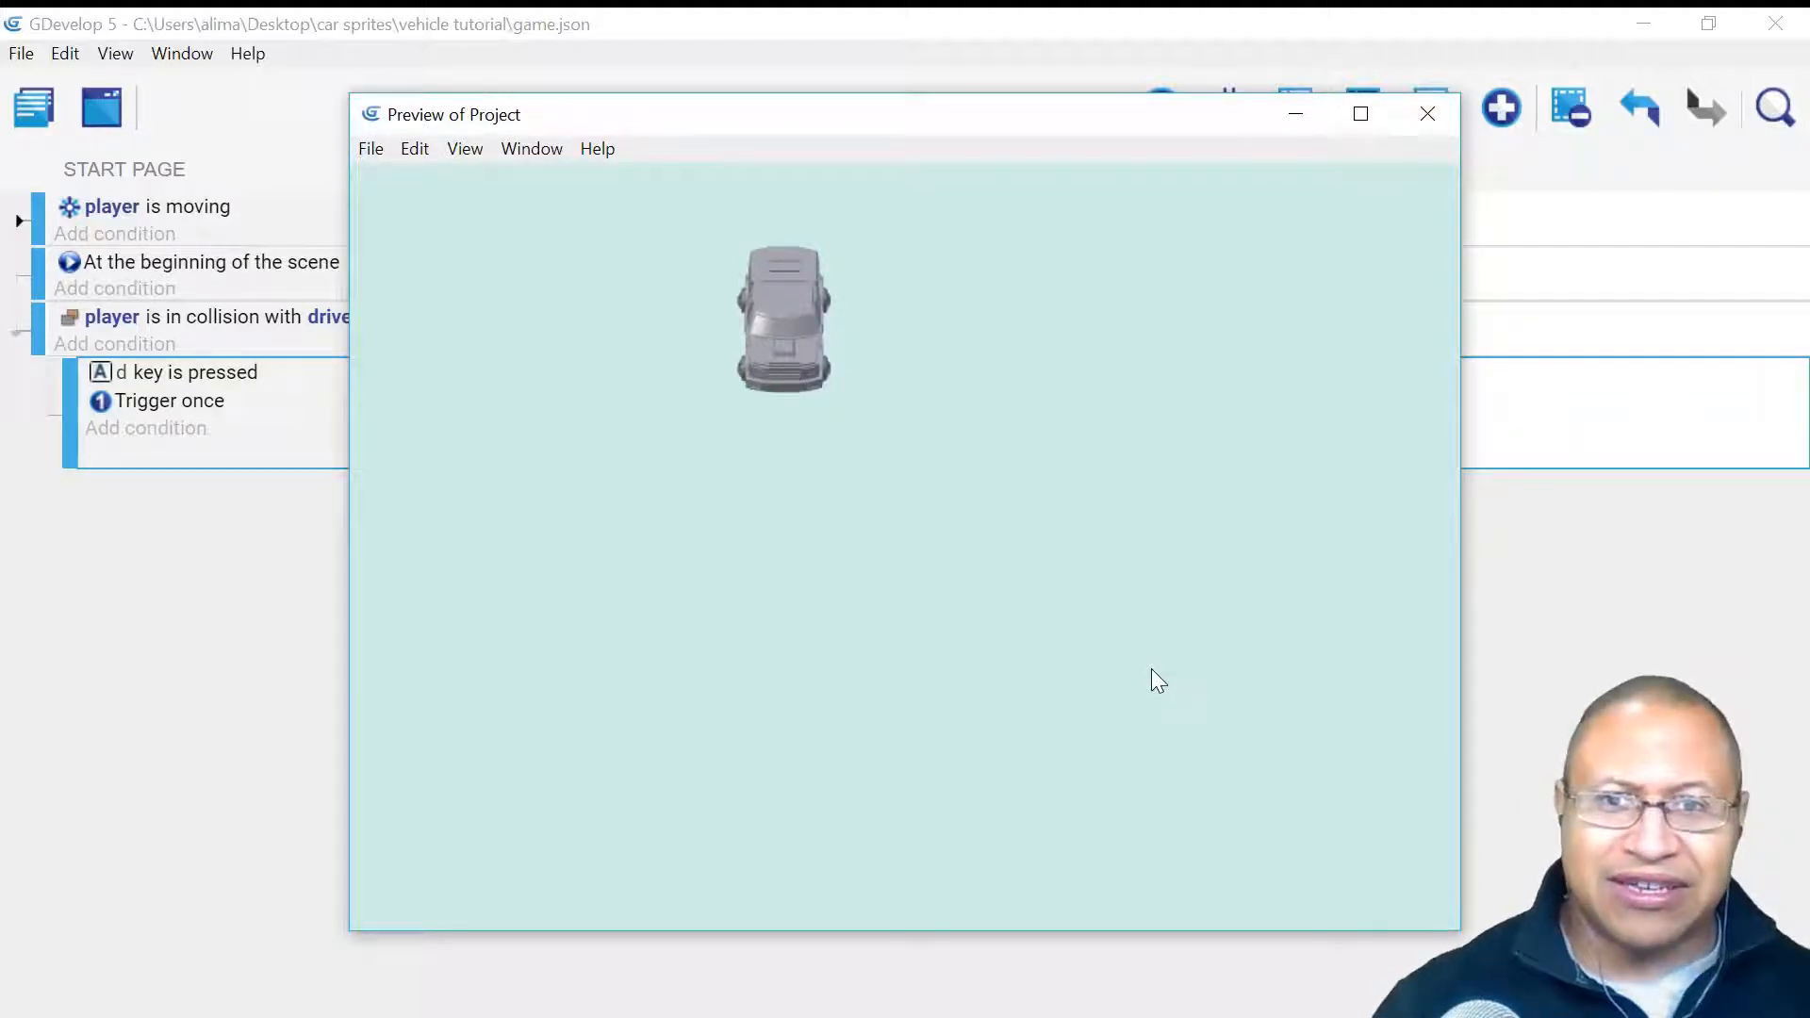
{"action": "key", "text": "Right"}
{"action": "key", "text": "Down"}
{"action": "key", "text": "Left"}
{"action": "key", "text": "Up"}
{"action": "key", "text": "Right"}
{"action": "key", "text": "Down"}
{"action": "key", "text": "Left"}
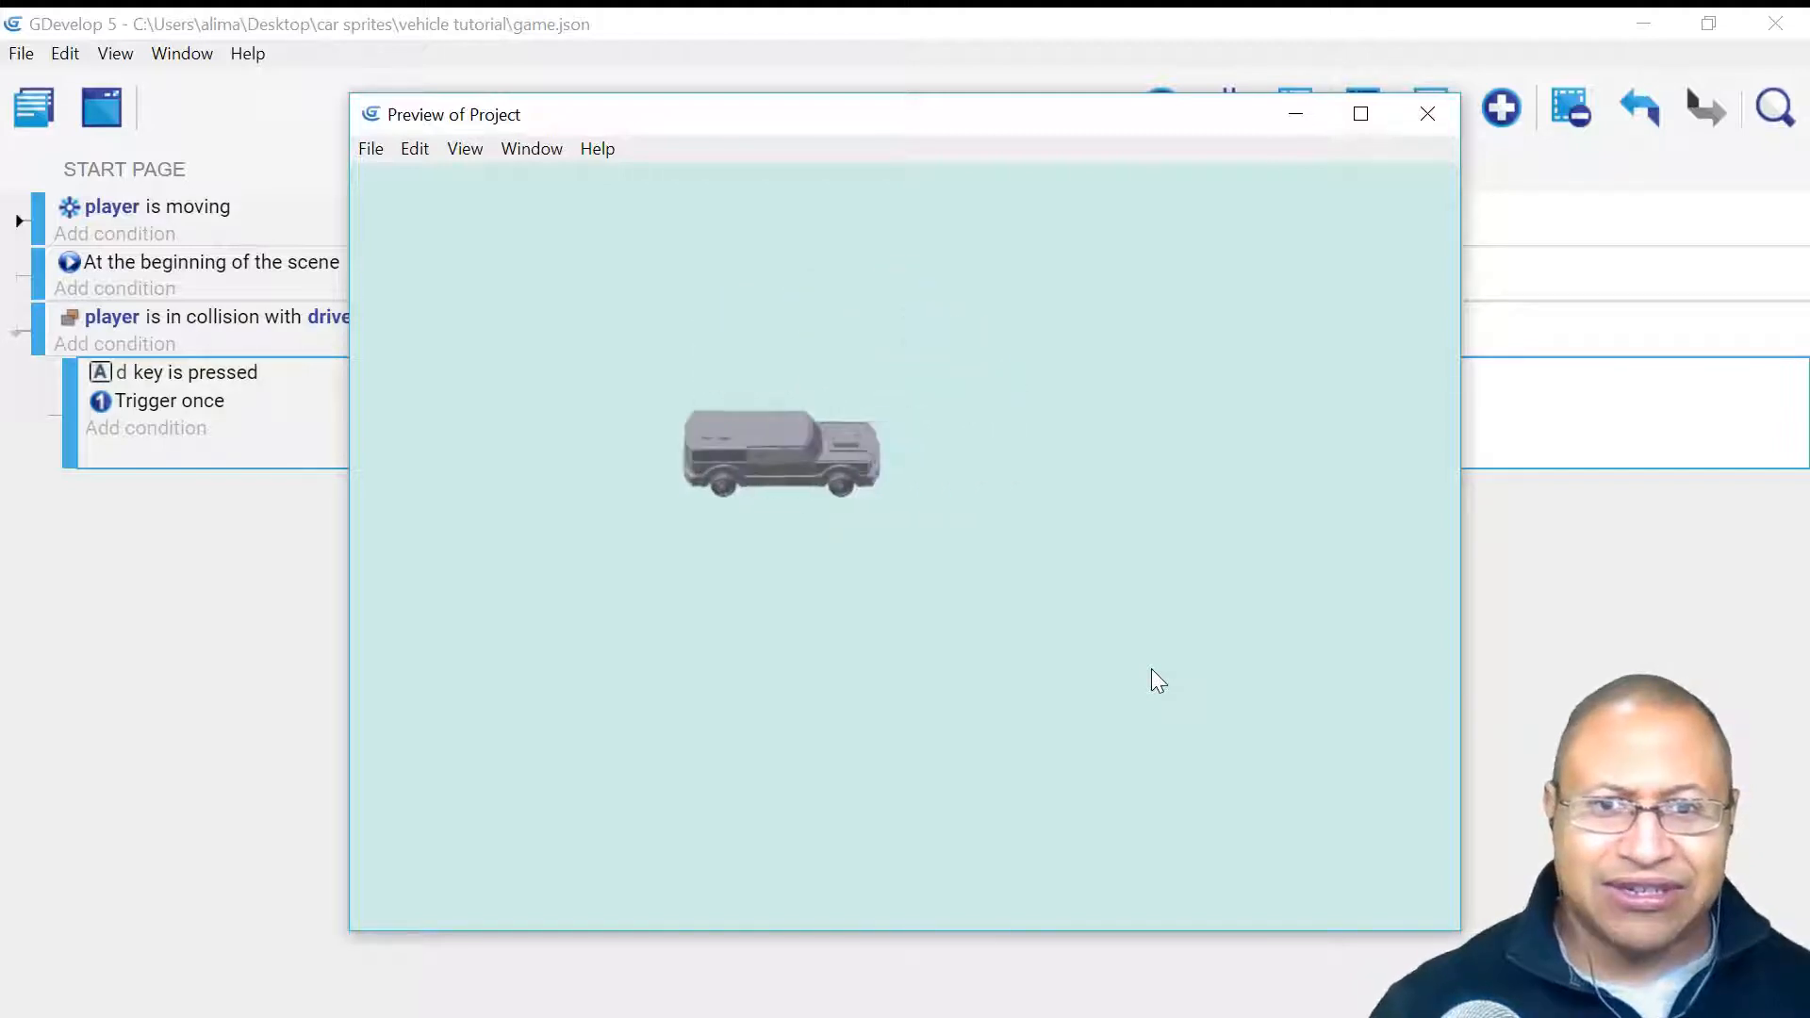
{"action": "key", "text": "Right"}
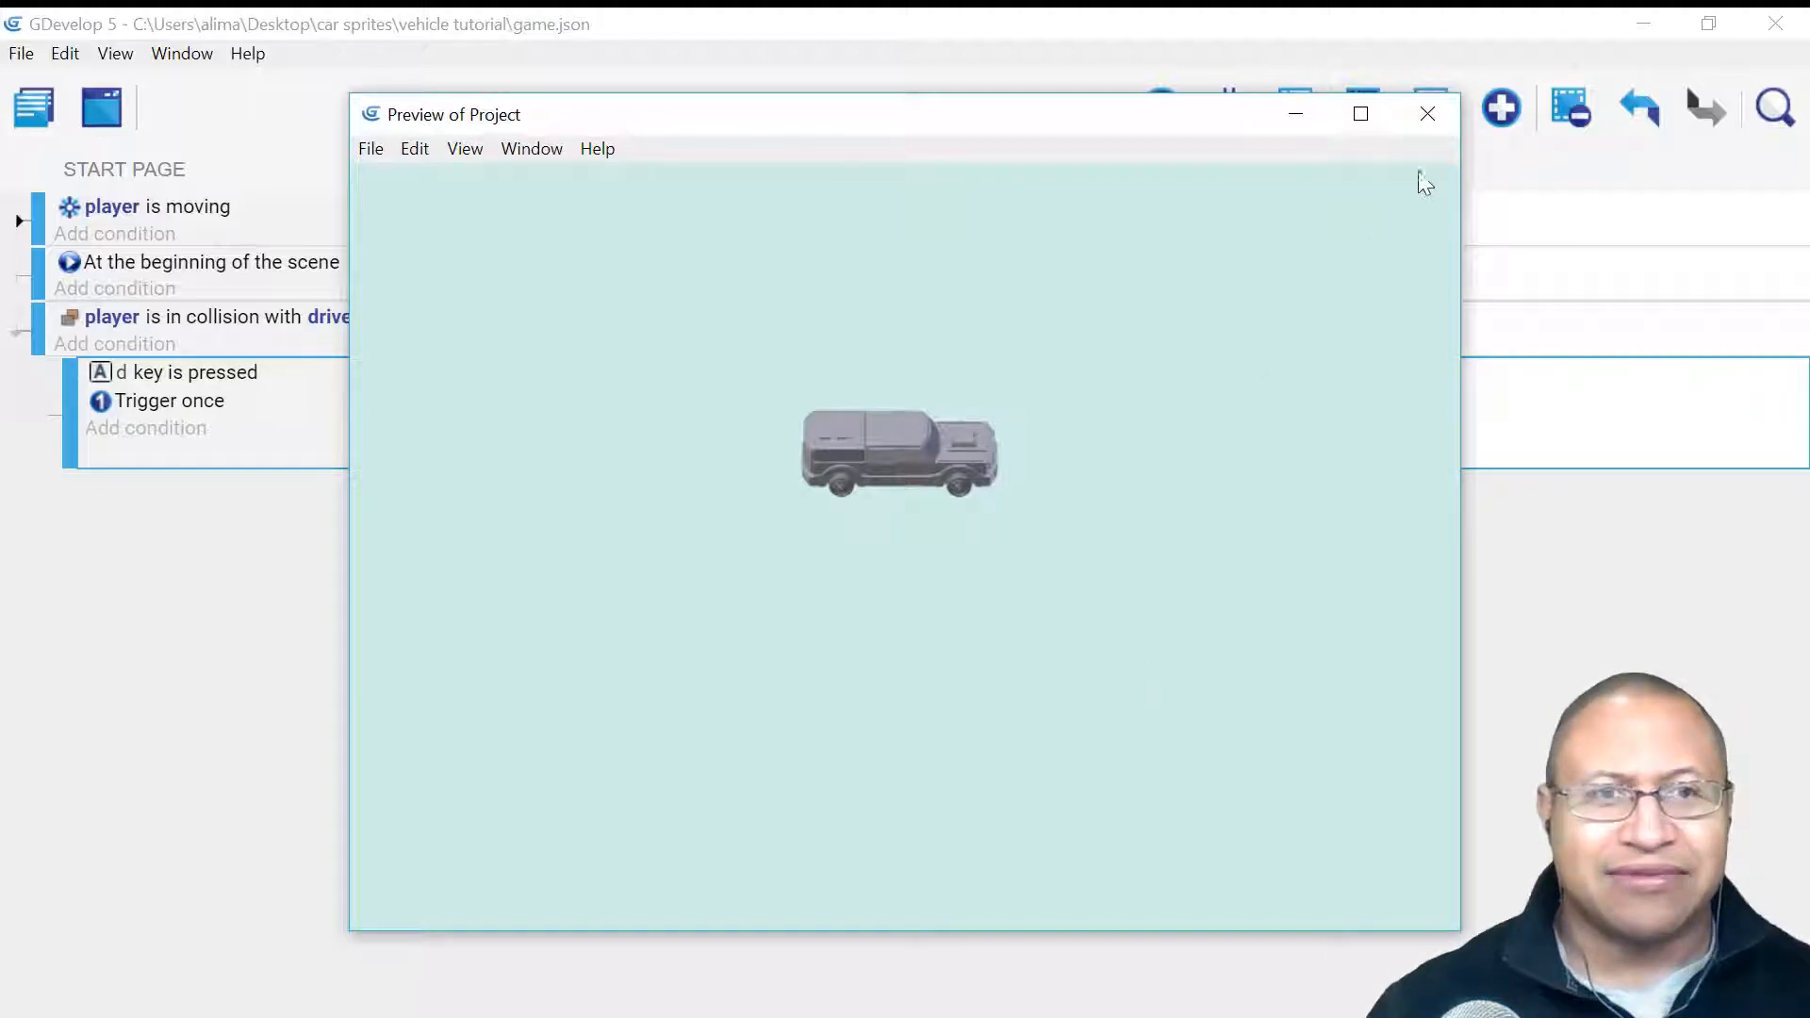
{"action": "left_click", "coordinate": [1427, 114]}
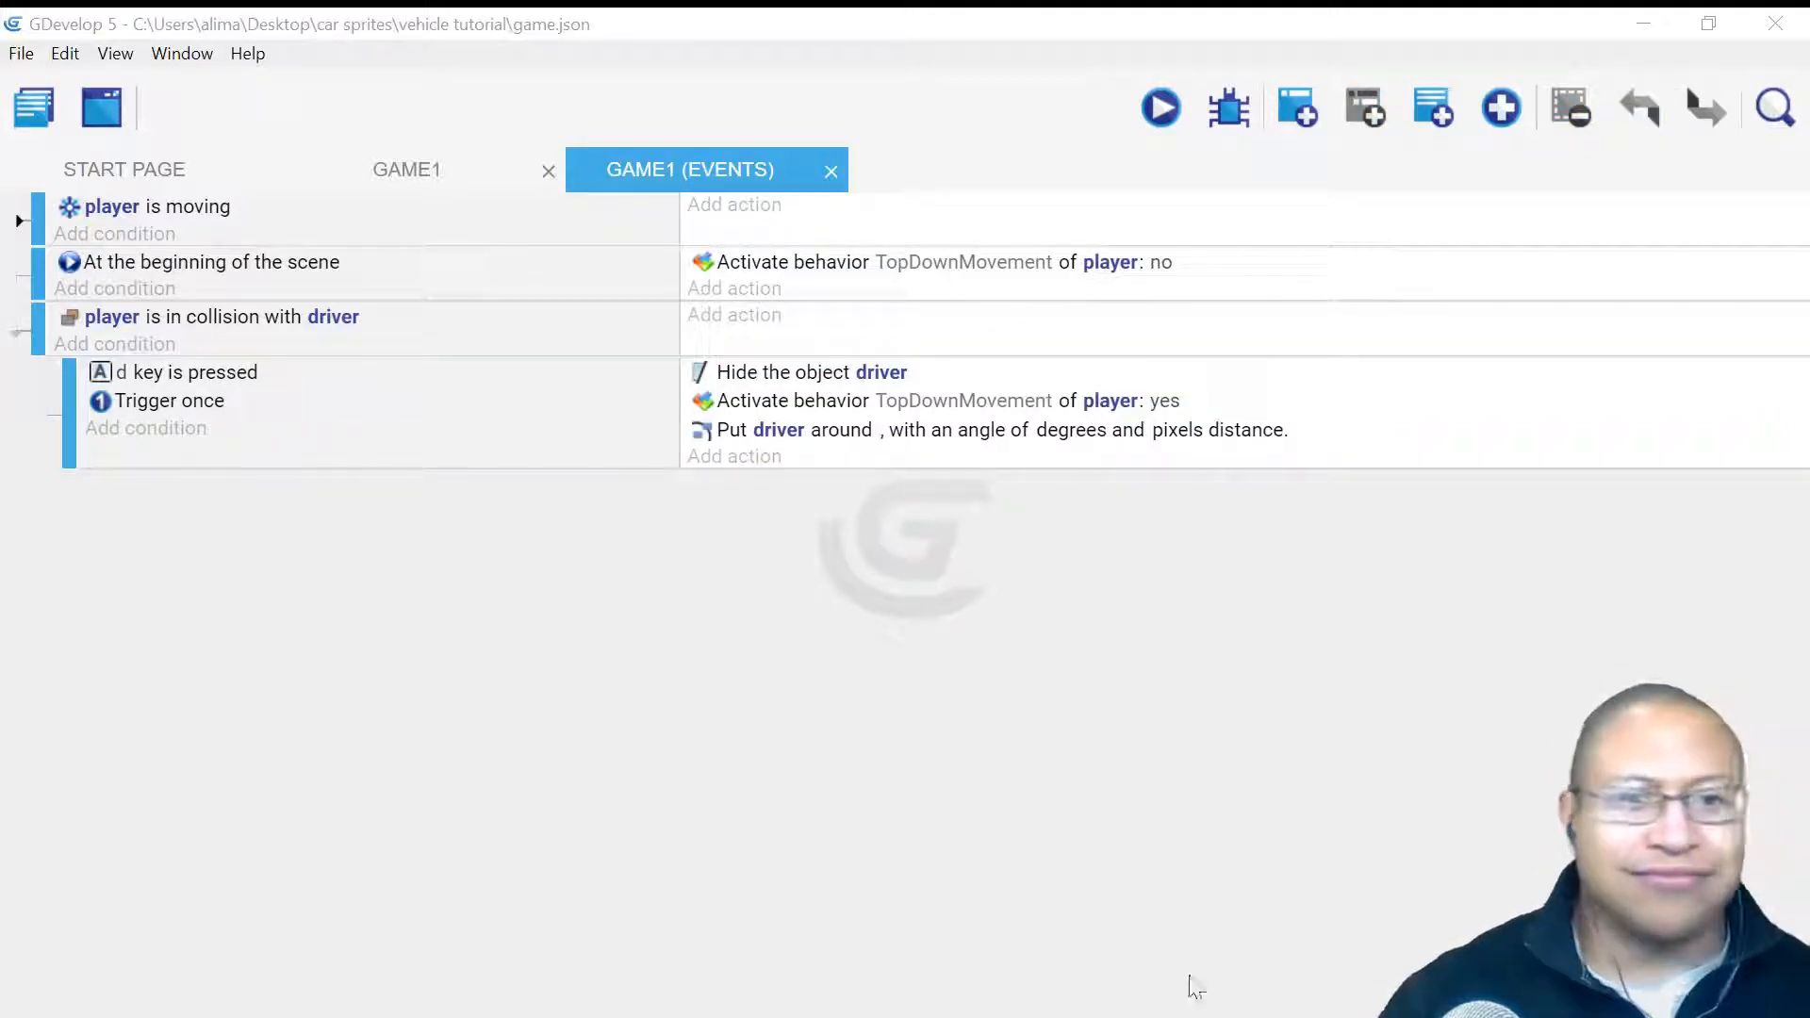
- Select the player–driver collision event and append a new empty event after it
{"action": "left_click", "coordinate": [1209, 829]}
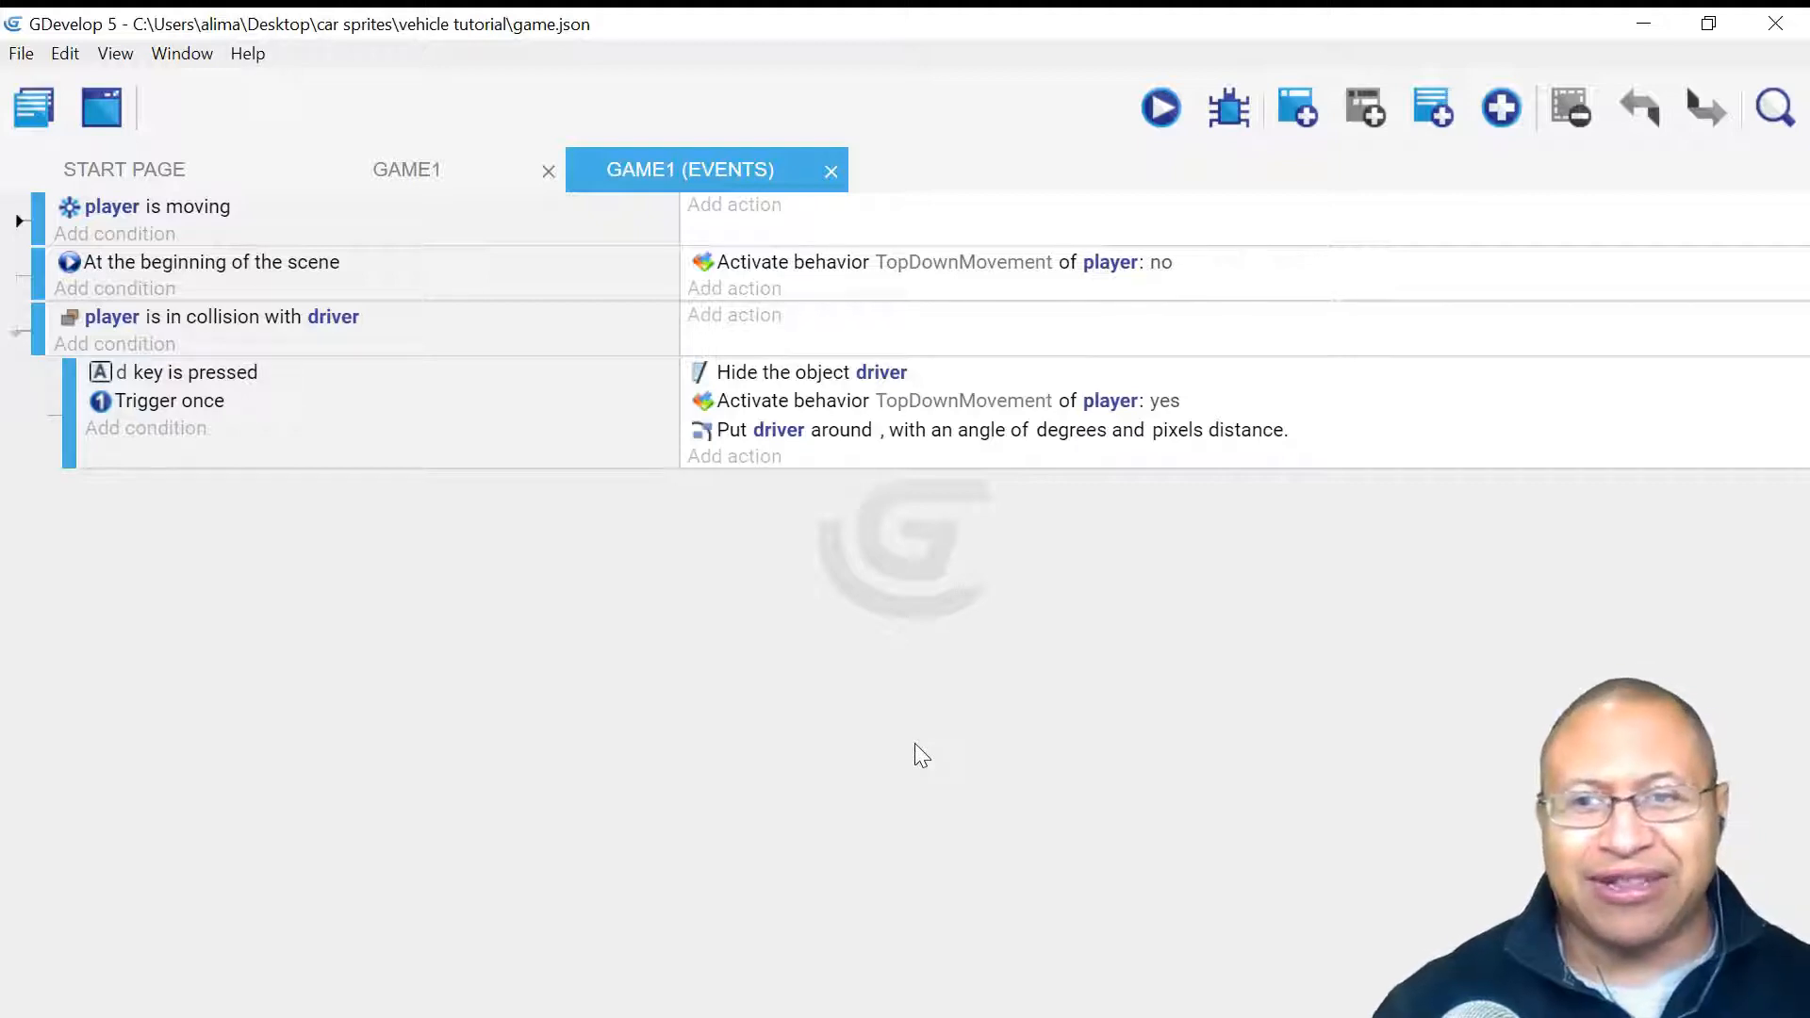
{"action": "left_click", "coordinate": [452, 337]}
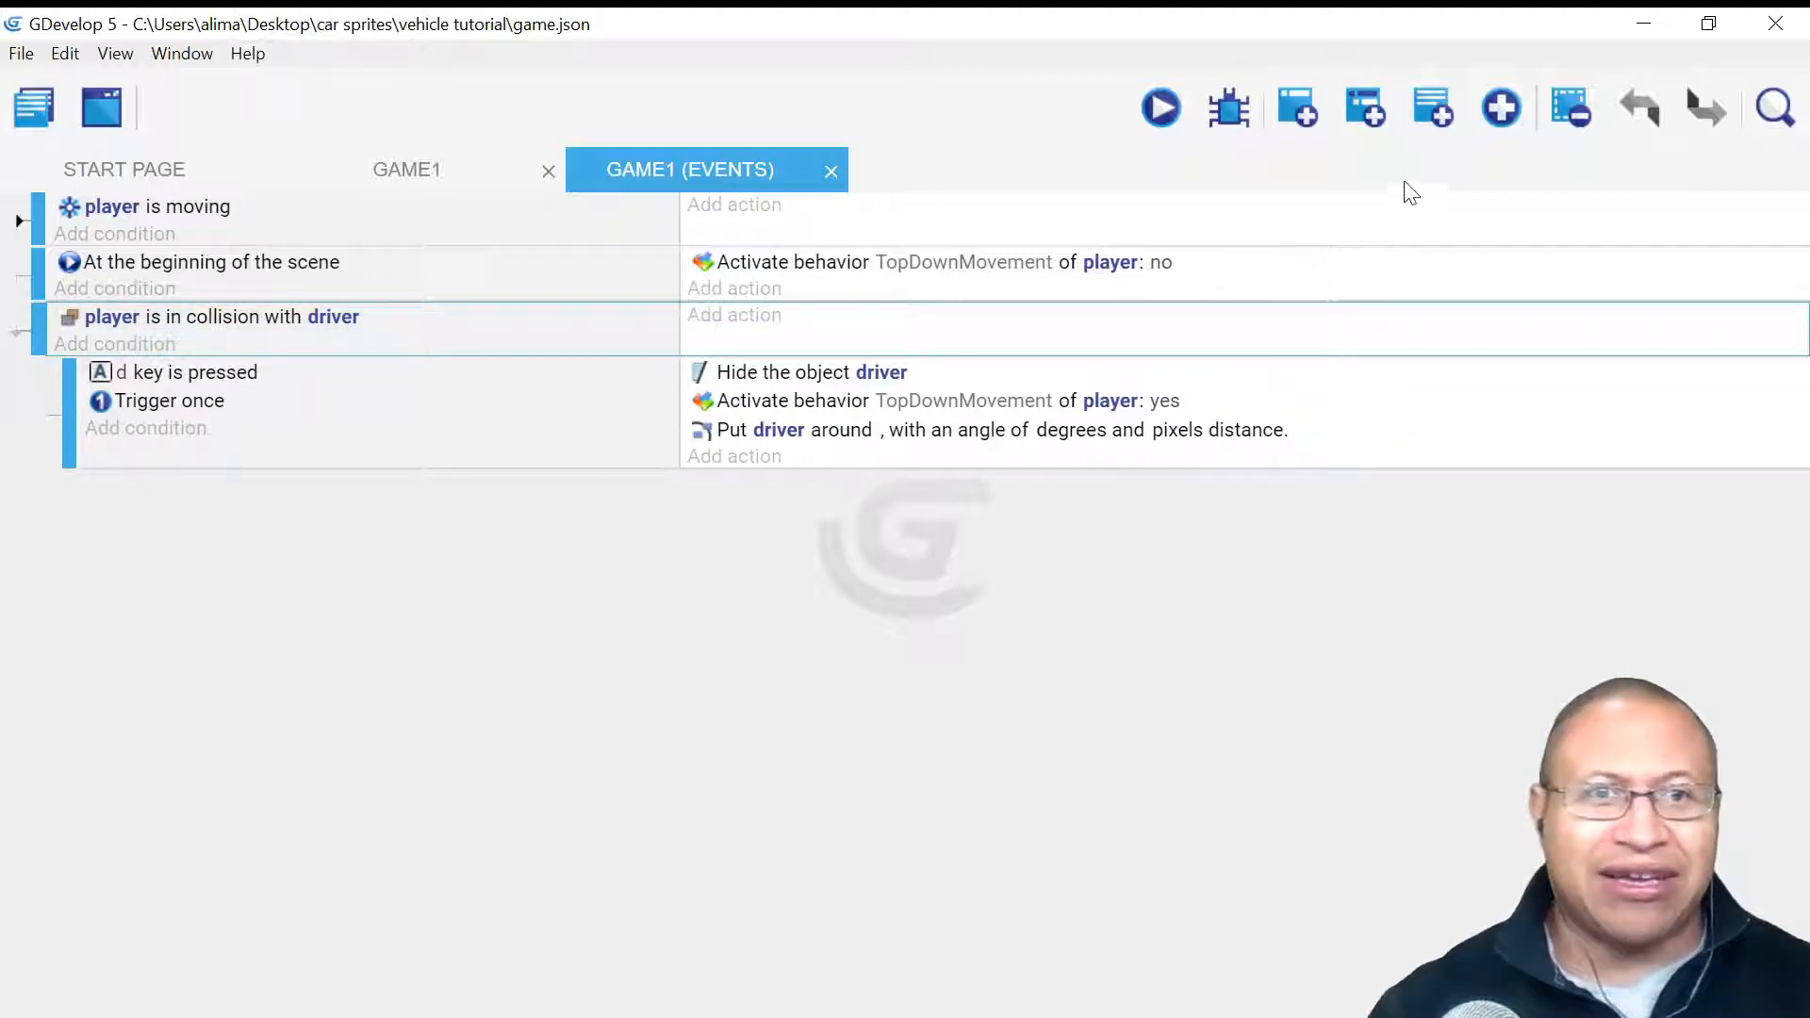
{"action": "left_click", "coordinate": [1305, 109]}
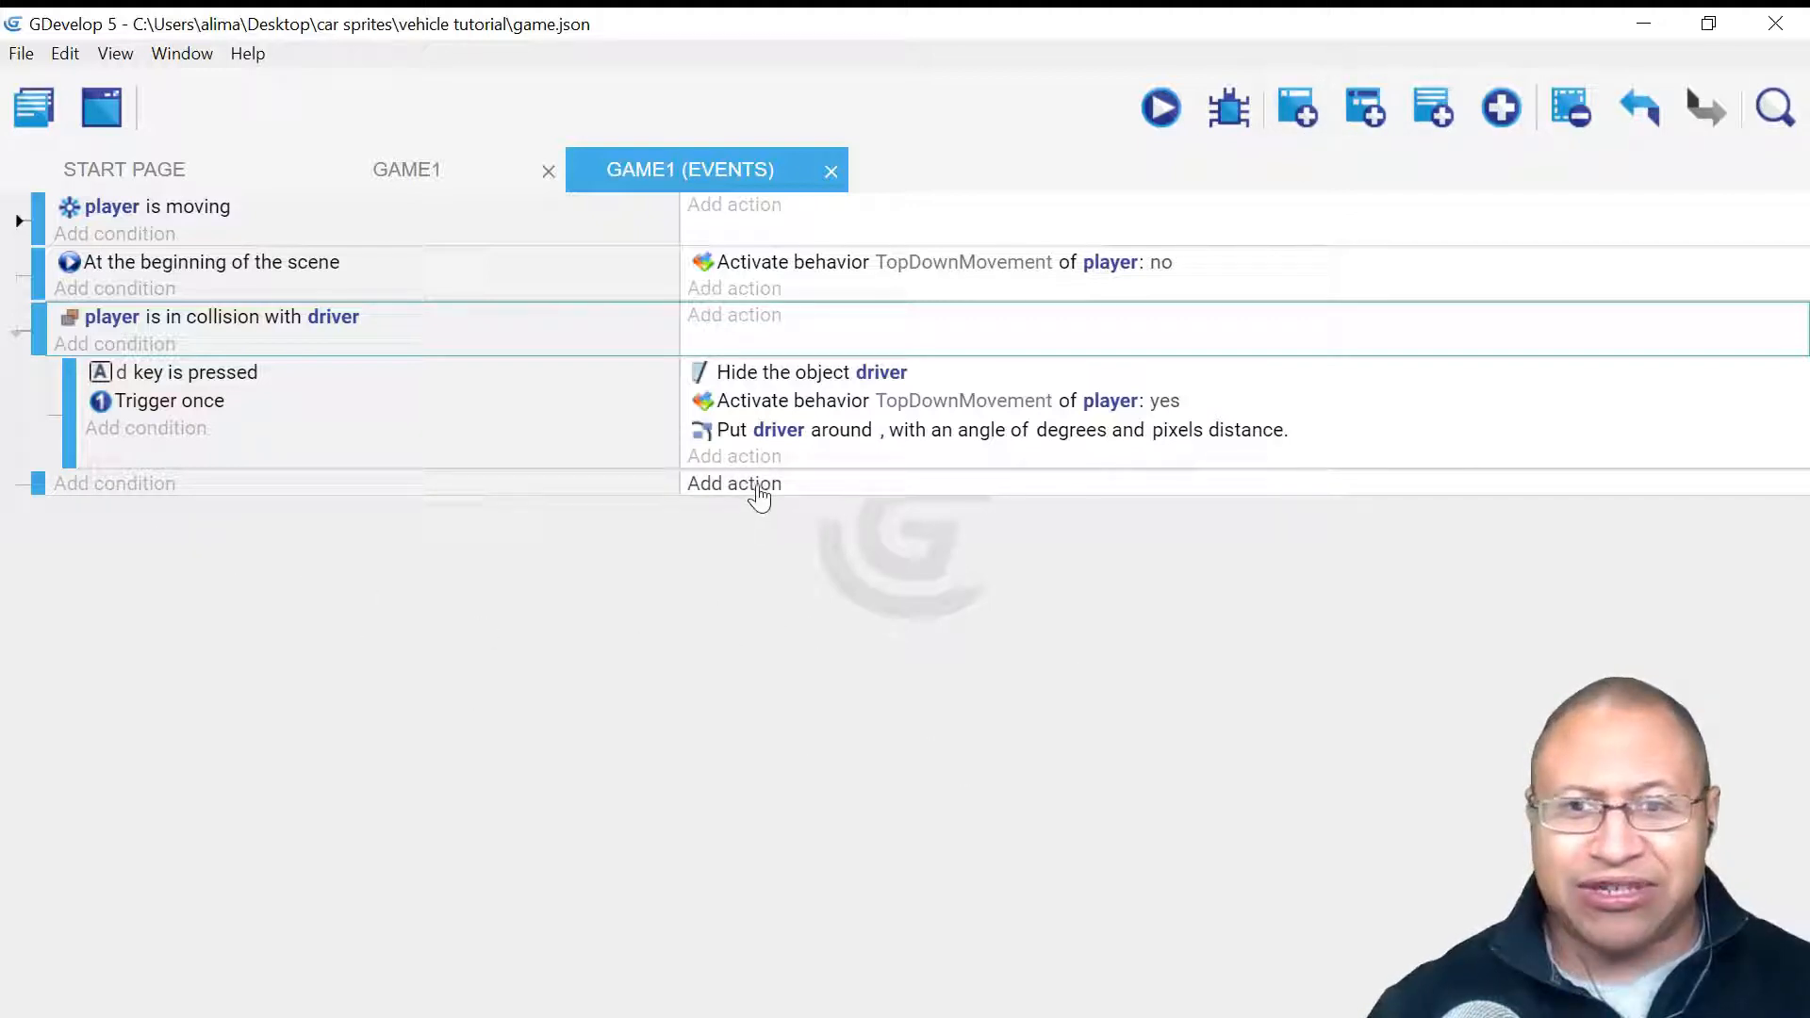
- Give the new event a Separate objects action moving driver away from player, only driver moving
{"action": "left_click", "coordinate": [694, 484]}
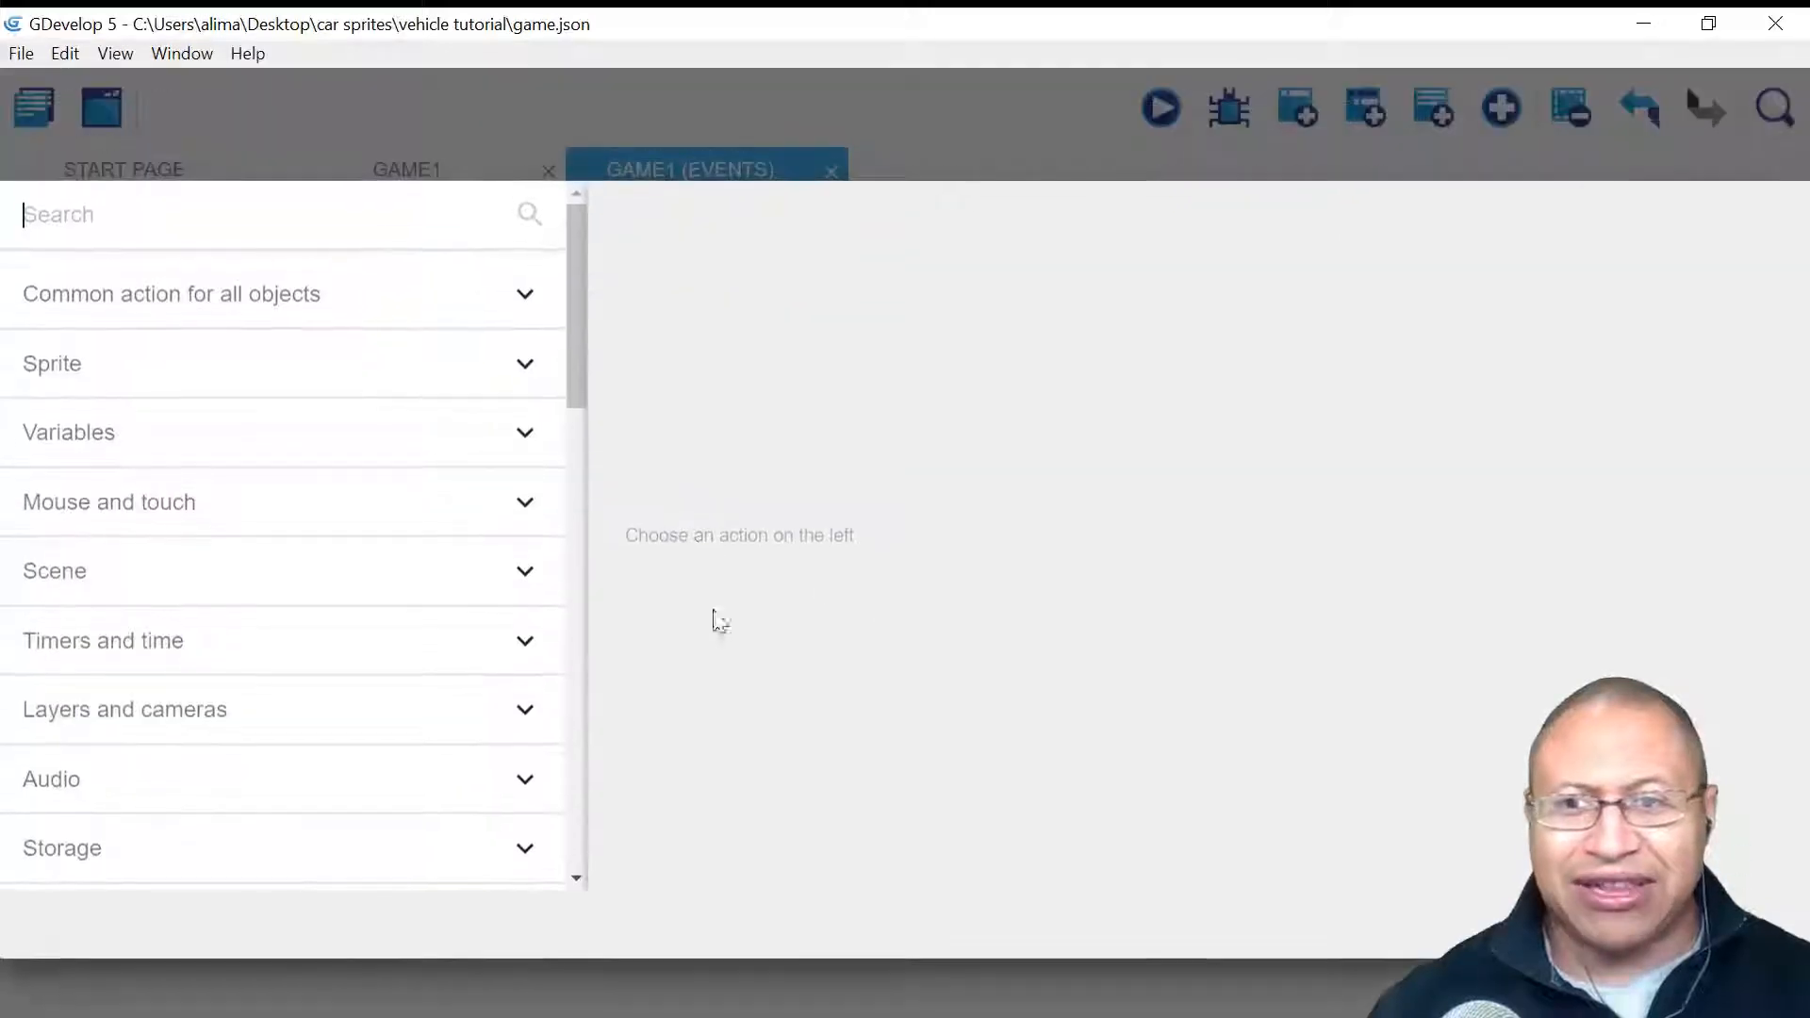
{"action": "left_click", "coordinate": [418, 310]}
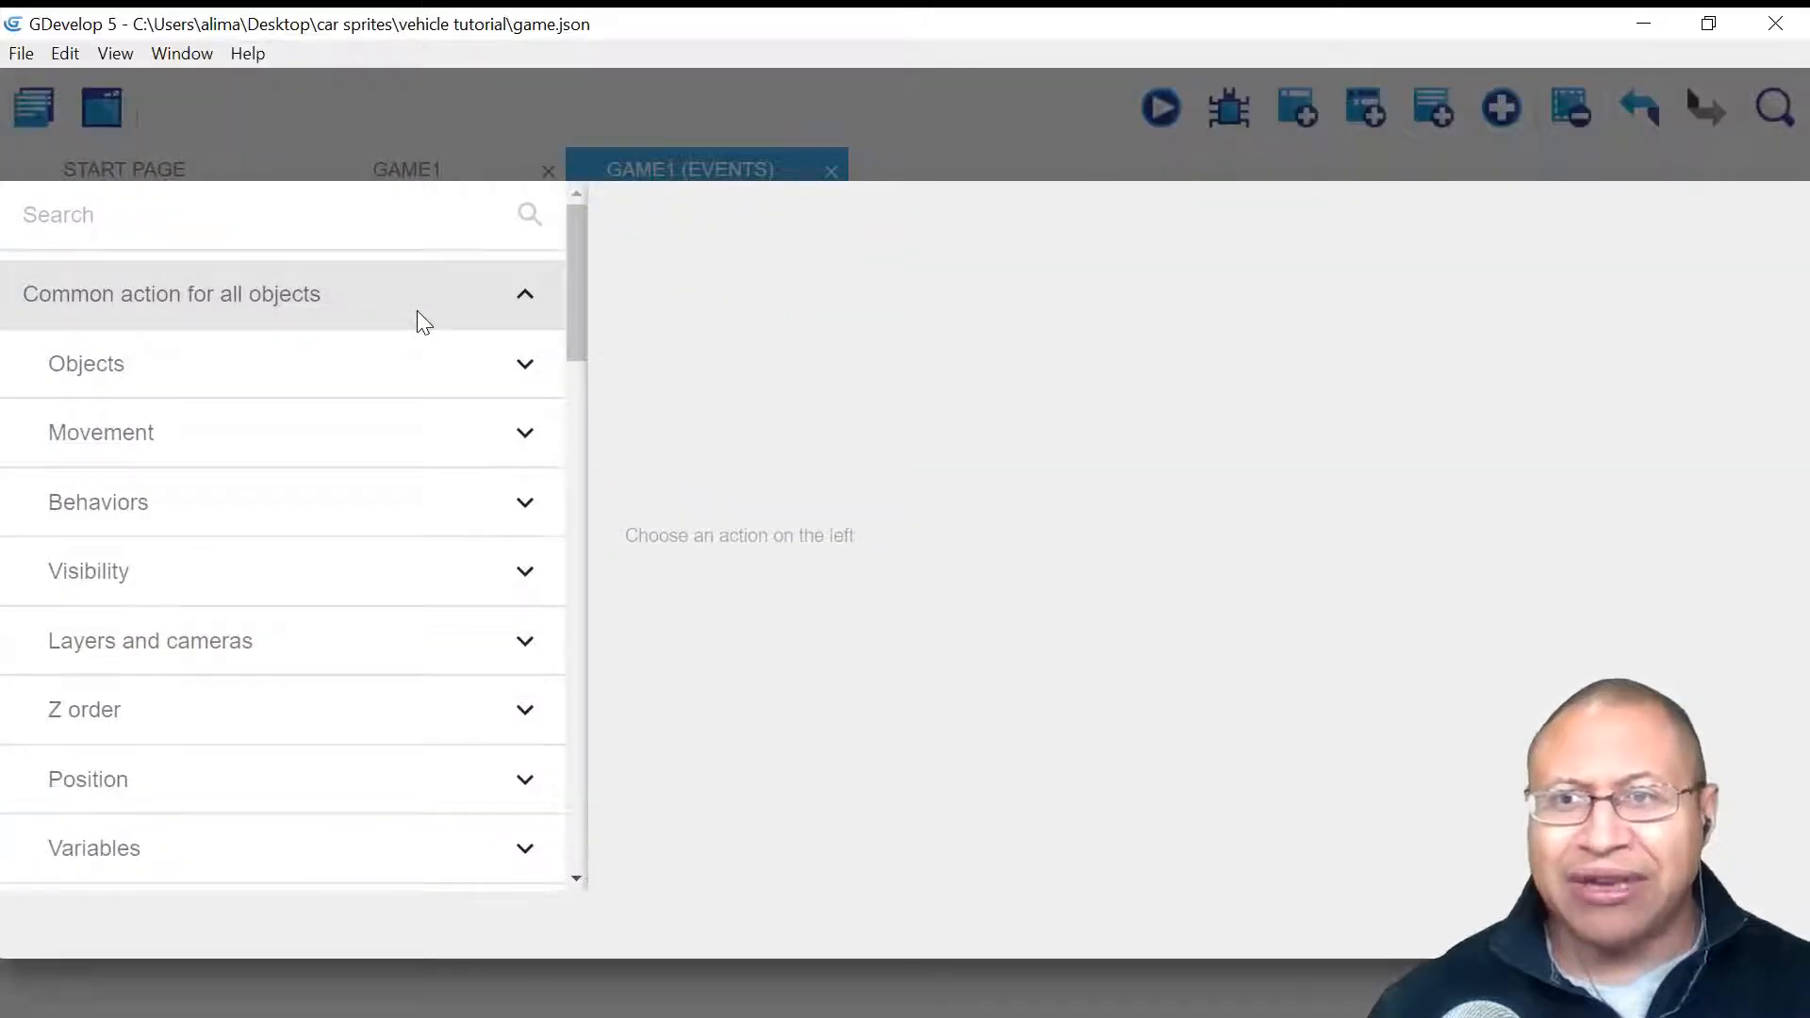
{"action": "left_click", "coordinate": [364, 778]}
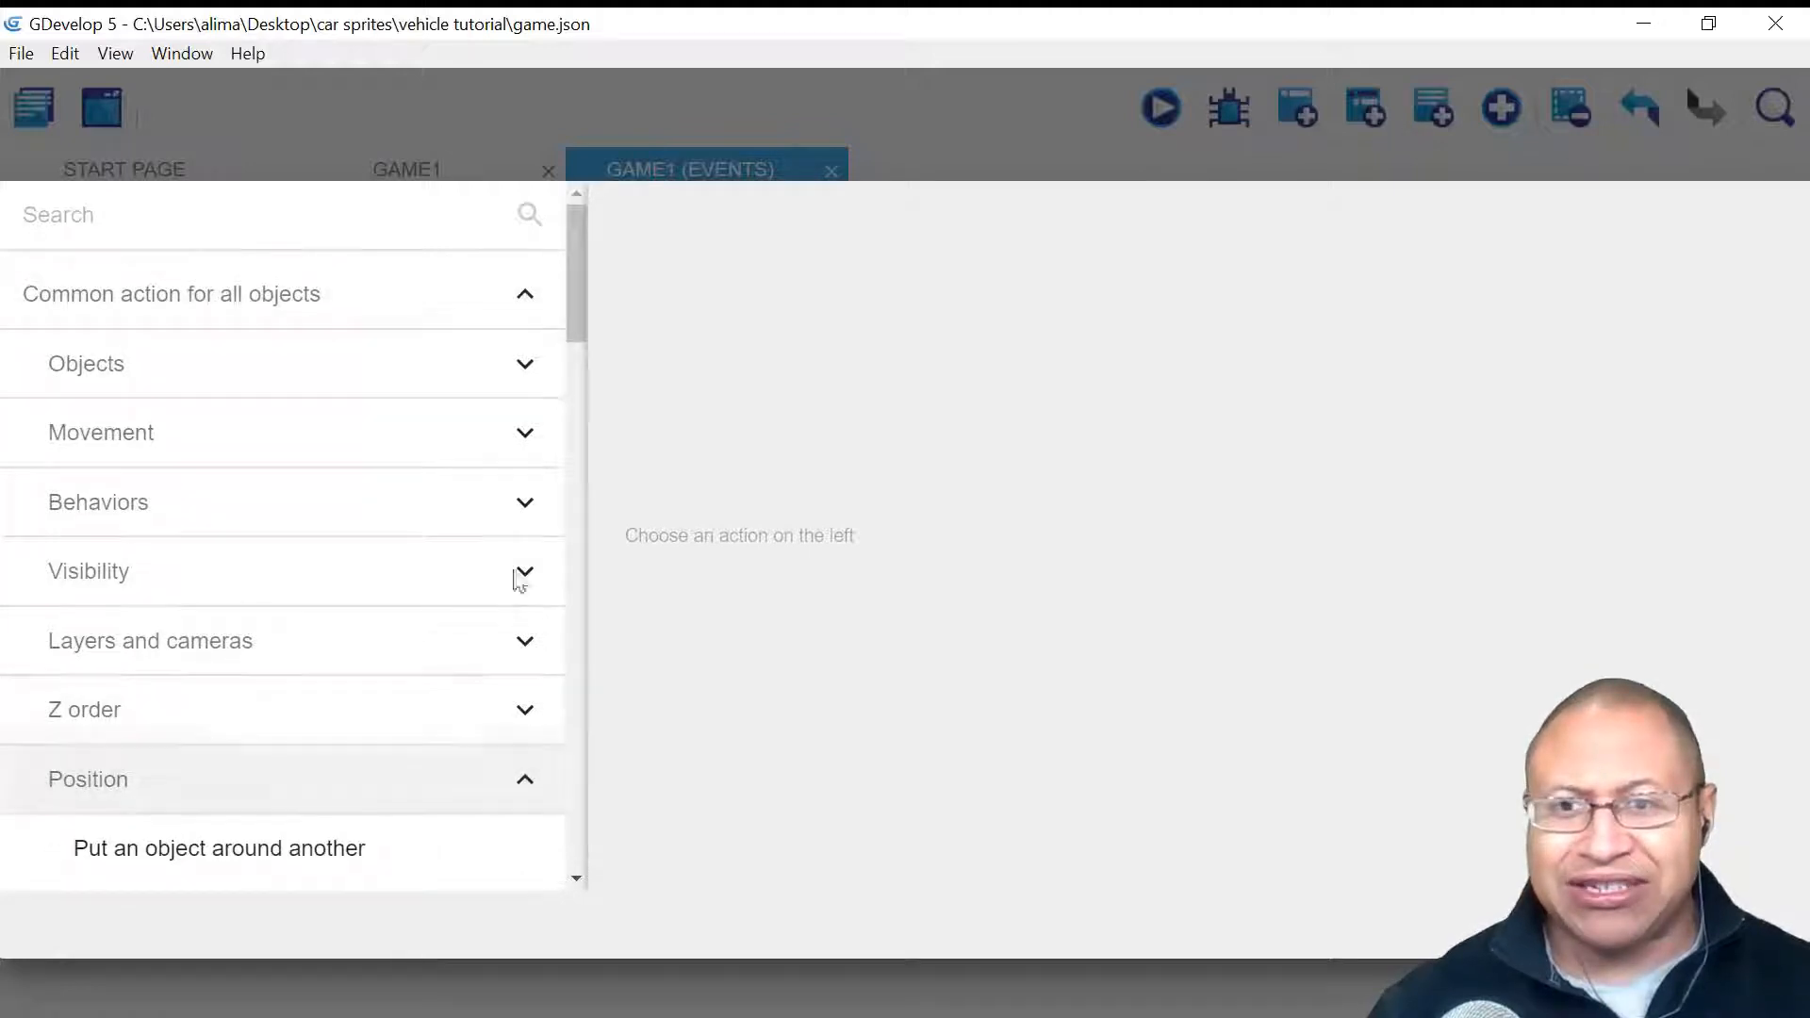
{"action": "left_click_drag", "start_coordinate": [573, 338], "coordinate": [554, 468]}
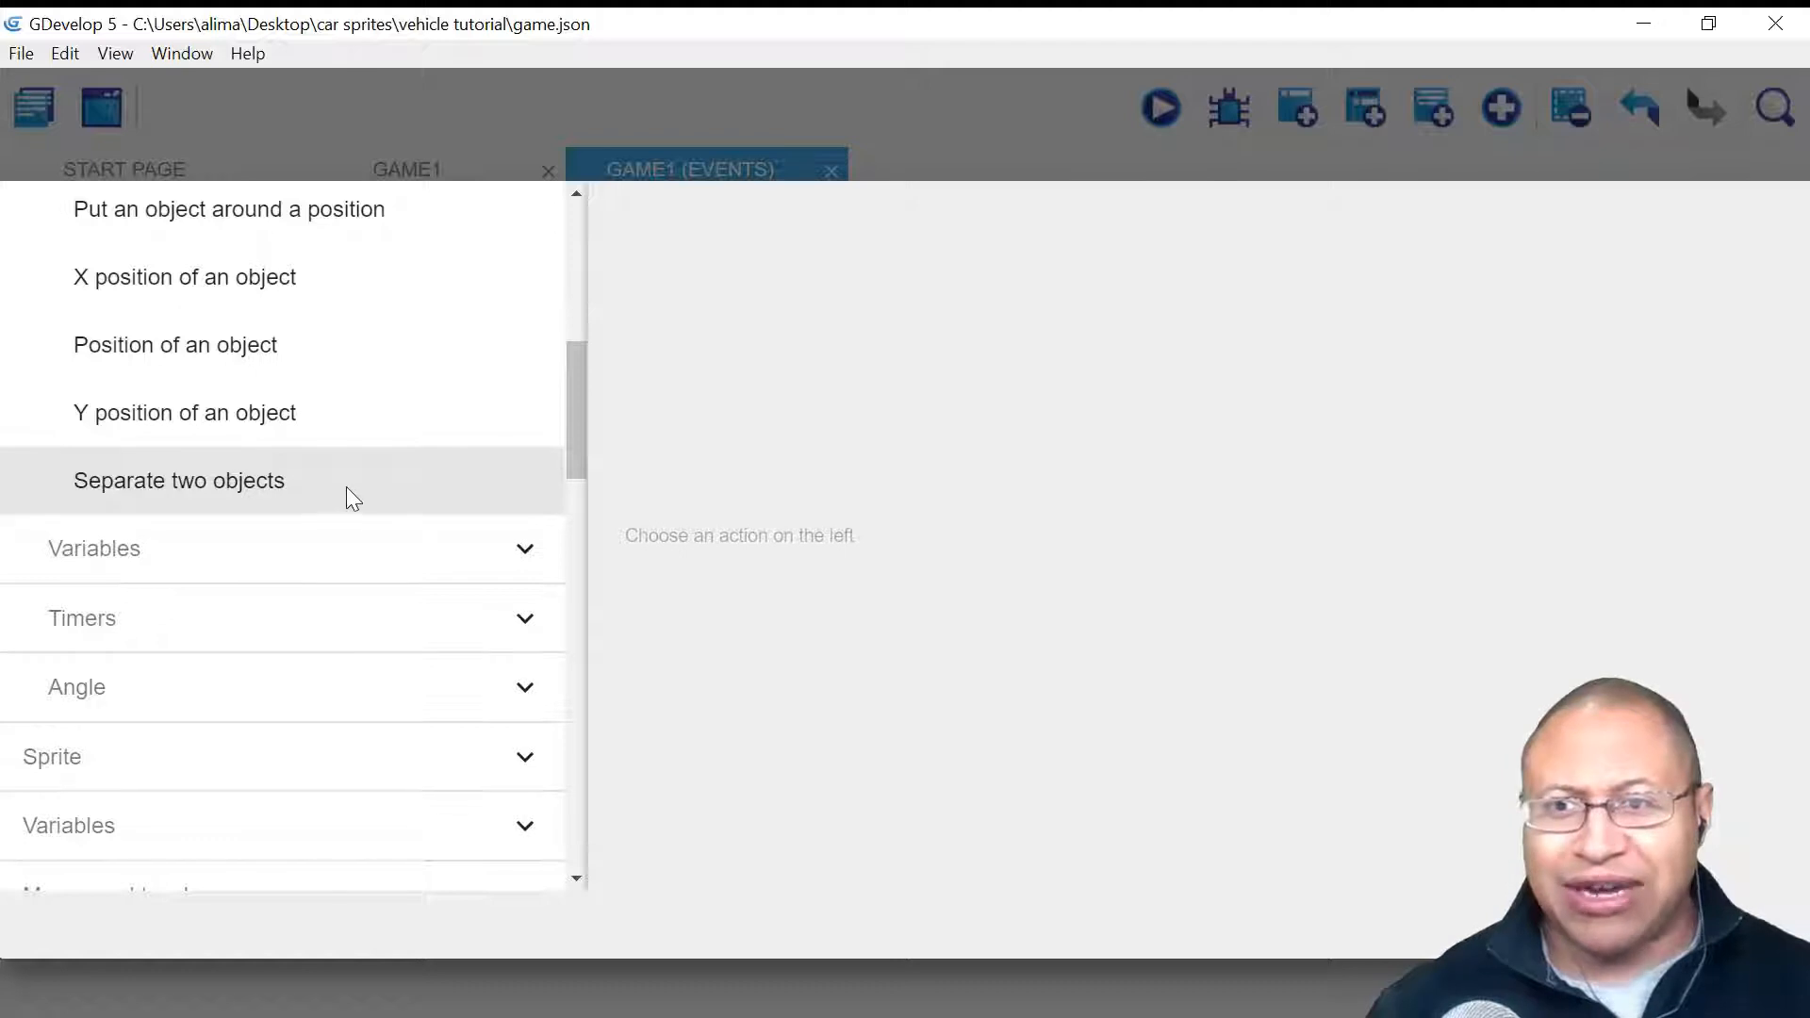
{"action": "left_click", "coordinate": [377, 492]}
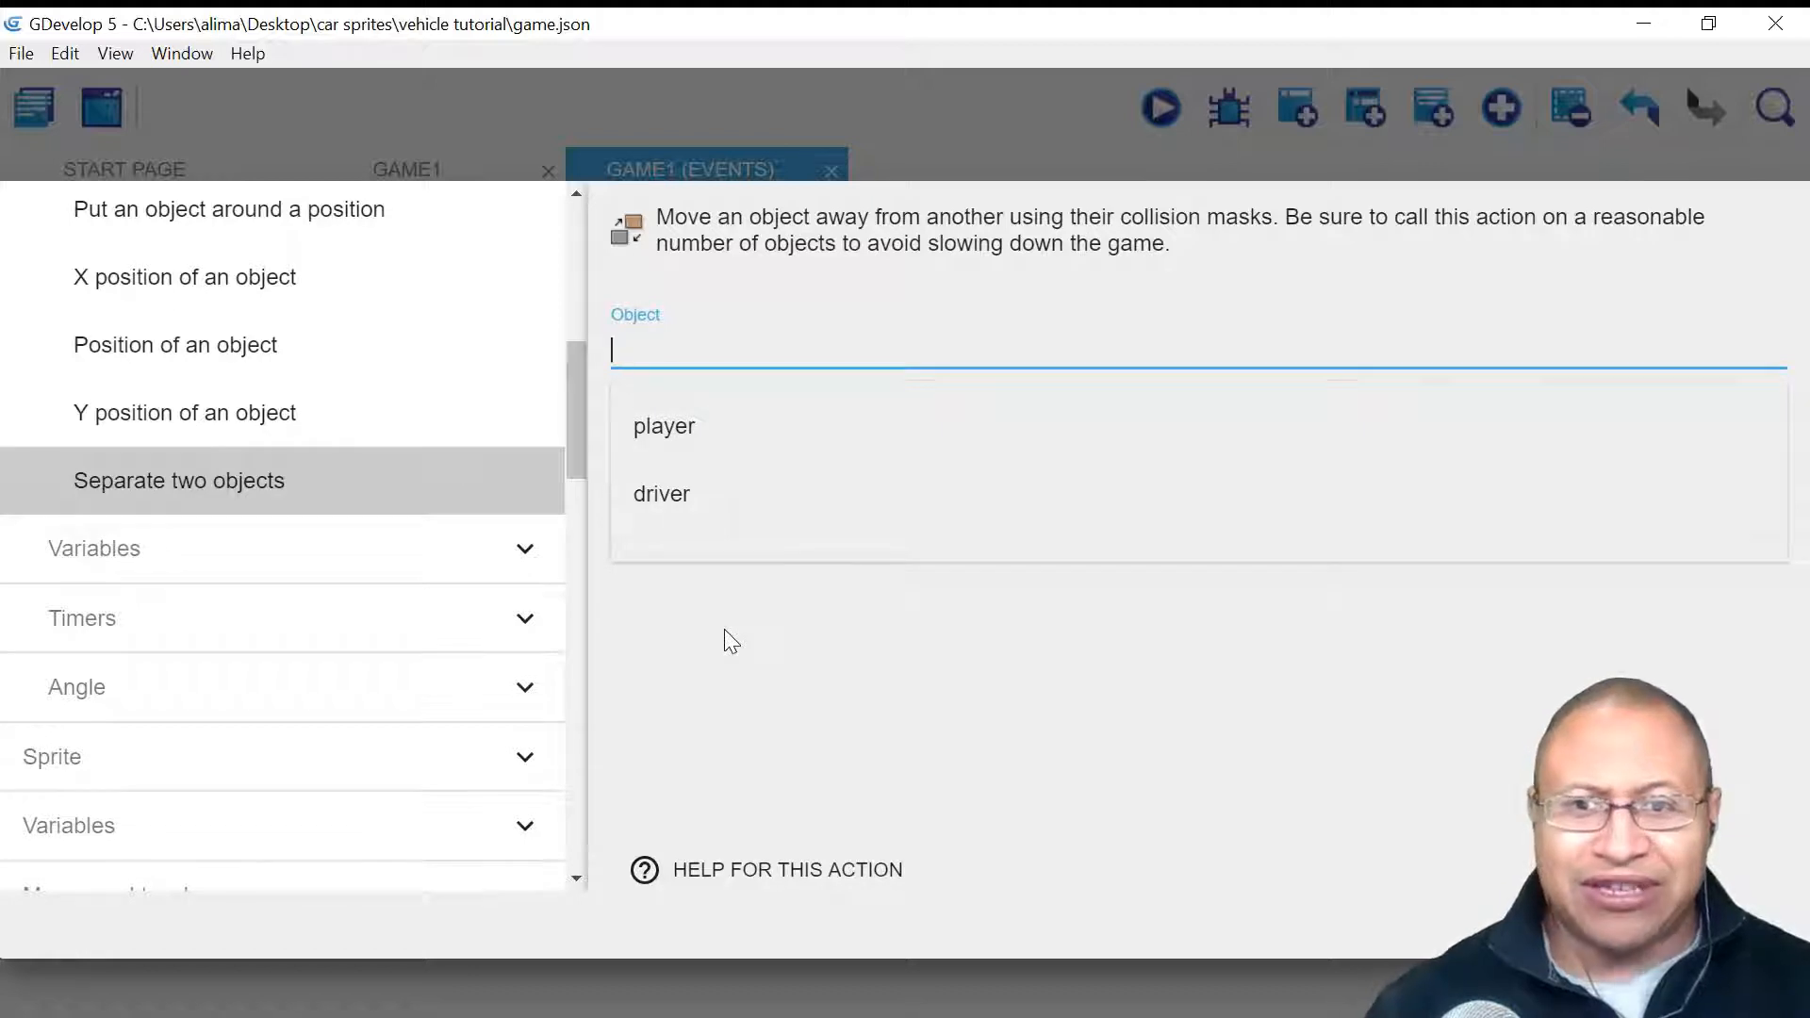
{"action": "left_click", "coordinate": [782, 500]}
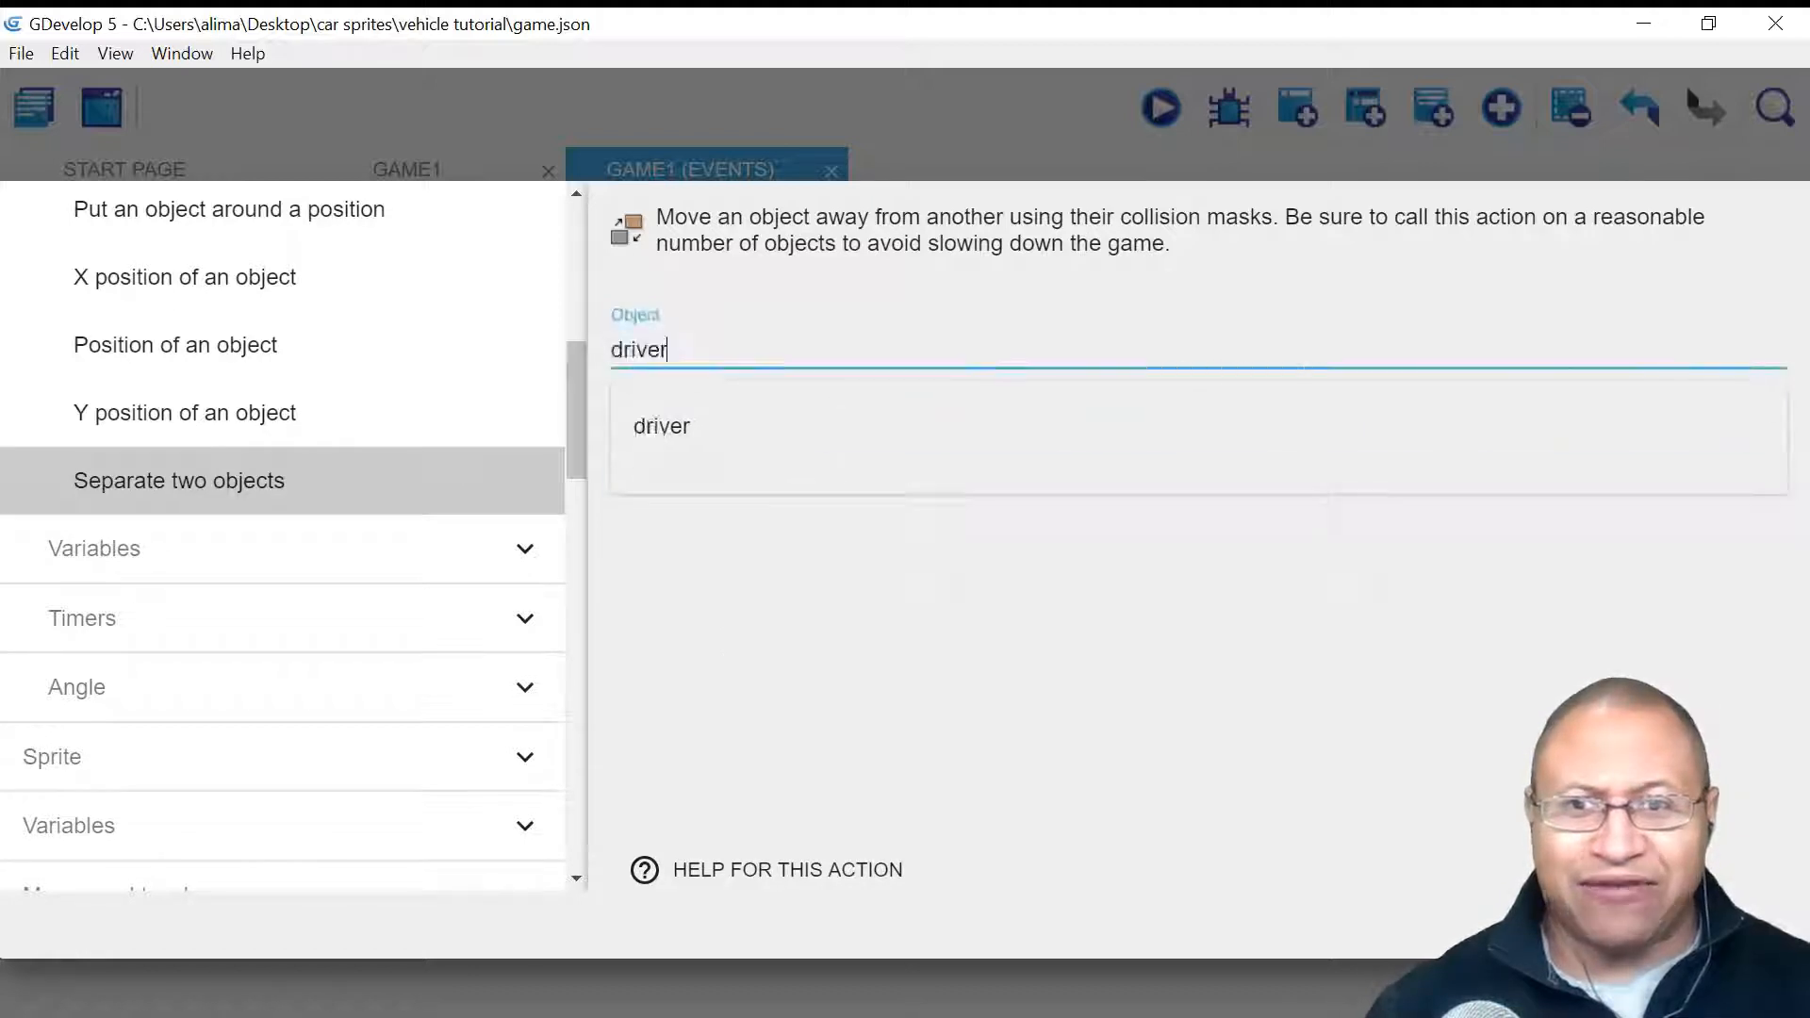
{"action": "left_click", "coordinate": [899, 589]}
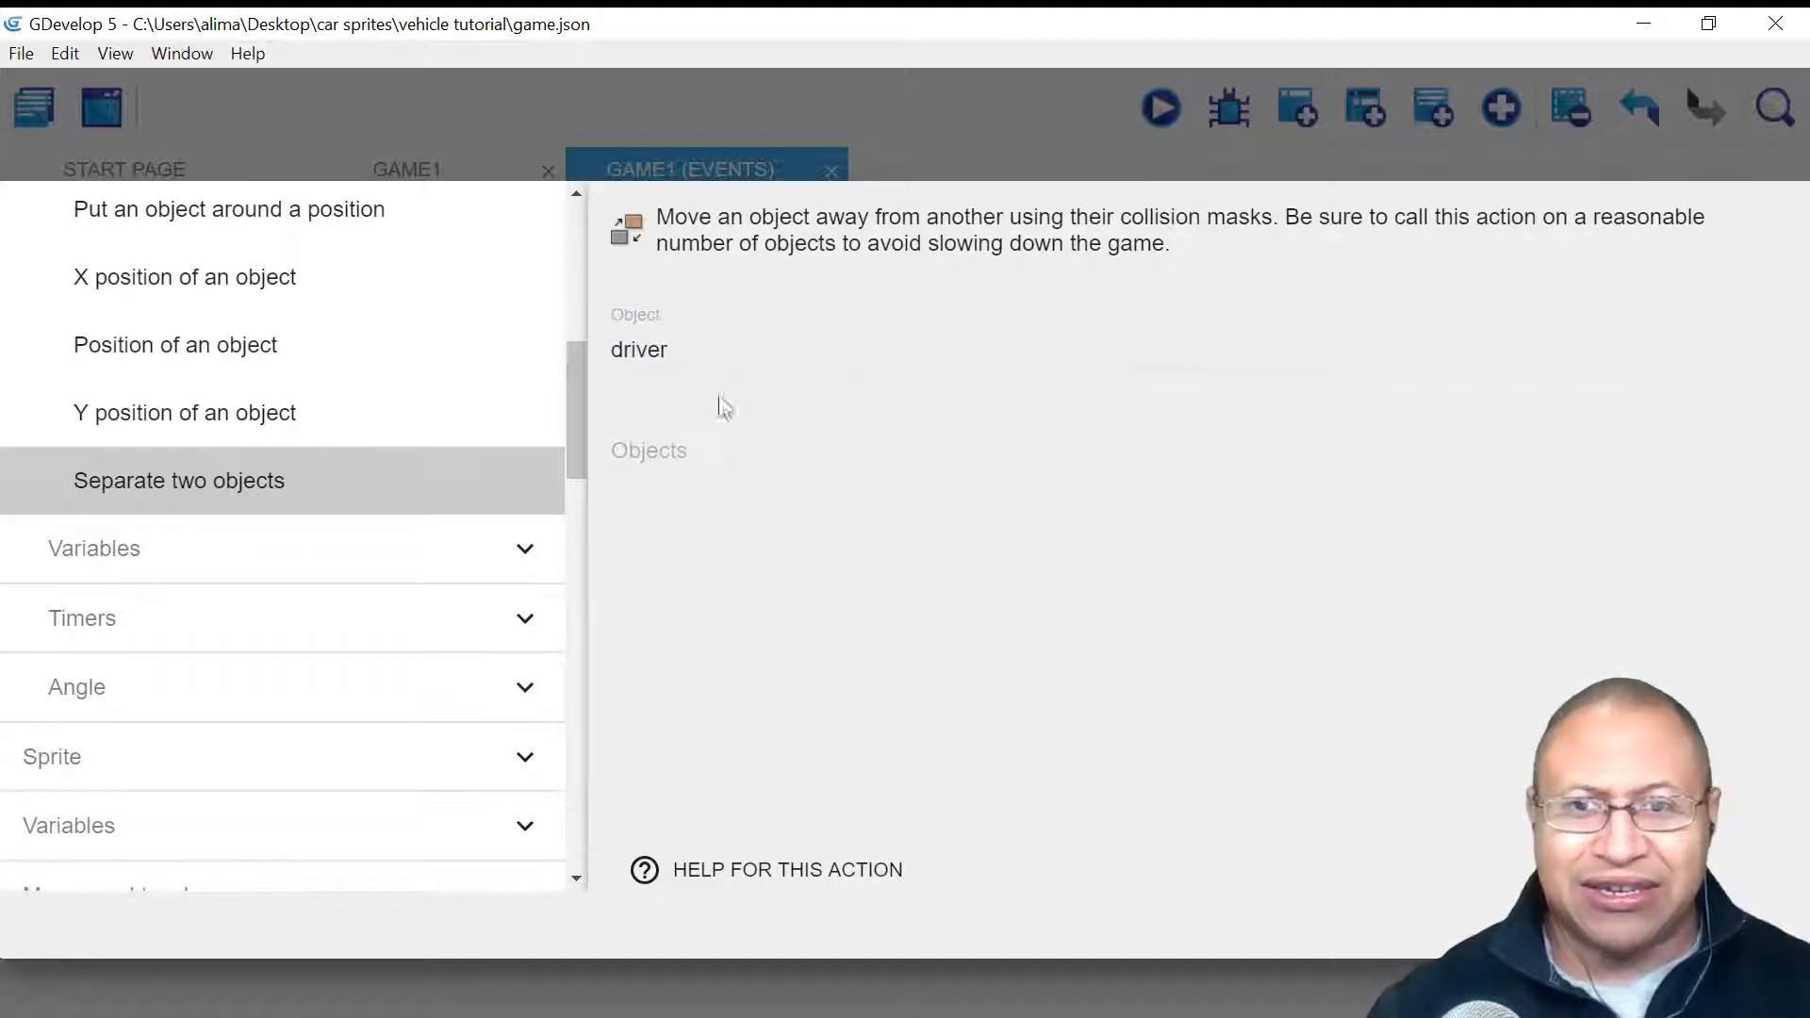
{"action": "left_click", "coordinate": [753, 452]}
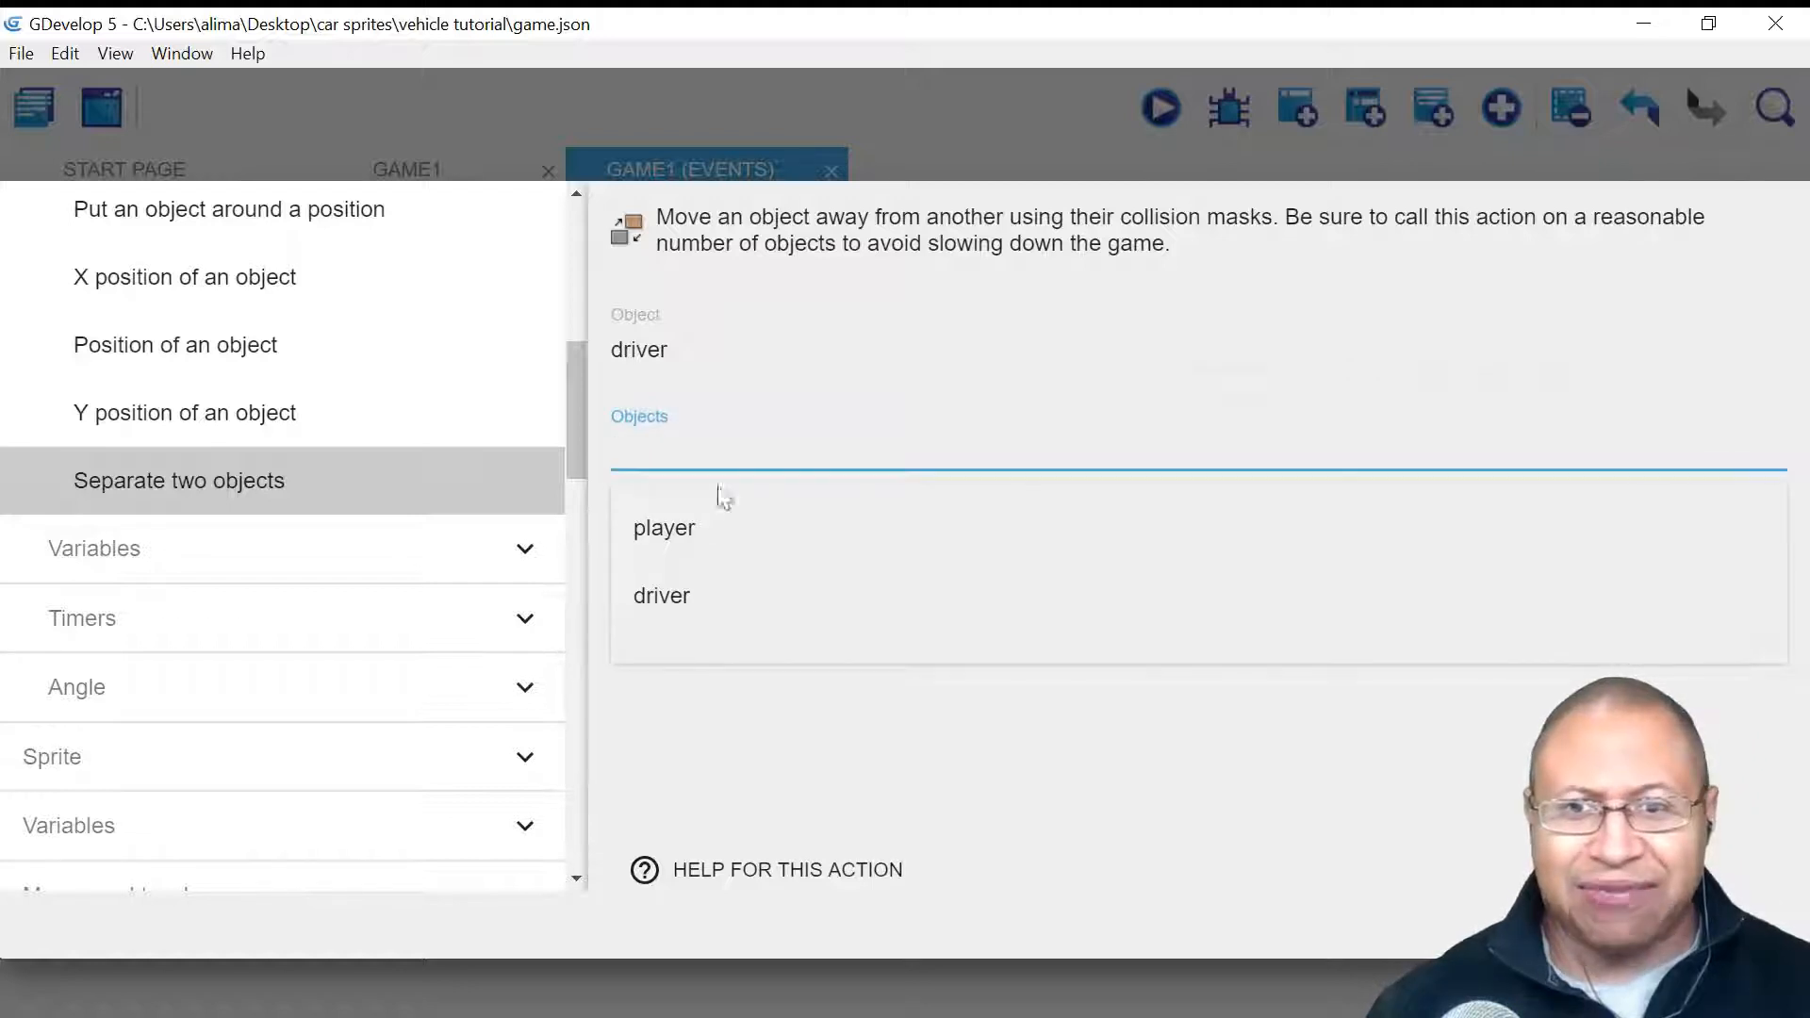
{"action": "left_click", "coordinate": [753, 522]}
{"action": "left_click", "coordinate": [882, 677]}
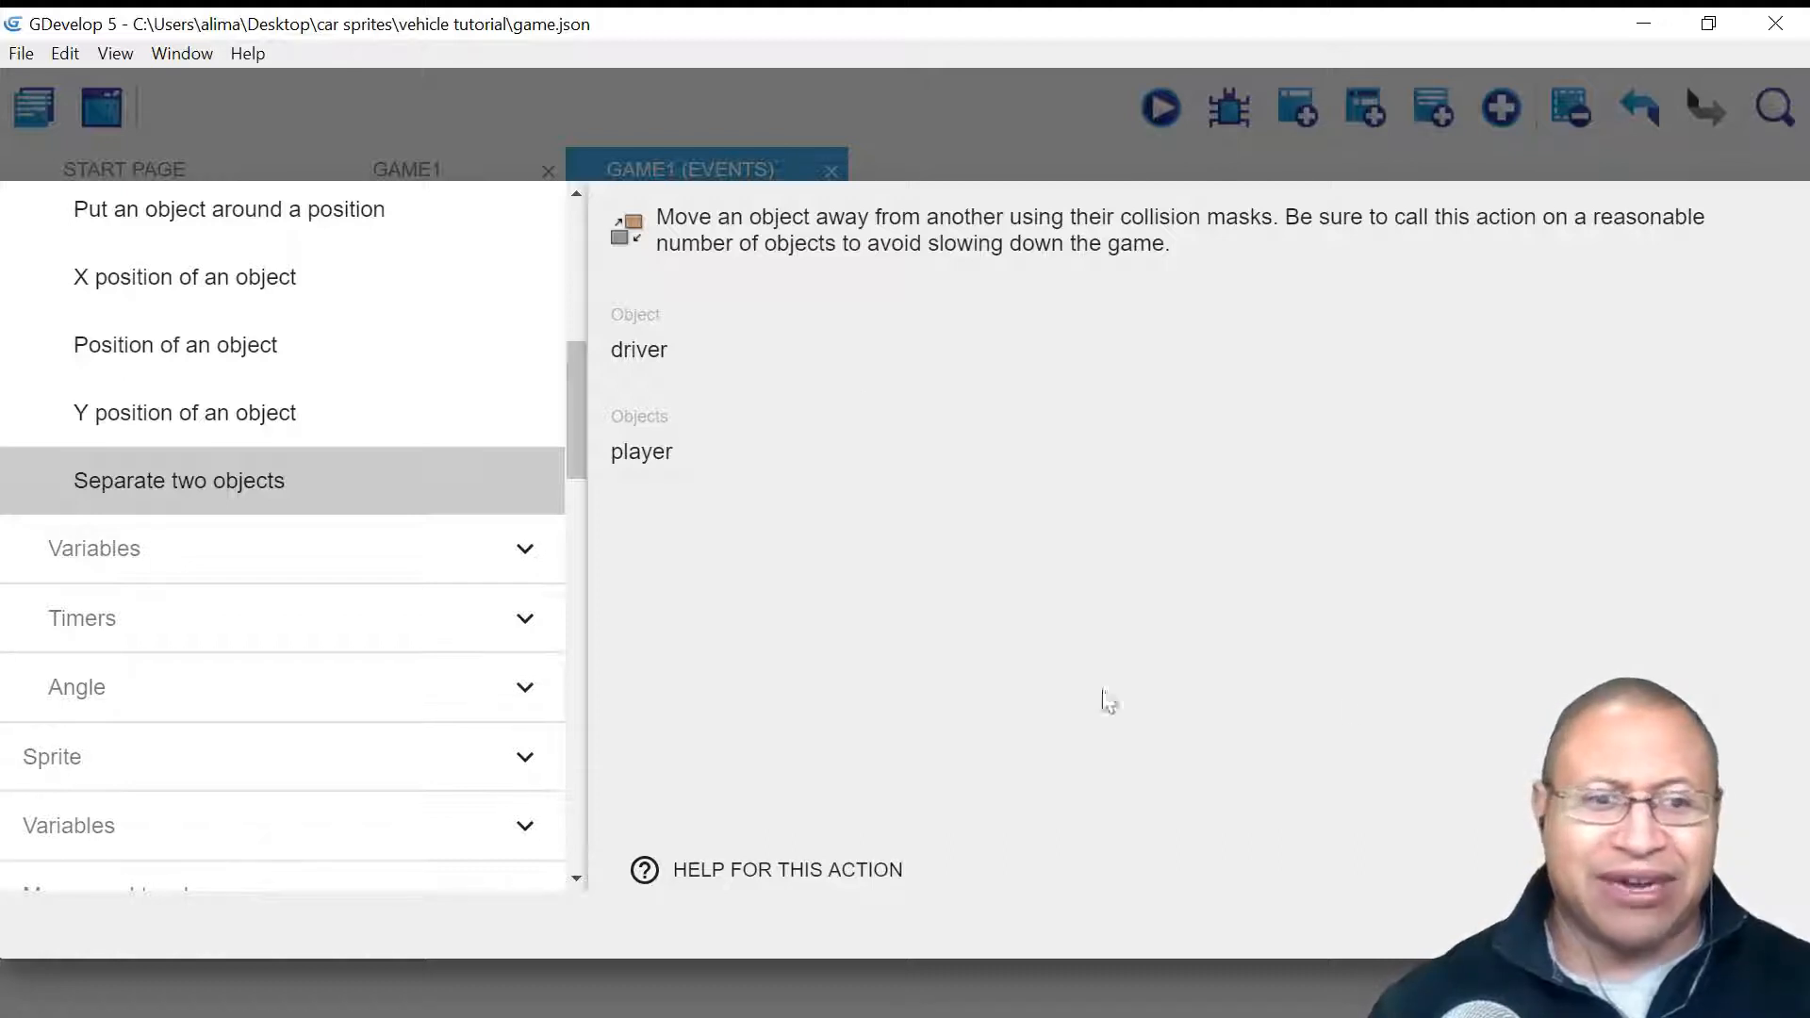
{"action": "left_click", "coordinate": [1760, 924]}
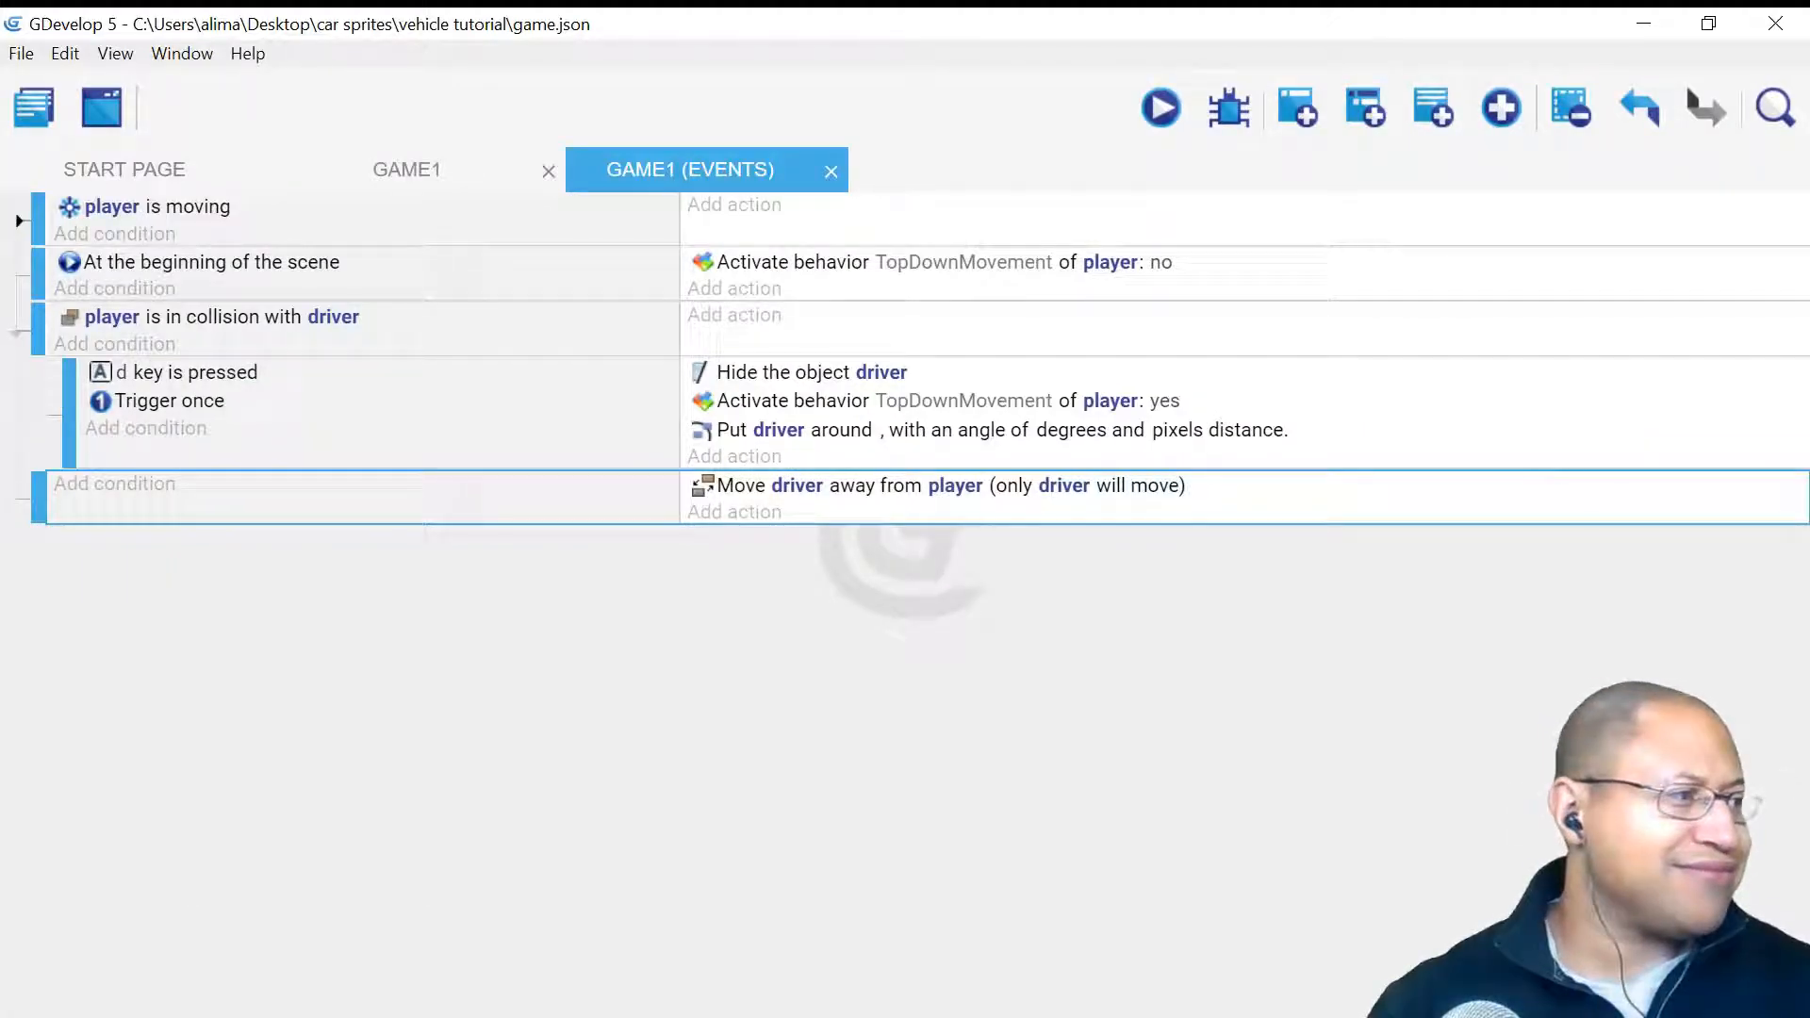
{"action": "left_click", "coordinate": [1413, 695]}
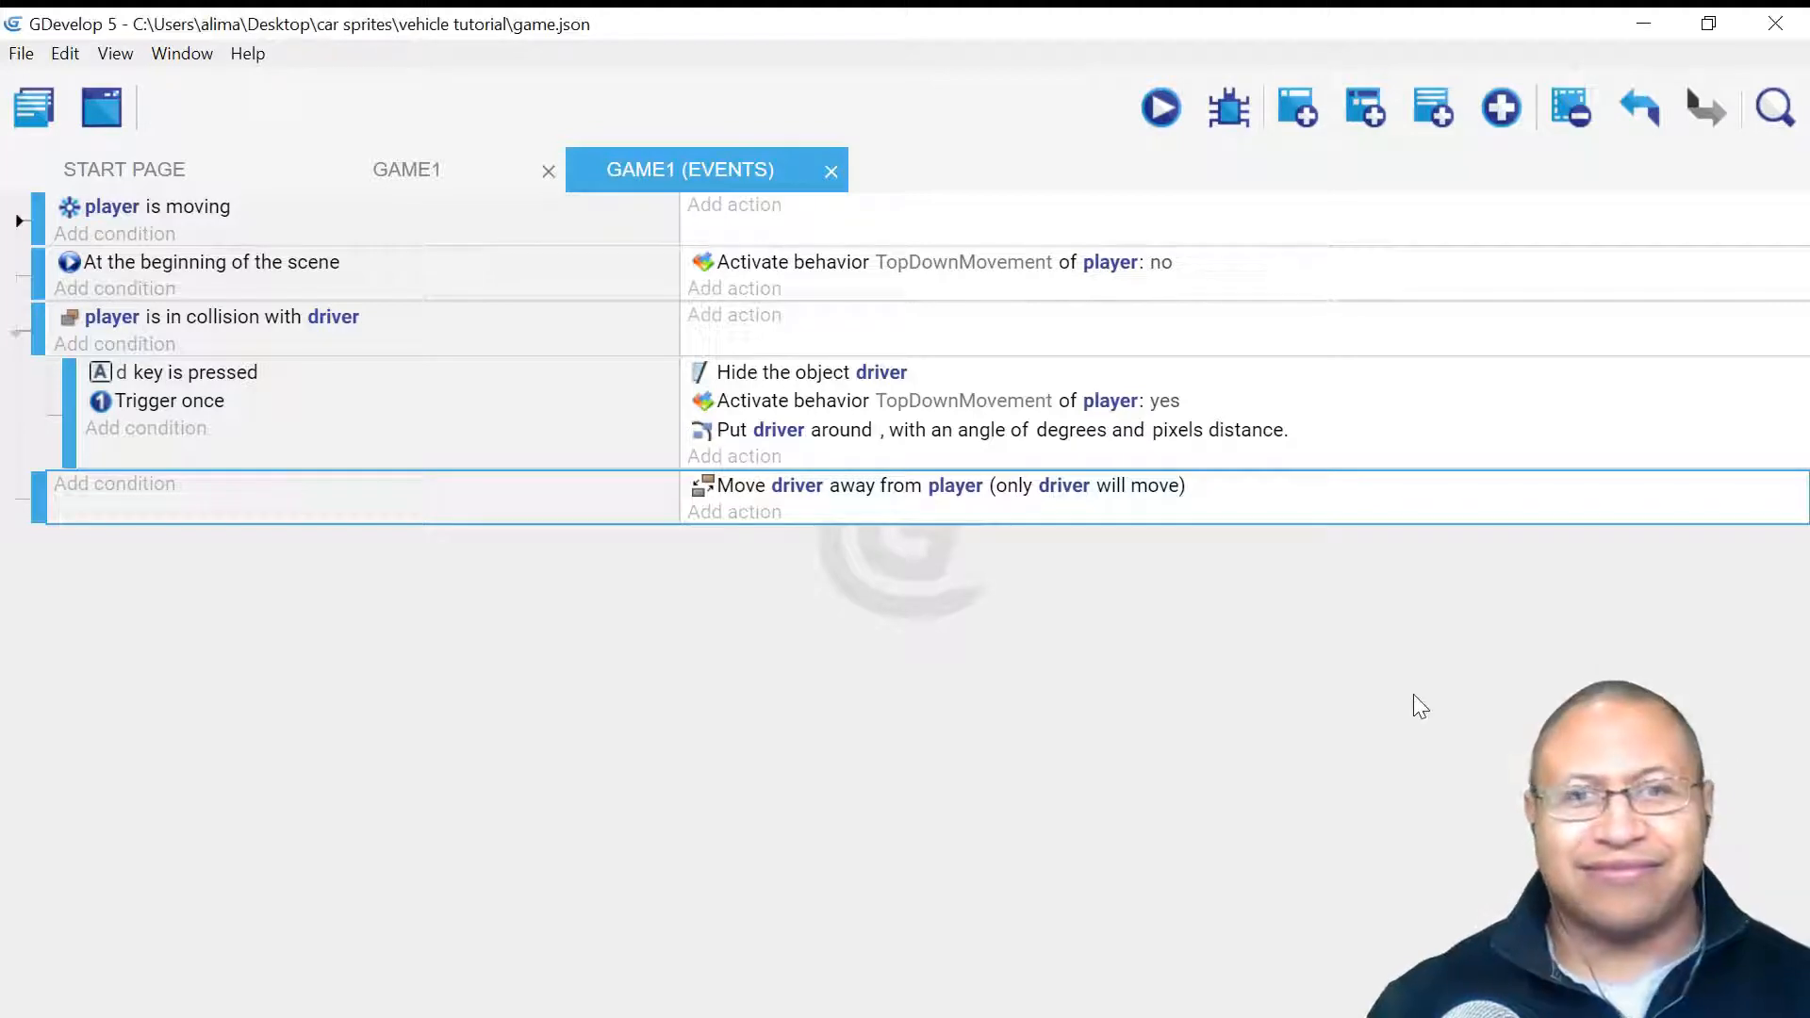
{"action": "left_click", "coordinate": [1162, 108]}
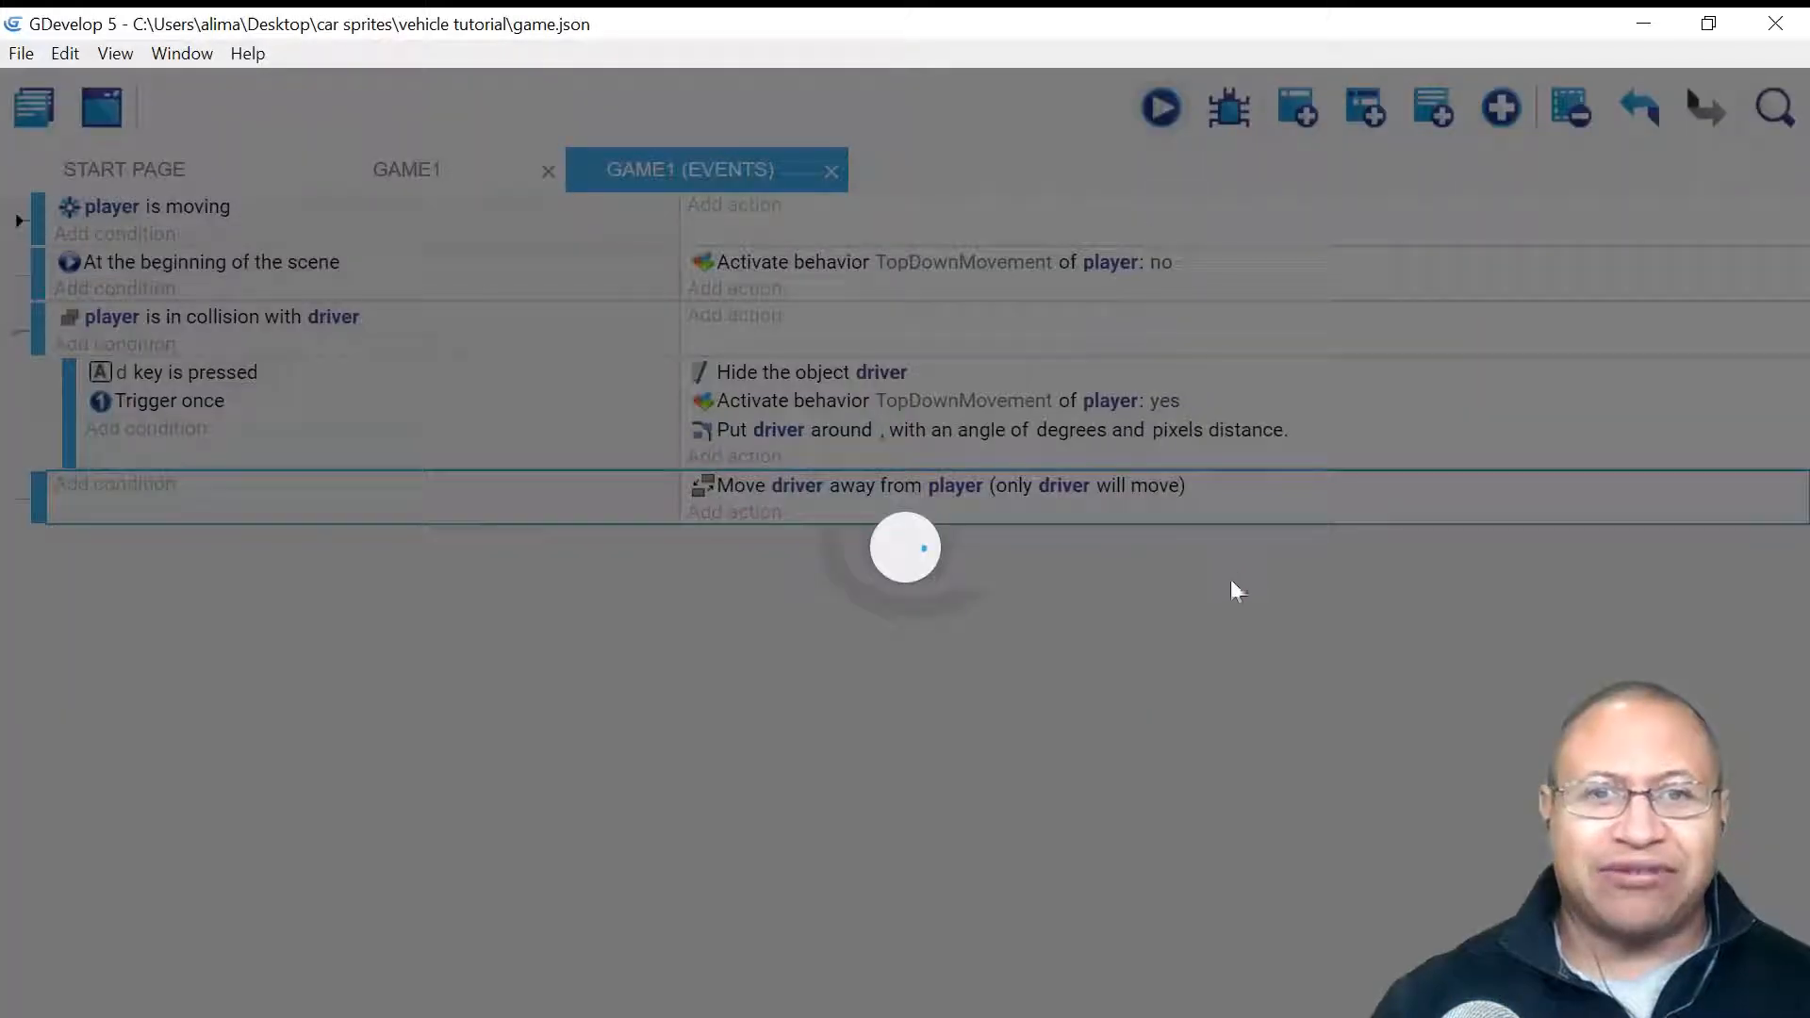
{"action": "key", "text": "Up"}
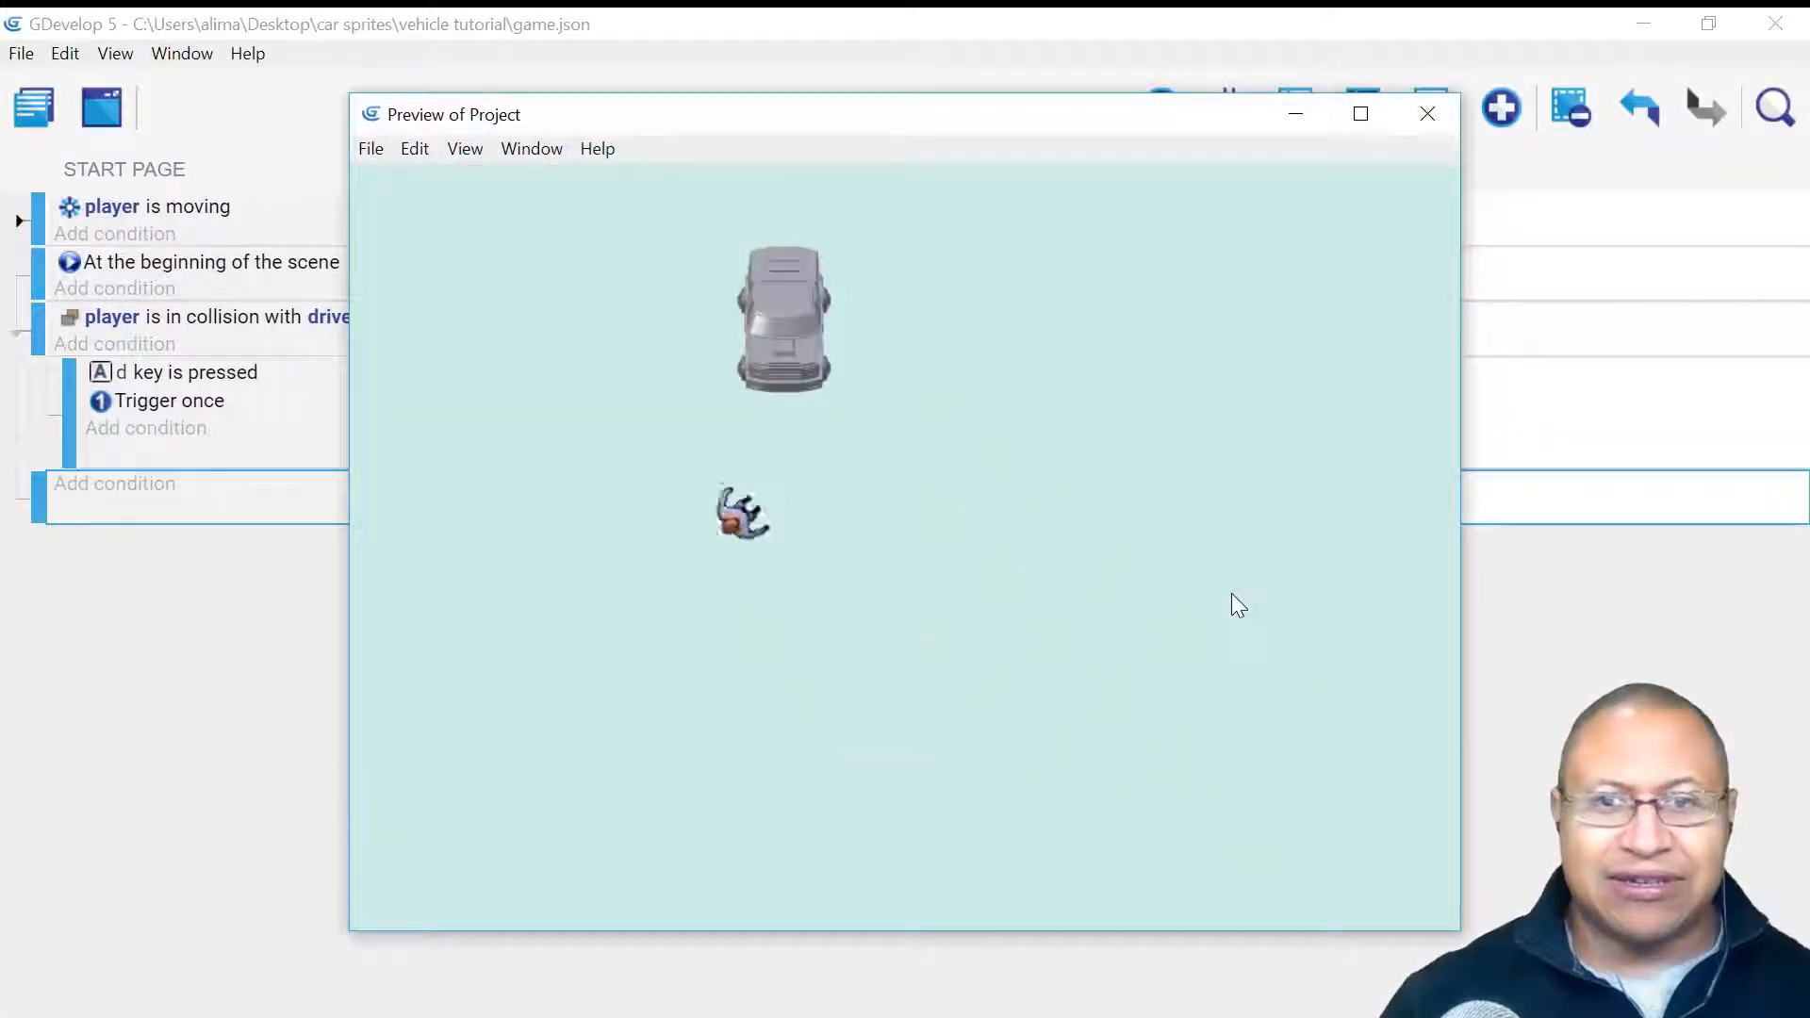
{"action": "key", "text": "Down"}
{"action": "key", "text": "Right"}
{"action": "key", "text": "Right"}
{"action": "key", "text": "Up"}
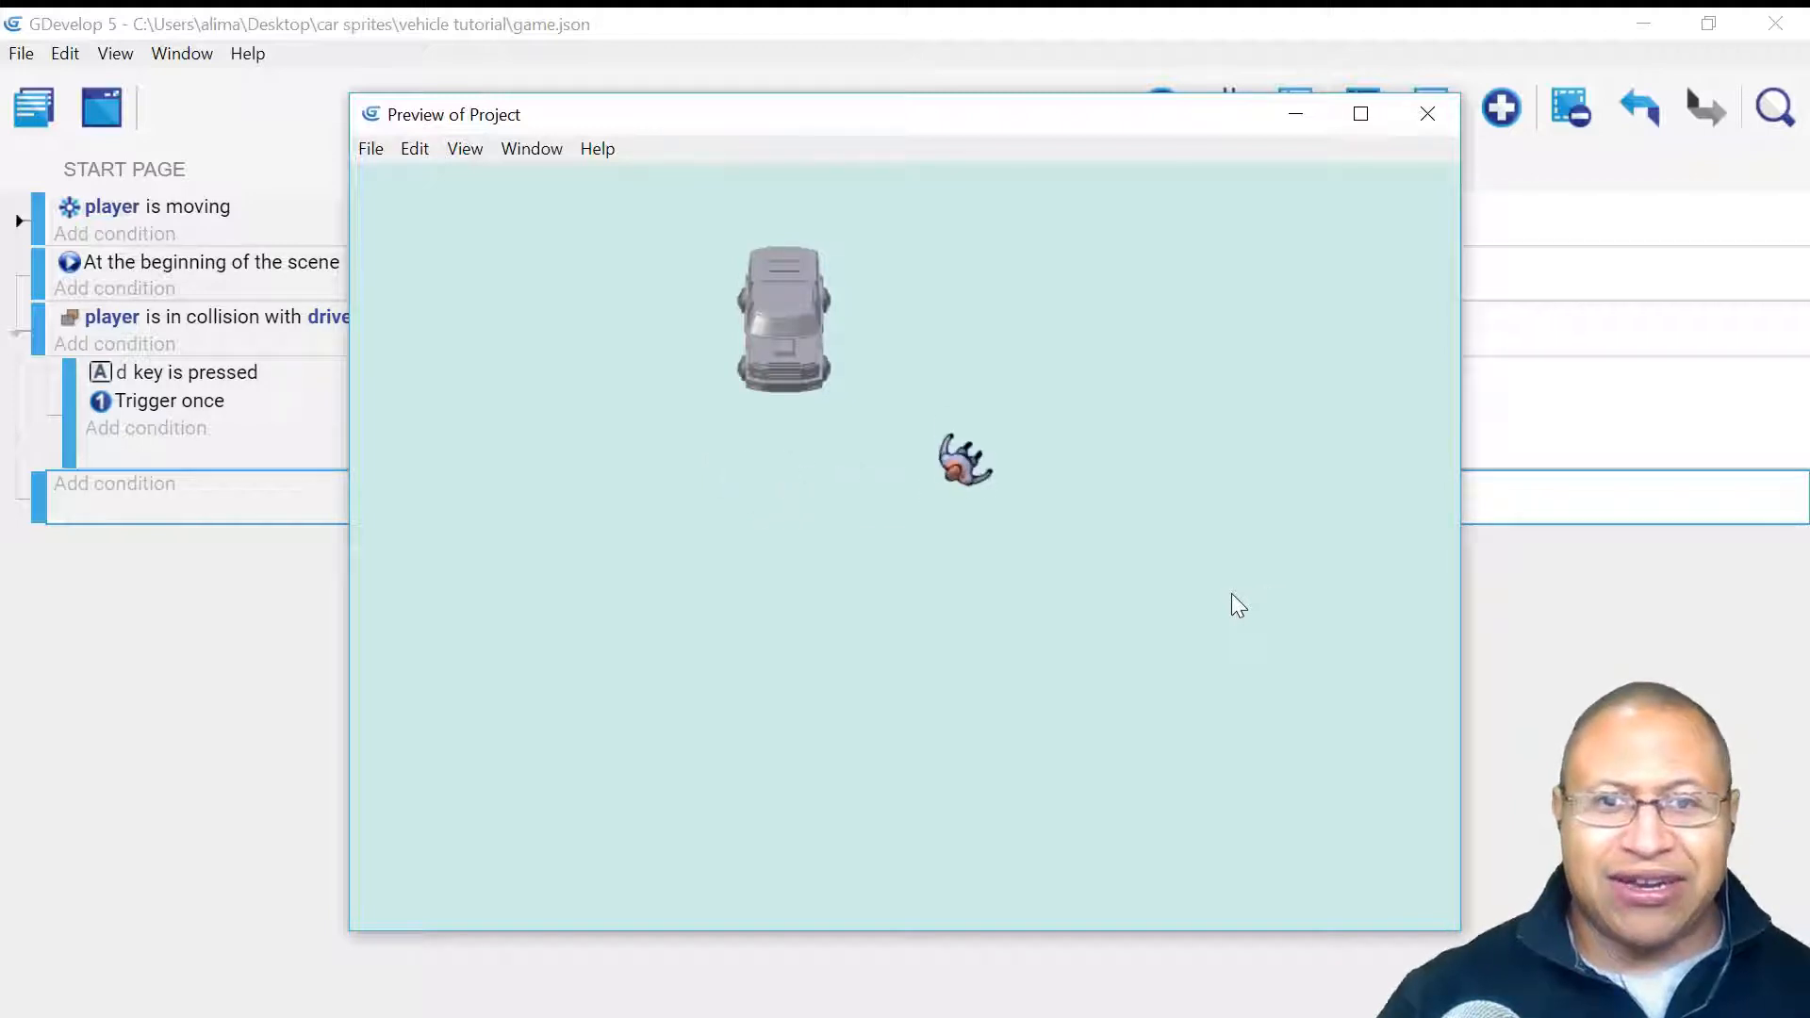
{"action": "key", "text": "Left"}
{"action": "key", "text": "Down"}
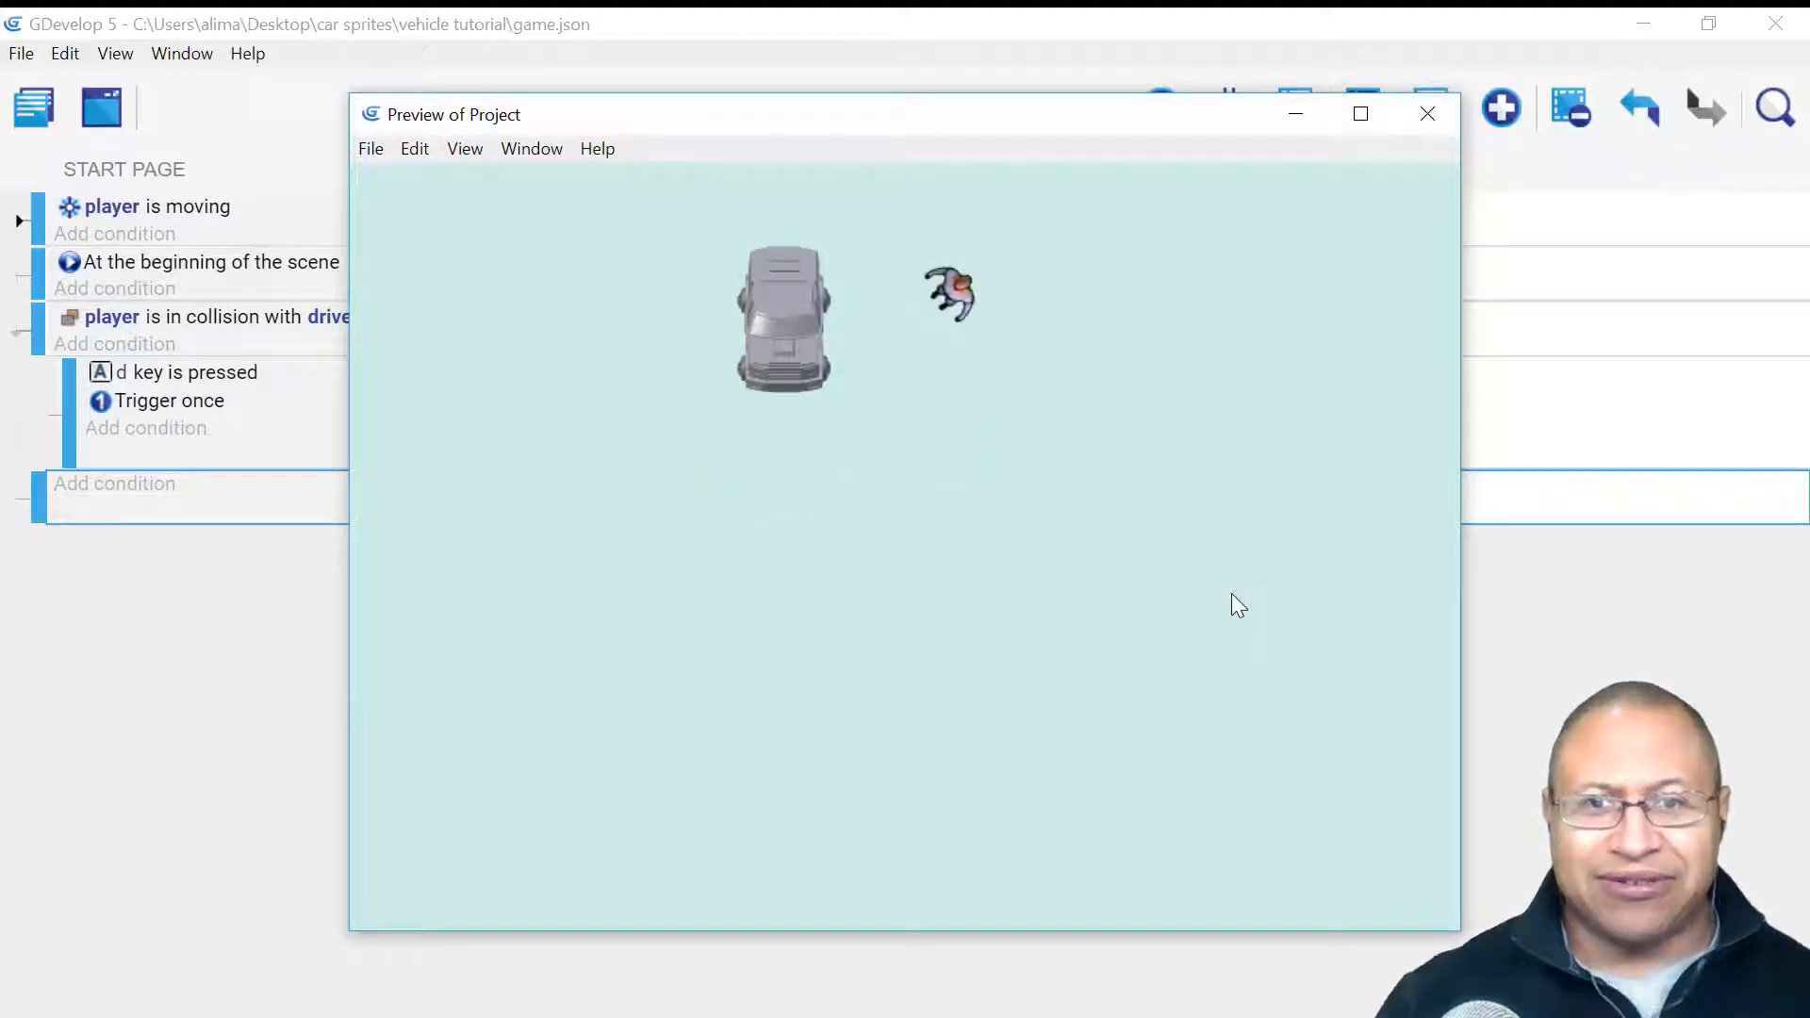
{"action": "key", "text": "Left"}
{"action": "key", "text": "Up"}
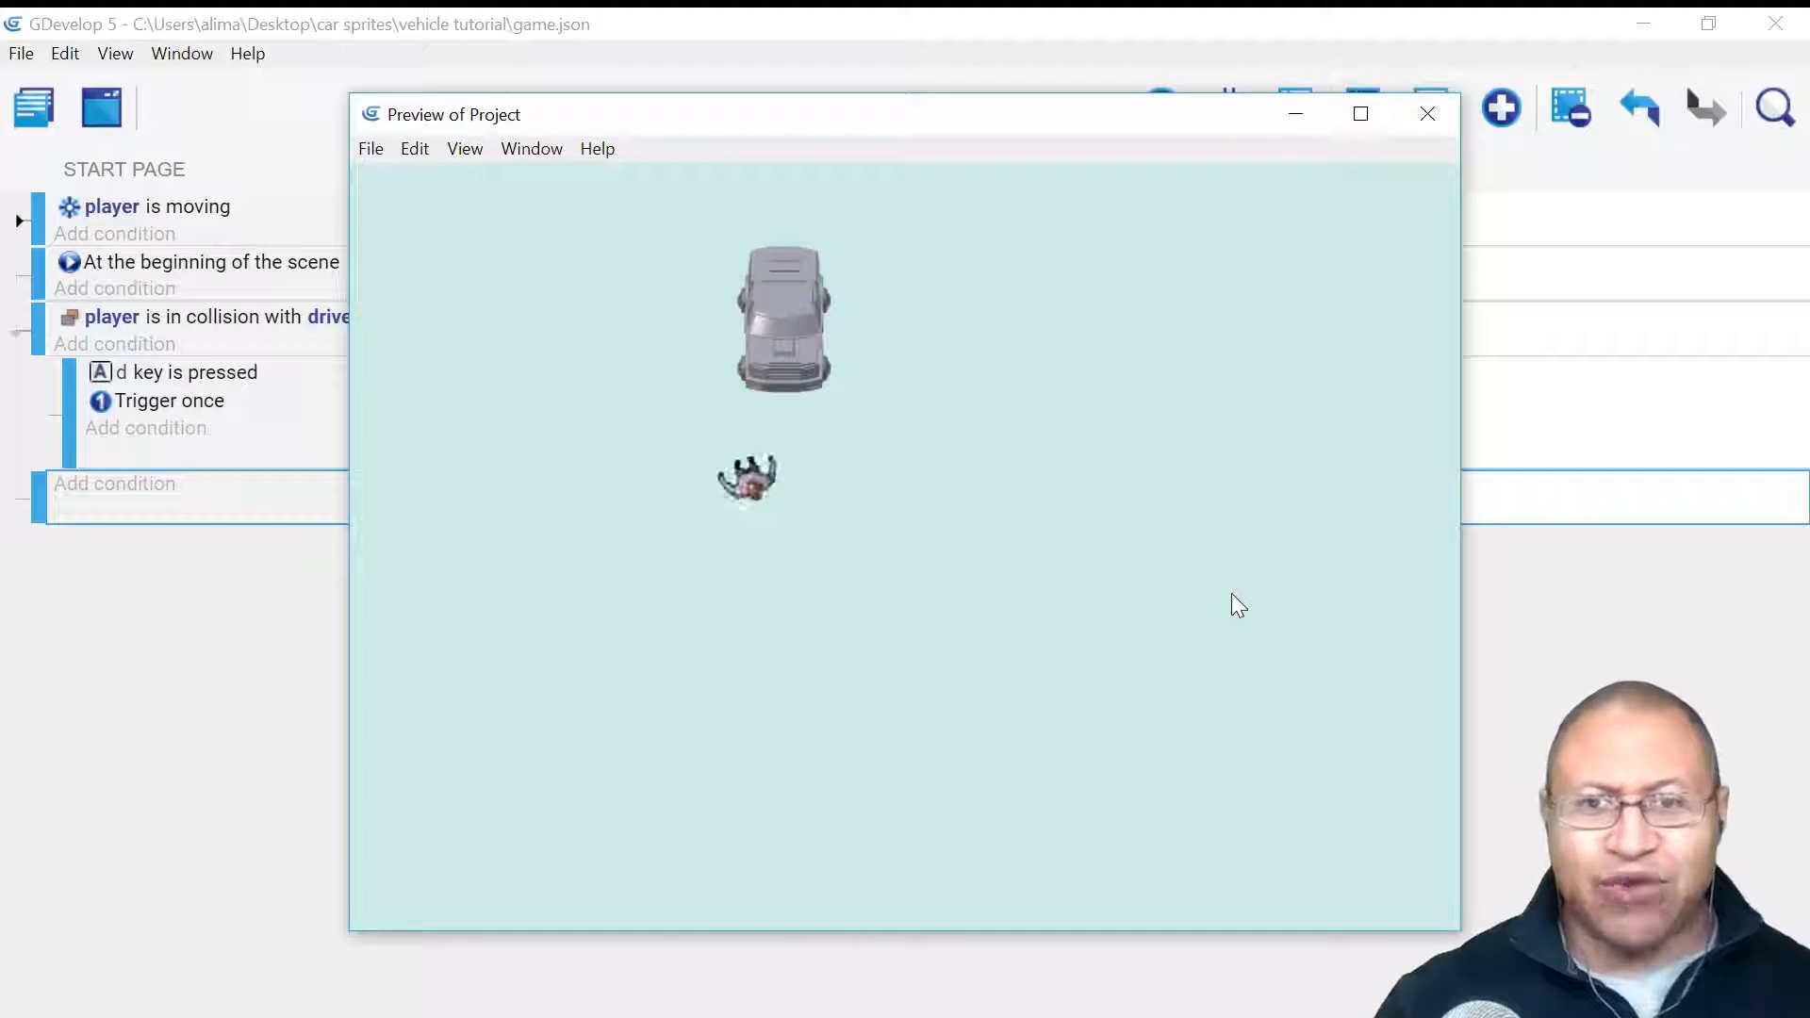
{"action": "key", "text": "Right"}
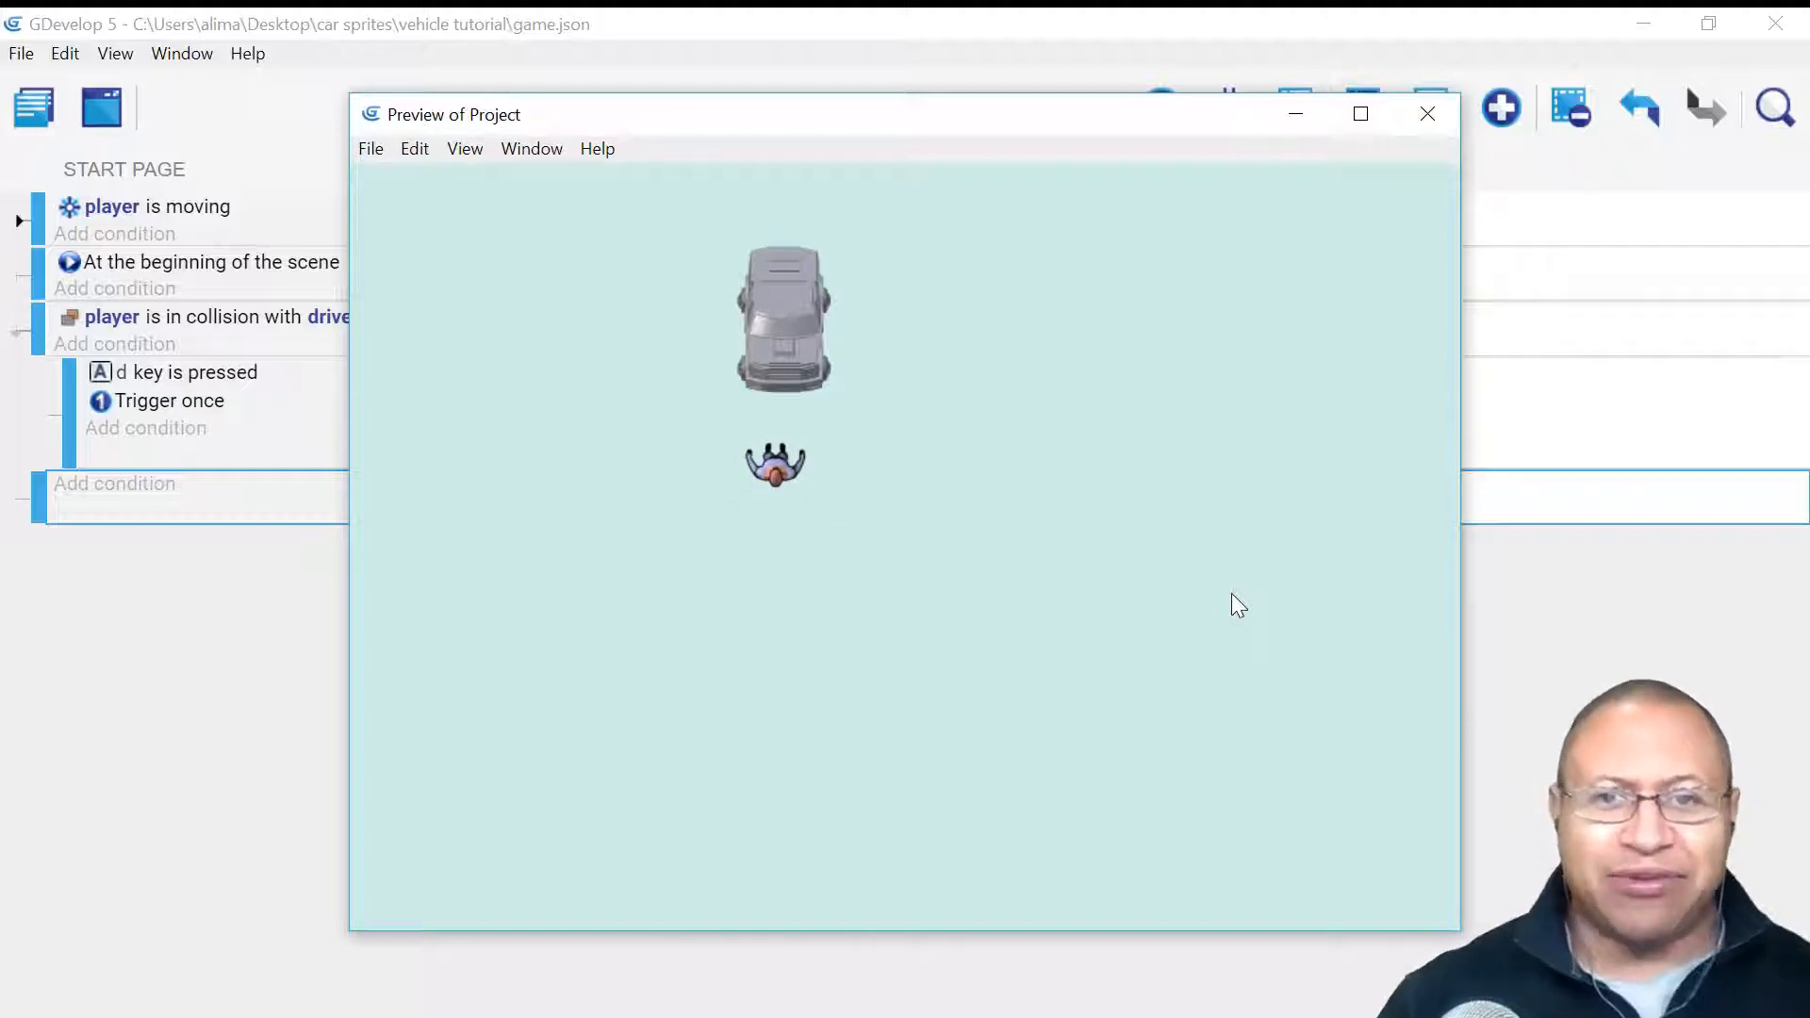
{"action": "left_click", "coordinate": [1427, 115]}
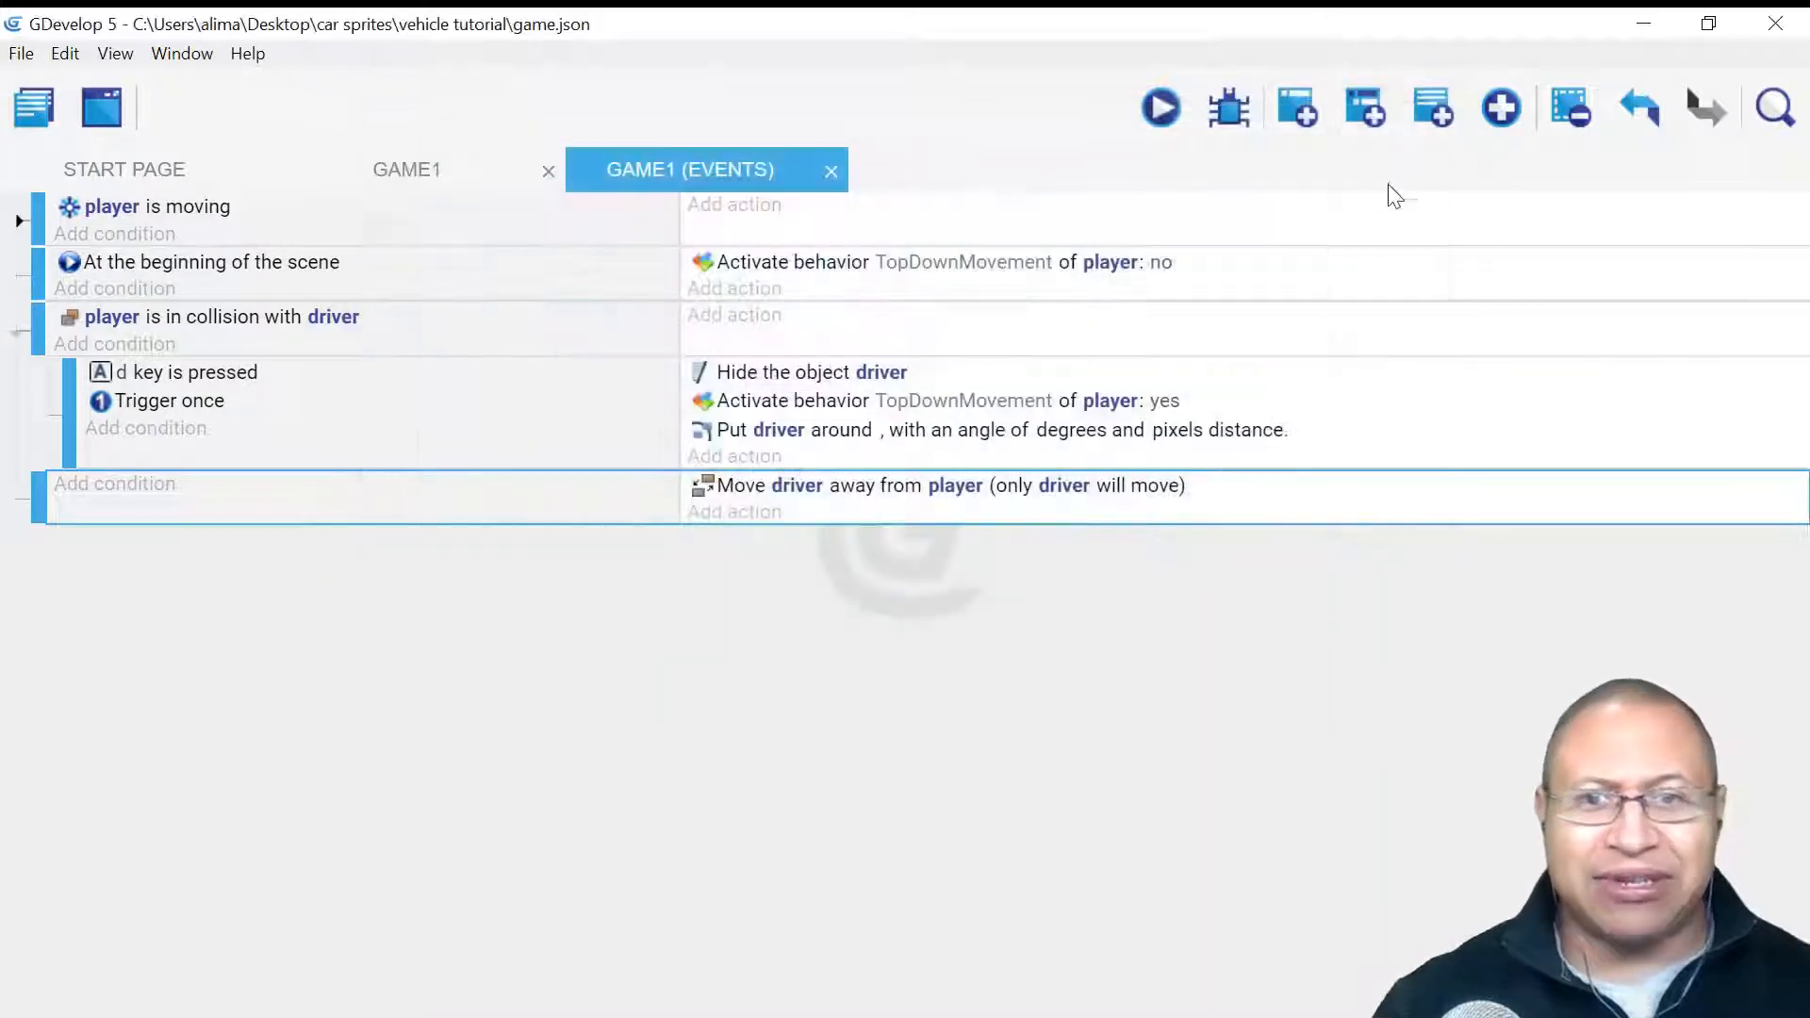
- Open the driver object's hitbox editor and add a custom four-point collision polygon
{"action": "left_click", "coordinate": [464, 171]}
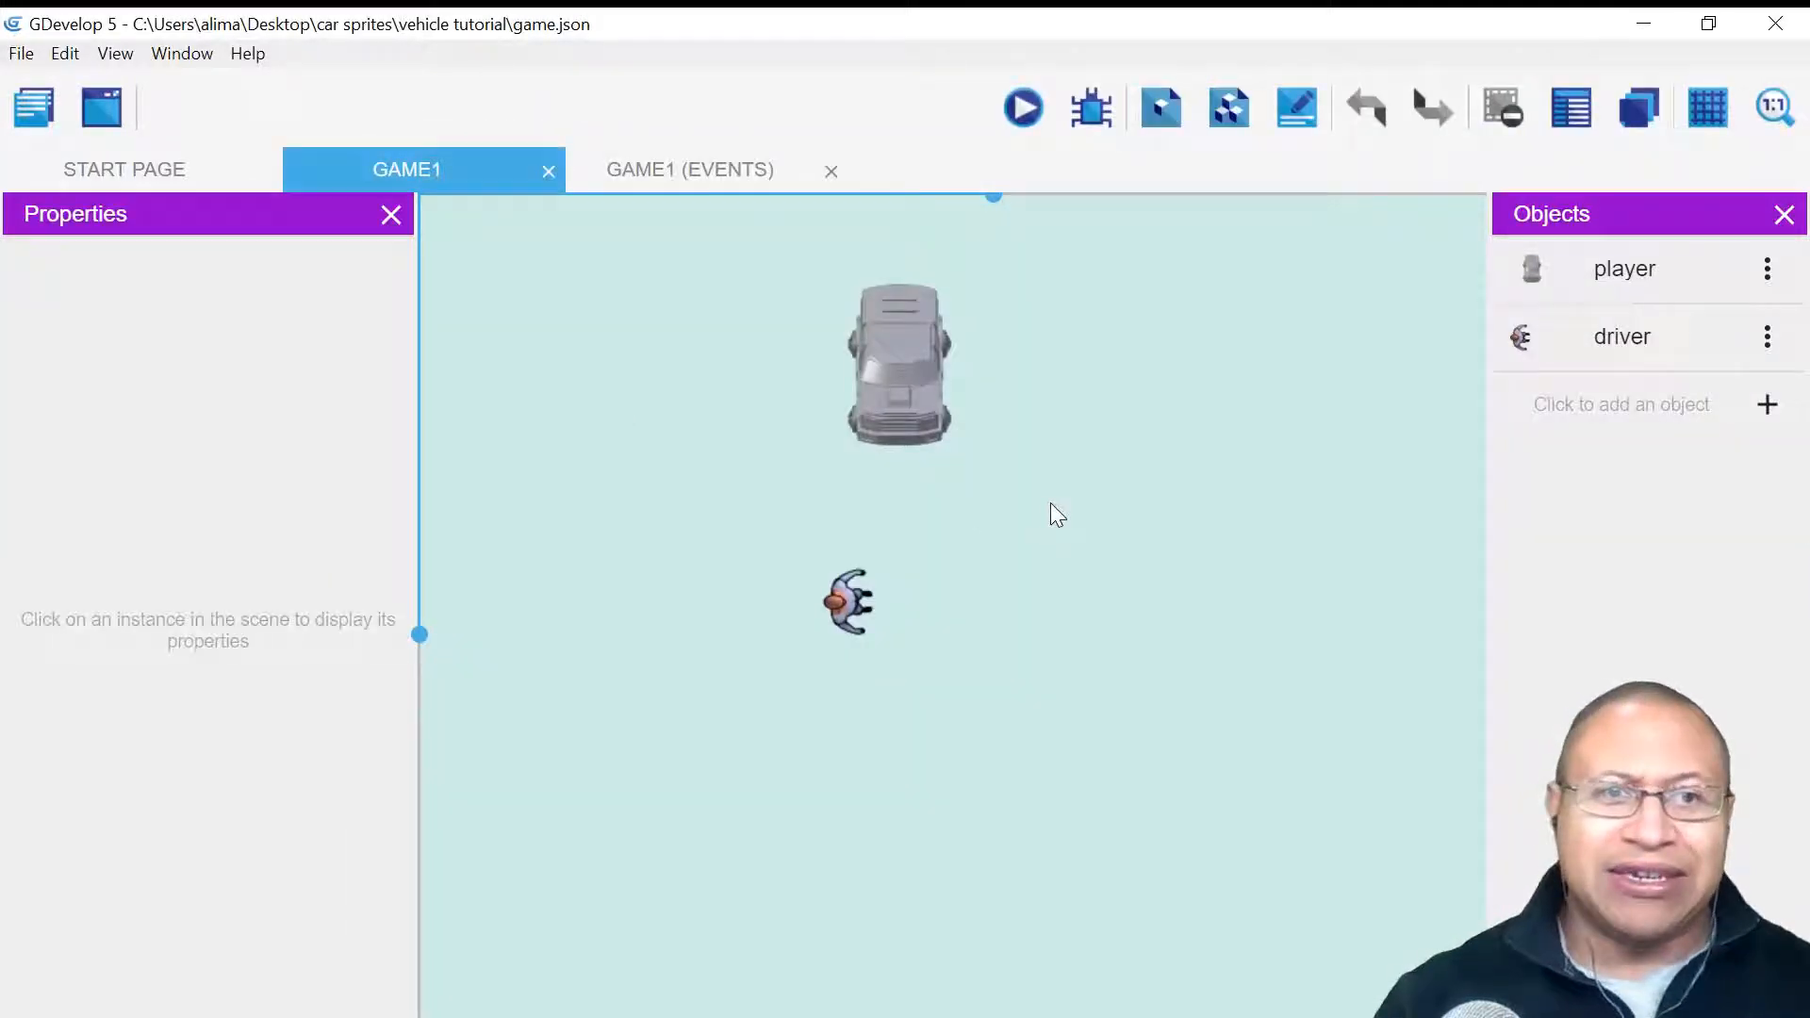
{"action": "double_click", "coordinate": [1712, 337]}
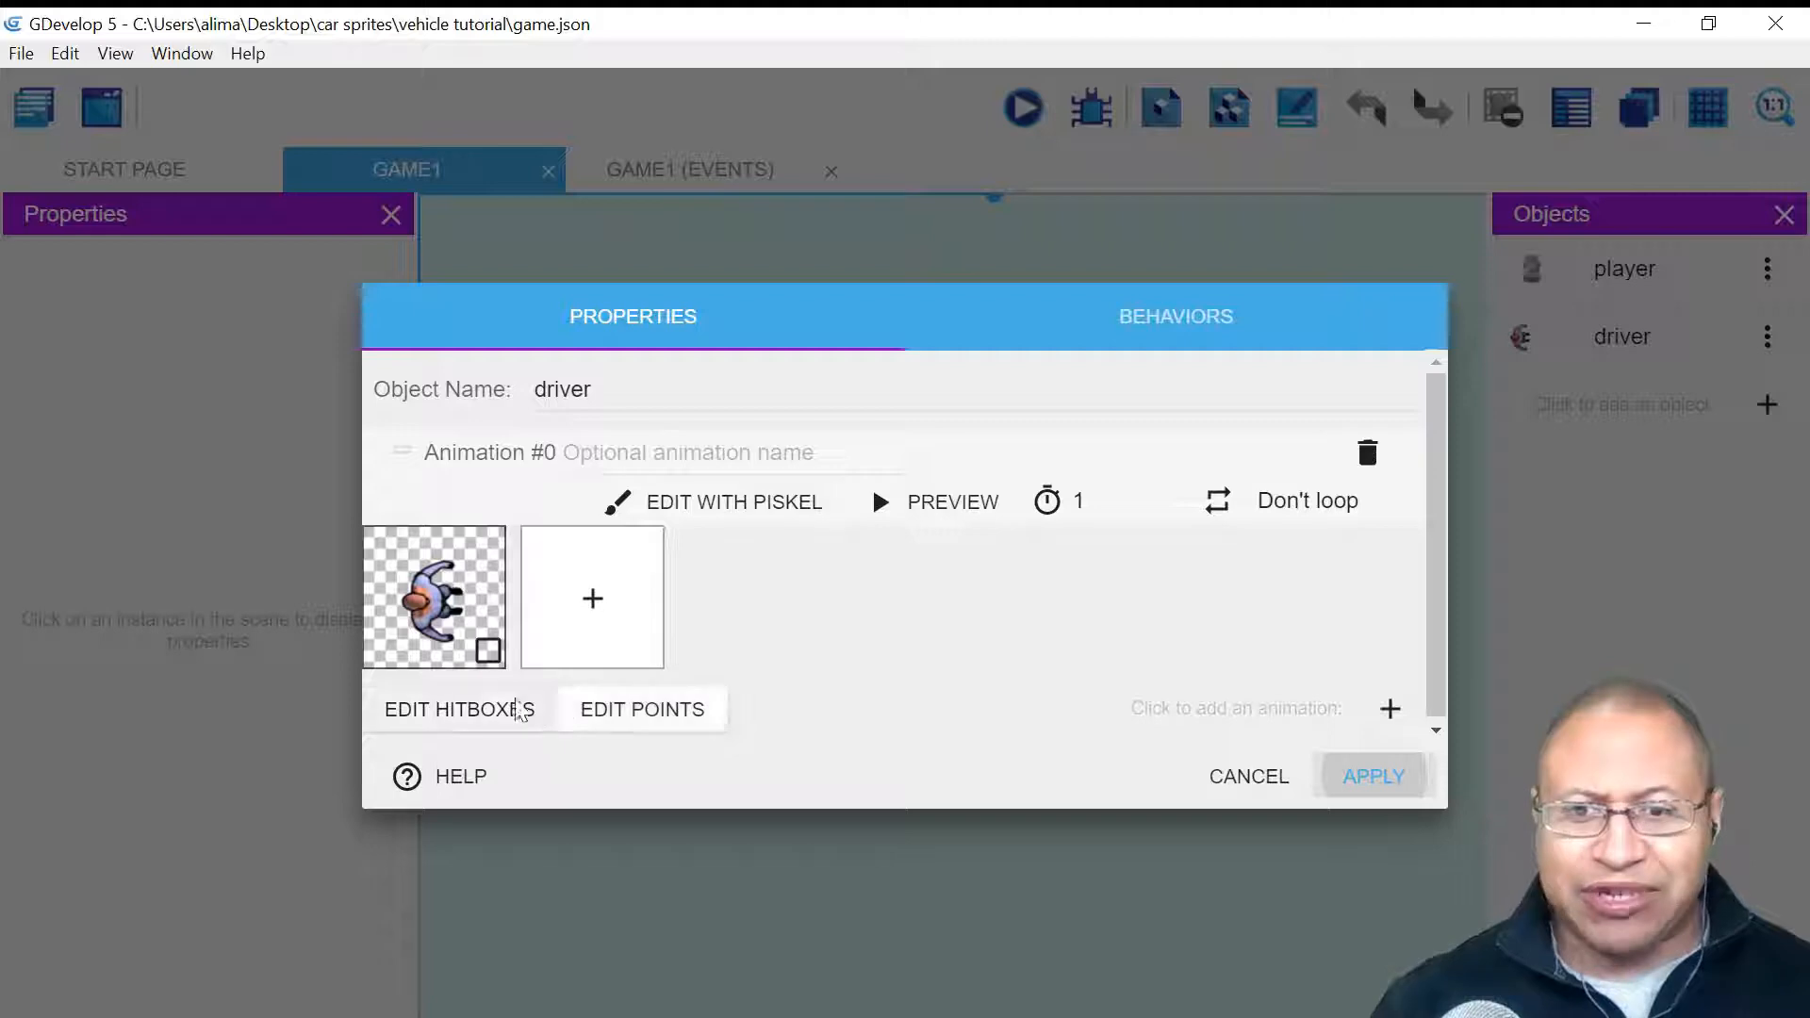
{"action": "left_click", "coordinate": [421, 719]}
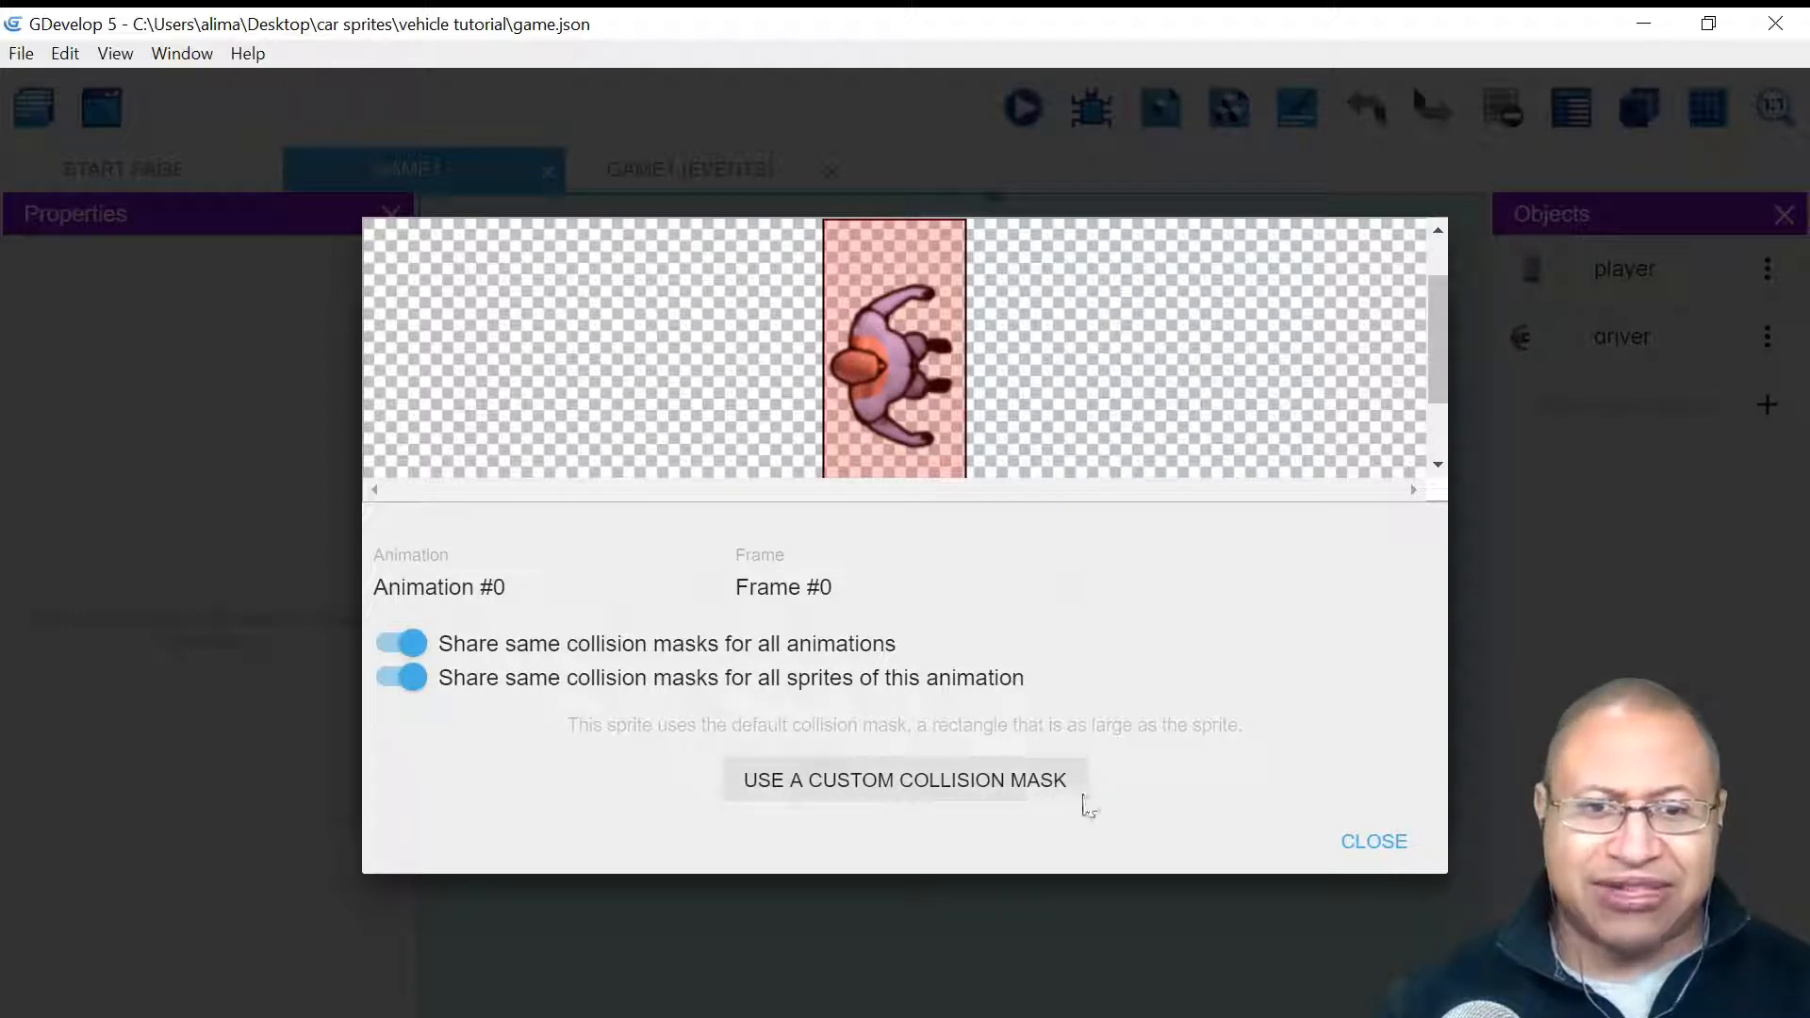
{"action": "left_click", "coordinate": [1014, 784]}
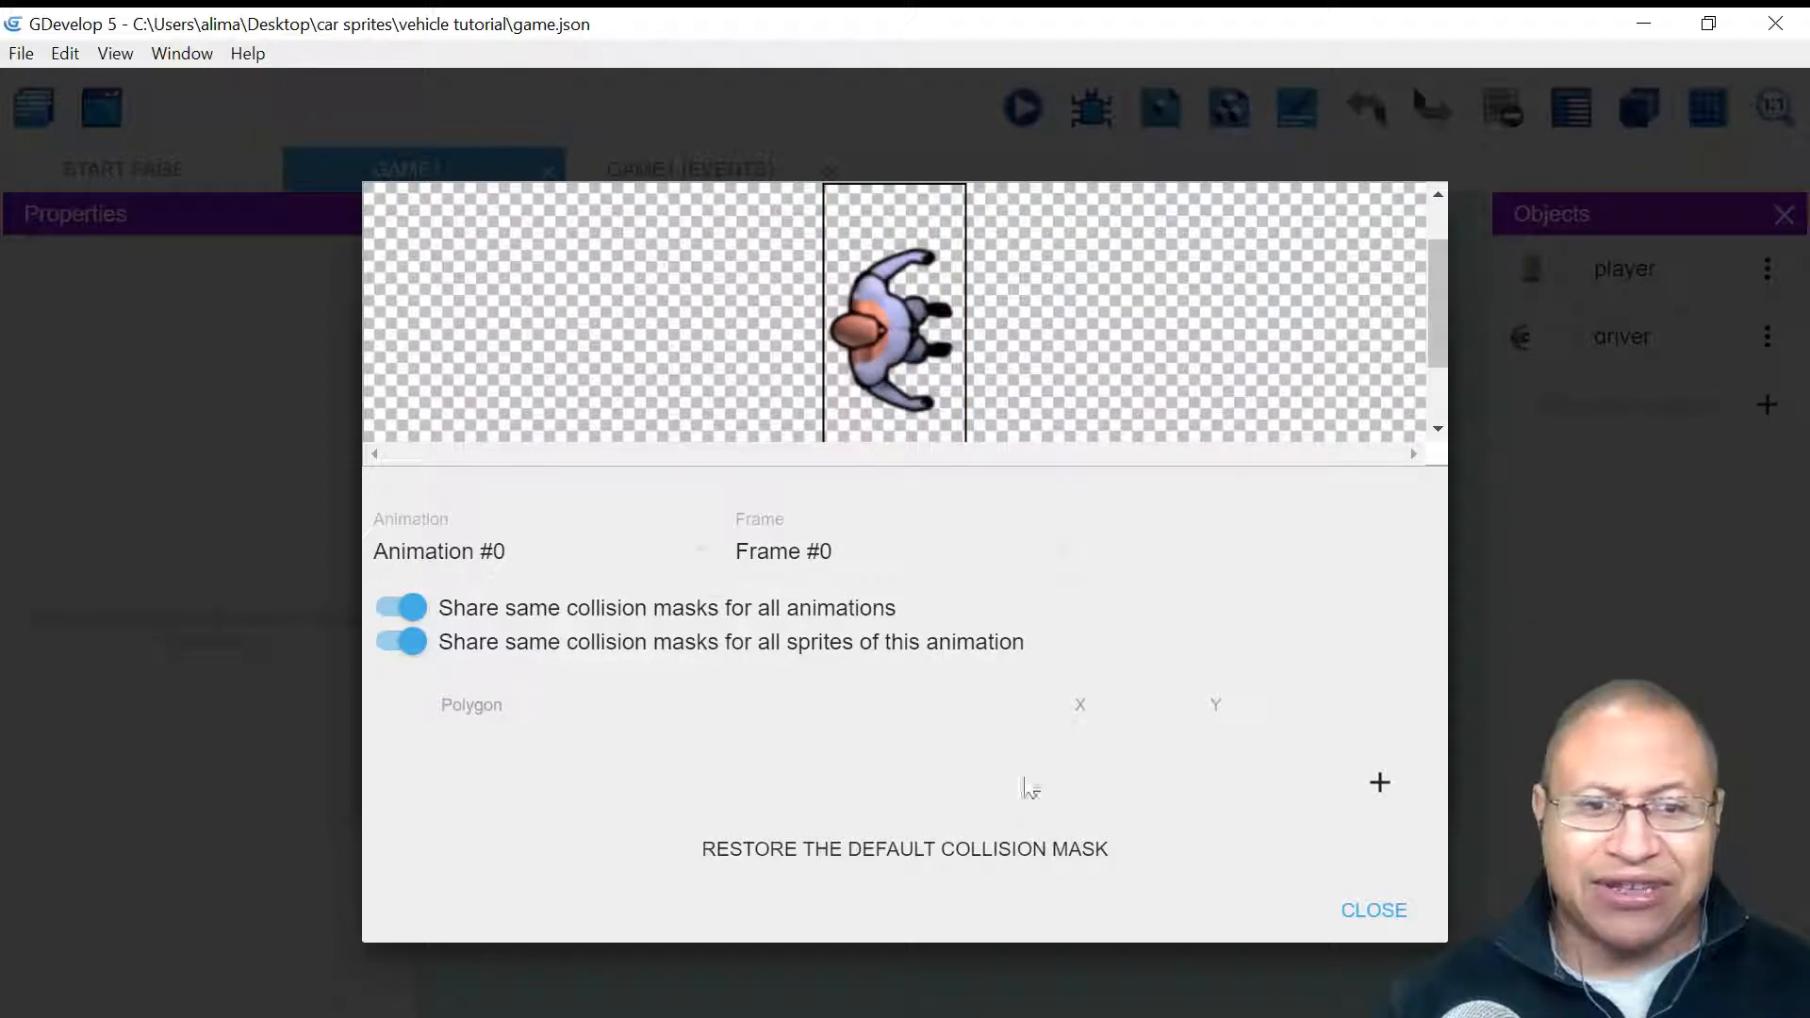
{"action": "left_click", "coordinate": [1379, 784]}
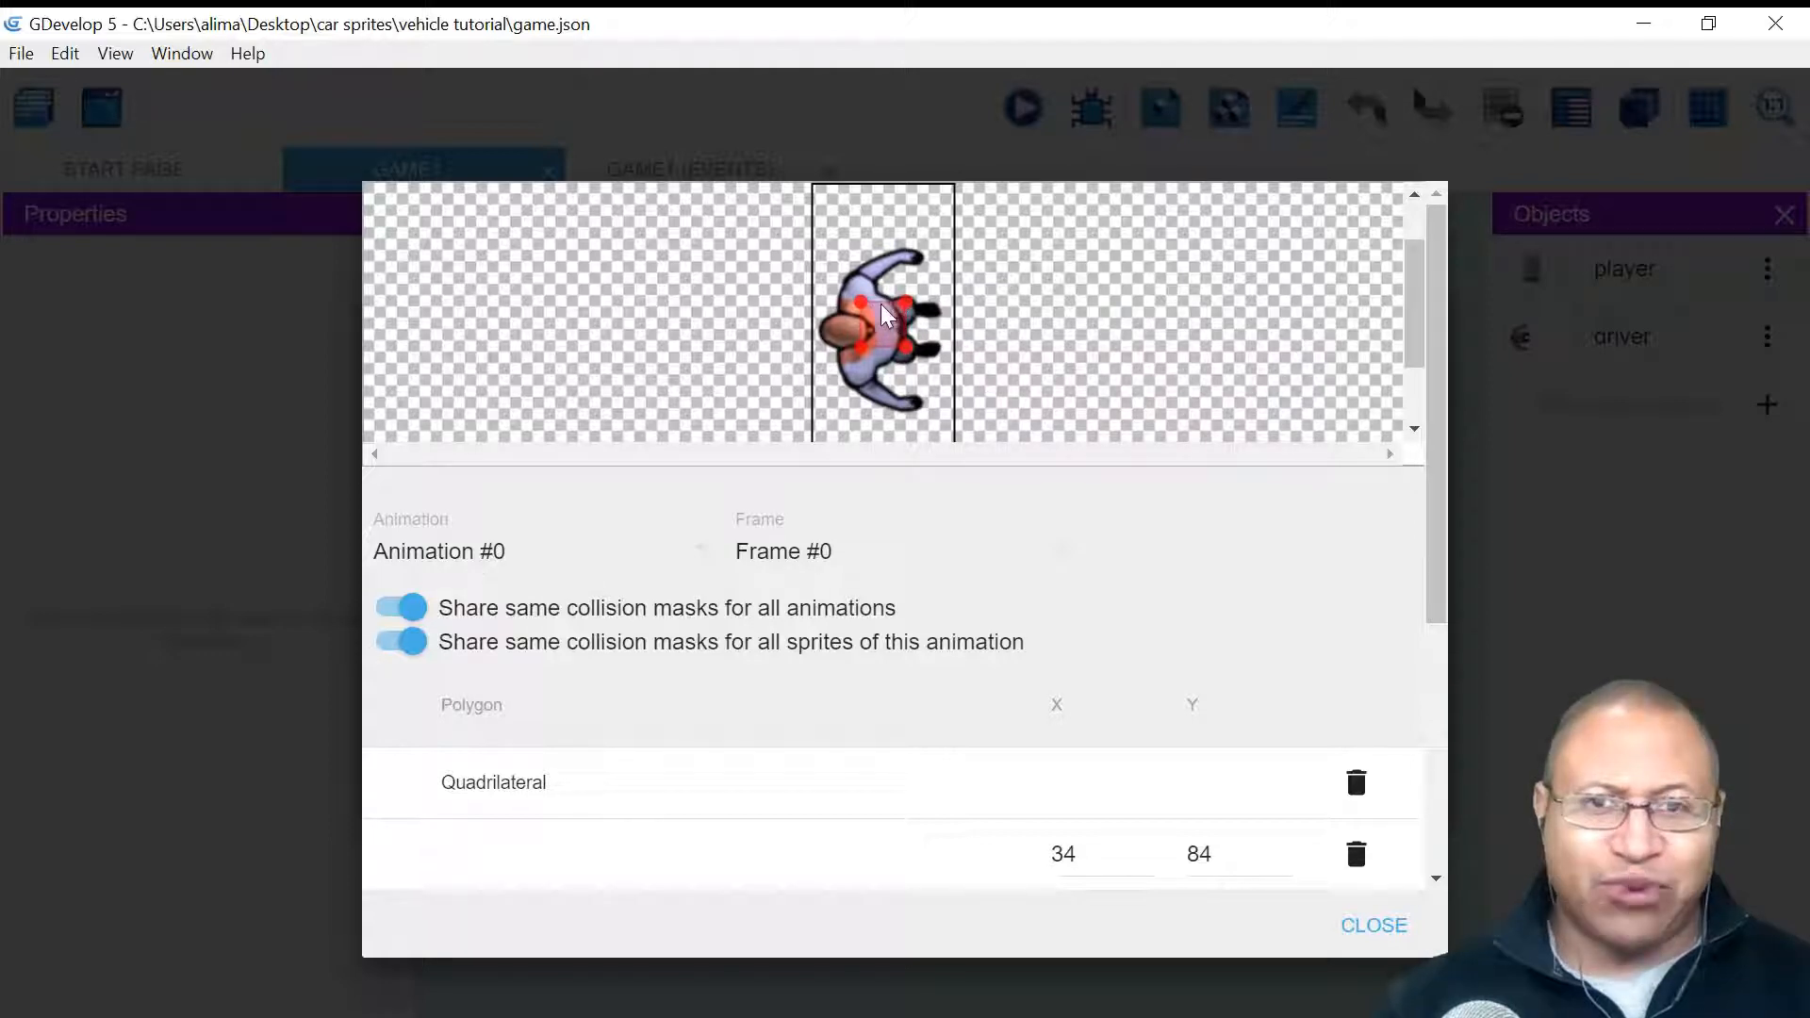
- Drag the polygon's corners tight around the driver's body and apply the object changes
{"action": "left_click_drag", "start_coordinate": [861, 303], "coordinate": [918, 261]}
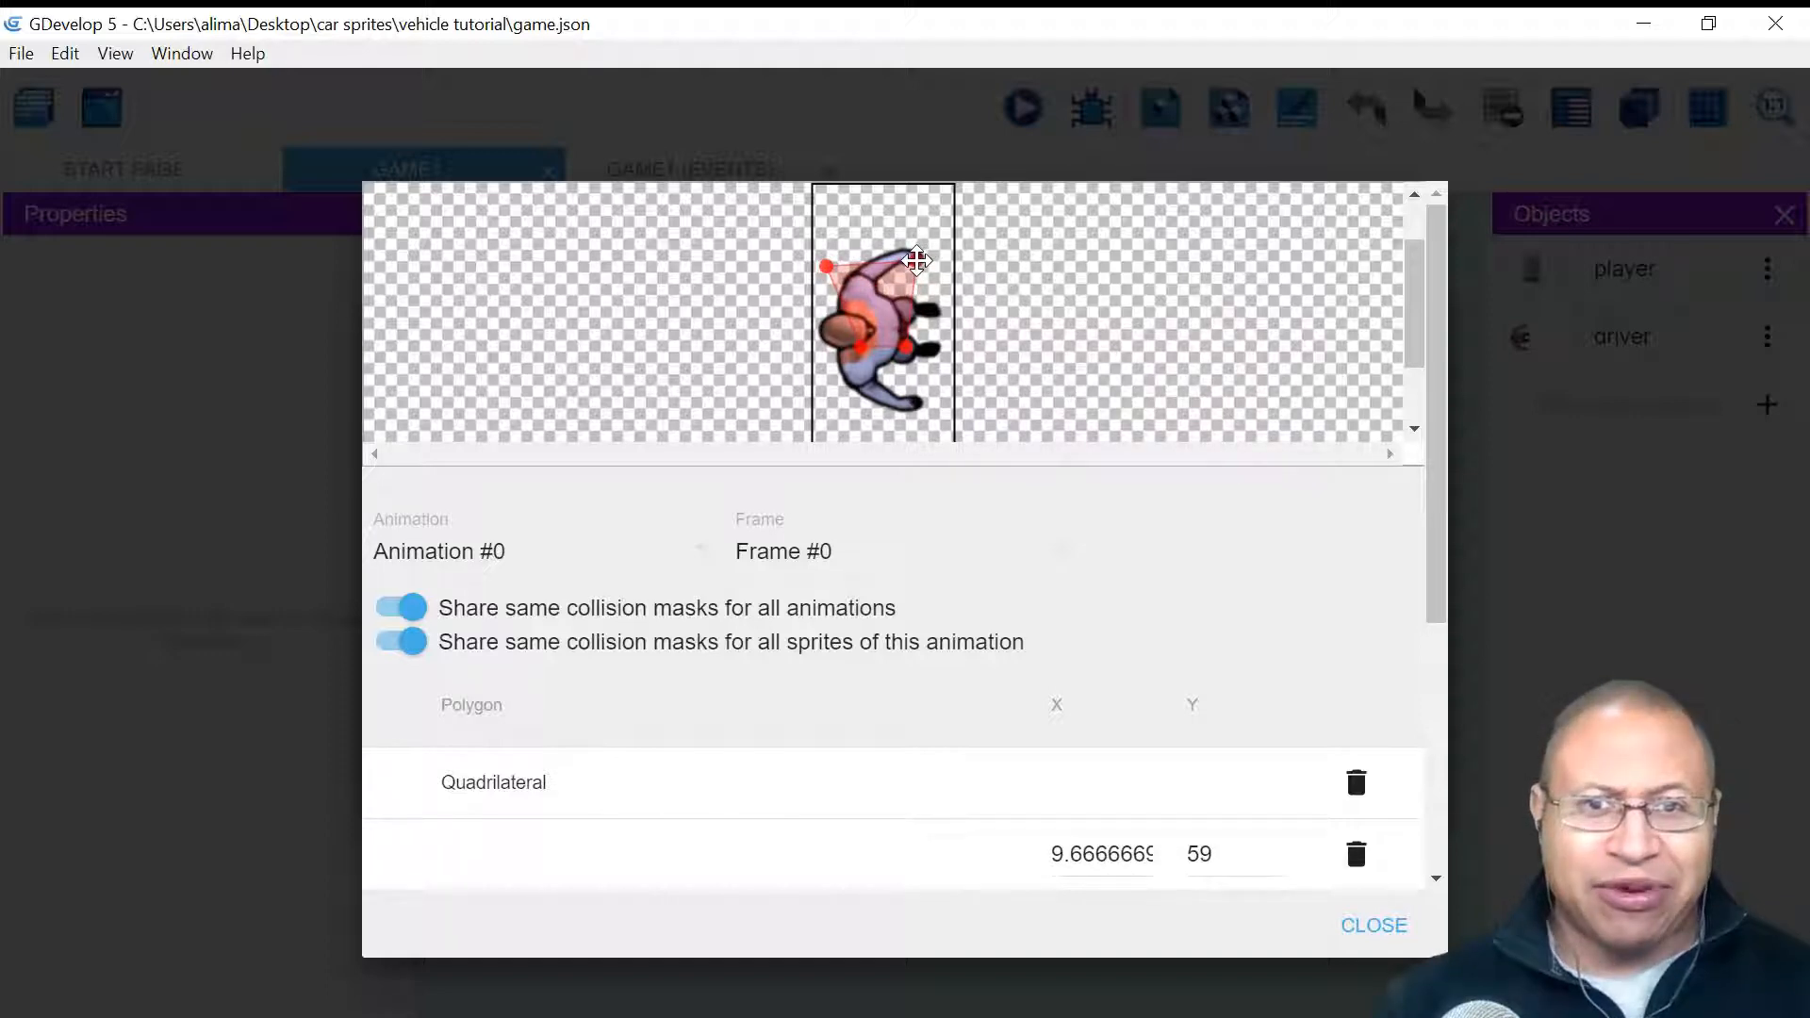
{"action": "left_click_drag", "start_coordinate": [861, 344], "coordinate": [832, 384]}
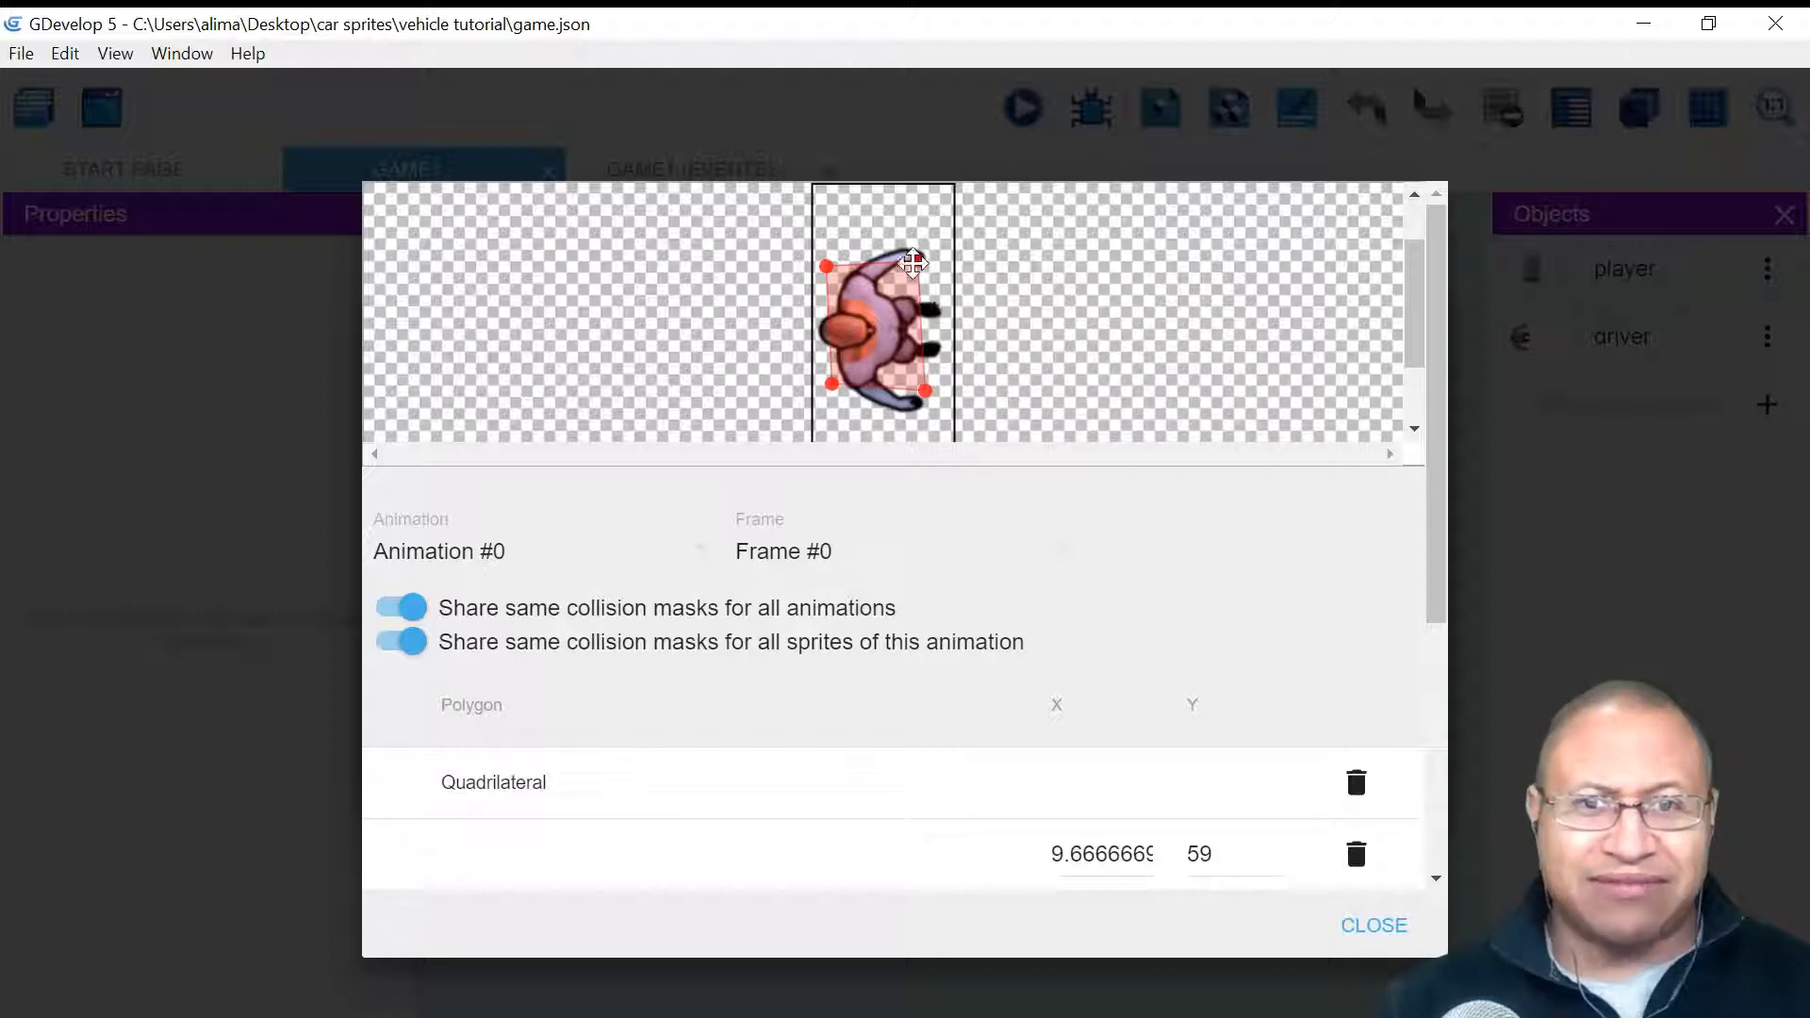
{"action": "left_click_drag", "start_coordinate": [914, 262], "coordinate": [932, 262]}
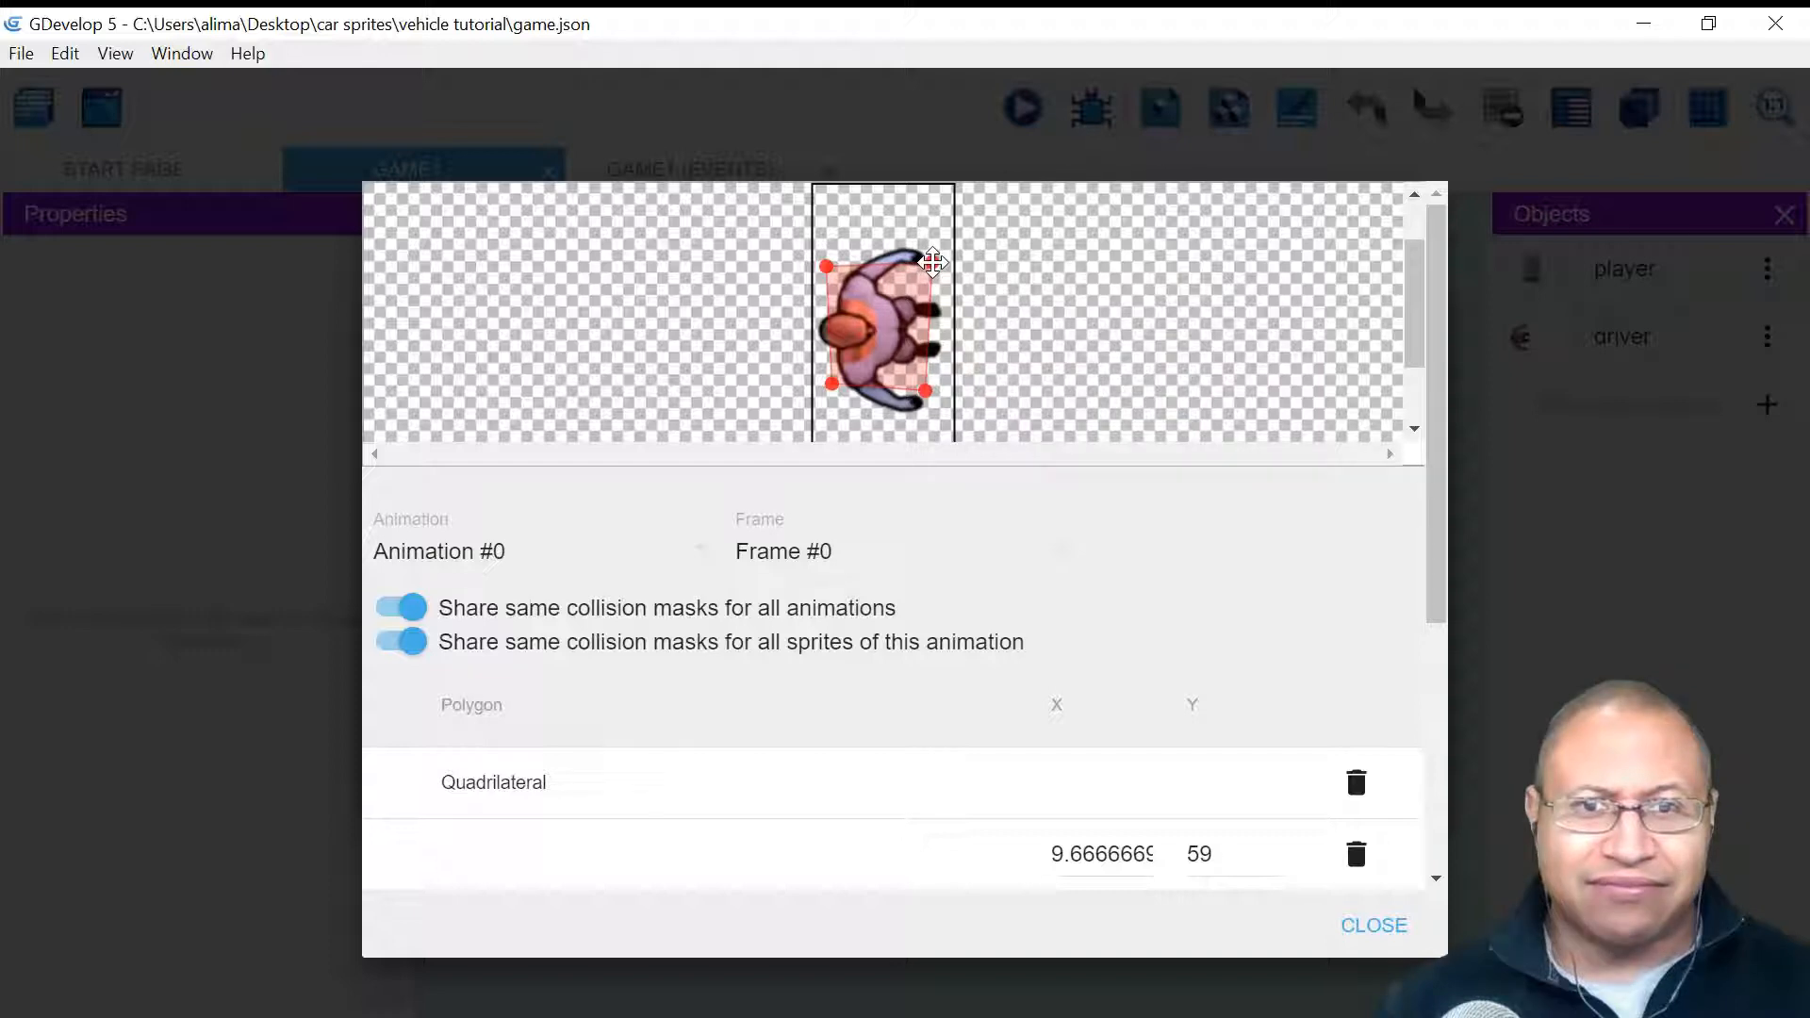
{"action": "left_click_drag", "start_coordinate": [925, 391], "coordinate": [940, 388]}
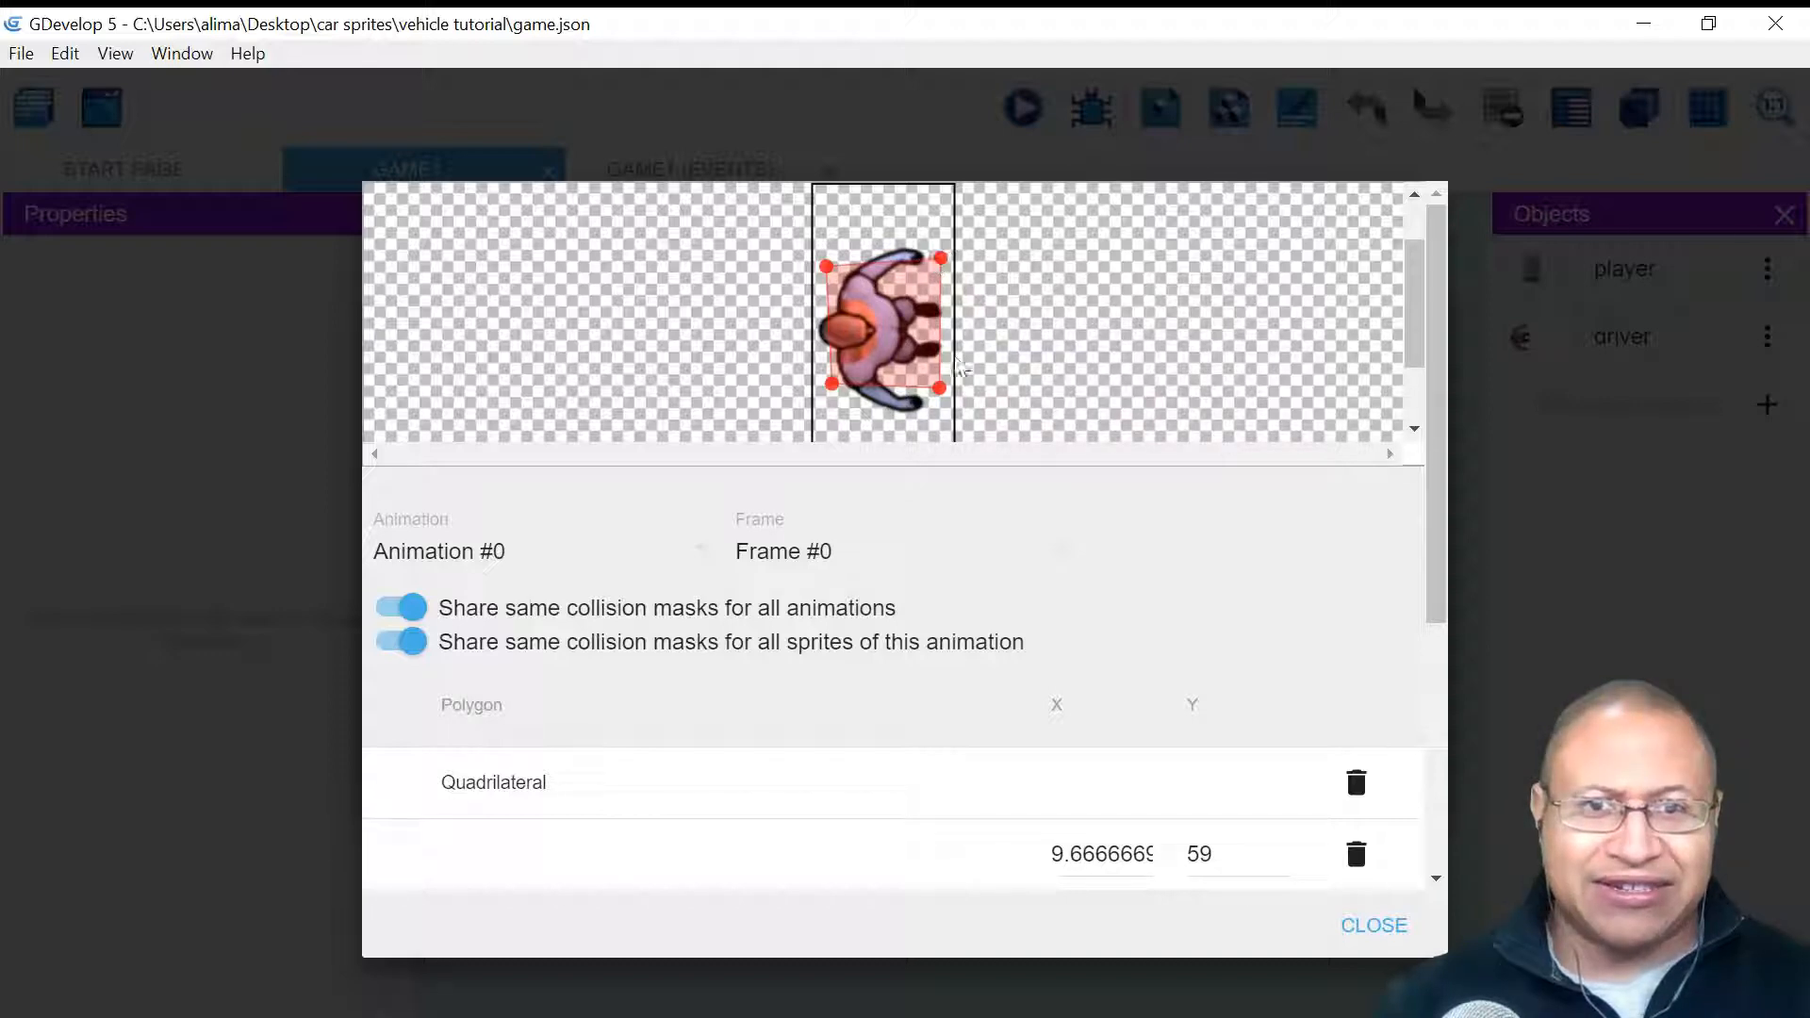
{"action": "left_click_drag", "start_coordinate": [941, 385], "coordinate": [944, 385]}
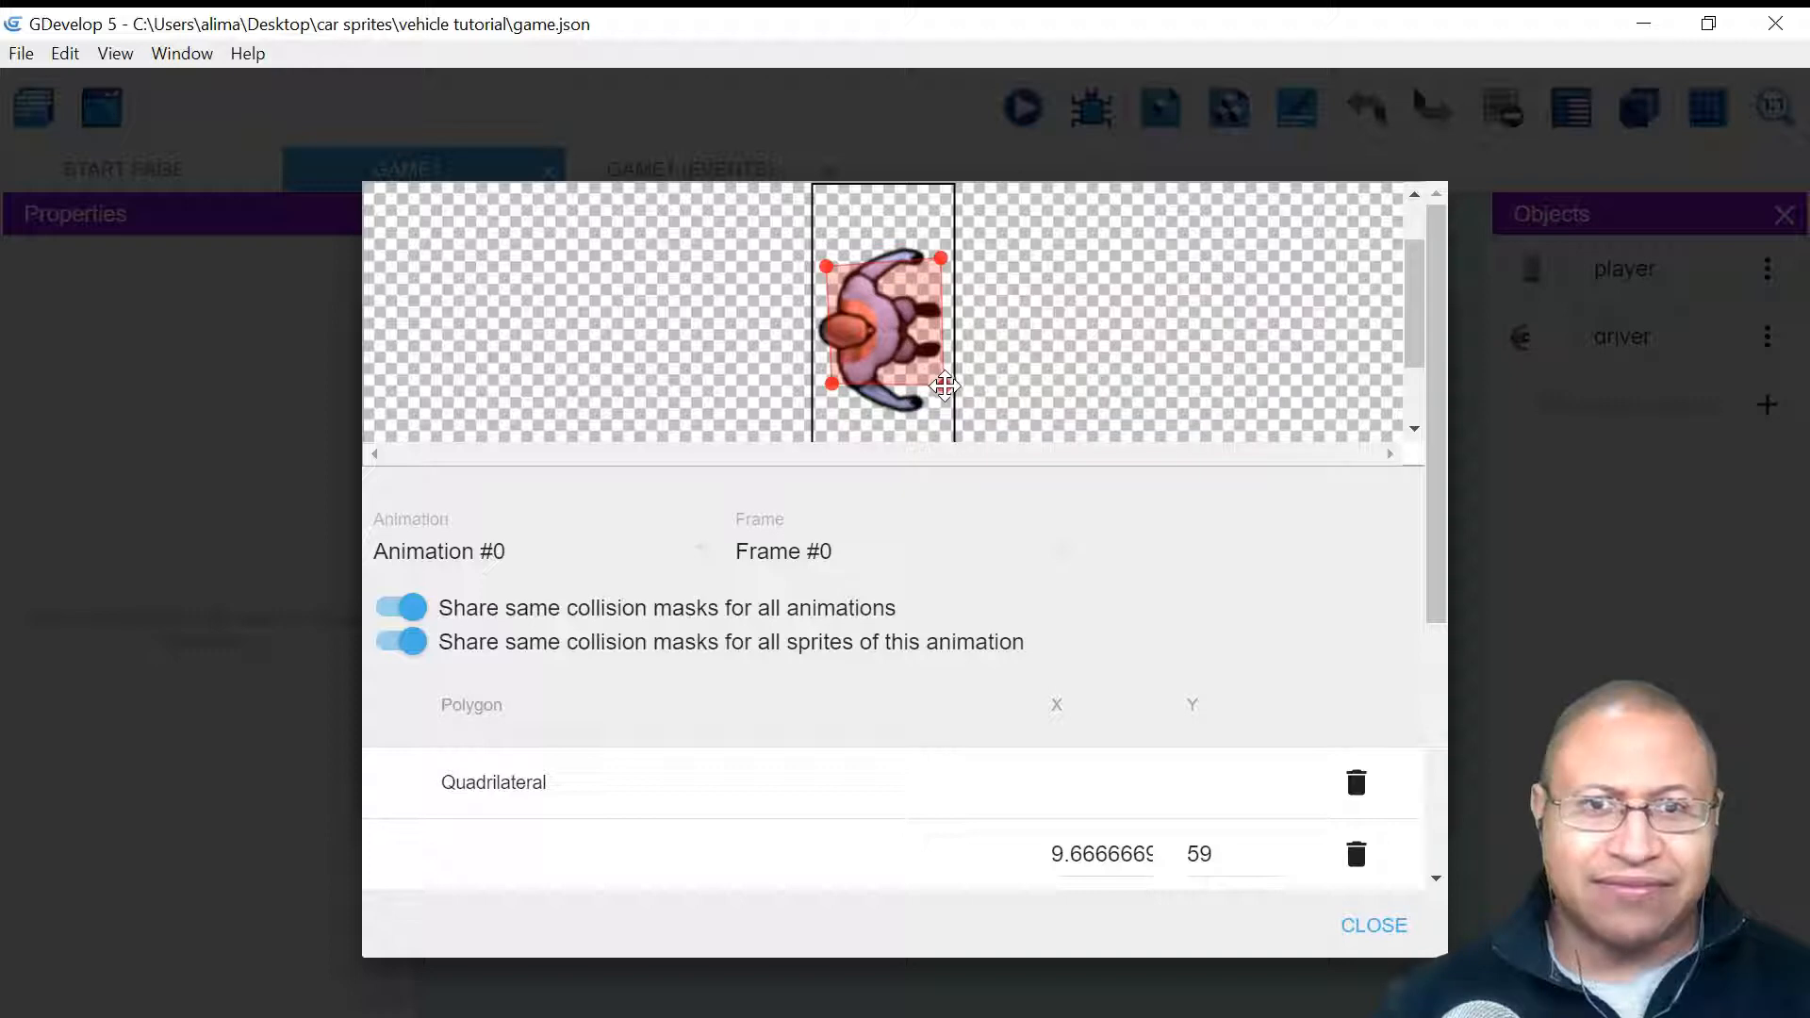
{"action": "left_click_drag", "start_coordinate": [826, 267], "coordinate": [827, 259]}
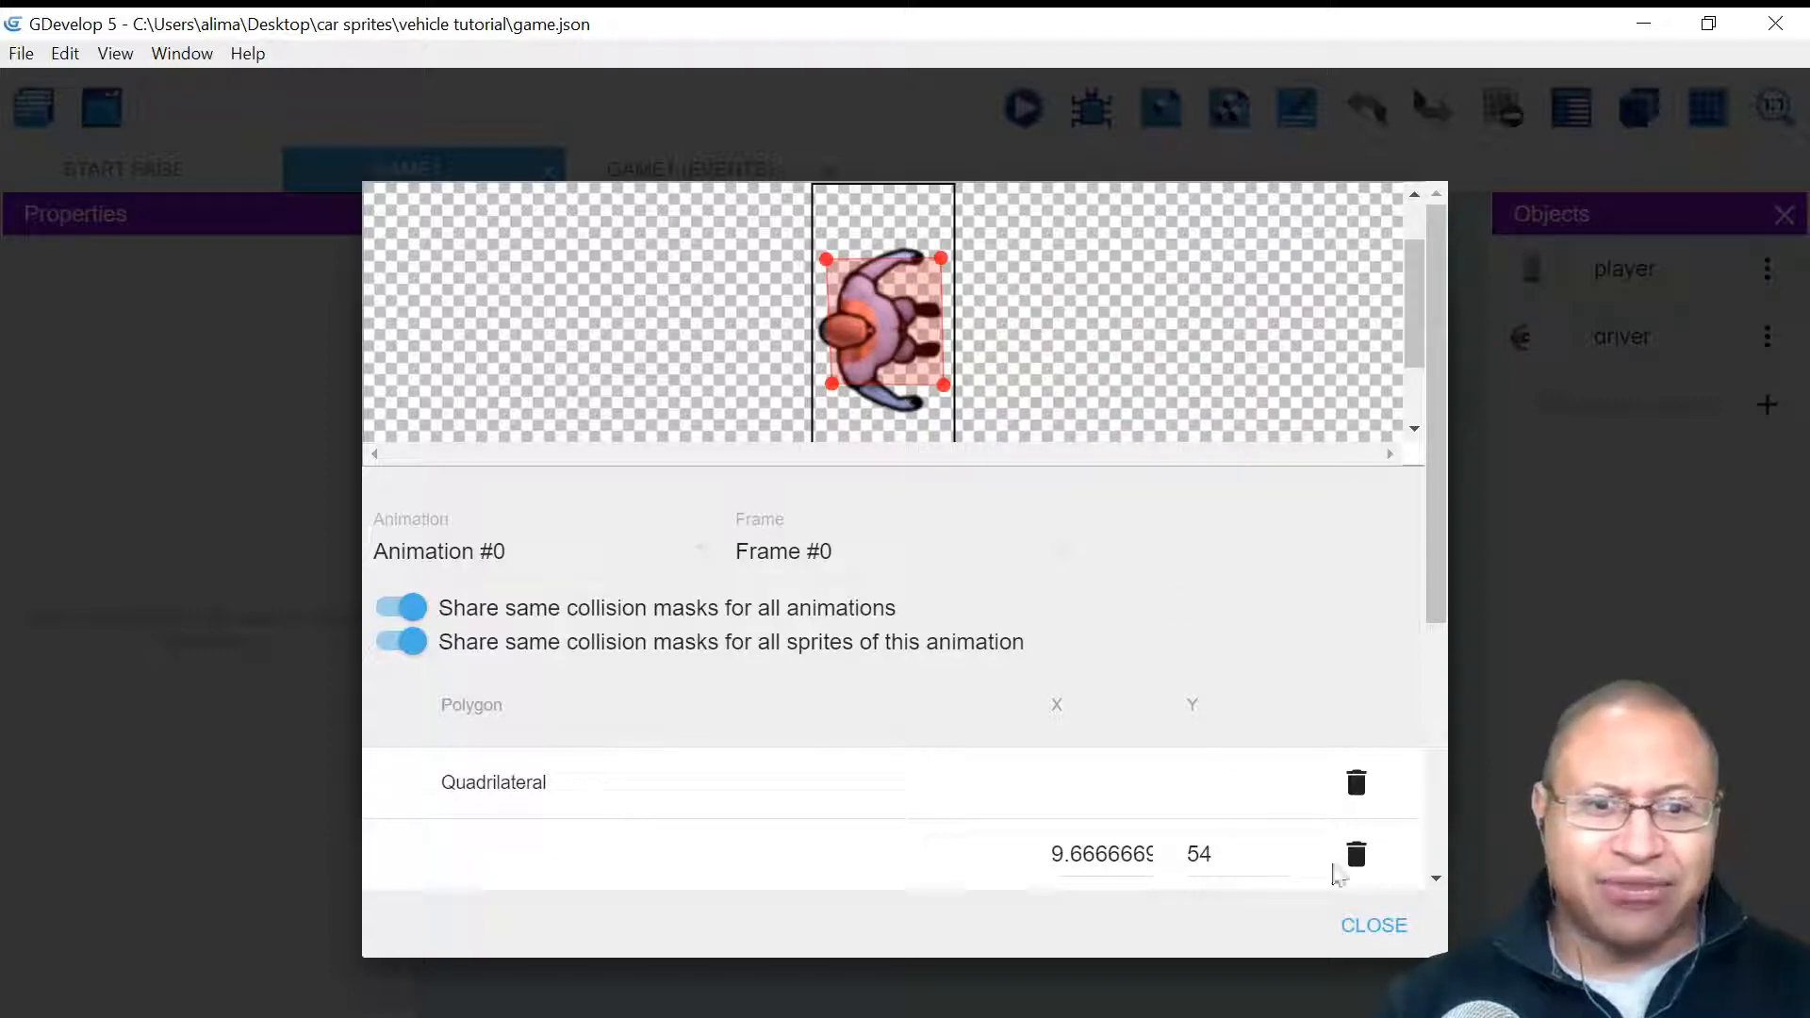
{"action": "left_click", "coordinate": [1374, 925]}
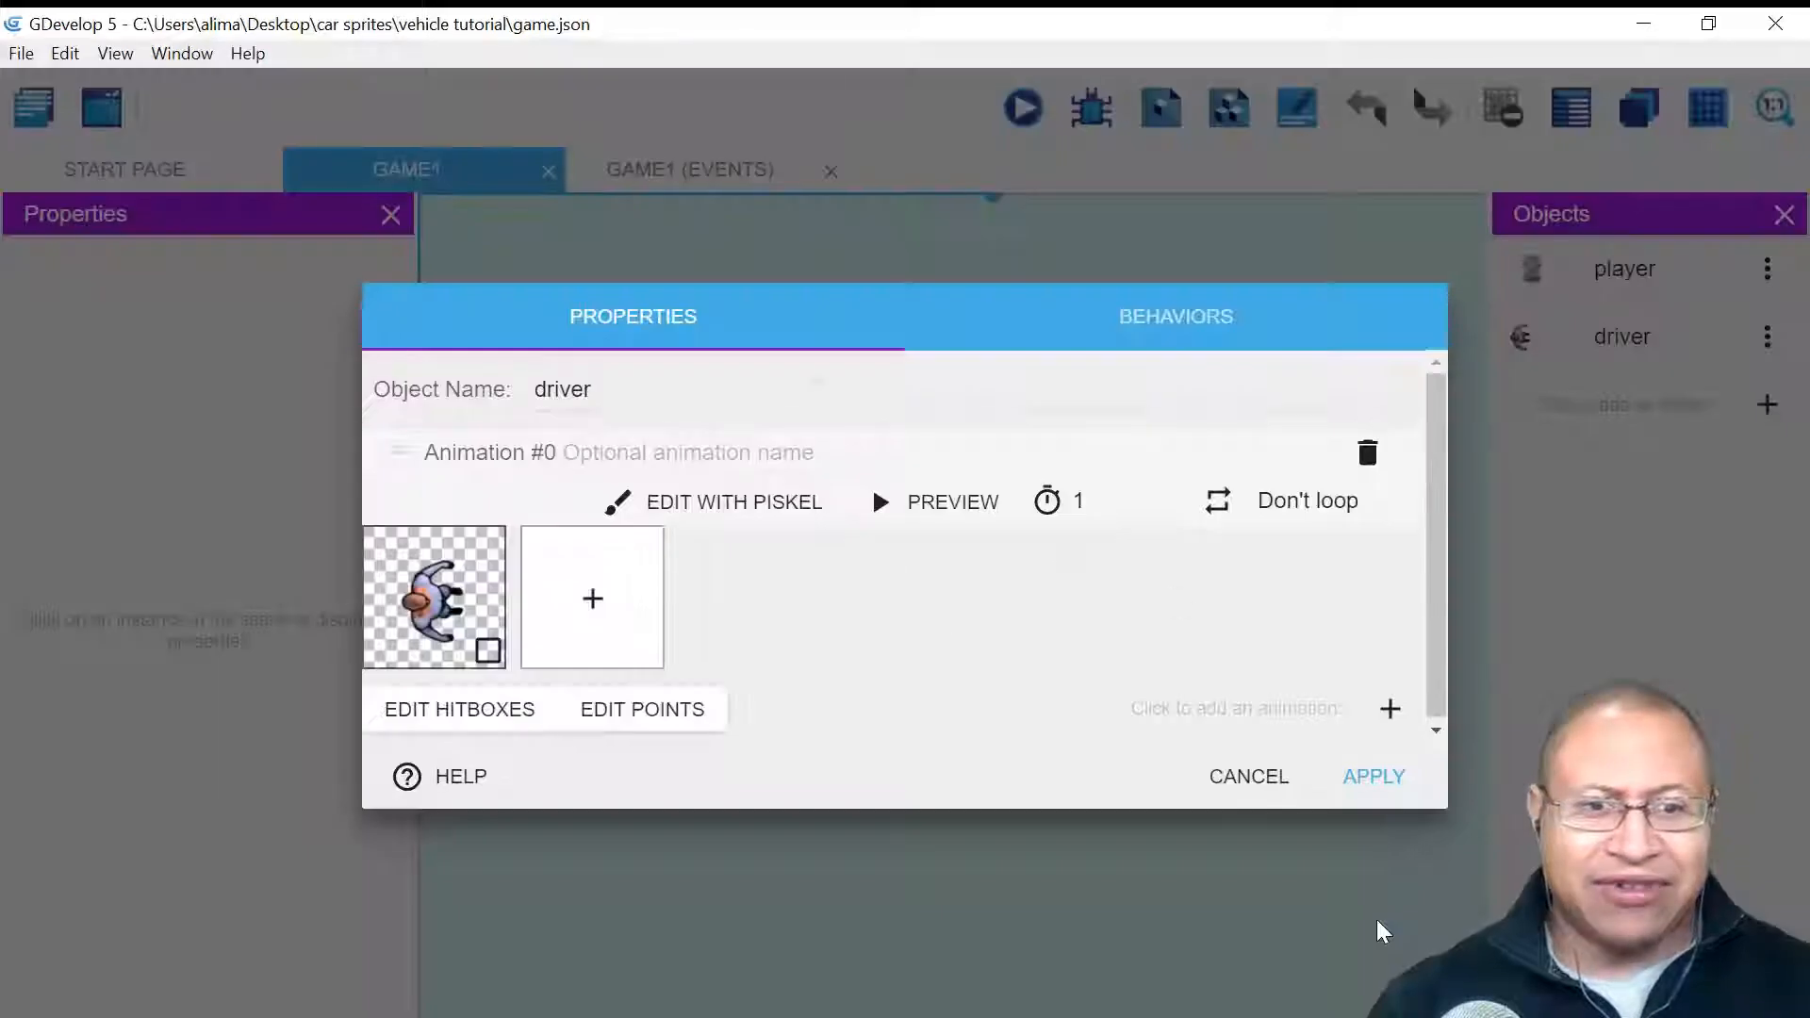
{"action": "left_click", "coordinate": [1356, 776]}
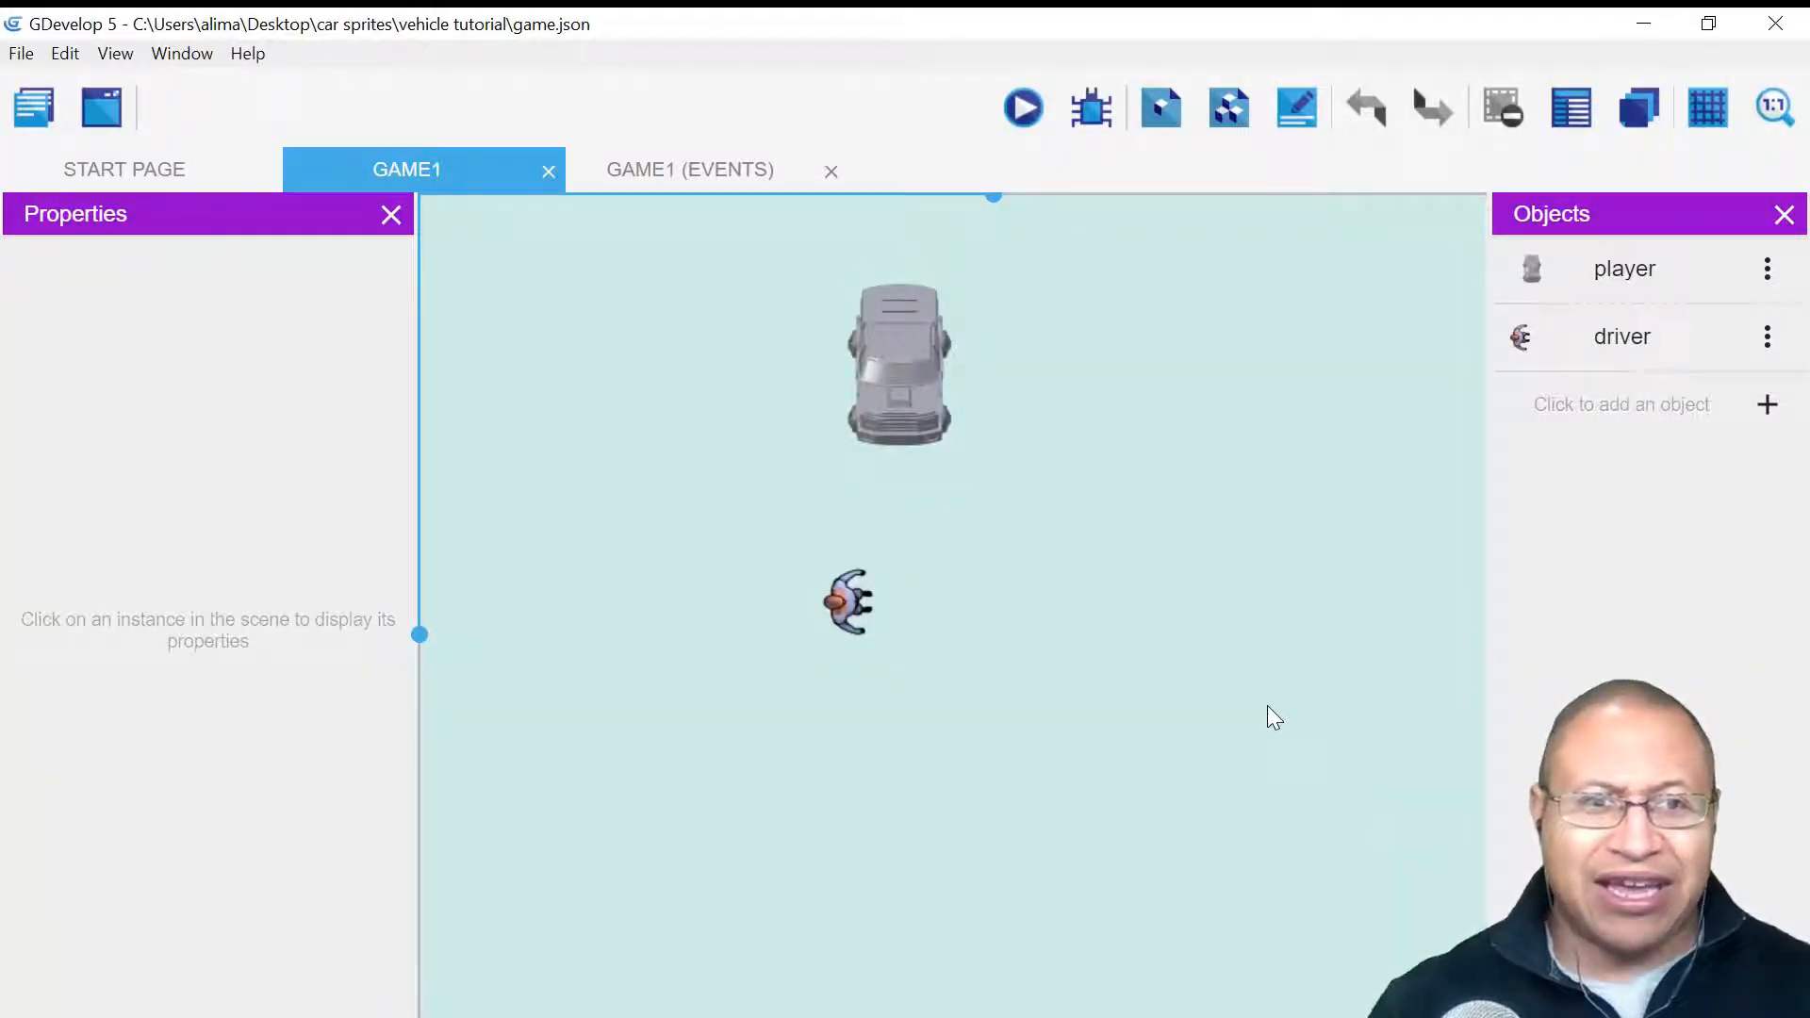
- Open the player car's hitbox editor and add a custom collision polygon
{"action": "double_click", "coordinate": [1683, 273]}
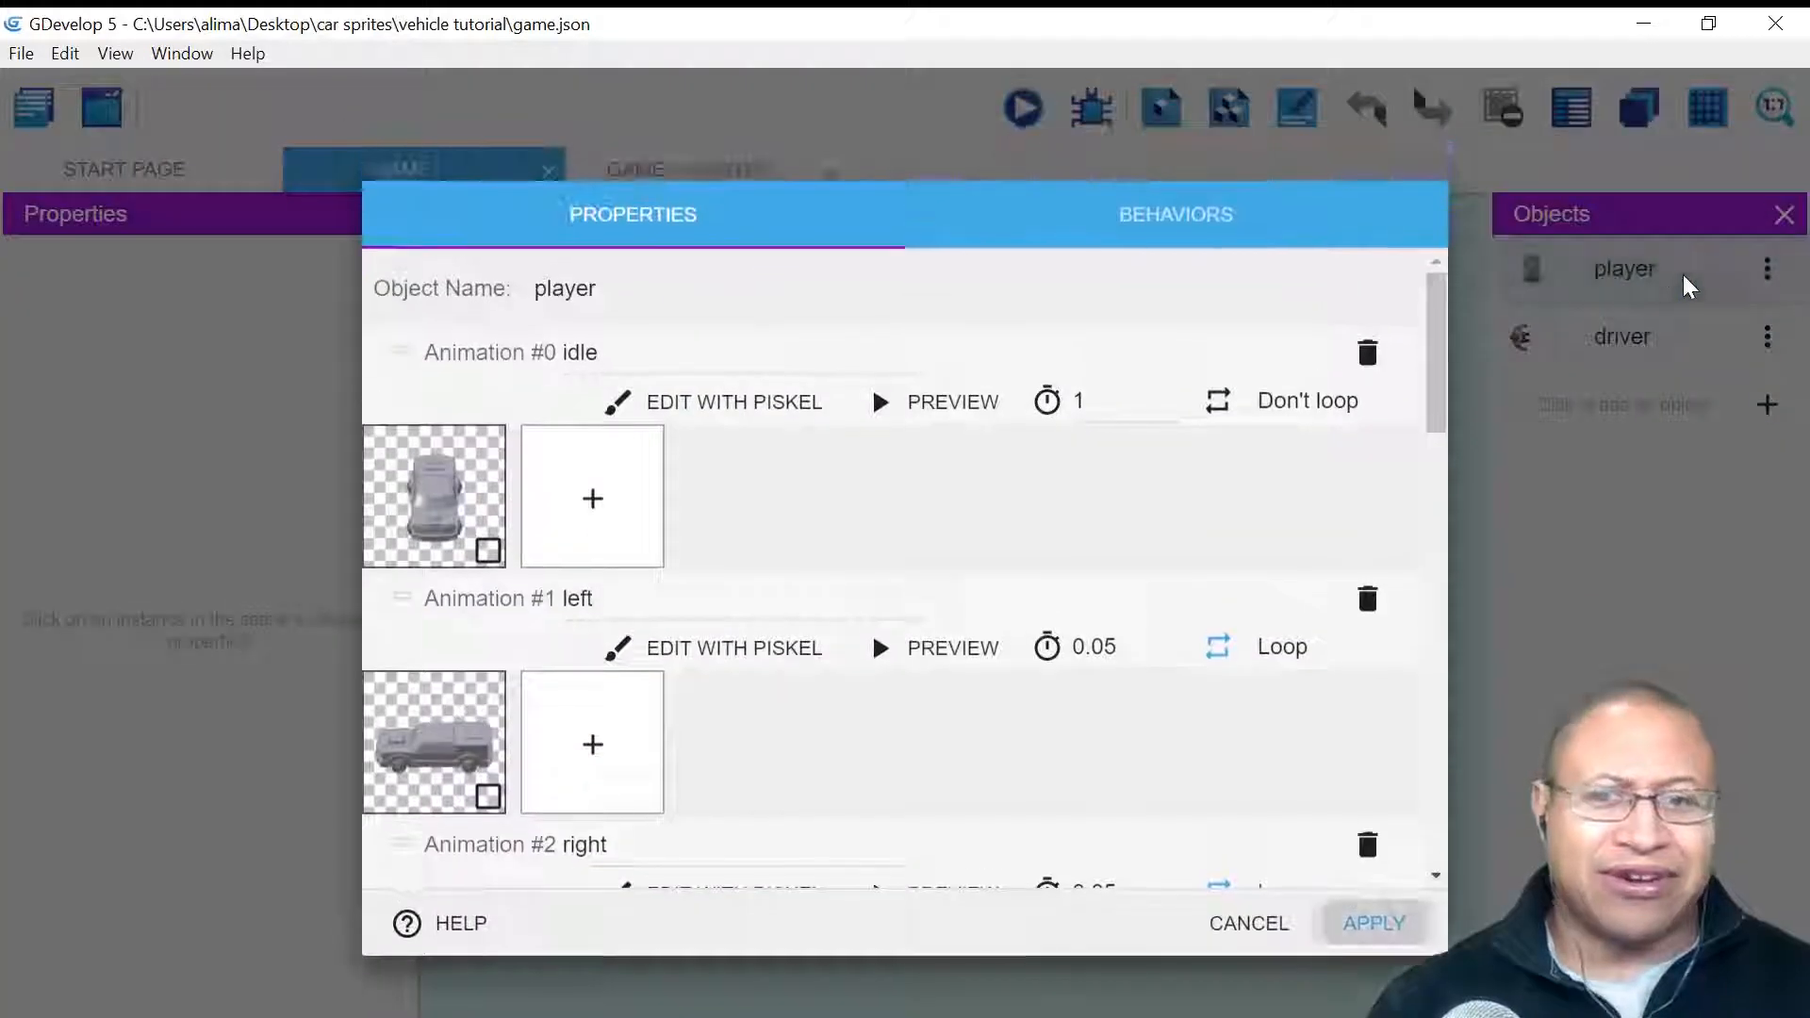
{"action": "left_click_drag", "start_coordinate": [1435, 344], "coordinate": [1462, 796]}
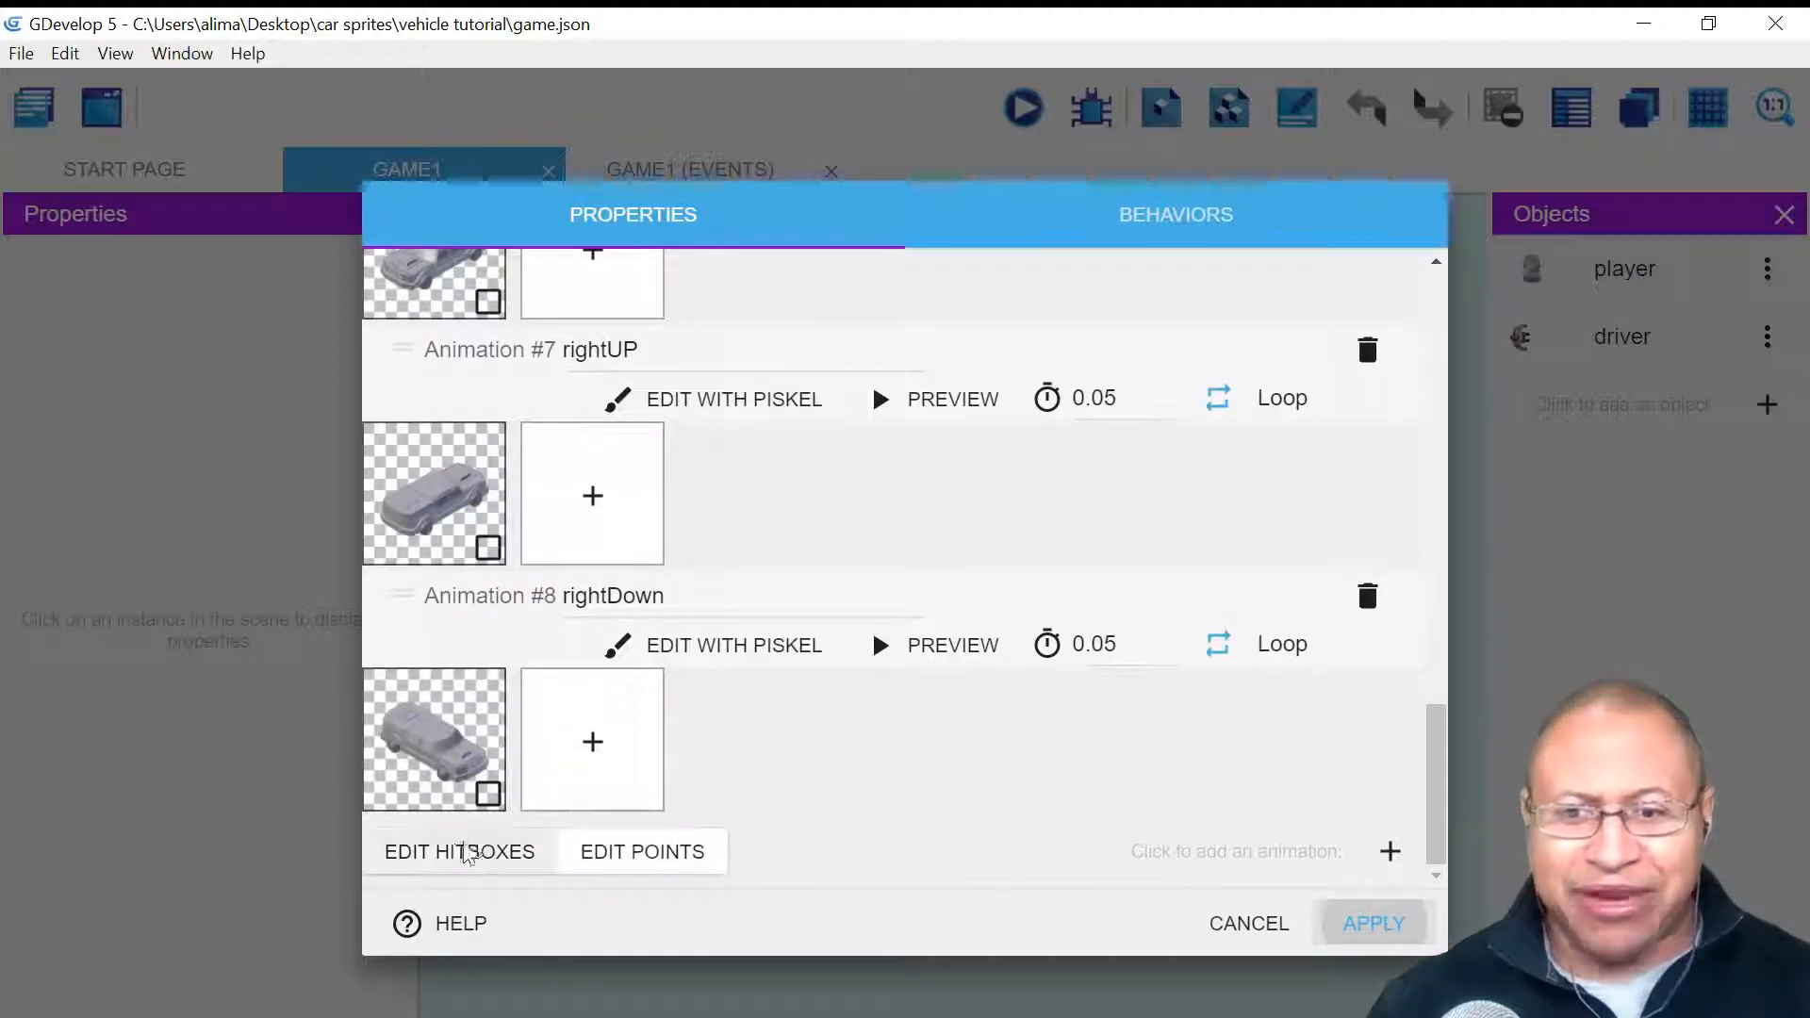
{"action": "left_click", "coordinate": [389, 852]}
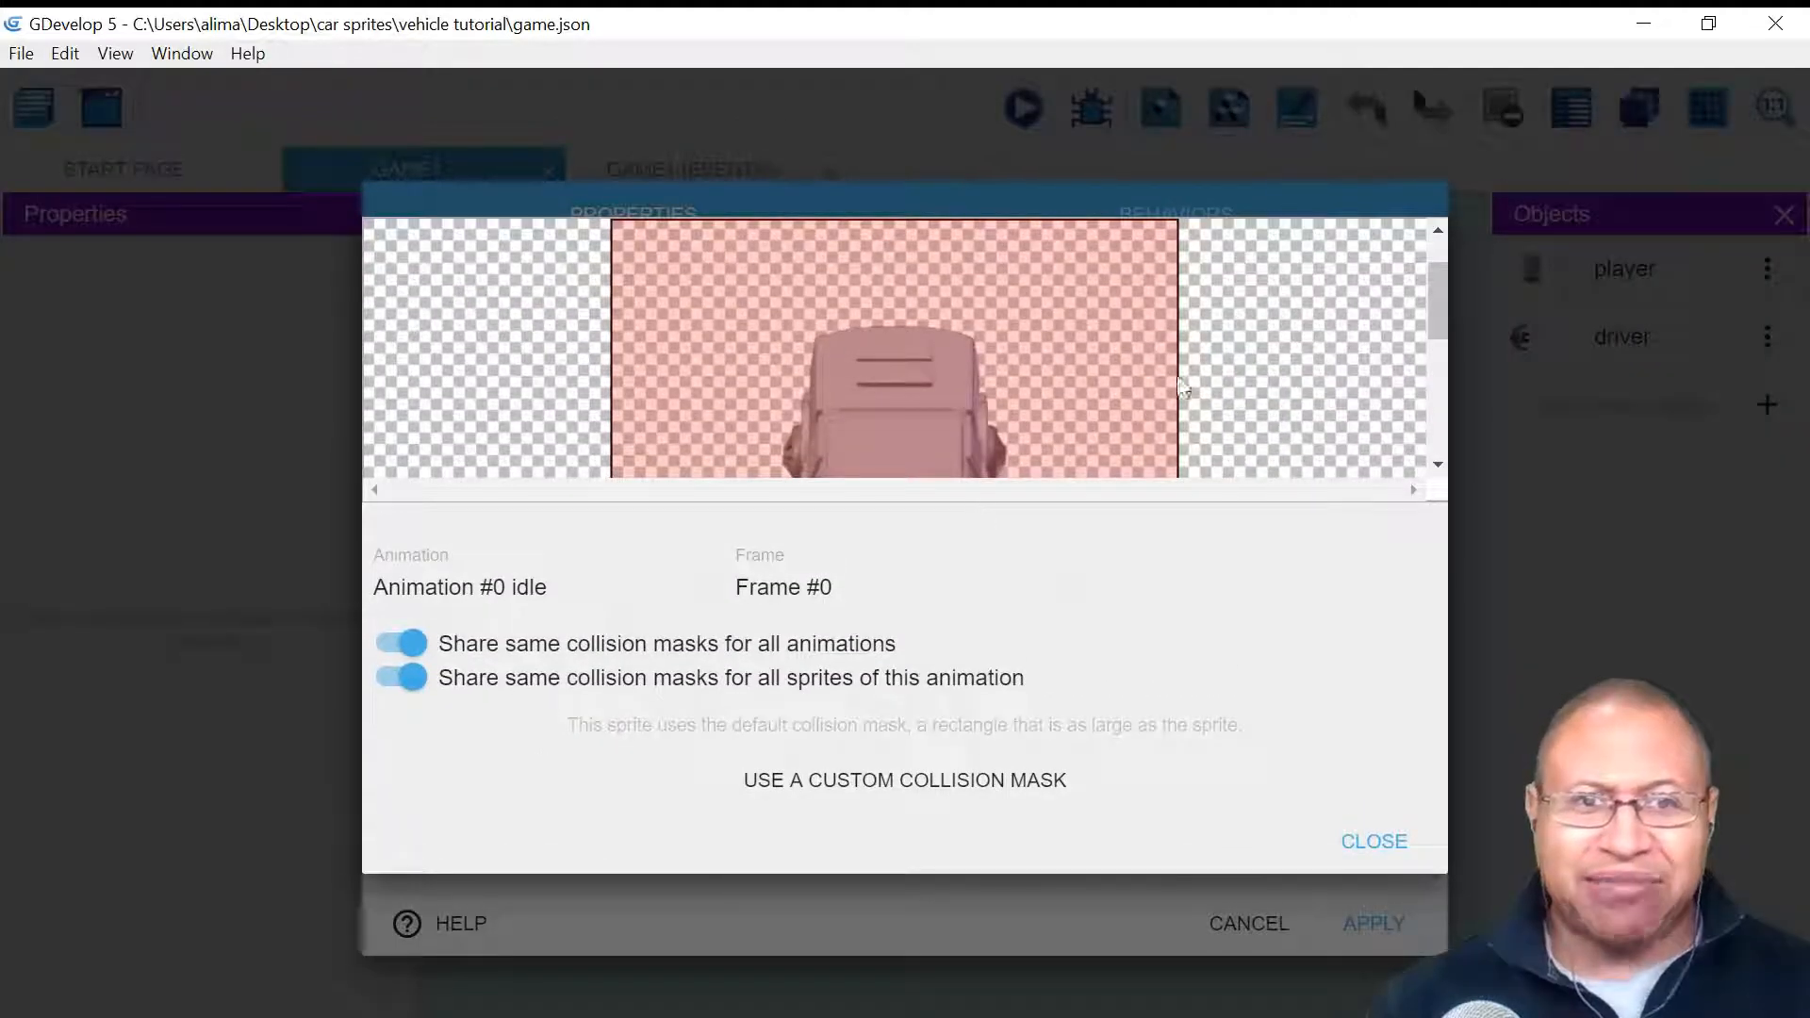
{"action": "left_click_drag", "start_coordinate": [1437, 281], "coordinate": [1440, 361]}
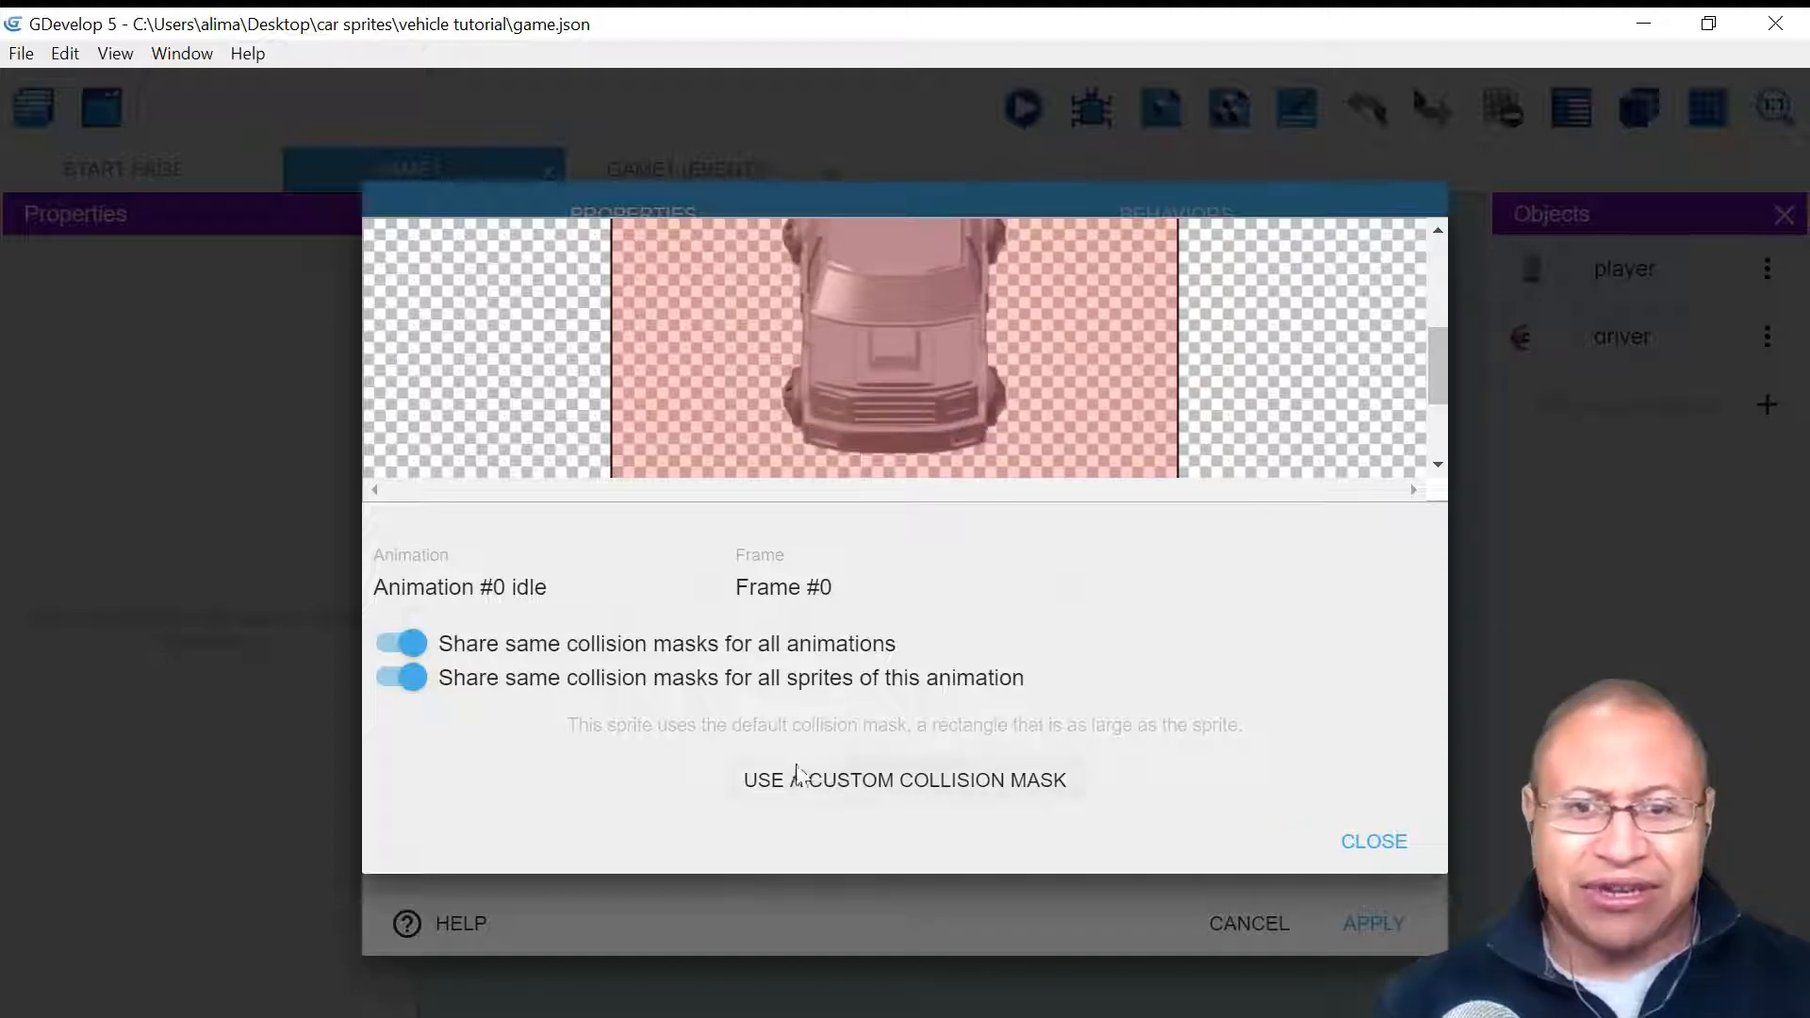
{"action": "left_click", "coordinate": [739, 788]}
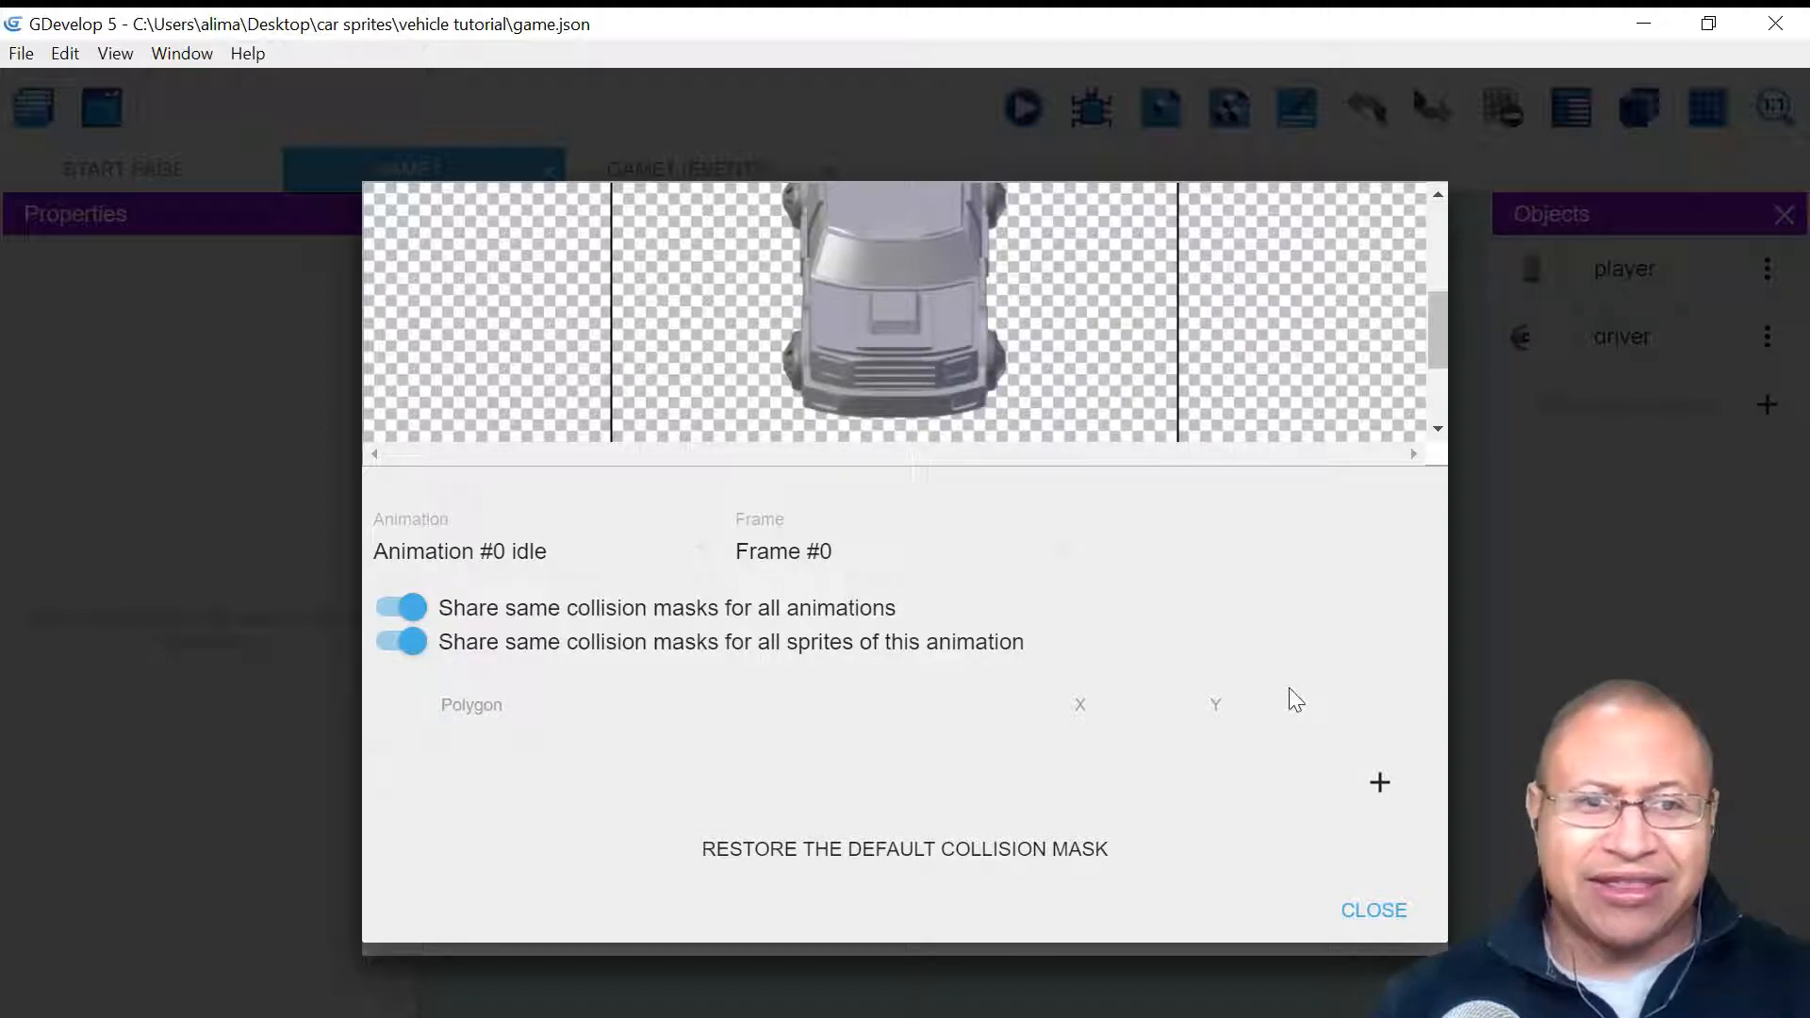
{"action": "left_click", "coordinate": [1380, 783]}
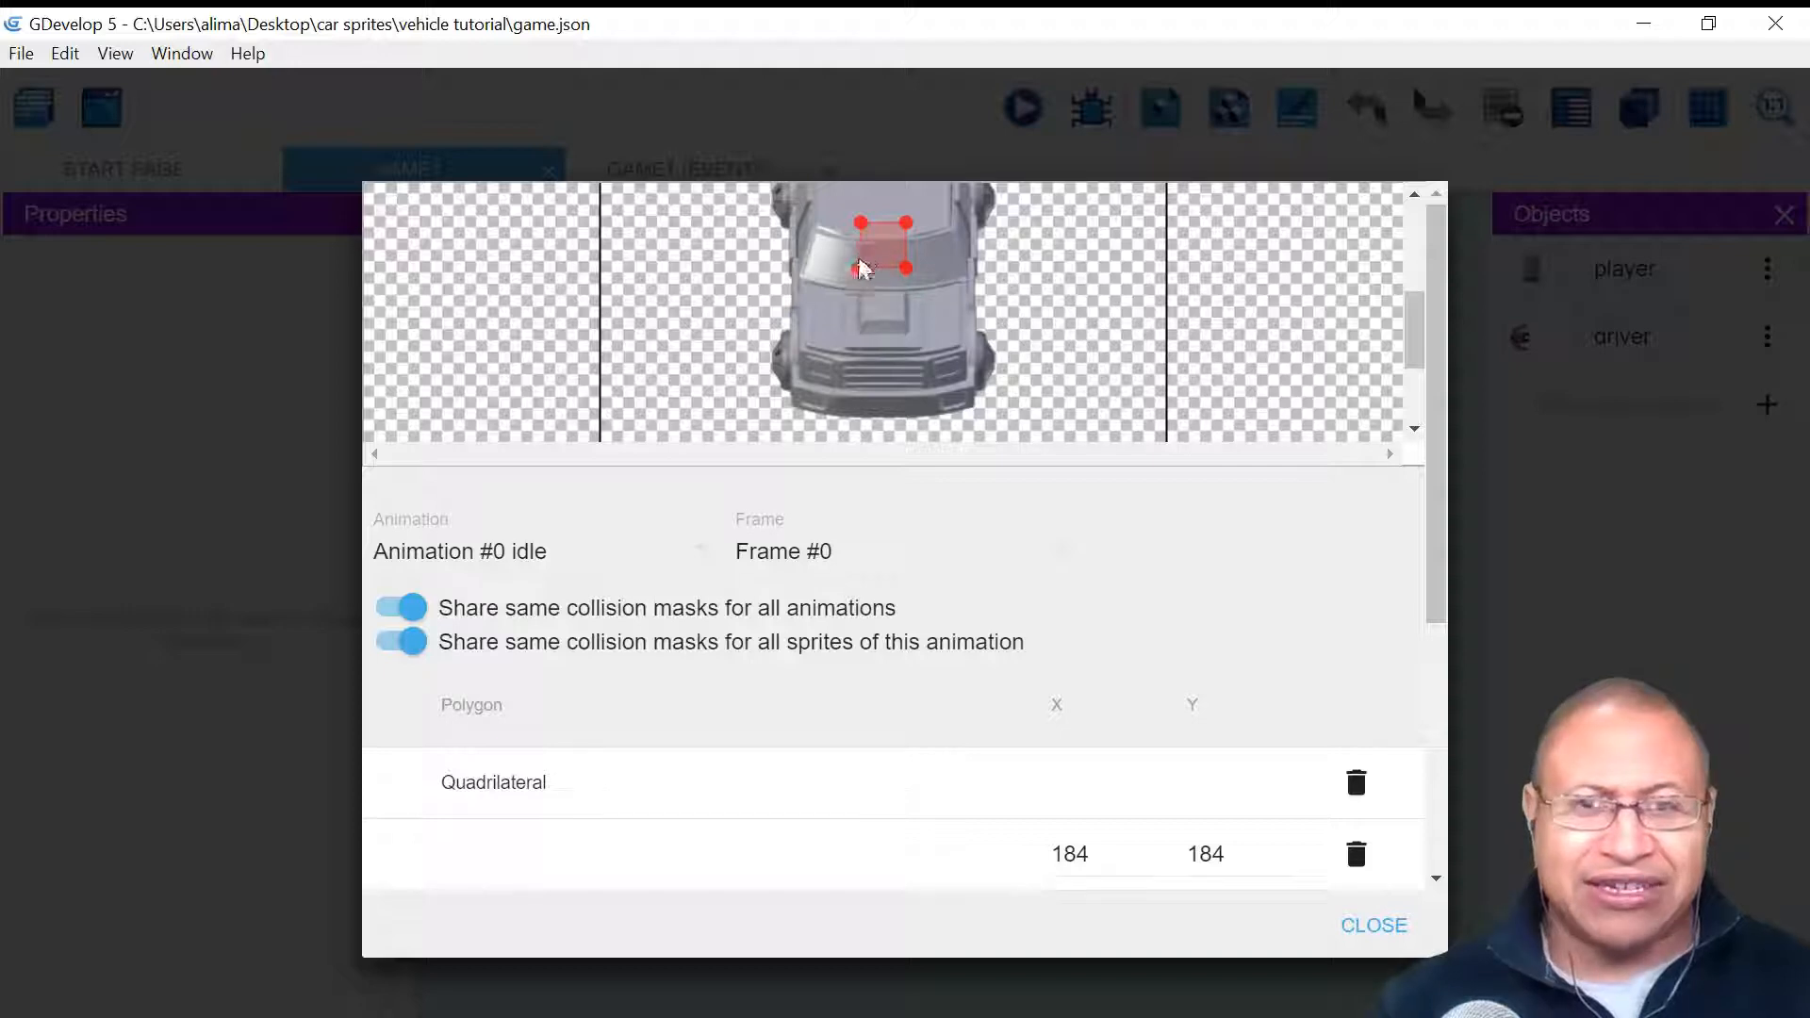
- Stretch the polygon's four corners out to the car's four corners
{"action": "left_click_drag", "start_coordinate": [860, 269], "coordinate": [779, 405]}
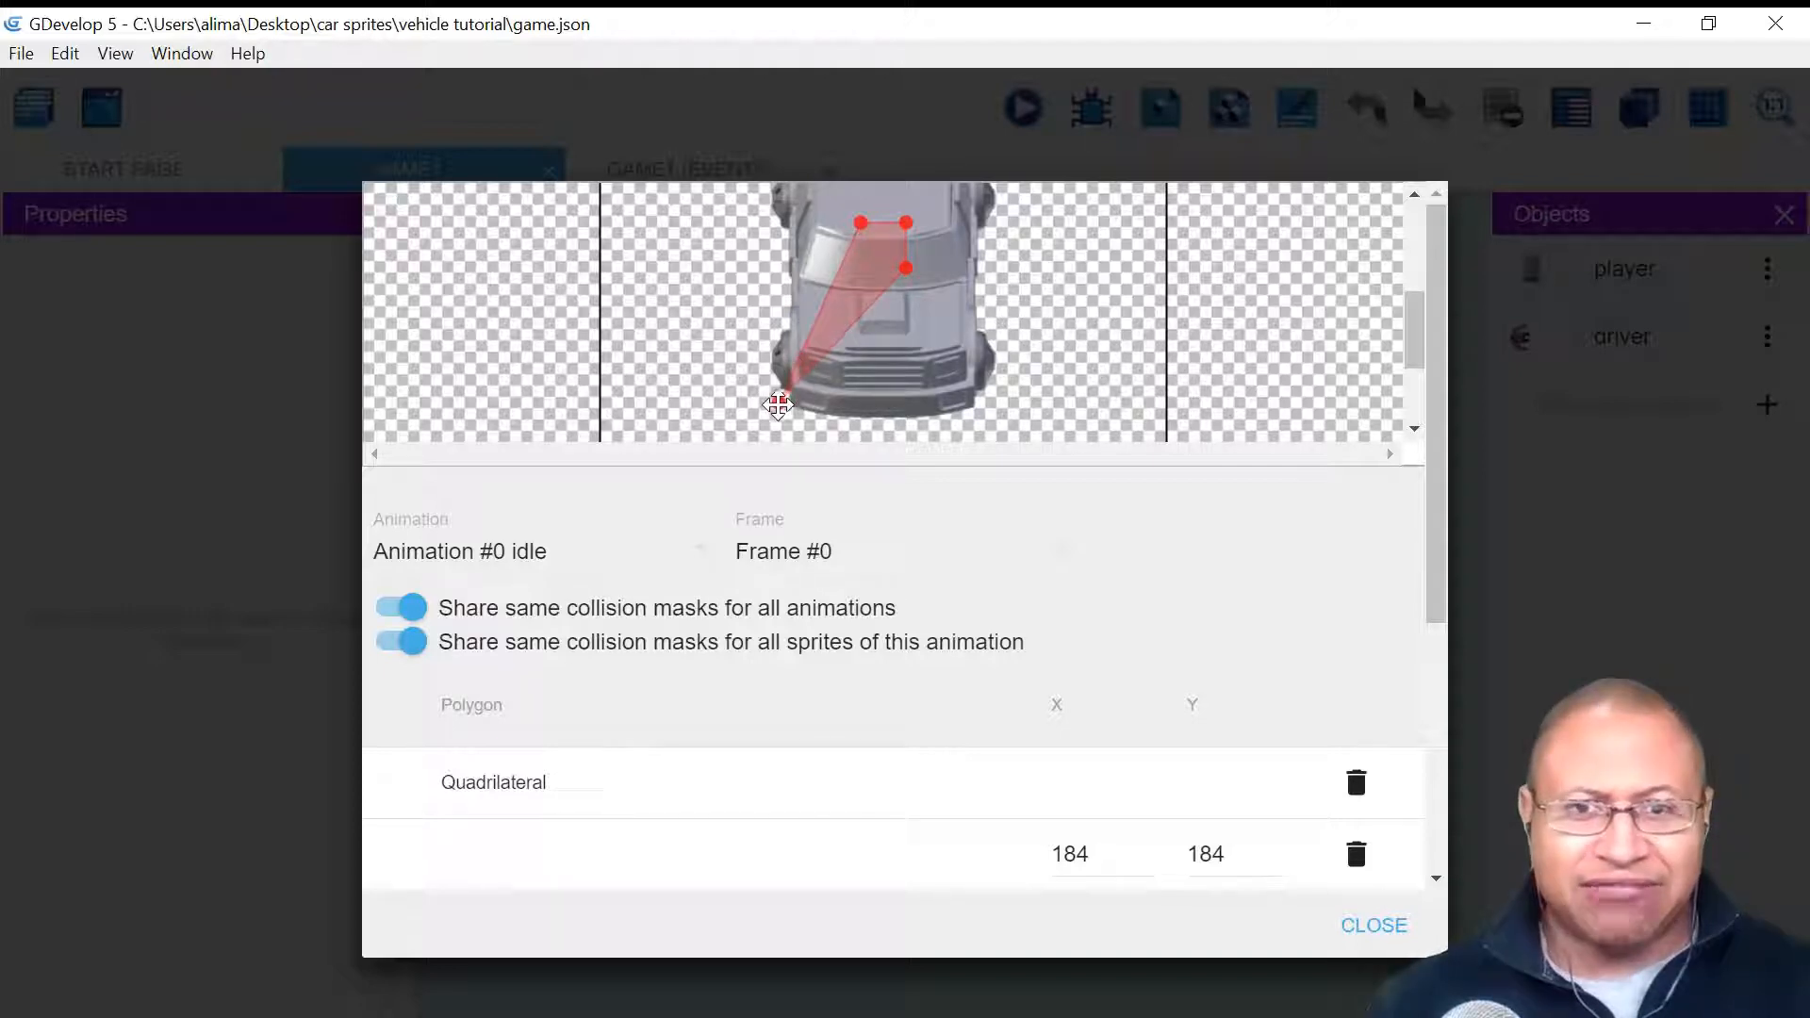
{"action": "left_click_drag", "start_coordinate": [906, 269], "coordinate": [995, 424]}
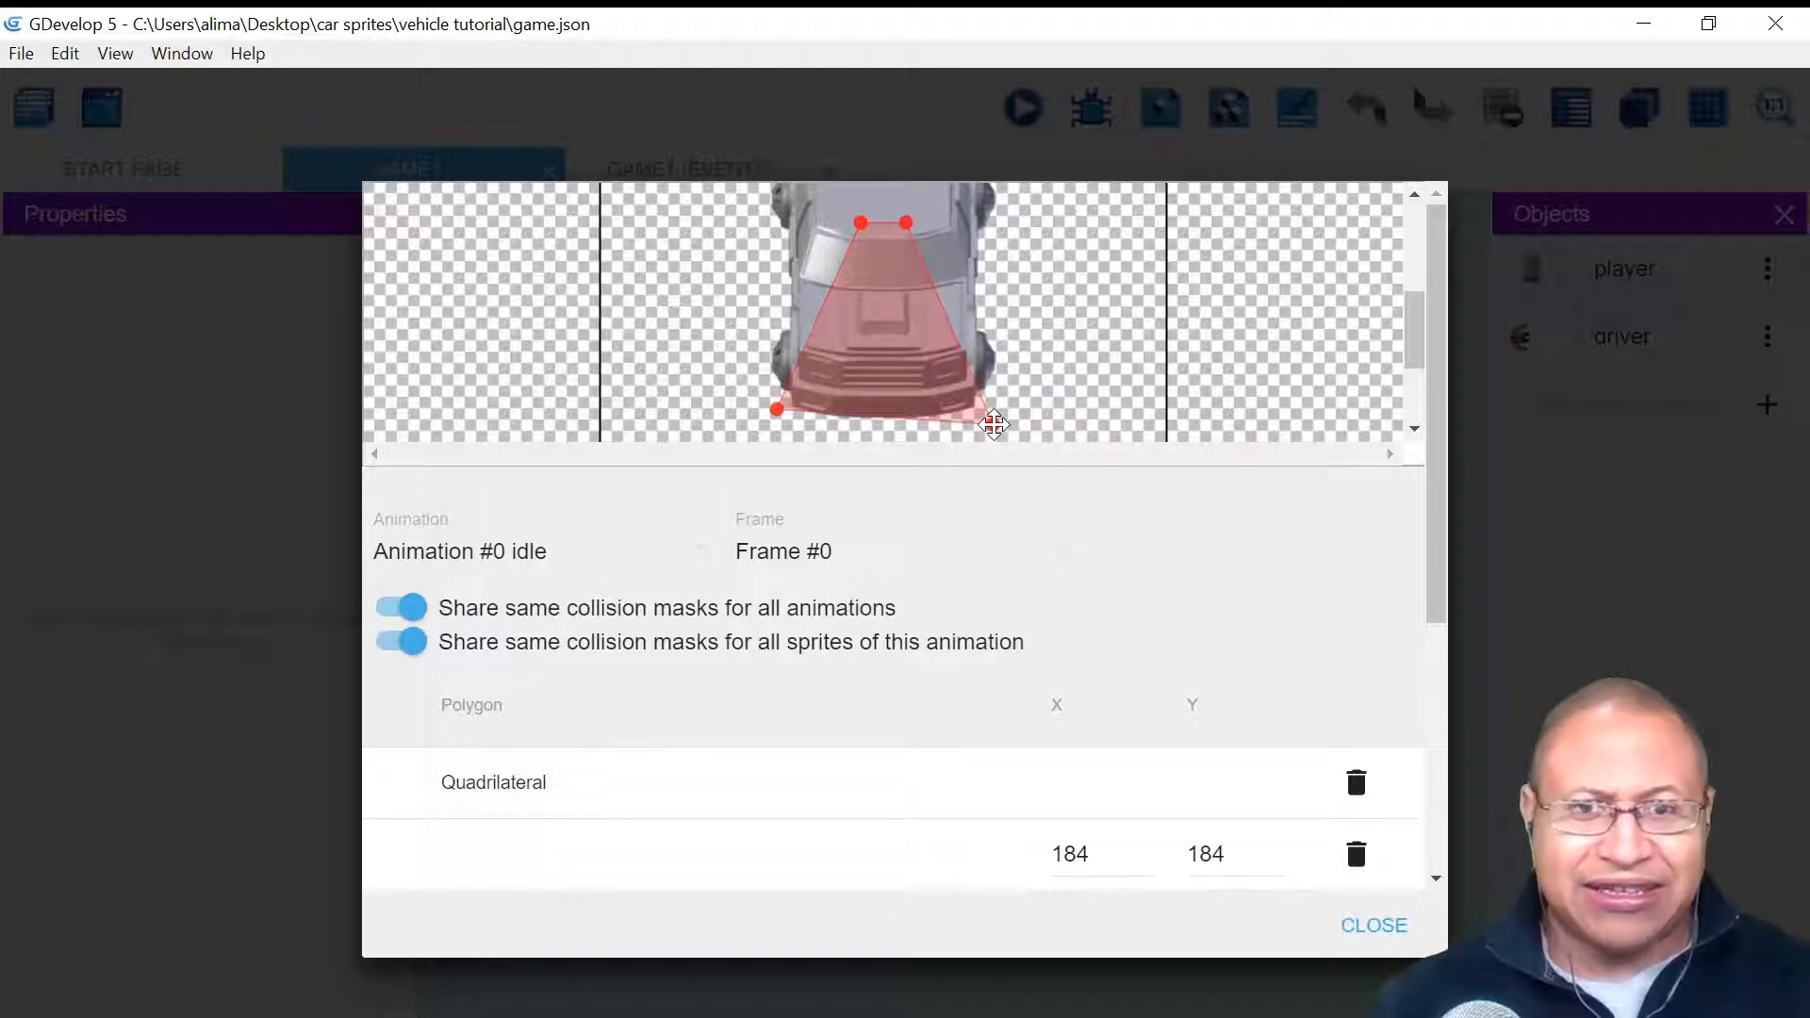
{"action": "left_click_drag", "start_coordinate": [782, 407], "coordinate": [782, 418]}
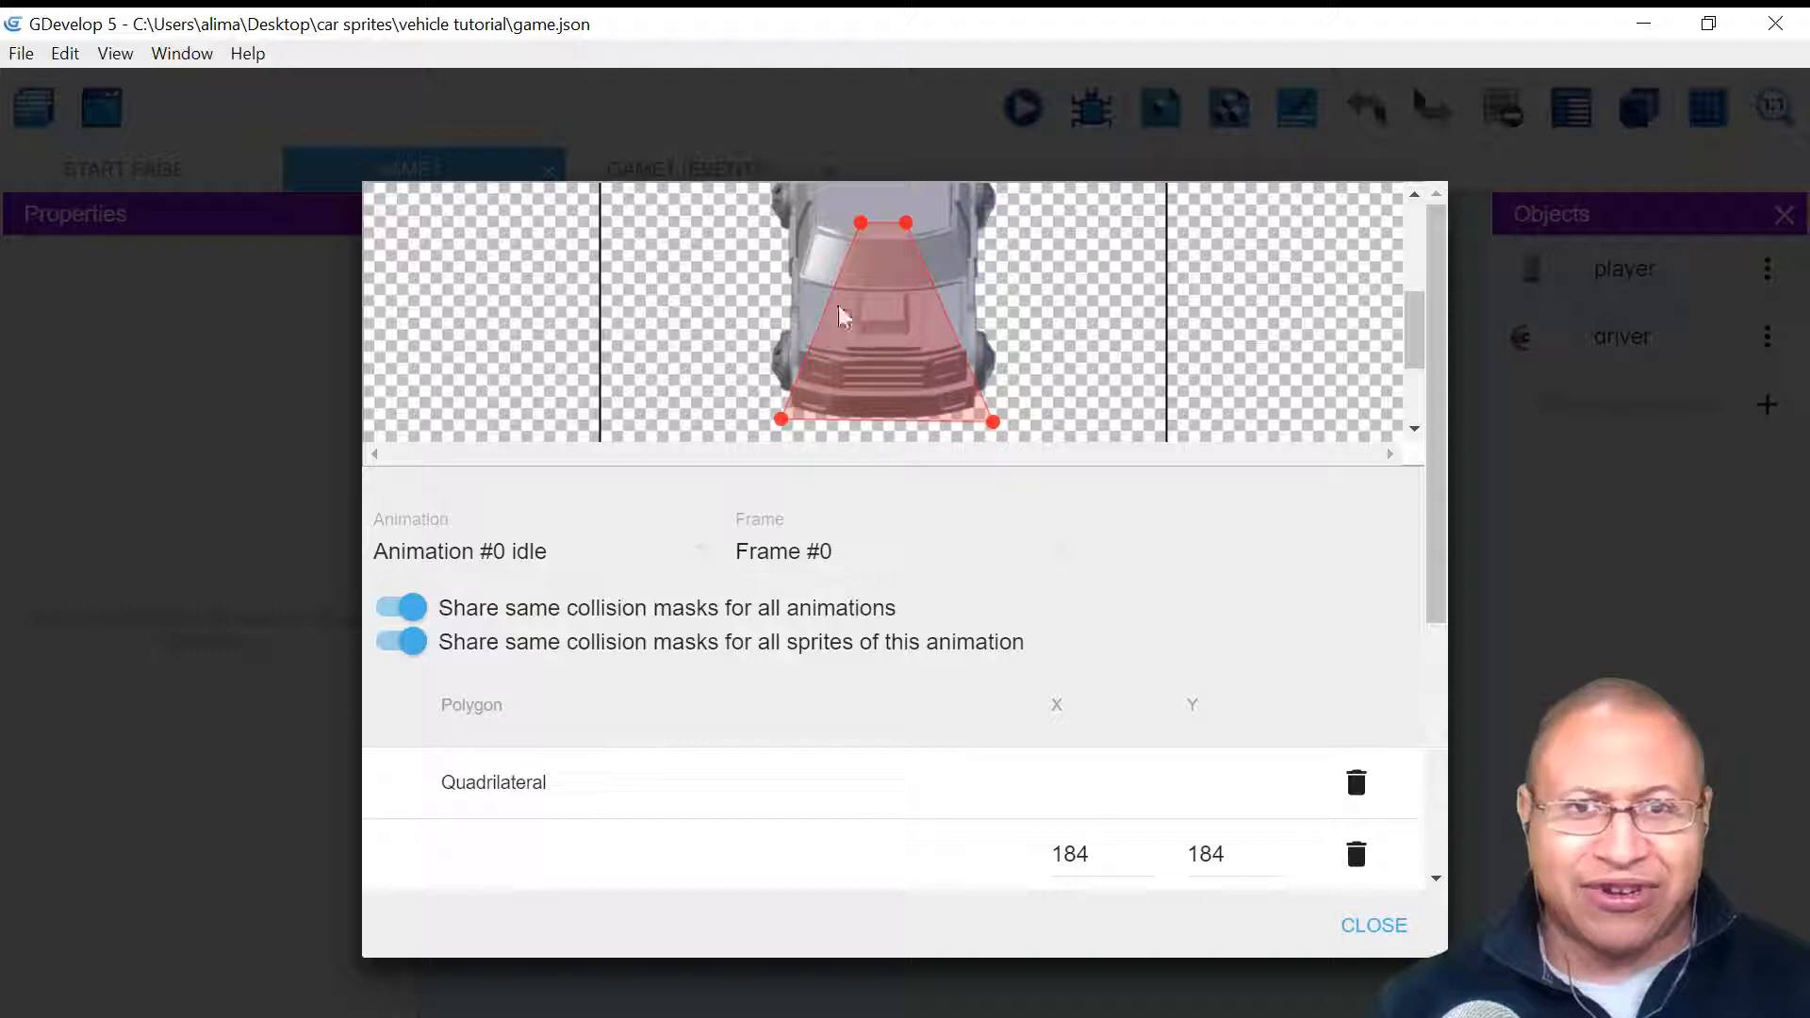
{"action": "left_click_drag", "start_coordinate": [1414, 331], "coordinate": [1415, 306]}
{"action": "left_click_drag", "start_coordinate": [857, 353], "coordinate": [767, 210]}
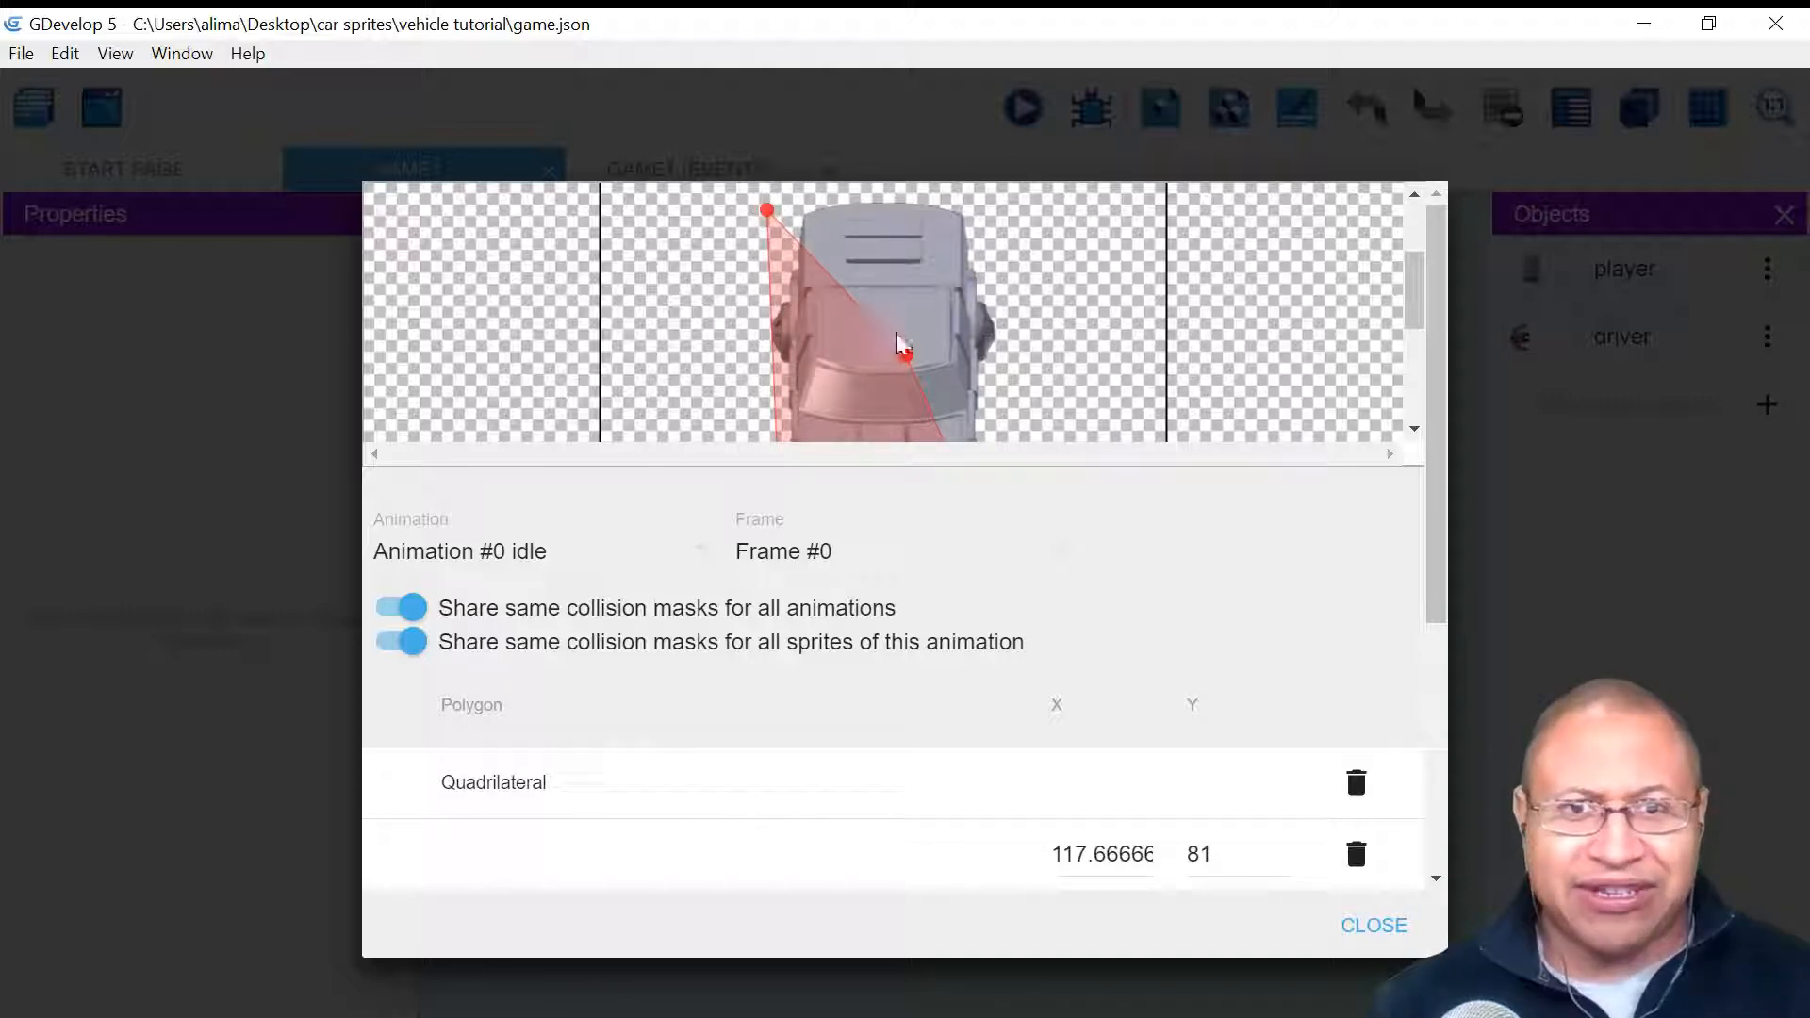
{"action": "left_click_drag", "start_coordinate": [906, 356], "coordinate": [1000, 204]}
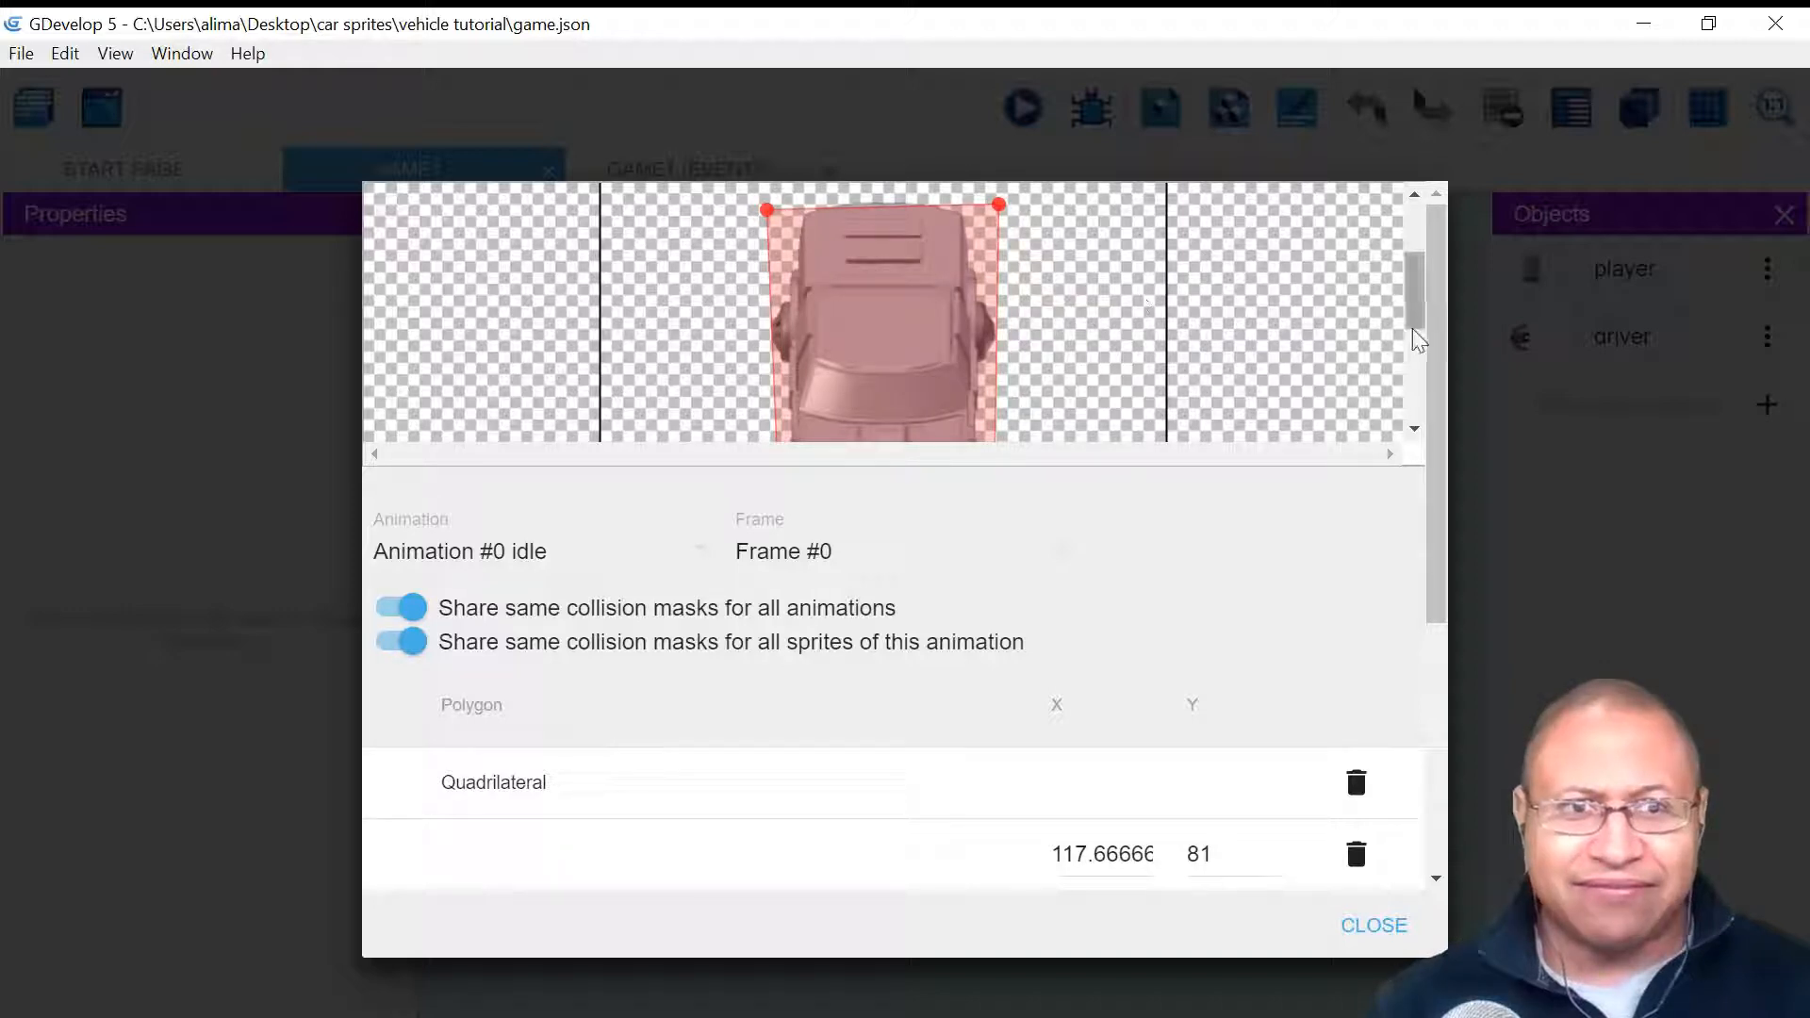
{"action": "left_click_drag", "start_coordinate": [1415, 323], "coordinate": [1415, 316]}
- Fine-tune the mask corners to the car's edges and bumper, then apply the object changes
{"action": "left_click_drag", "start_coordinate": [766, 232], "coordinate": [763, 221]}
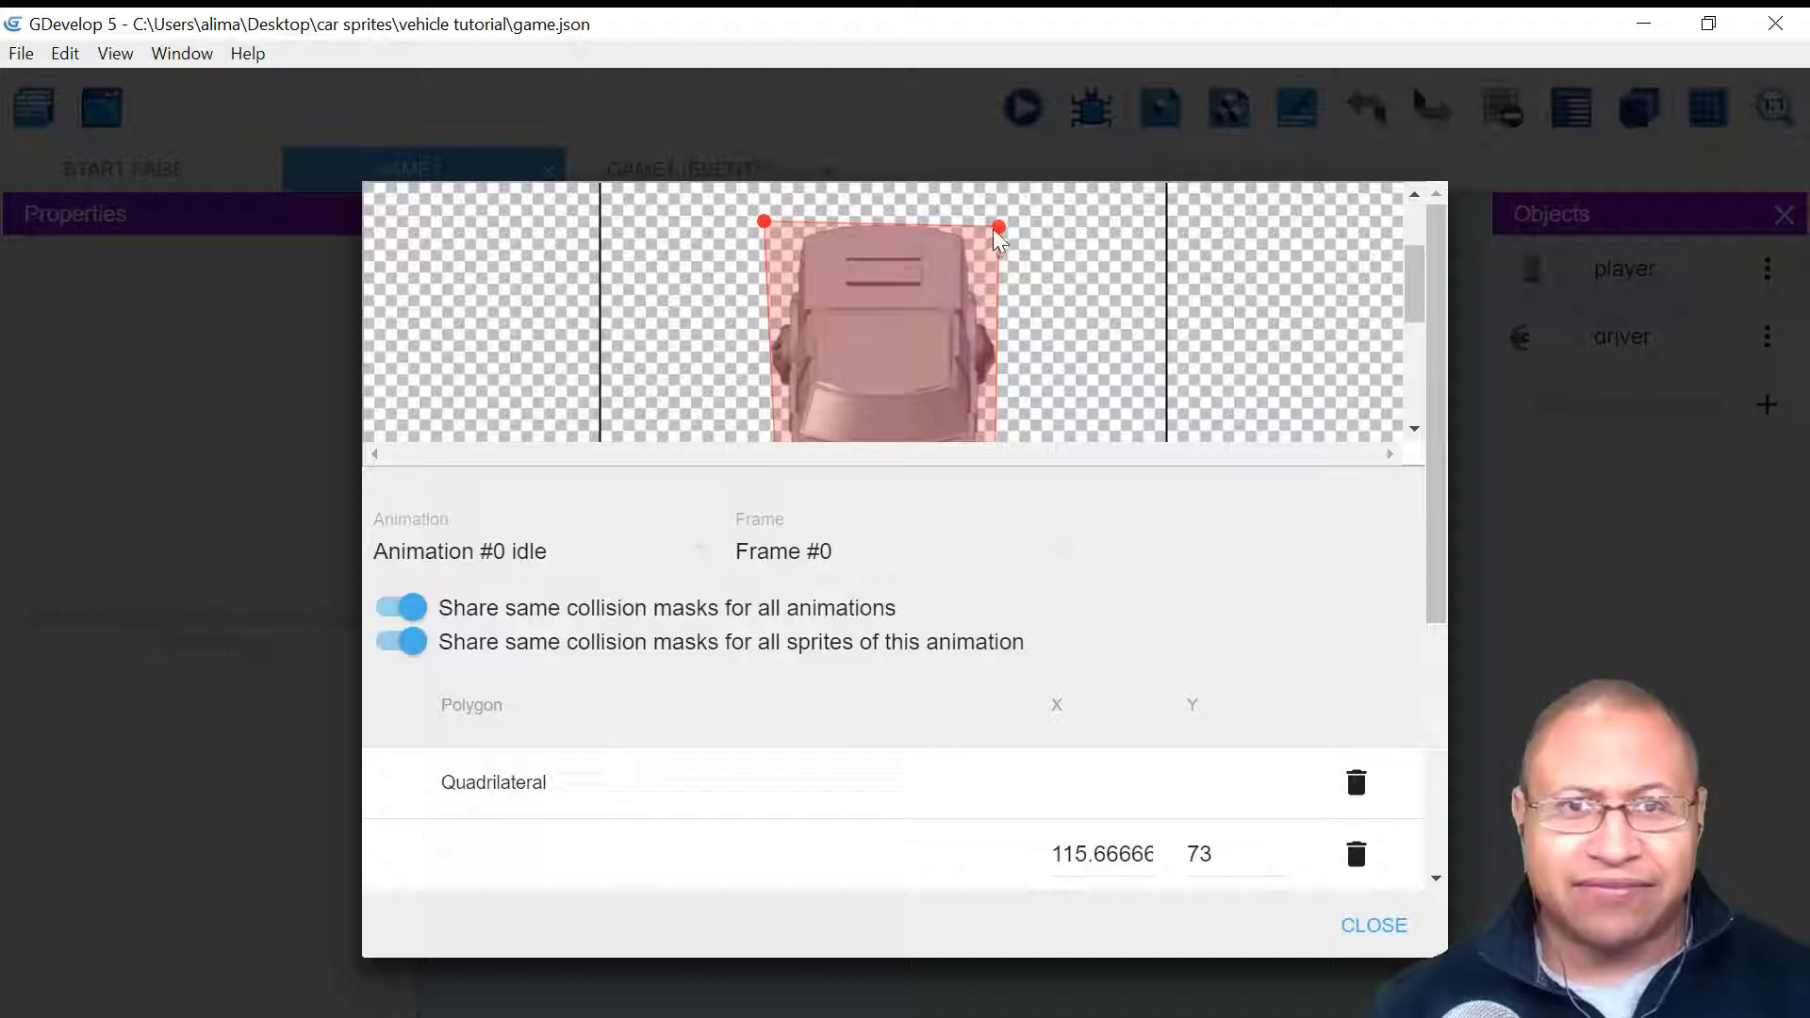
{"action": "left_click_drag", "start_coordinate": [999, 227], "coordinate": [997, 219]}
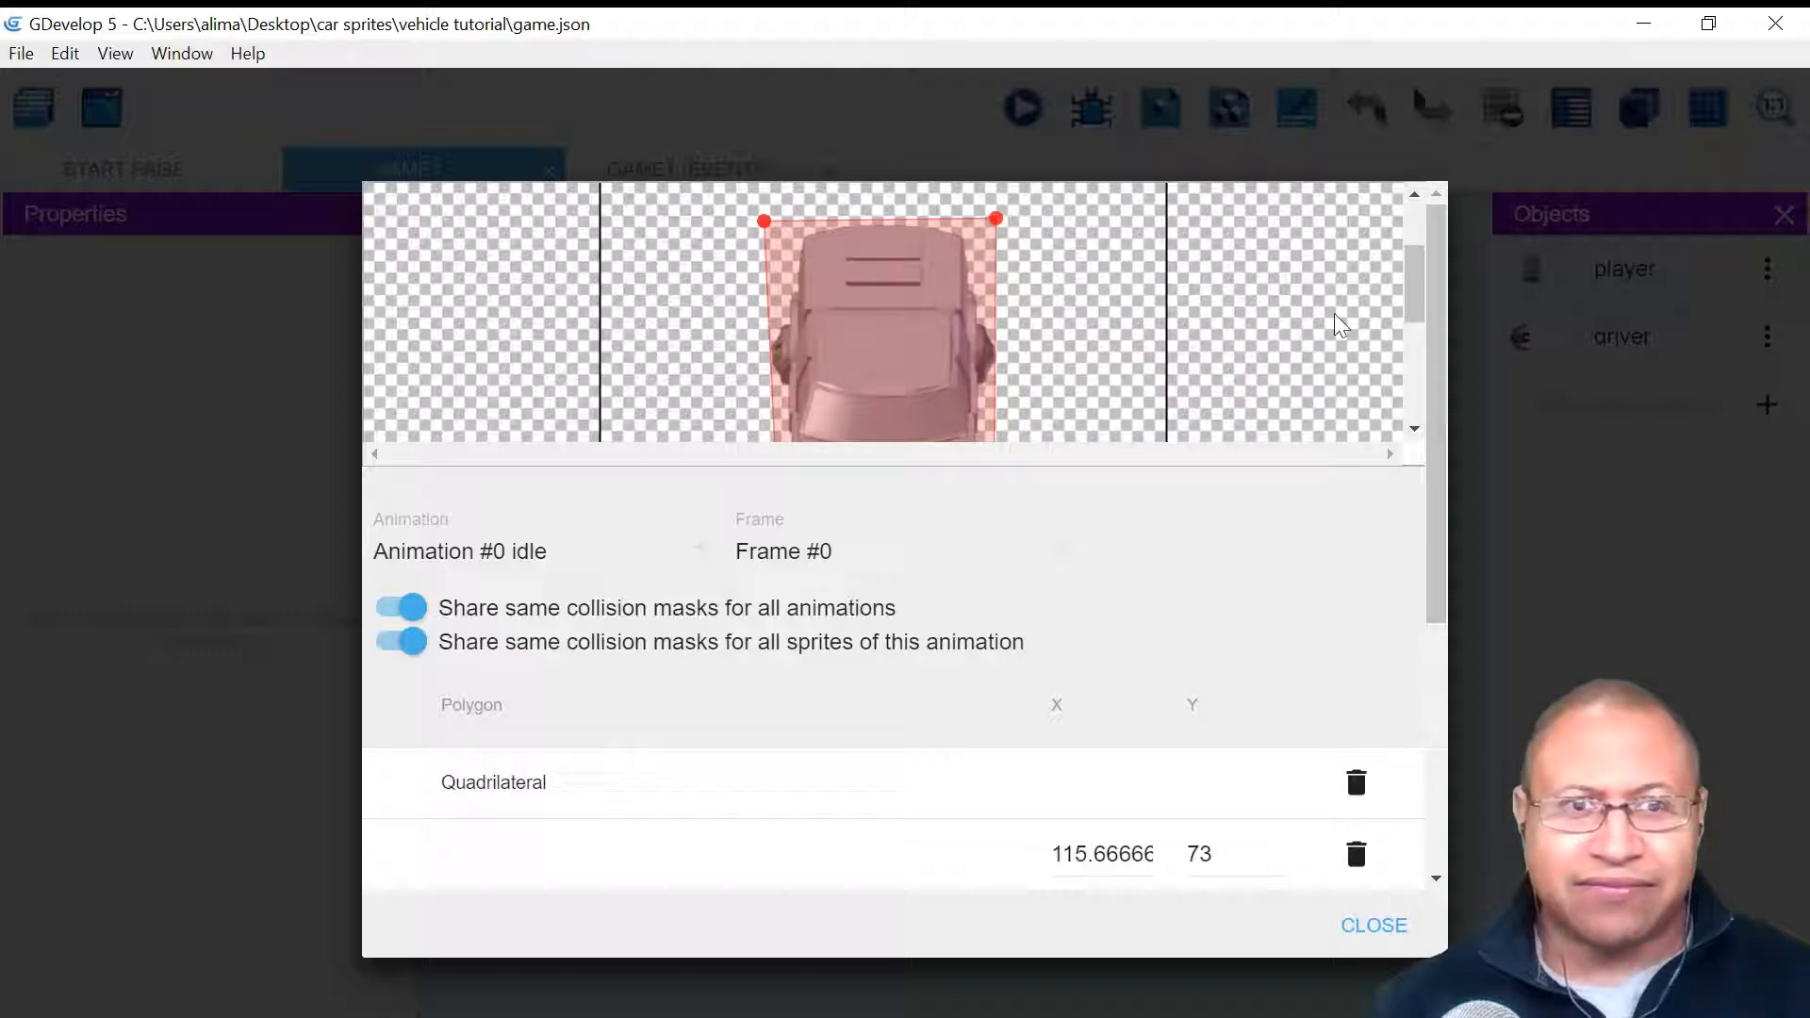
{"action": "left_click_drag", "start_coordinate": [1408, 294], "coordinate": [1409, 343]}
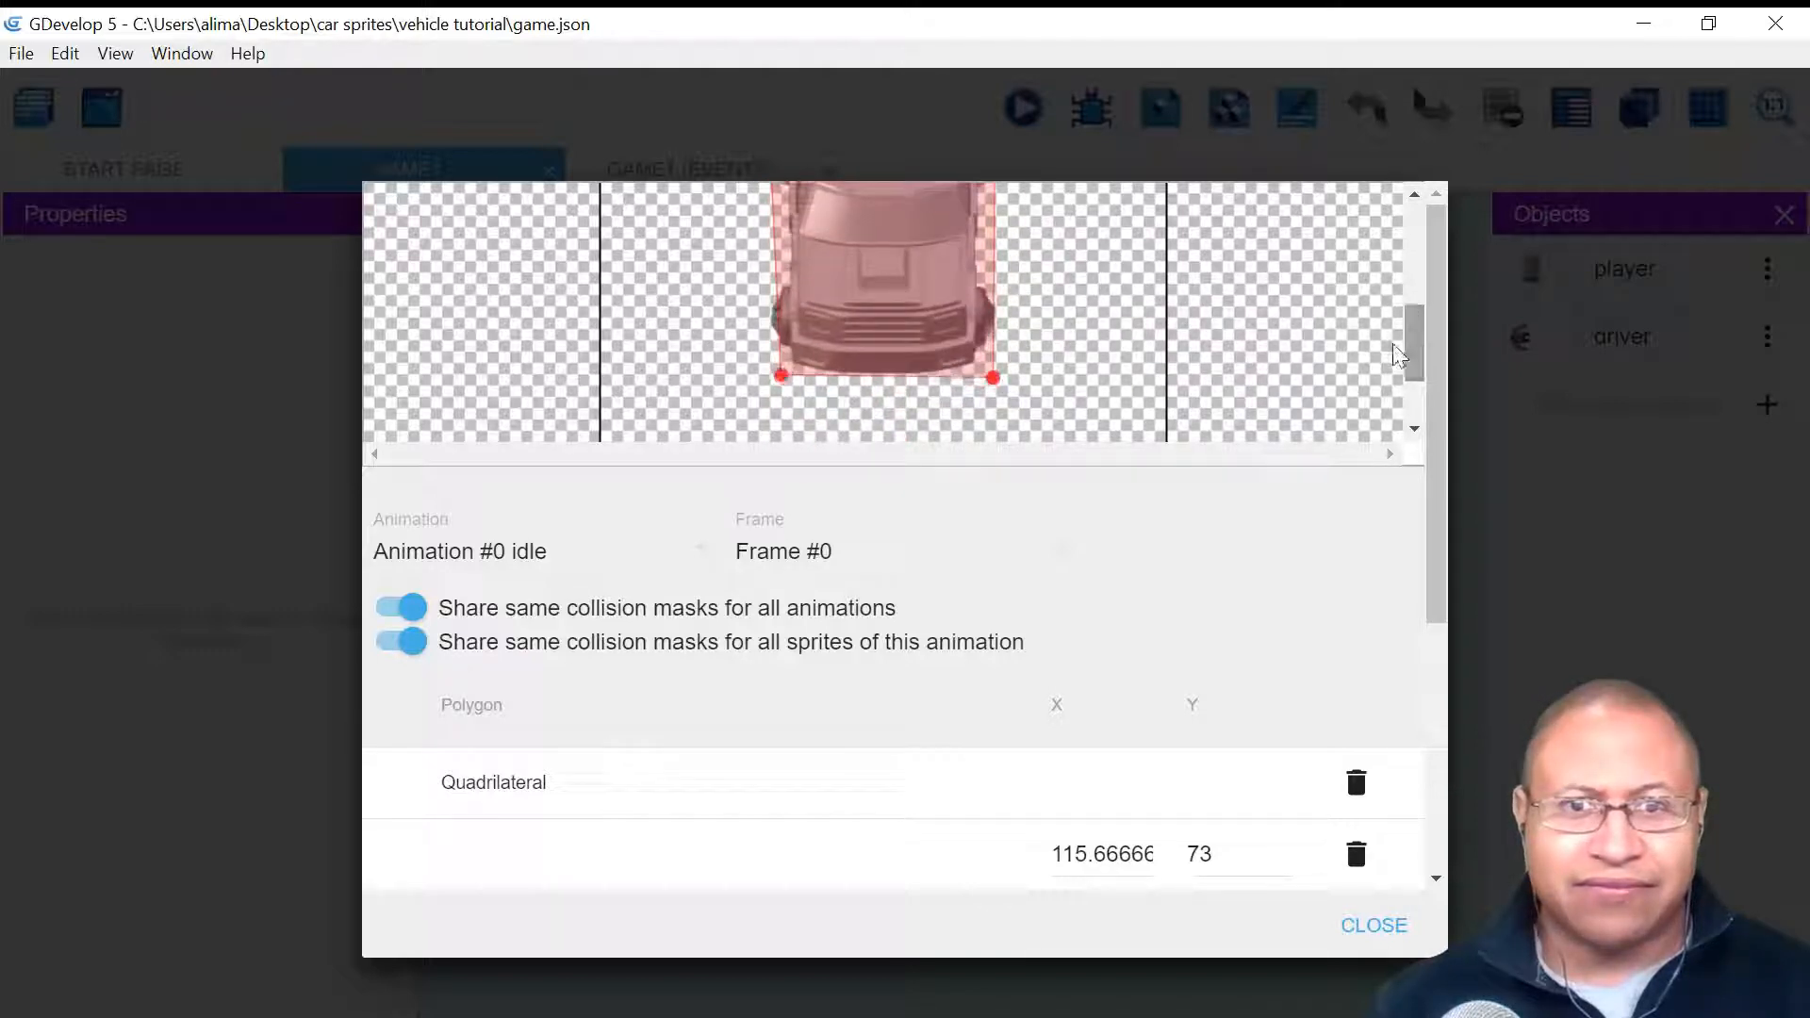
{"action": "left_click_drag", "start_coordinate": [993, 377], "coordinate": [1000, 377]}
{"action": "left_click_drag", "start_coordinate": [781, 374], "coordinate": [766, 372]}
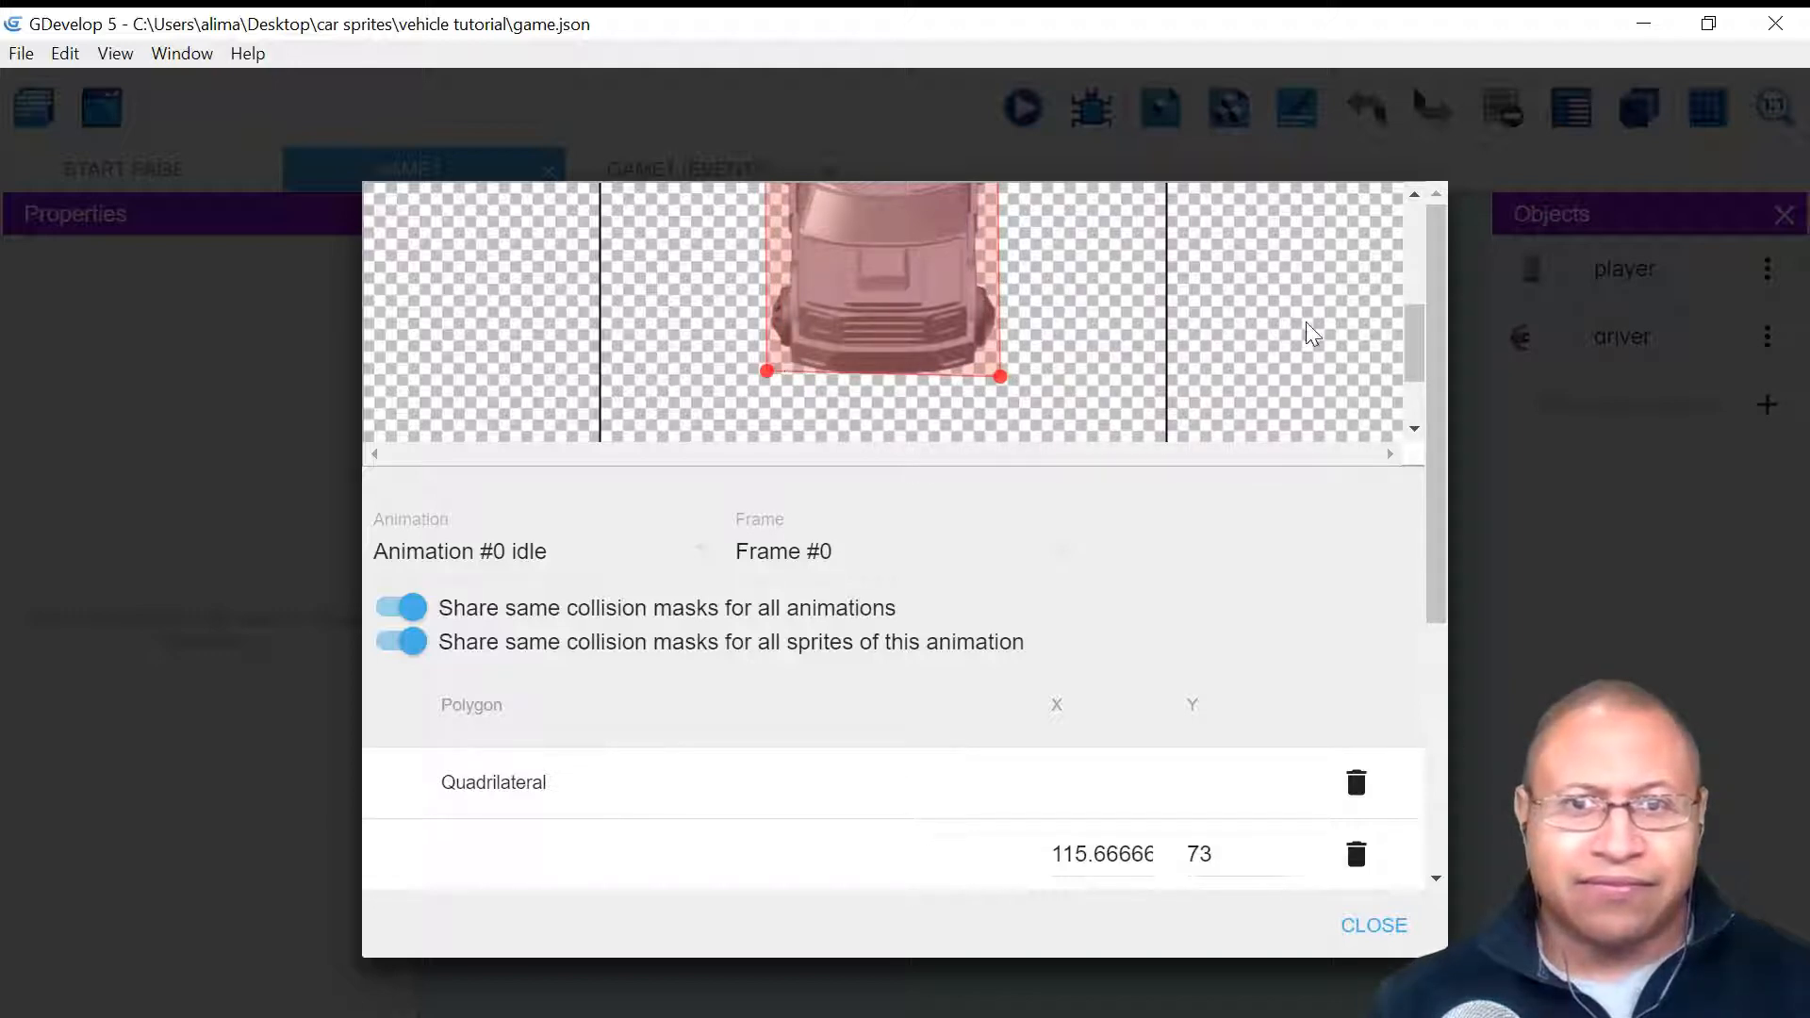
{"action": "left_click_drag", "start_coordinate": [1001, 377], "coordinate": [1001, 380]}
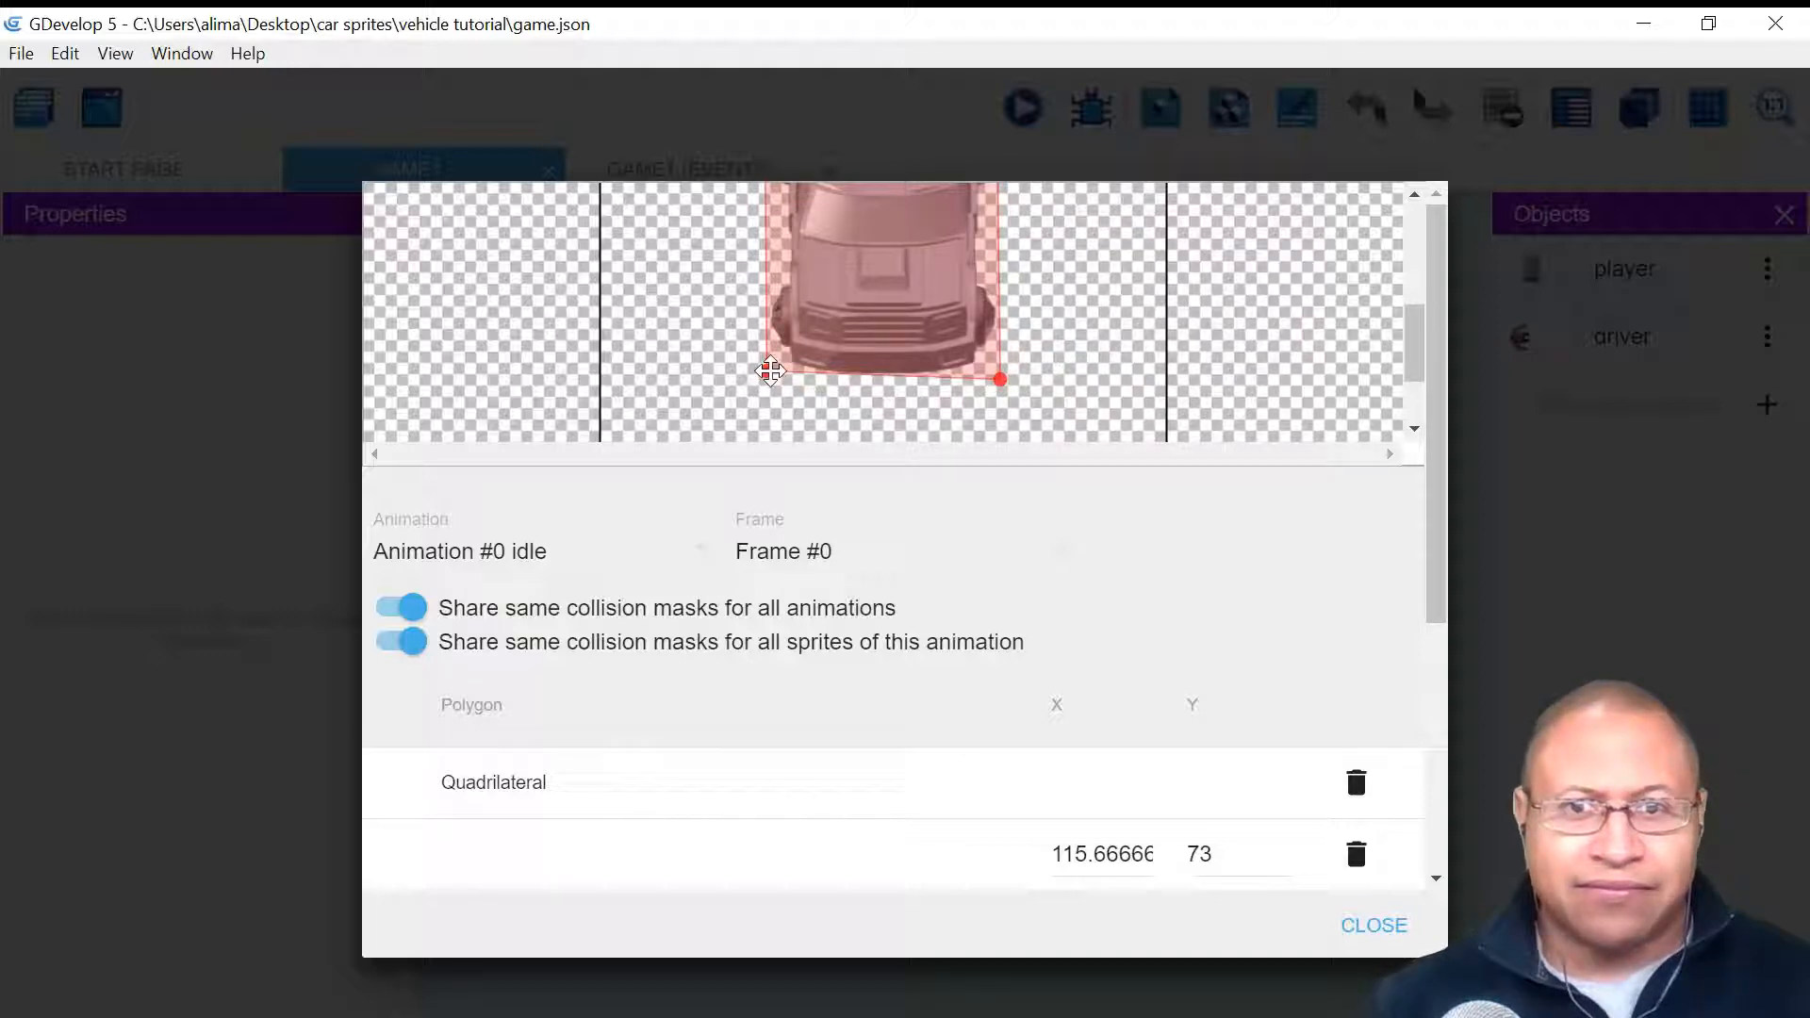
{"action": "left_click_drag", "start_coordinate": [767, 371], "coordinate": [771, 378]}
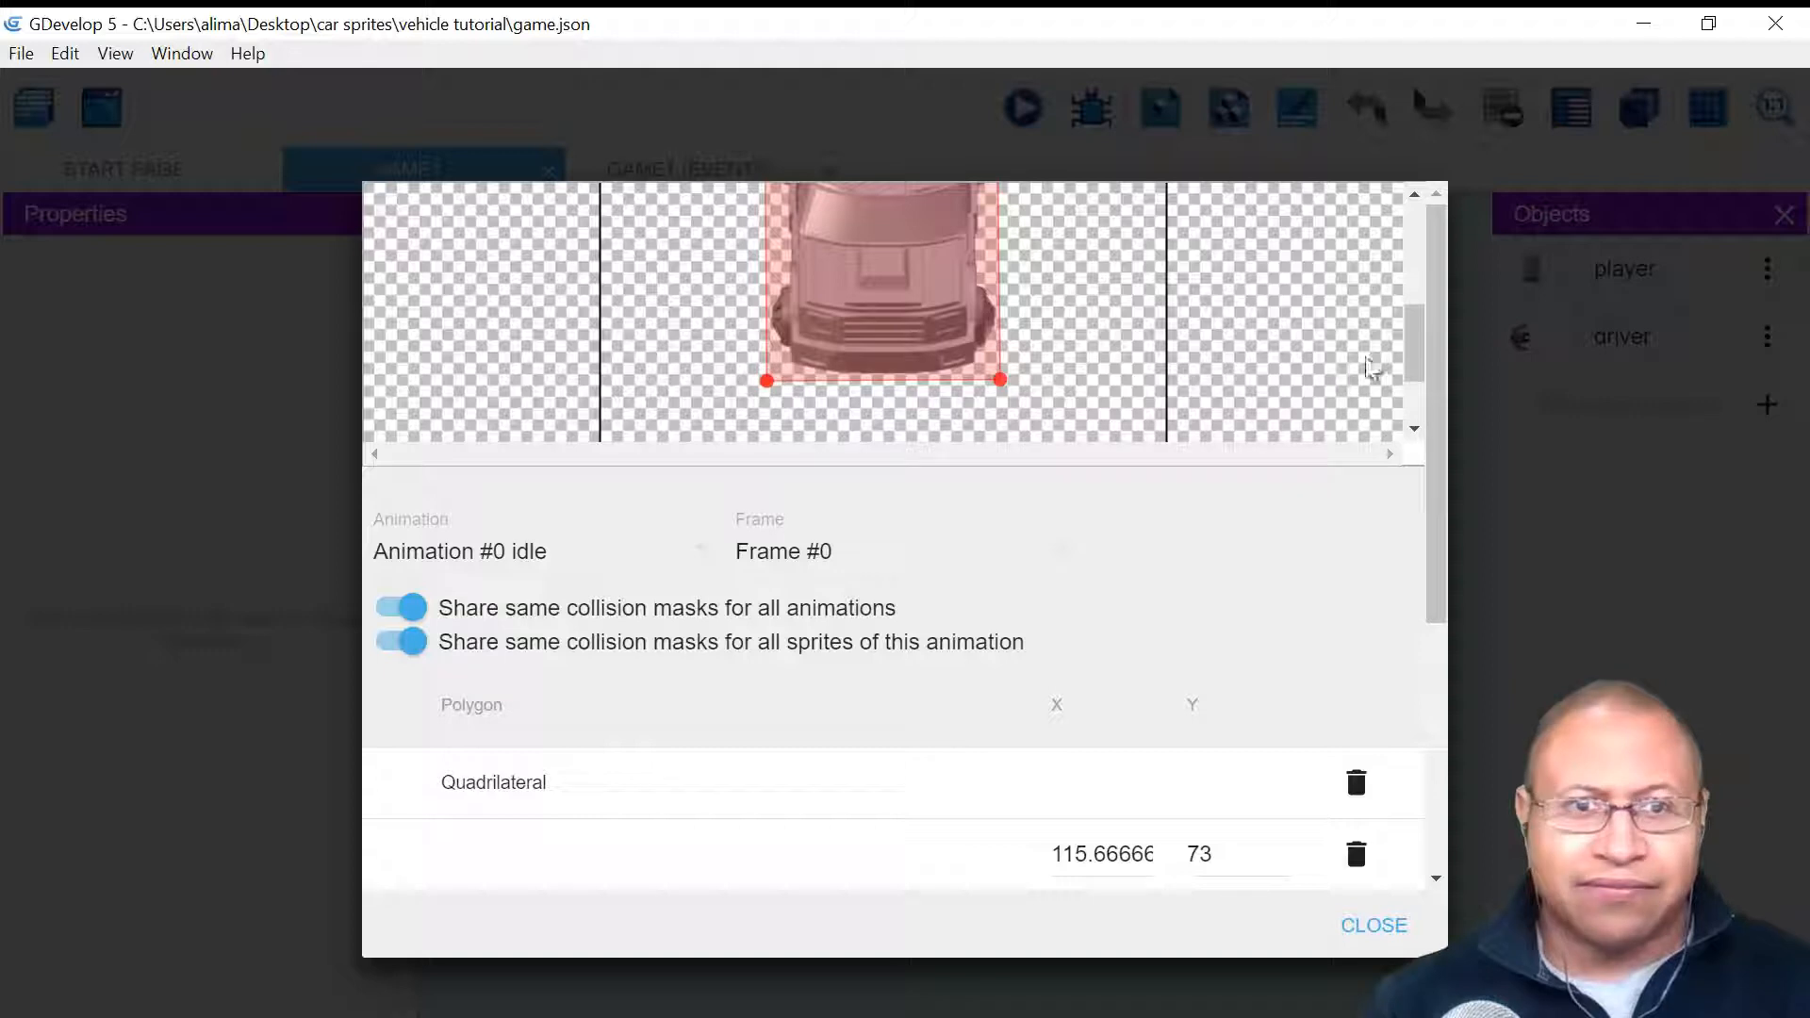
{"action": "mouse_move", "coordinate": [1414, 367]}
{"action": "left_mouse_down"}
{"action": "mouse_move", "coordinate": [1413, 268]}
{"action": "mouse_move", "coordinate": [1413, 374]}
{"action": "left_mouse_up"}
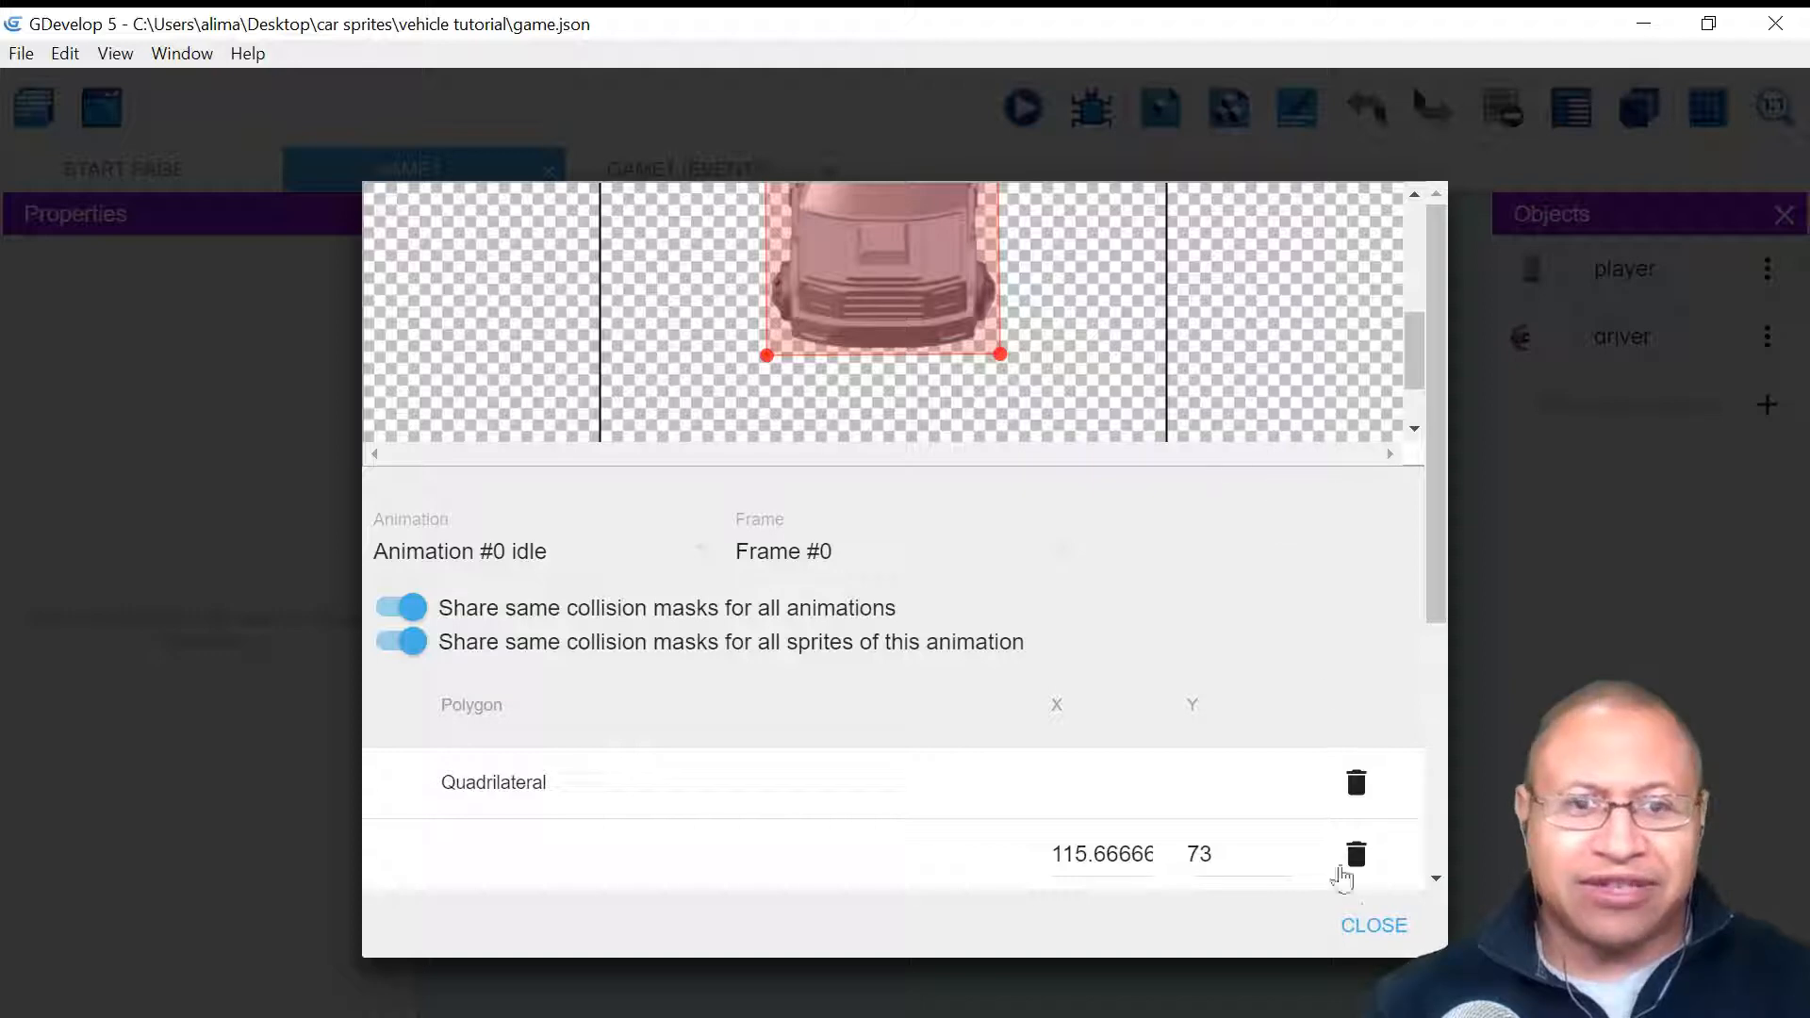
{"action": "left_click", "coordinate": [1354, 924]}
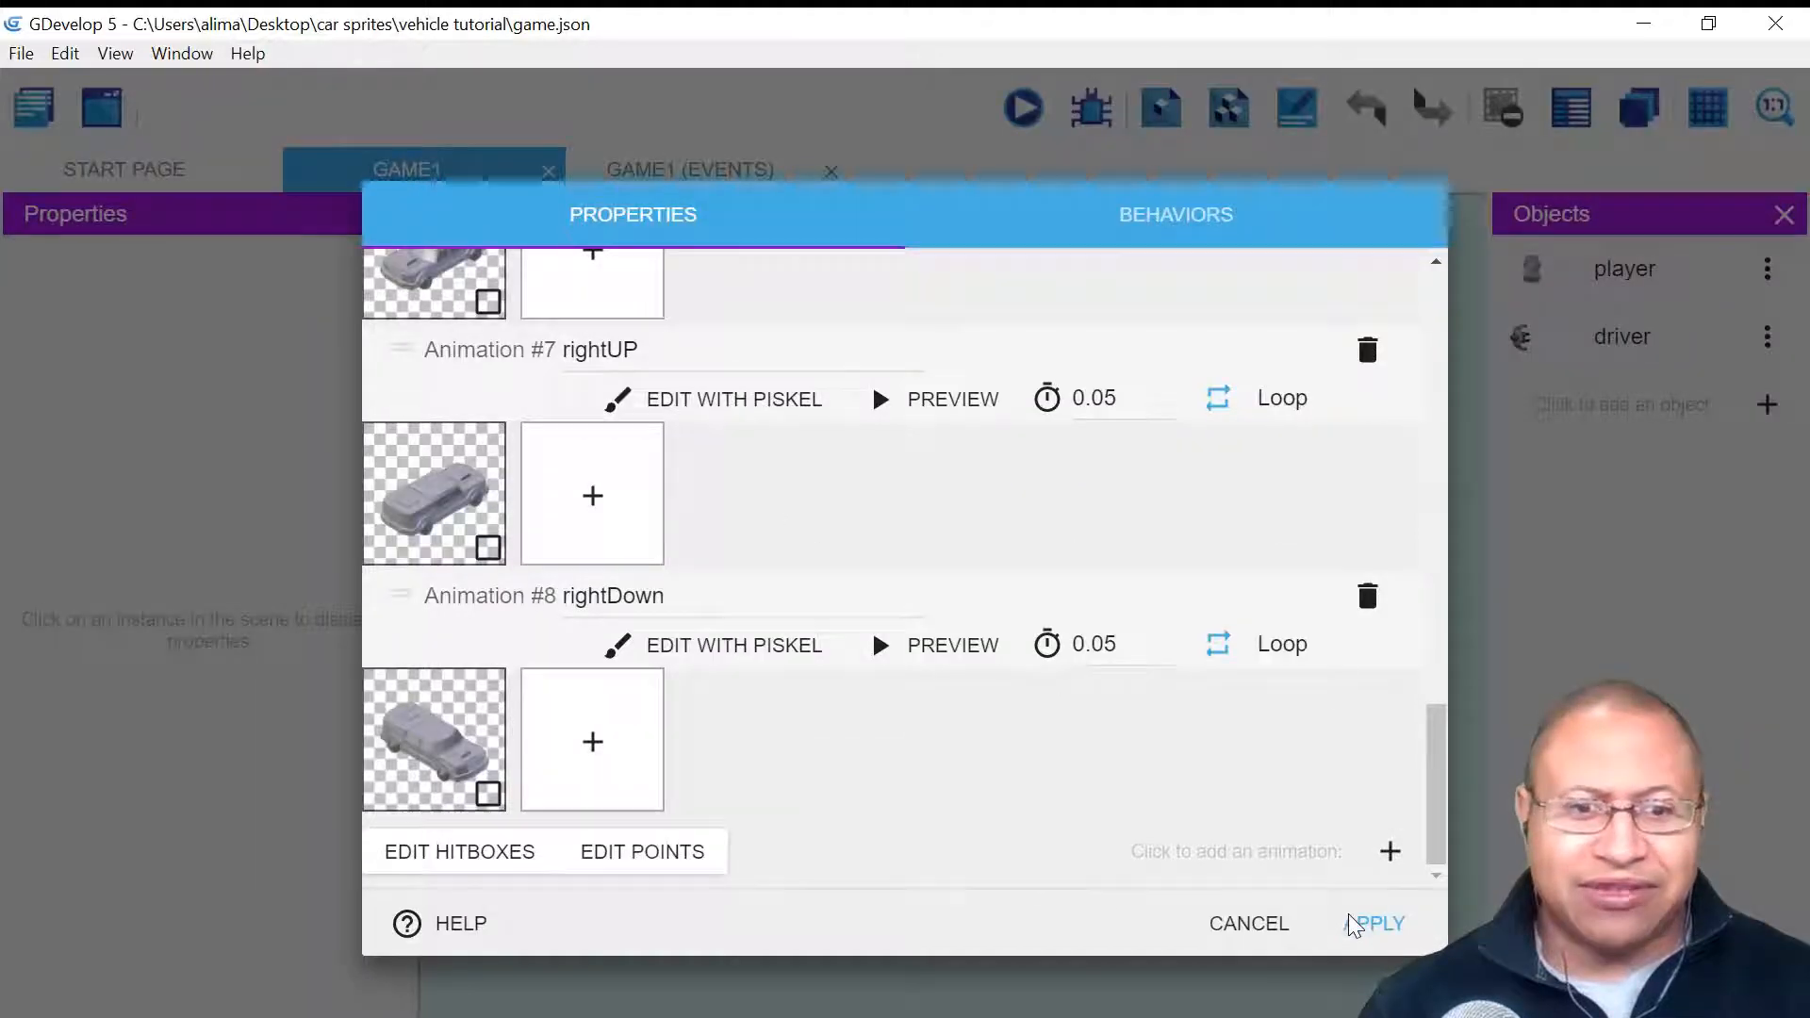
{"action": "left_click", "coordinate": [1349, 915]}
{"action": "left_click", "coordinate": [1029, 110]}
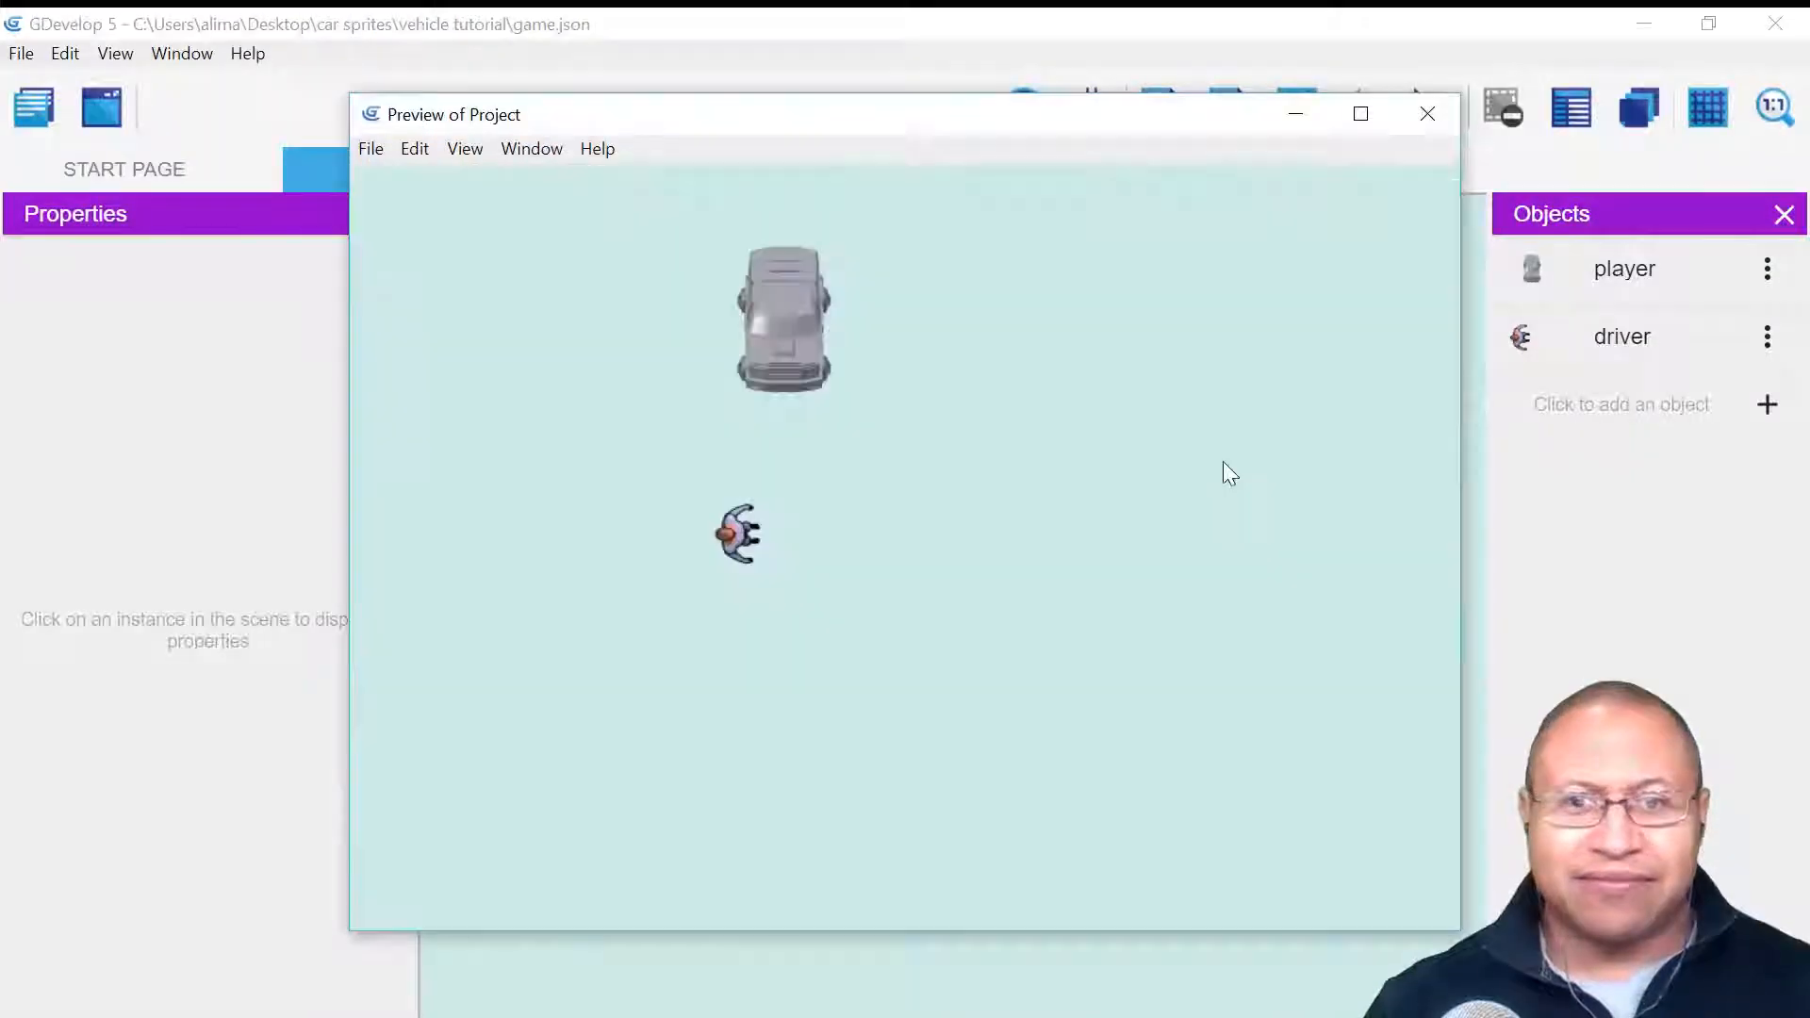
{"action": "key", "text": "Up"}
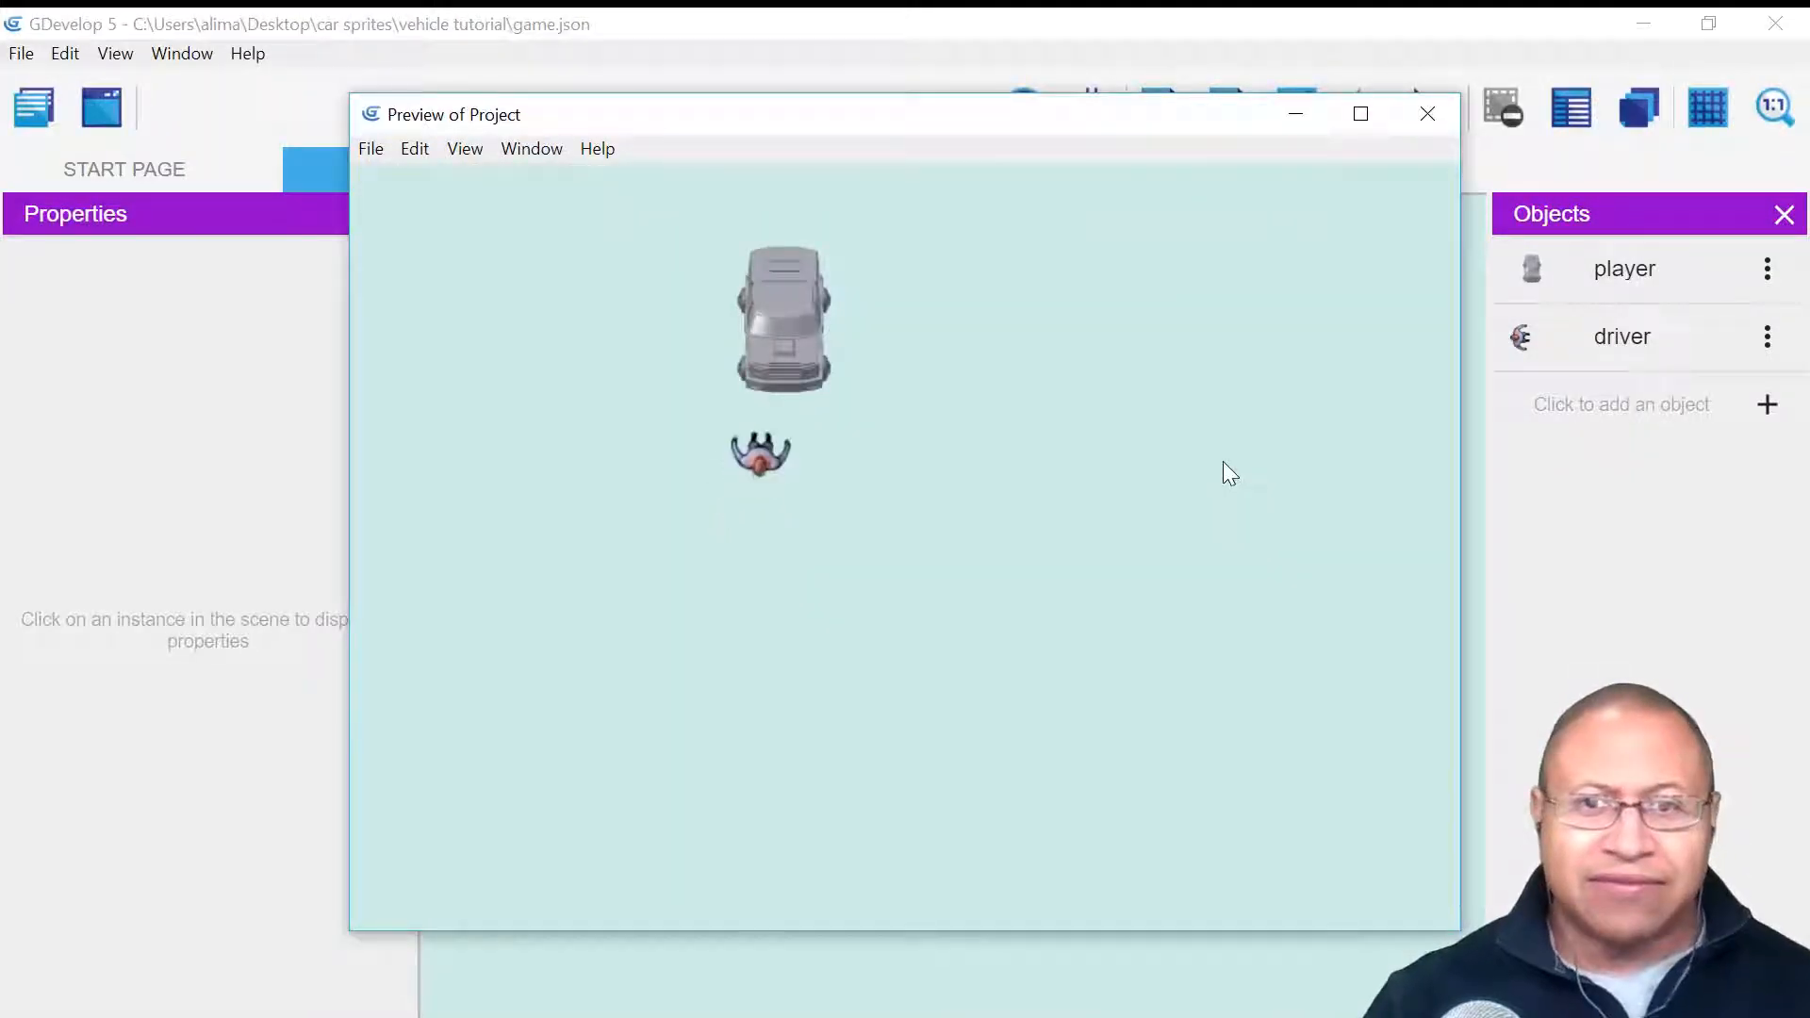
{"action": "key", "text": "Up"}
{"action": "key", "text": "Left"}
{"action": "key", "text": "Up"}
{"action": "key", "text": "Right"}
{"action": "key", "text": "Right"}
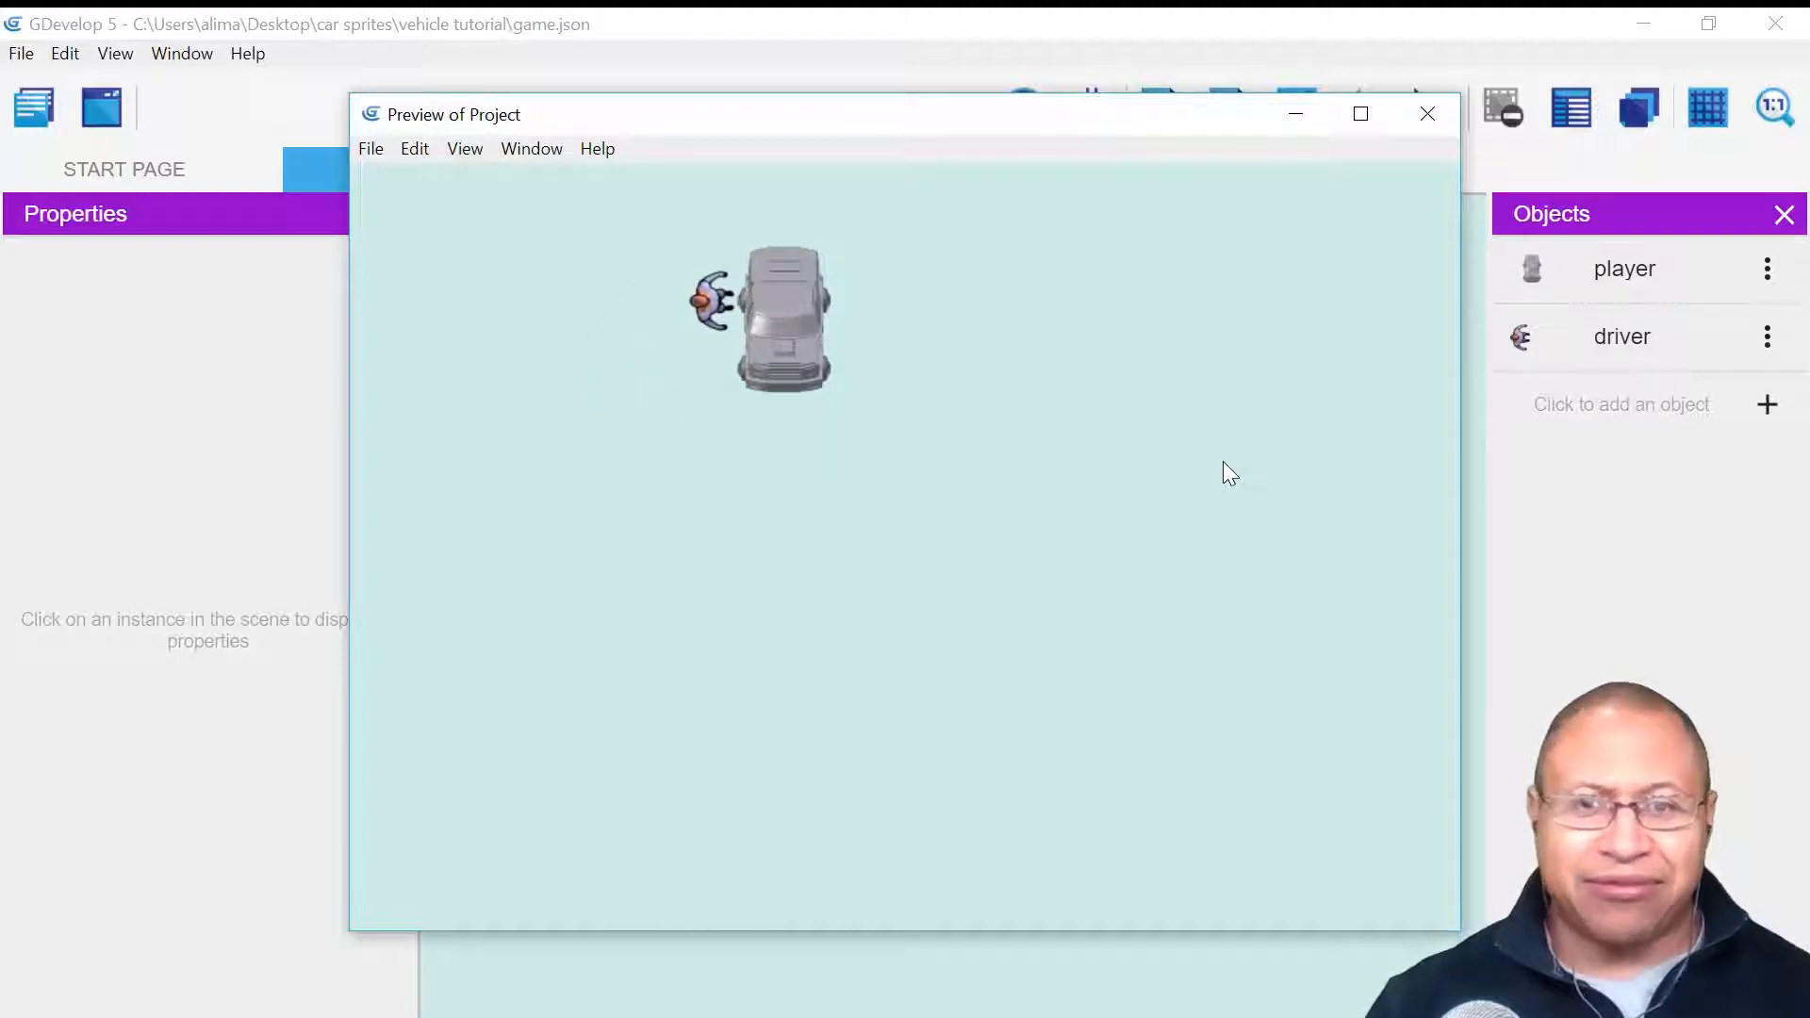
{"action": "key", "text": "space"}
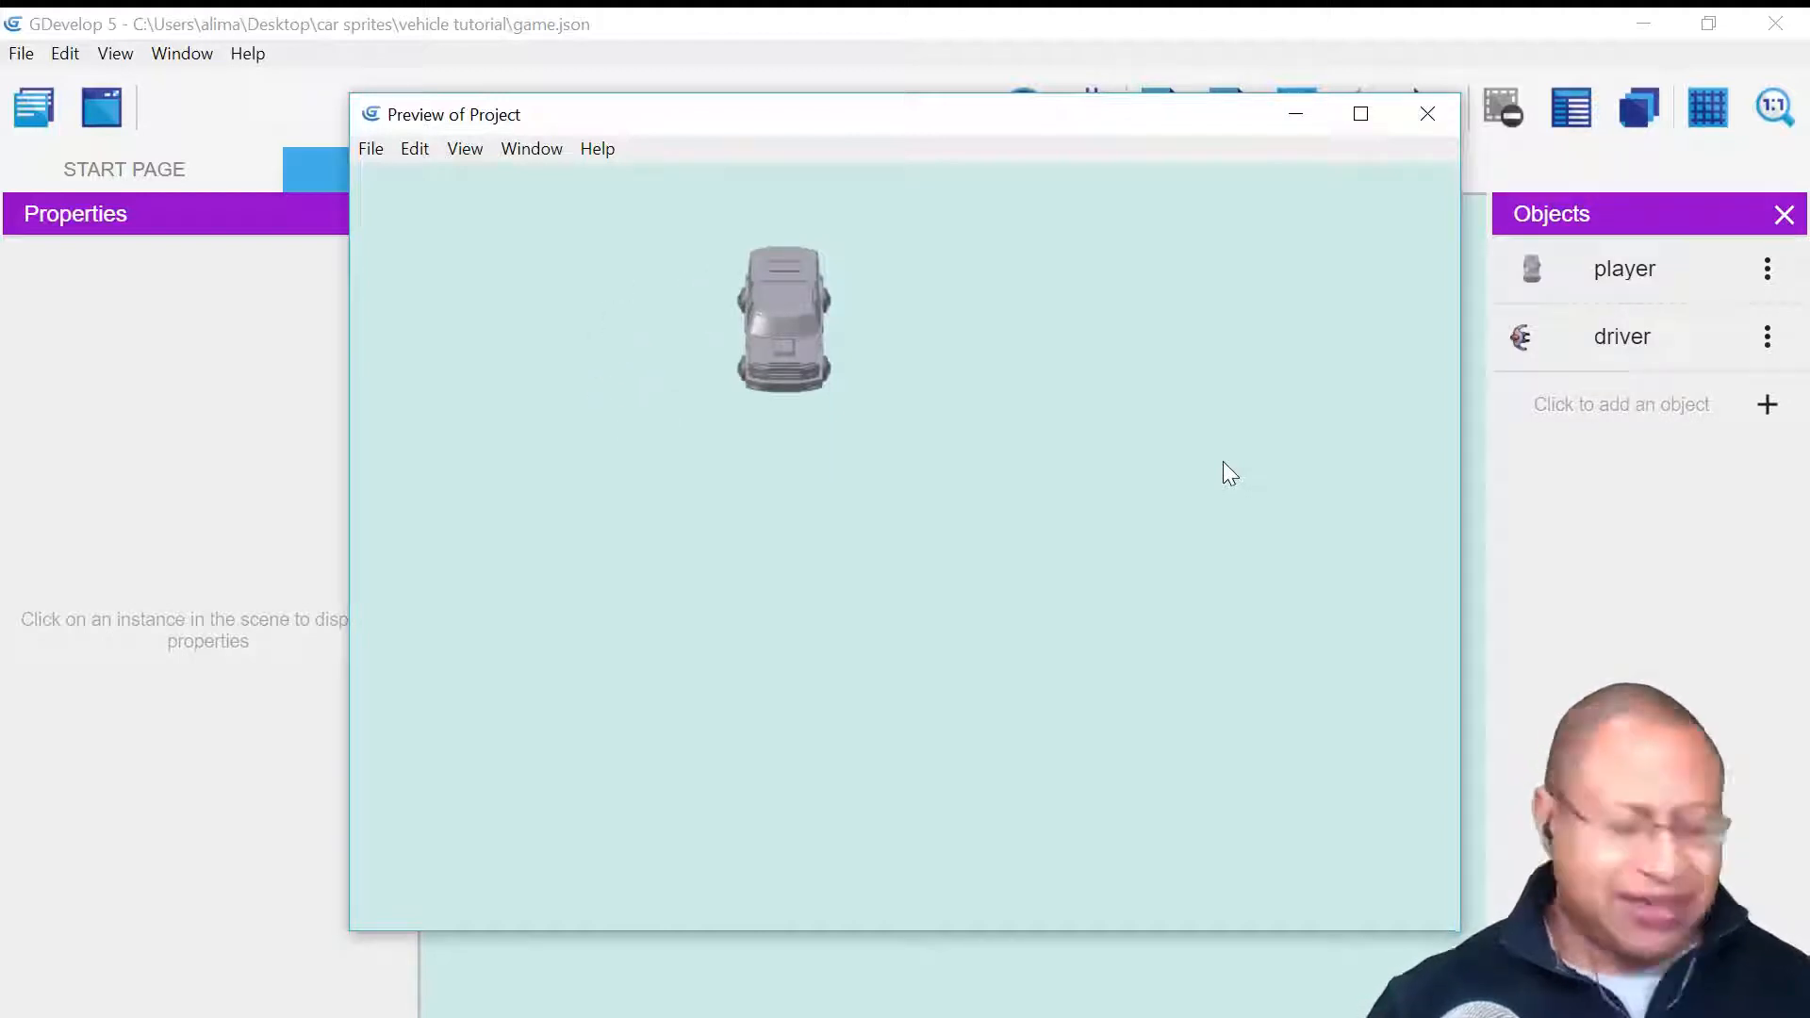
{"action": "key", "text": "Right"}
{"action": "key", "text": "Down"}
{"action": "key", "text": "Left"}
{"action": "key", "text": "Down"}
{"action": "key", "text": "Right"}
{"action": "key", "text": "Up"}
{"action": "key", "text": "Right"}
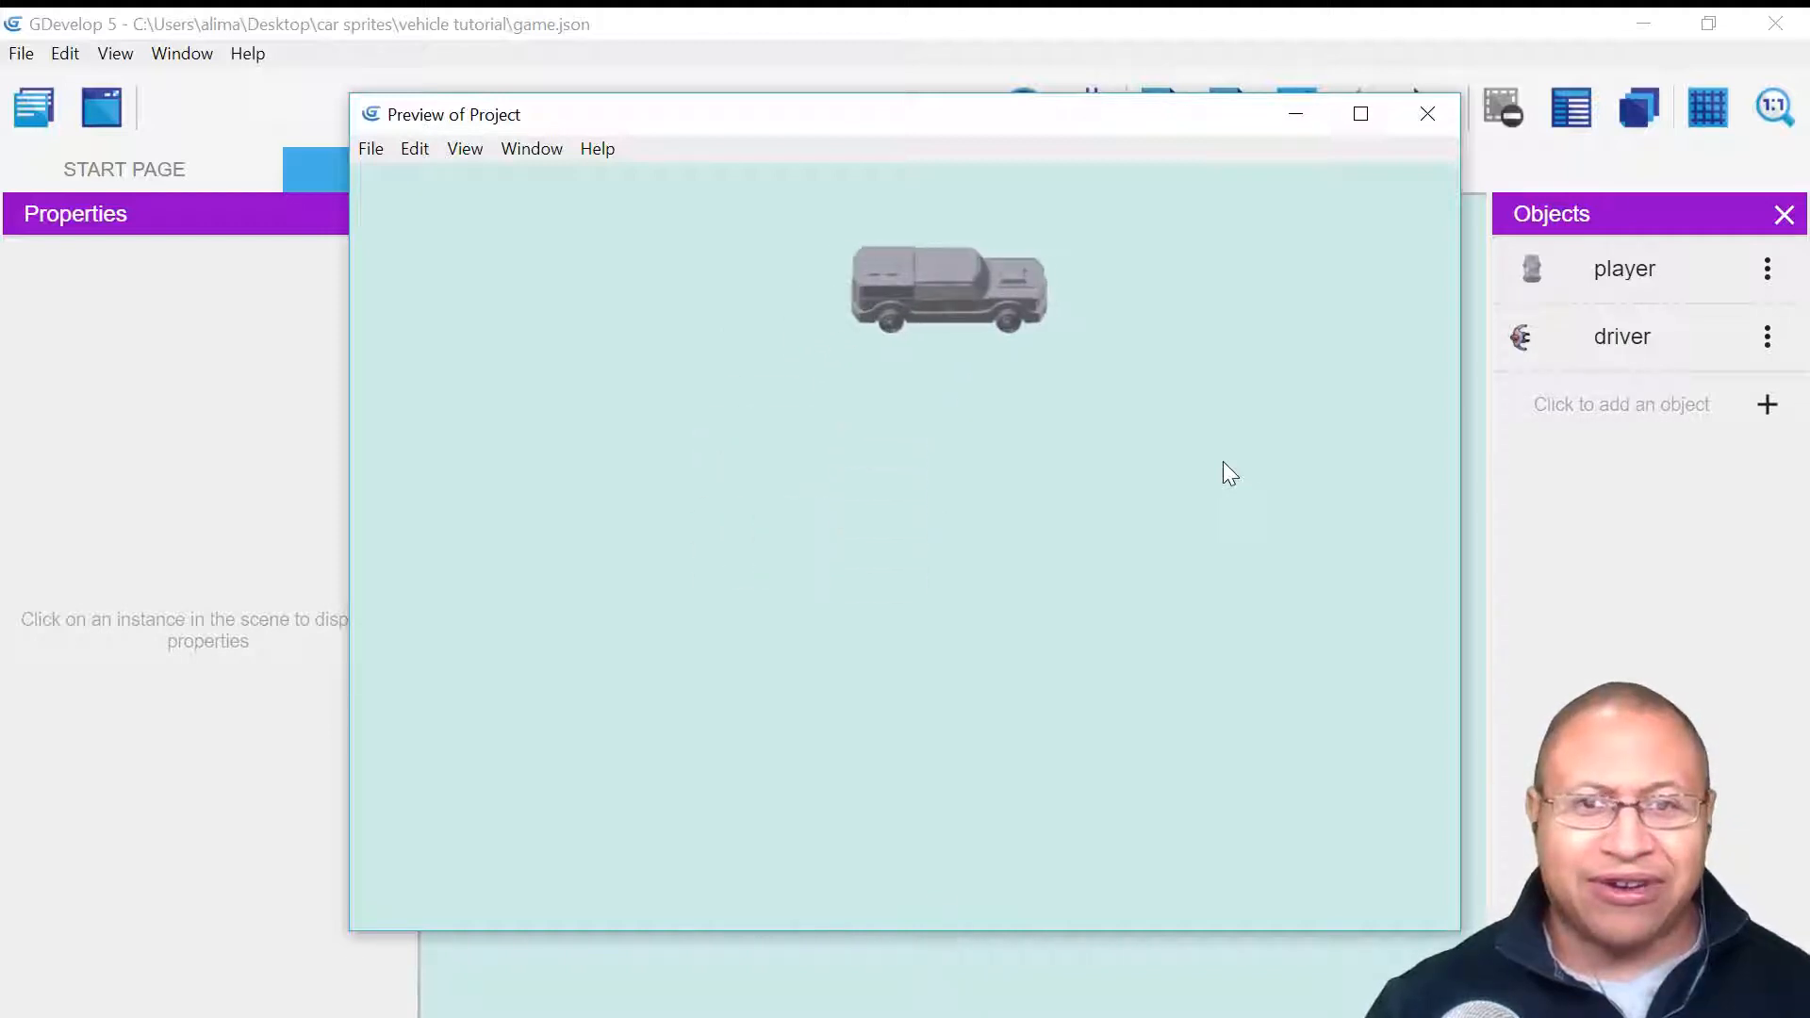
{"action": "left_click", "coordinate": [1427, 117]}
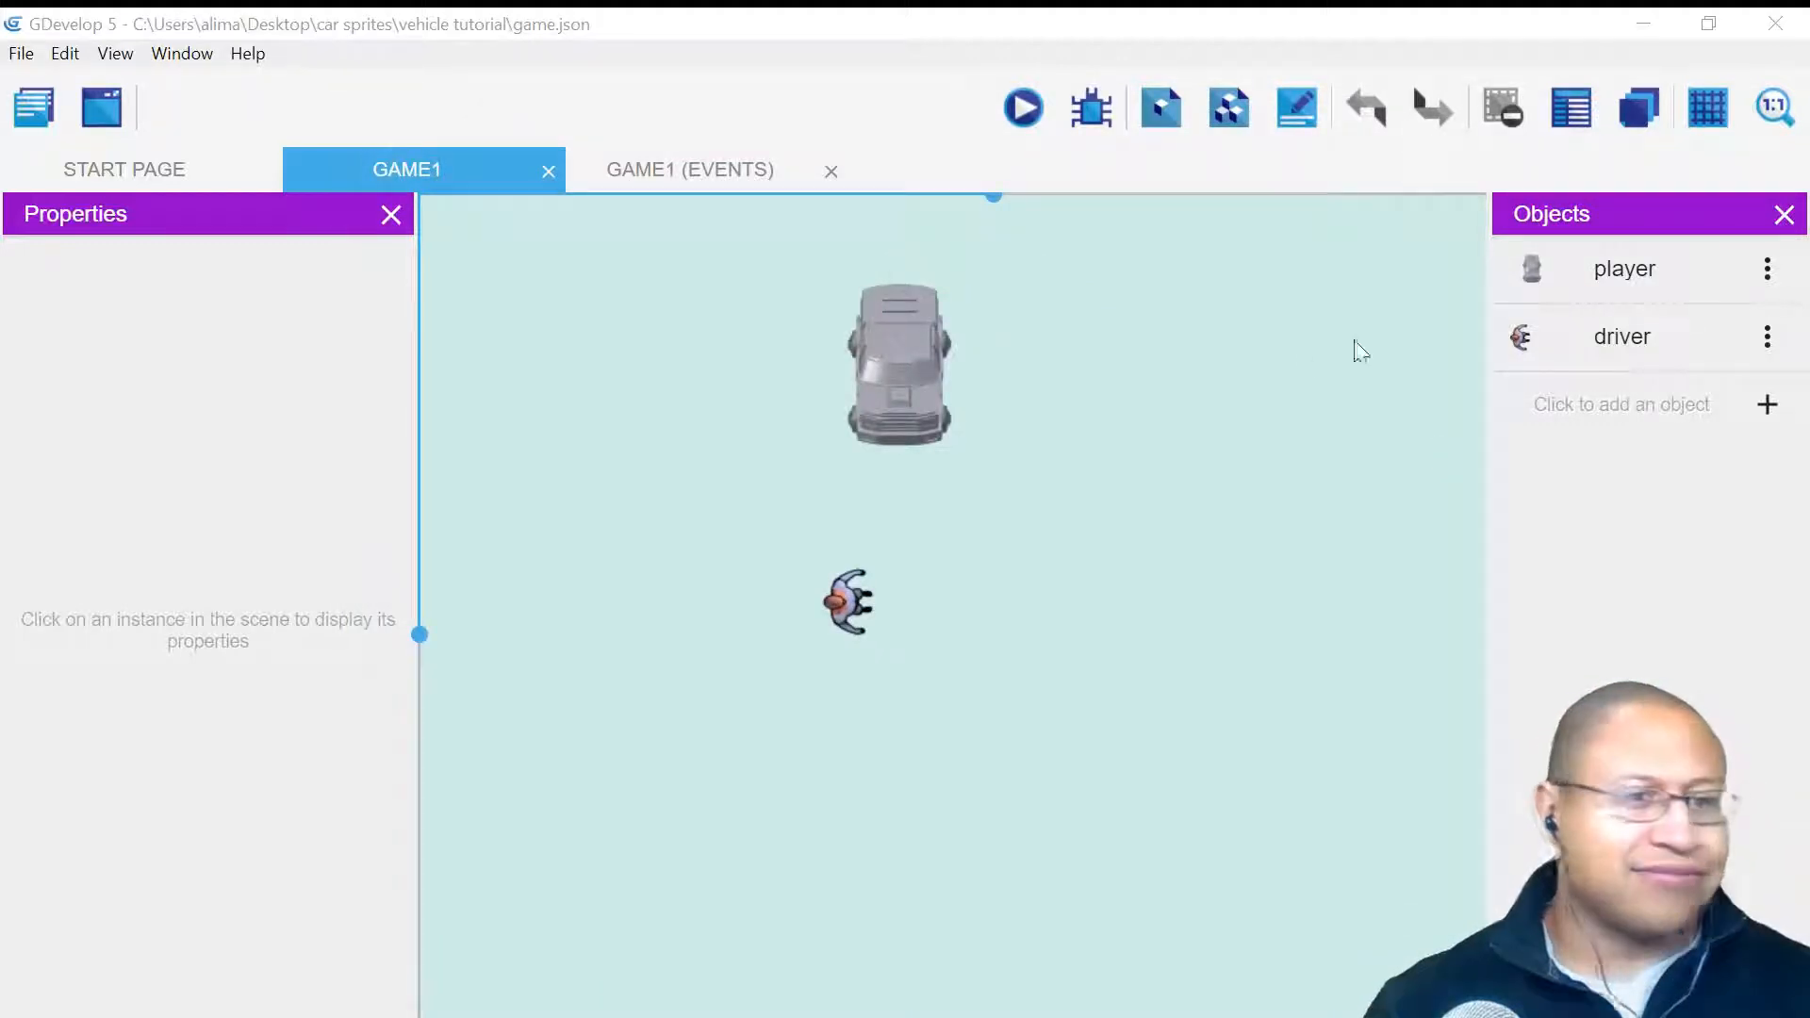
- Switch back to the GAME1 events sheet and append a new empty event below the move-driver-away event
{"action": "left_click", "coordinate": [1076, 714]}
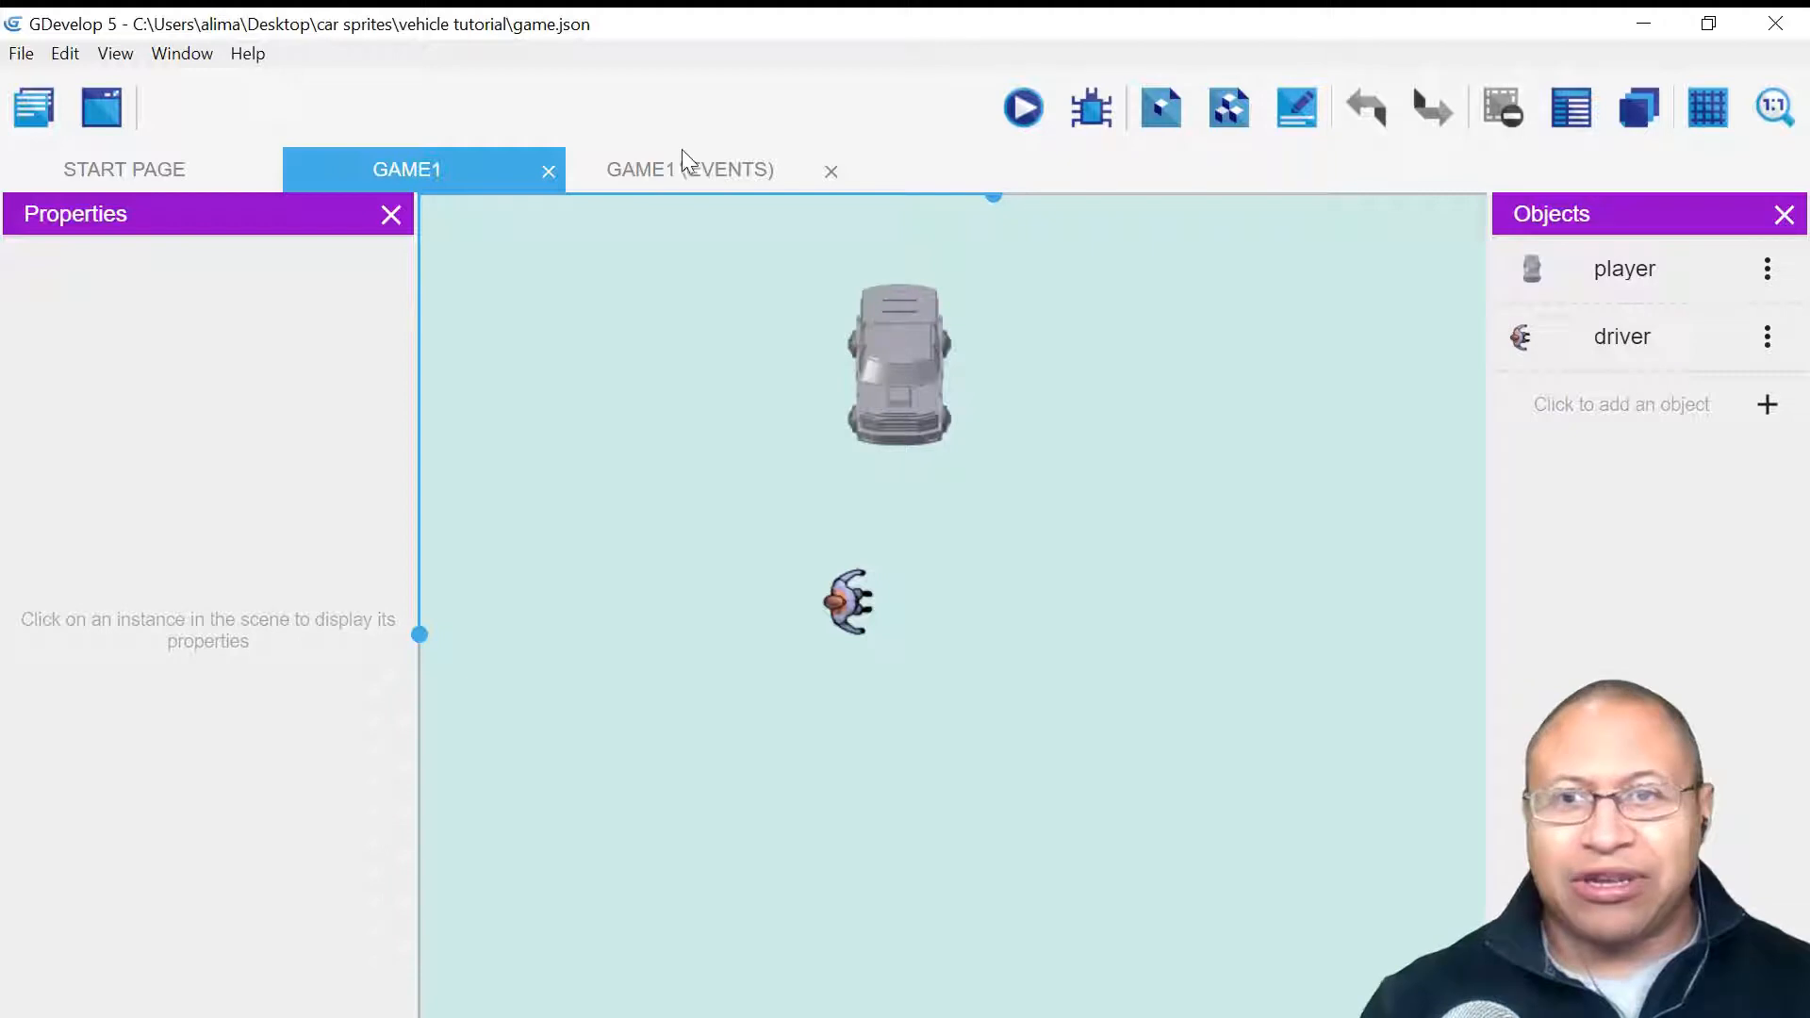
{"action": "left_click", "coordinate": [777, 178]}
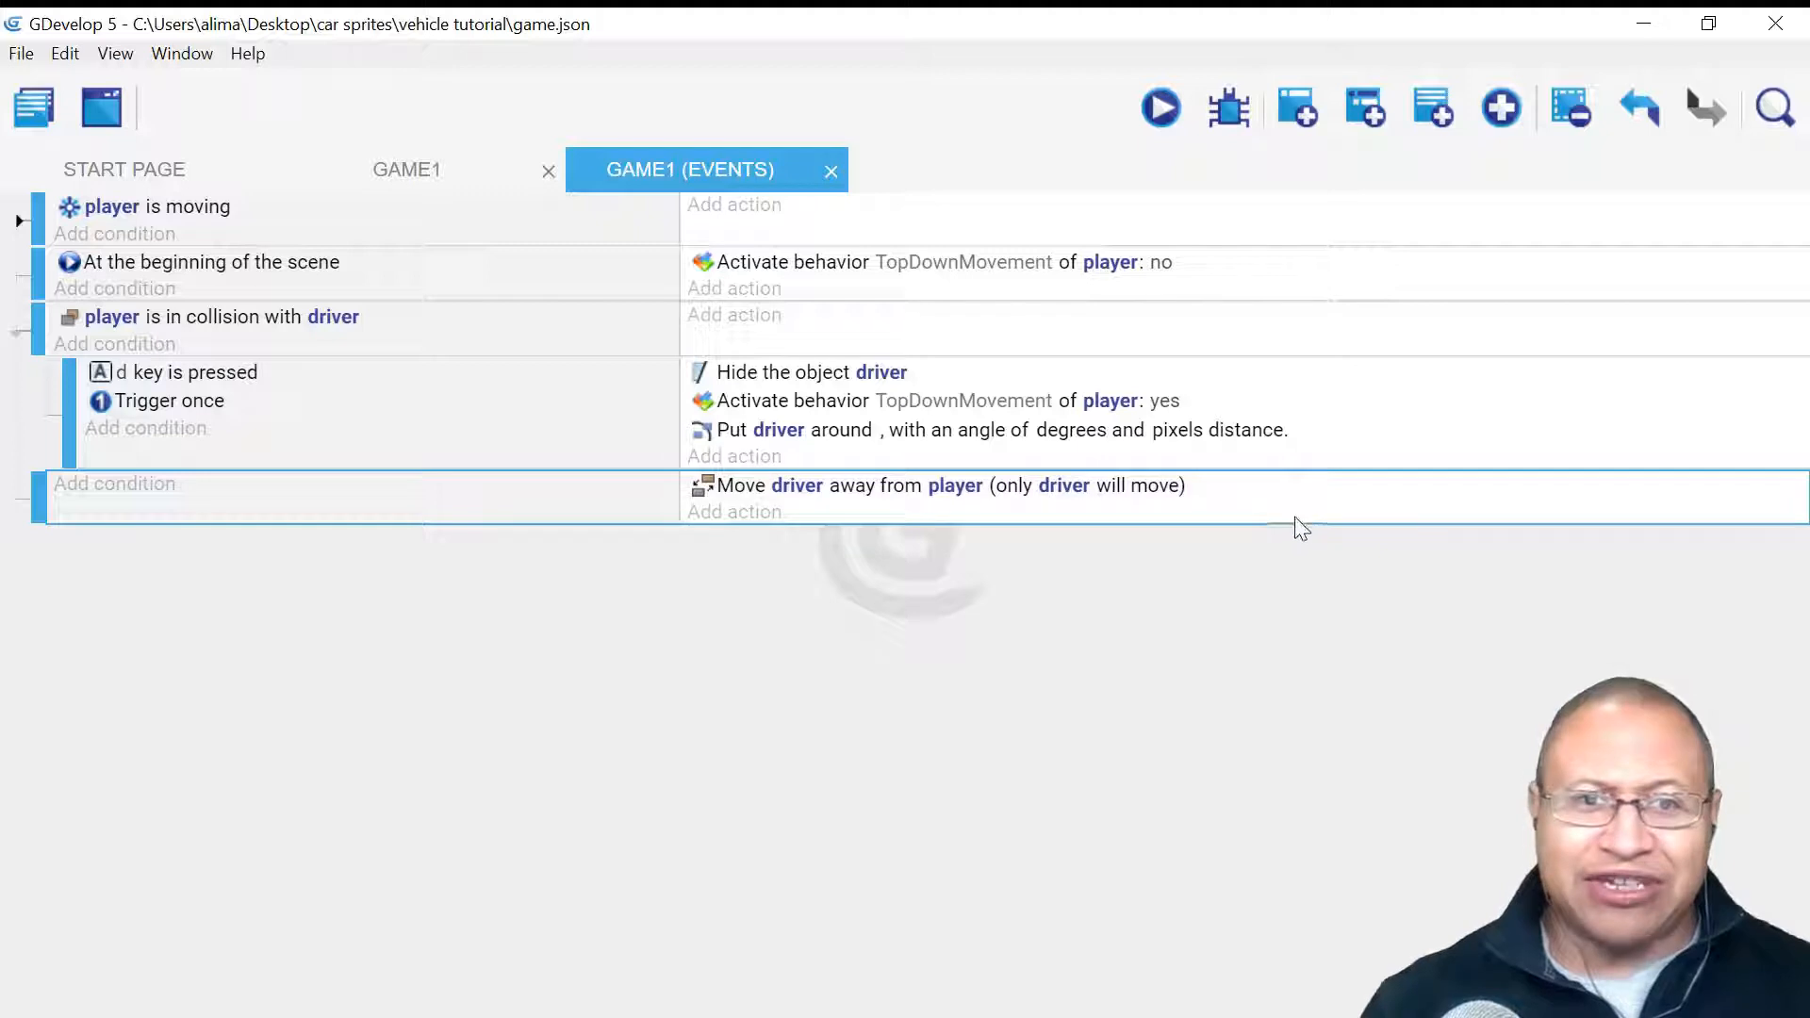
{"action": "left_click", "coordinate": [1299, 107]}
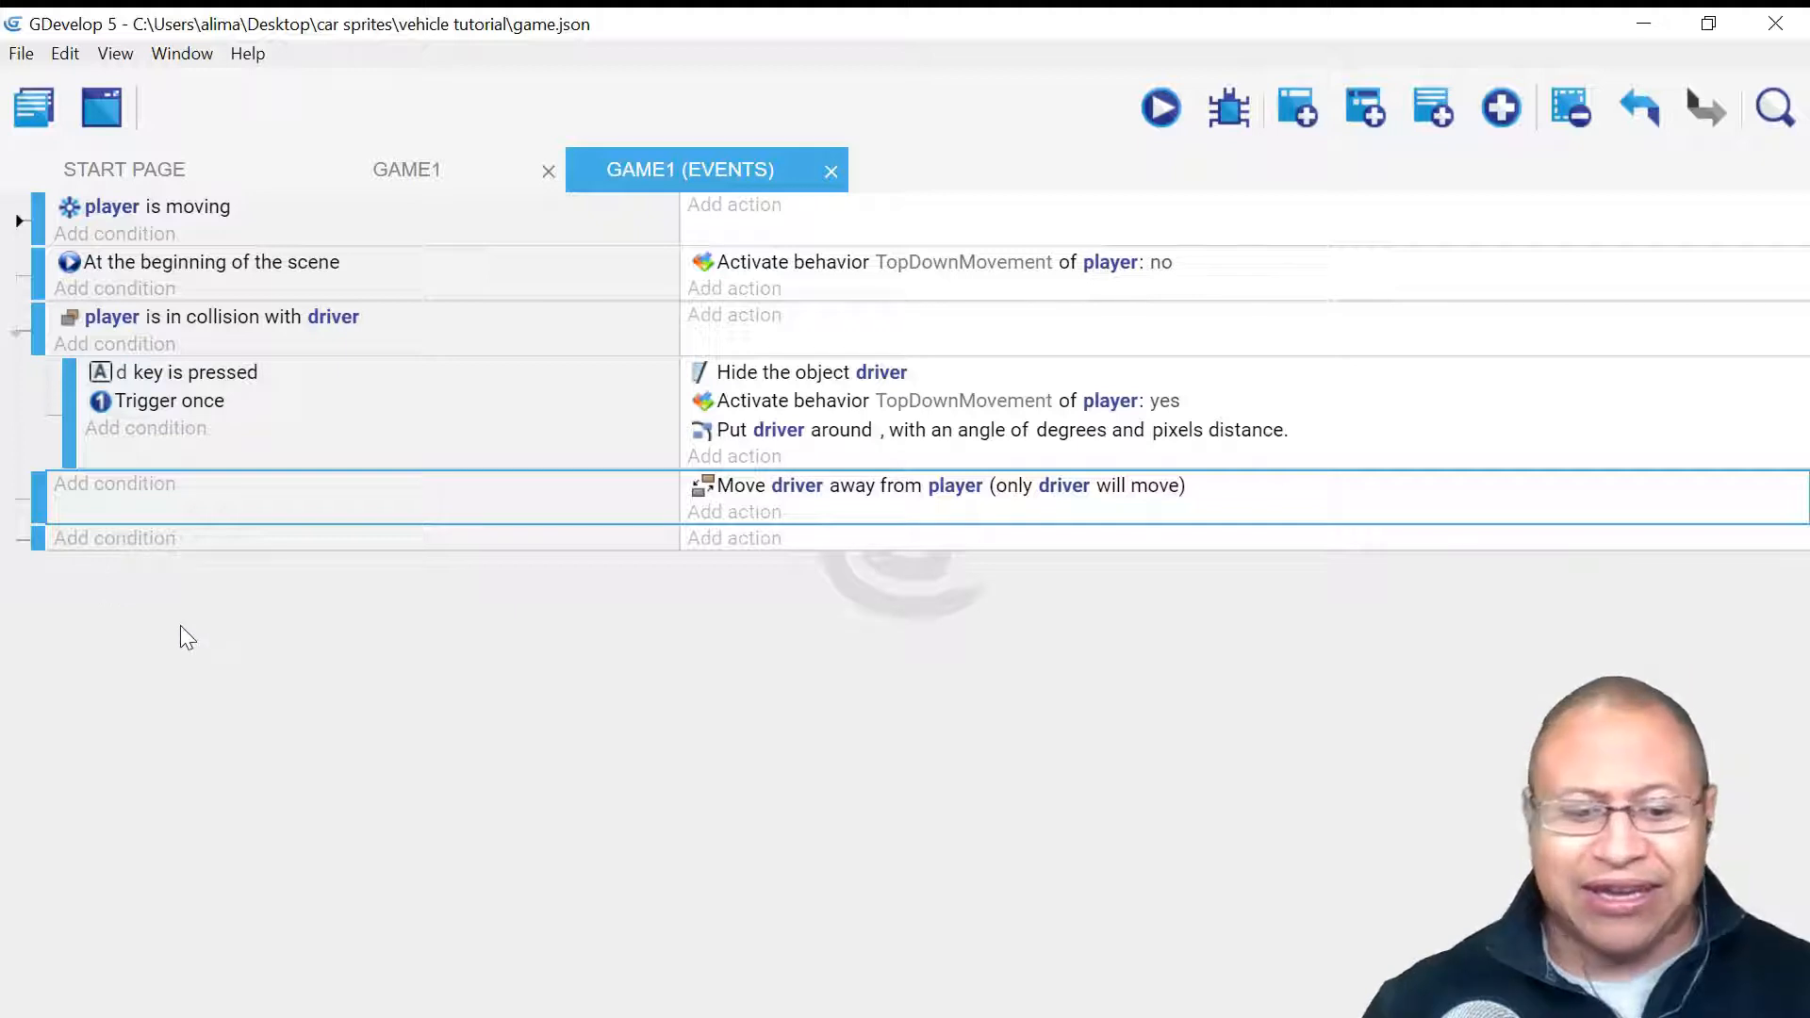
- Give the new fifth event the Keyboard 'Key pressed' condition with key a
{"action": "left_click", "coordinate": [129, 547]}
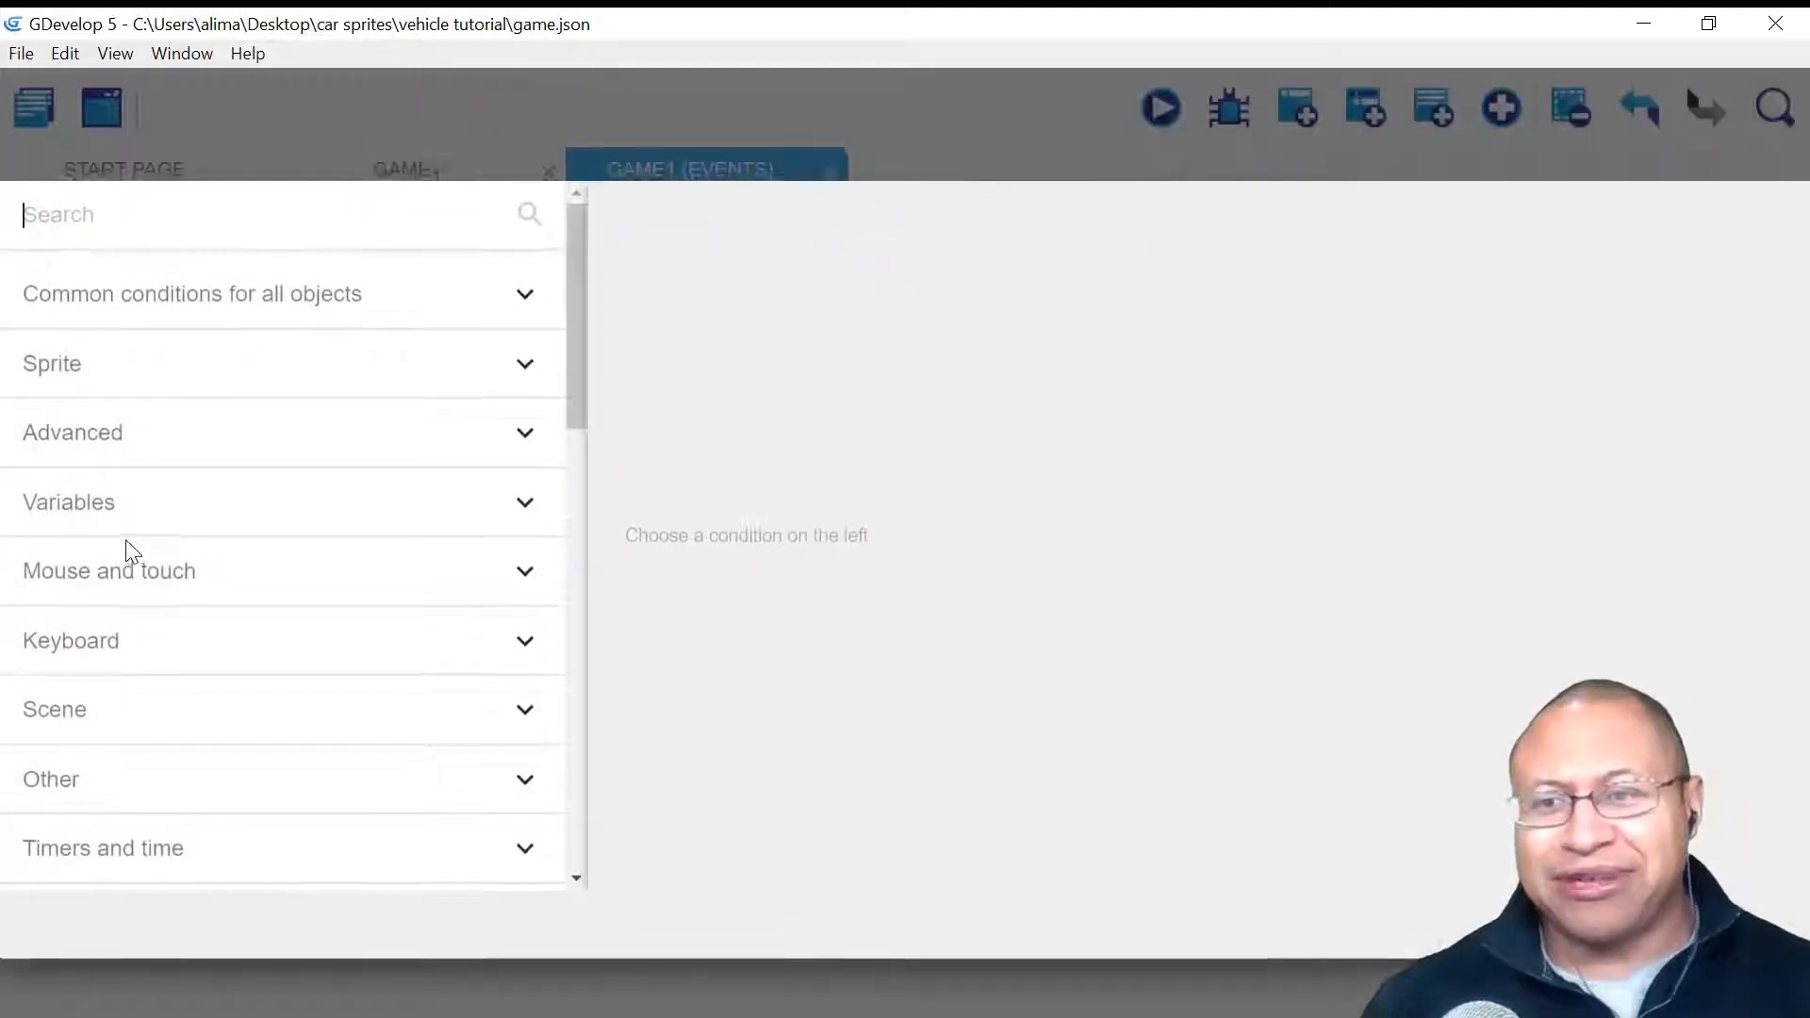
{"action": "left_click", "coordinate": [201, 643]}
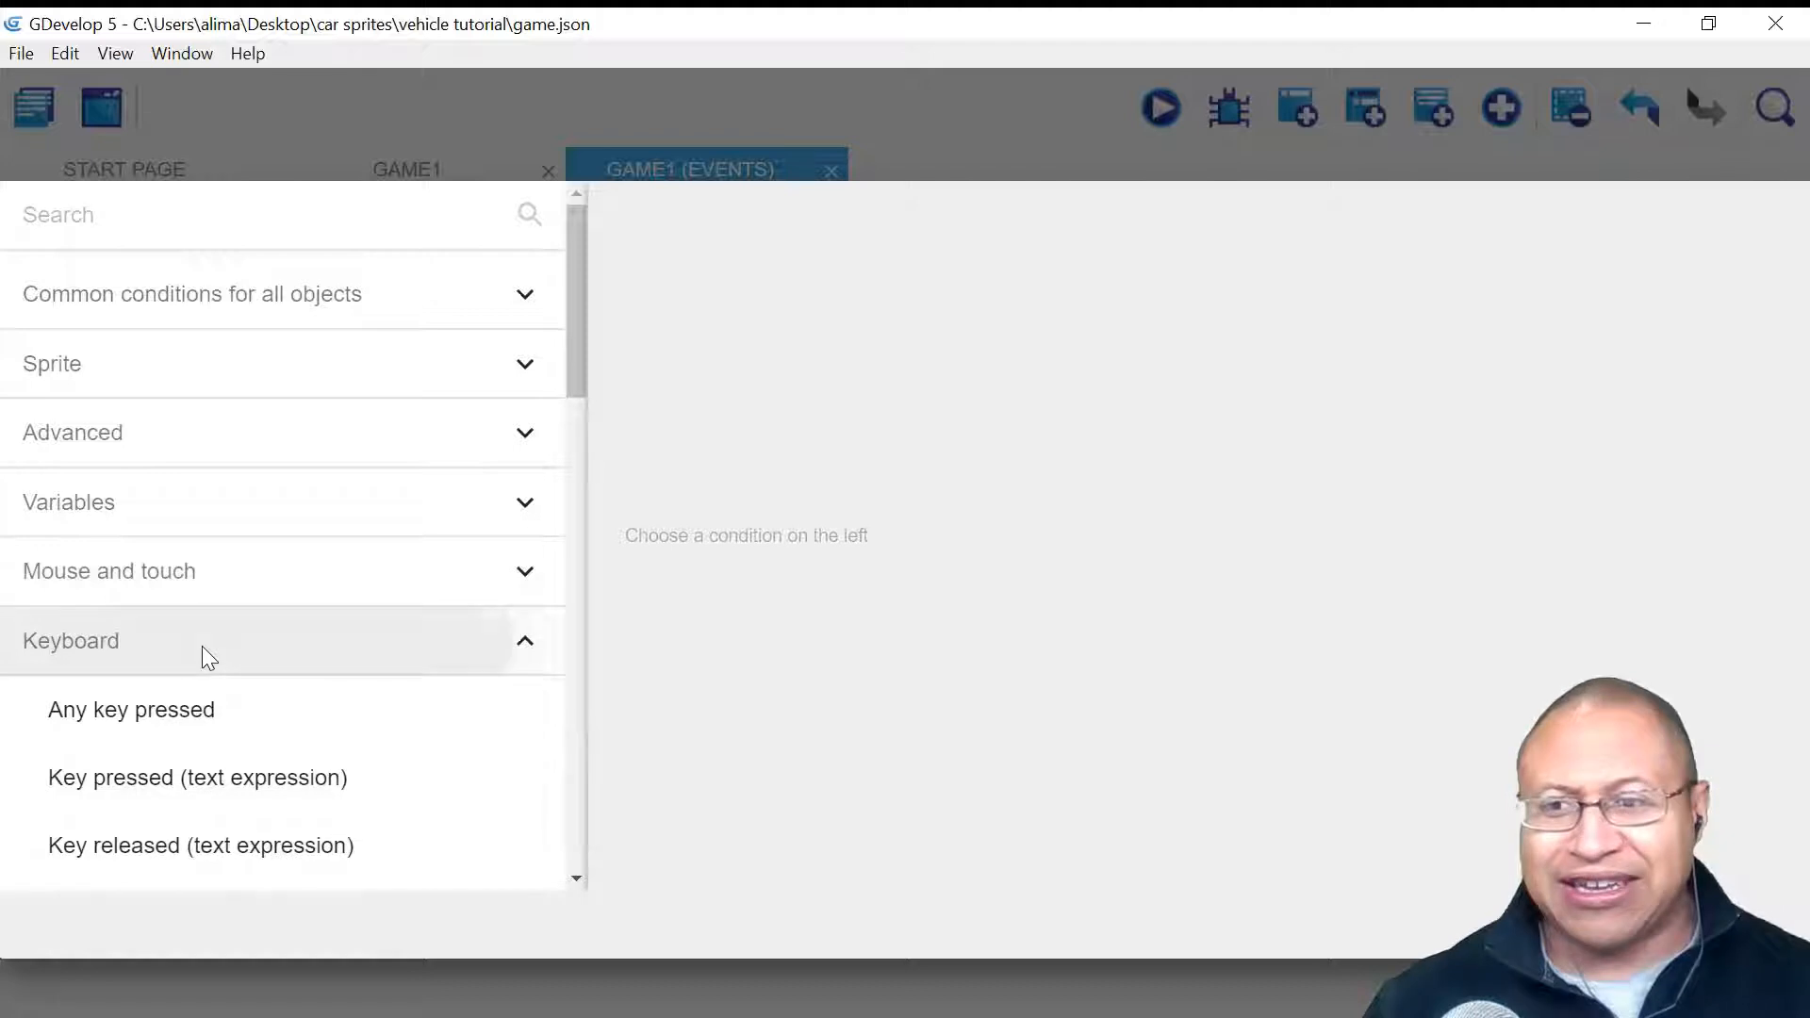
{"action": "scroll", "coordinate": [571, 392], "scroll_direction": "down", "scroll_amount": 1}
{"action": "scroll", "coordinate": [566, 424], "scroll_direction": "down", "scroll_amount": 3}
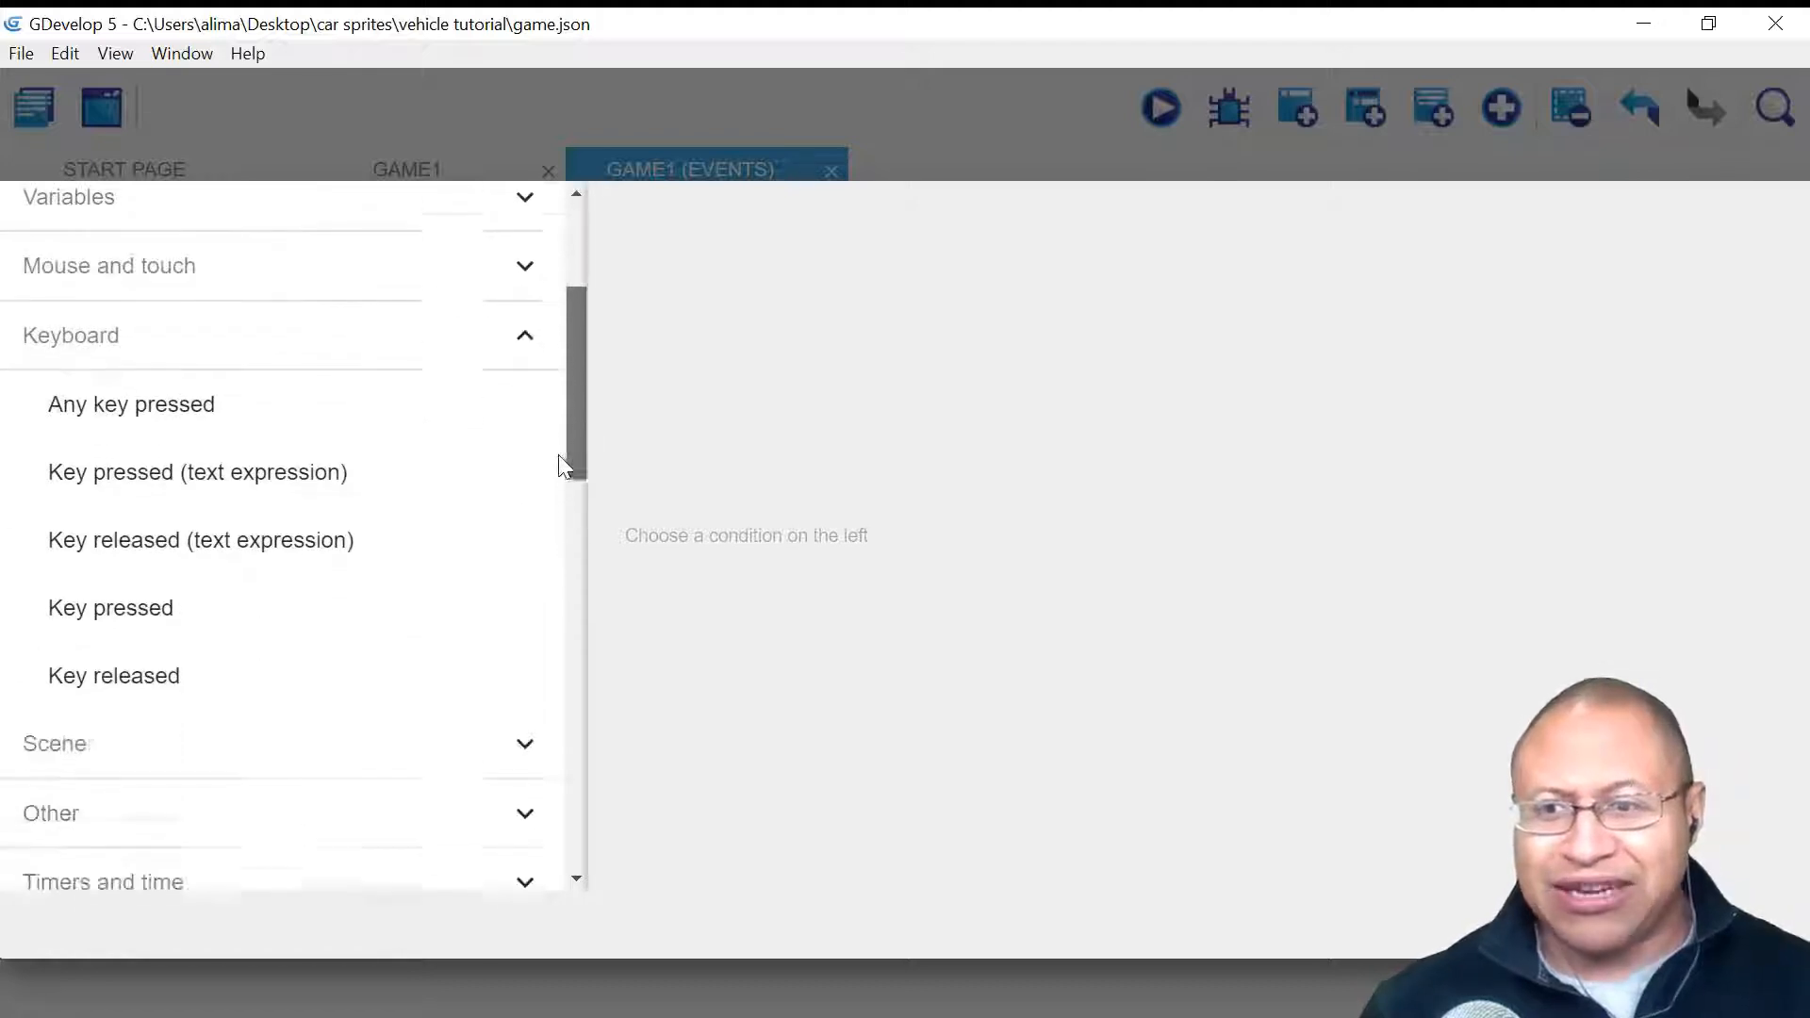
{"action": "left_click", "coordinate": [443, 591]}
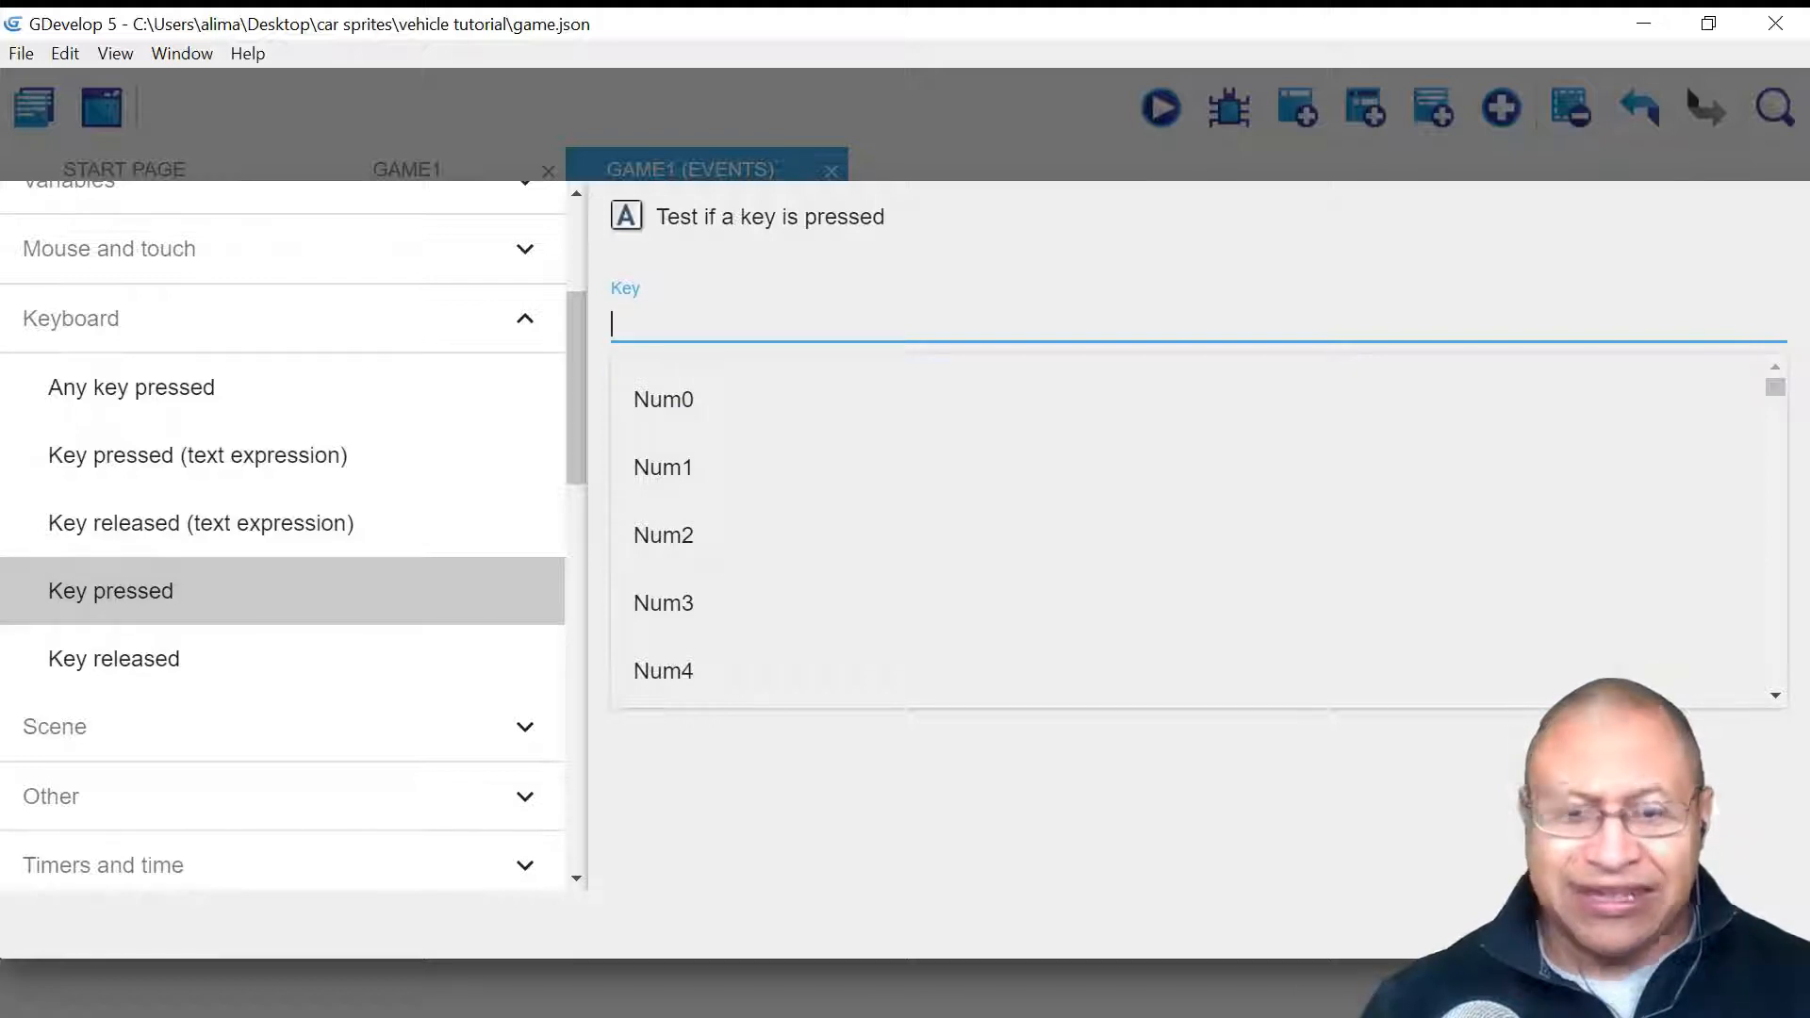
{"action": "type", "text": "a"}
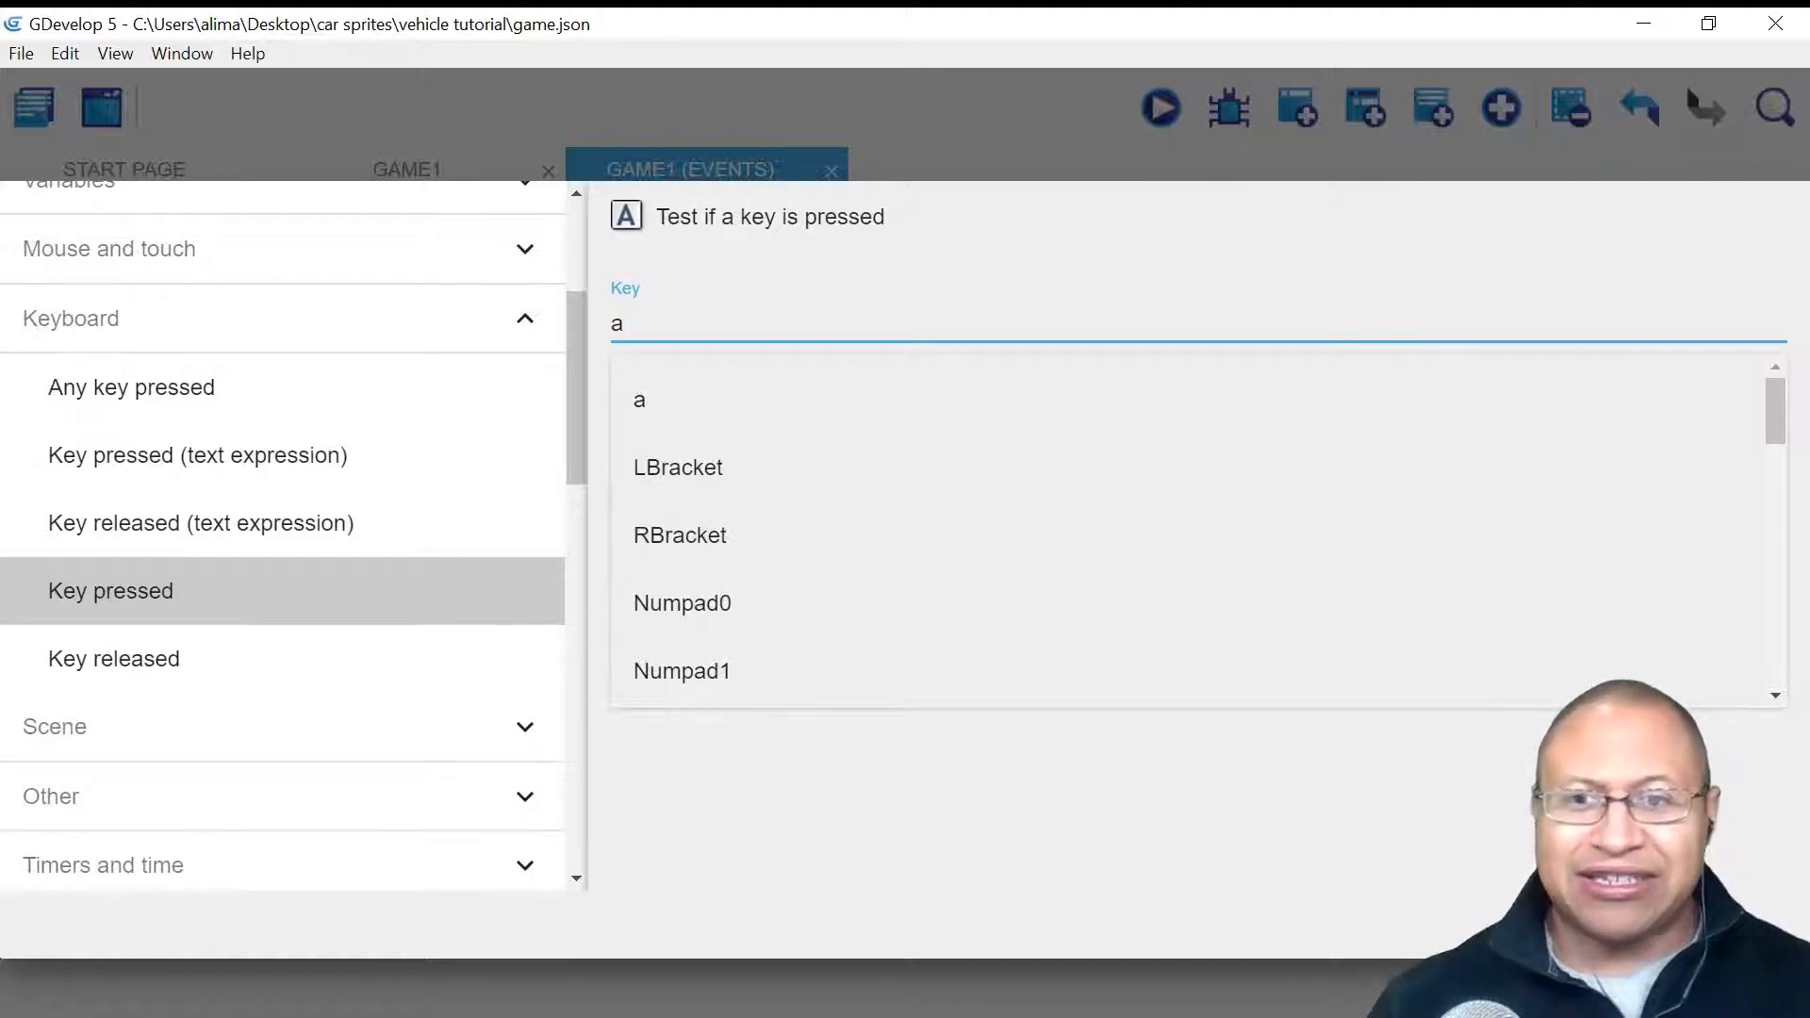
{"action": "left_click", "coordinate": [1202, 848]}
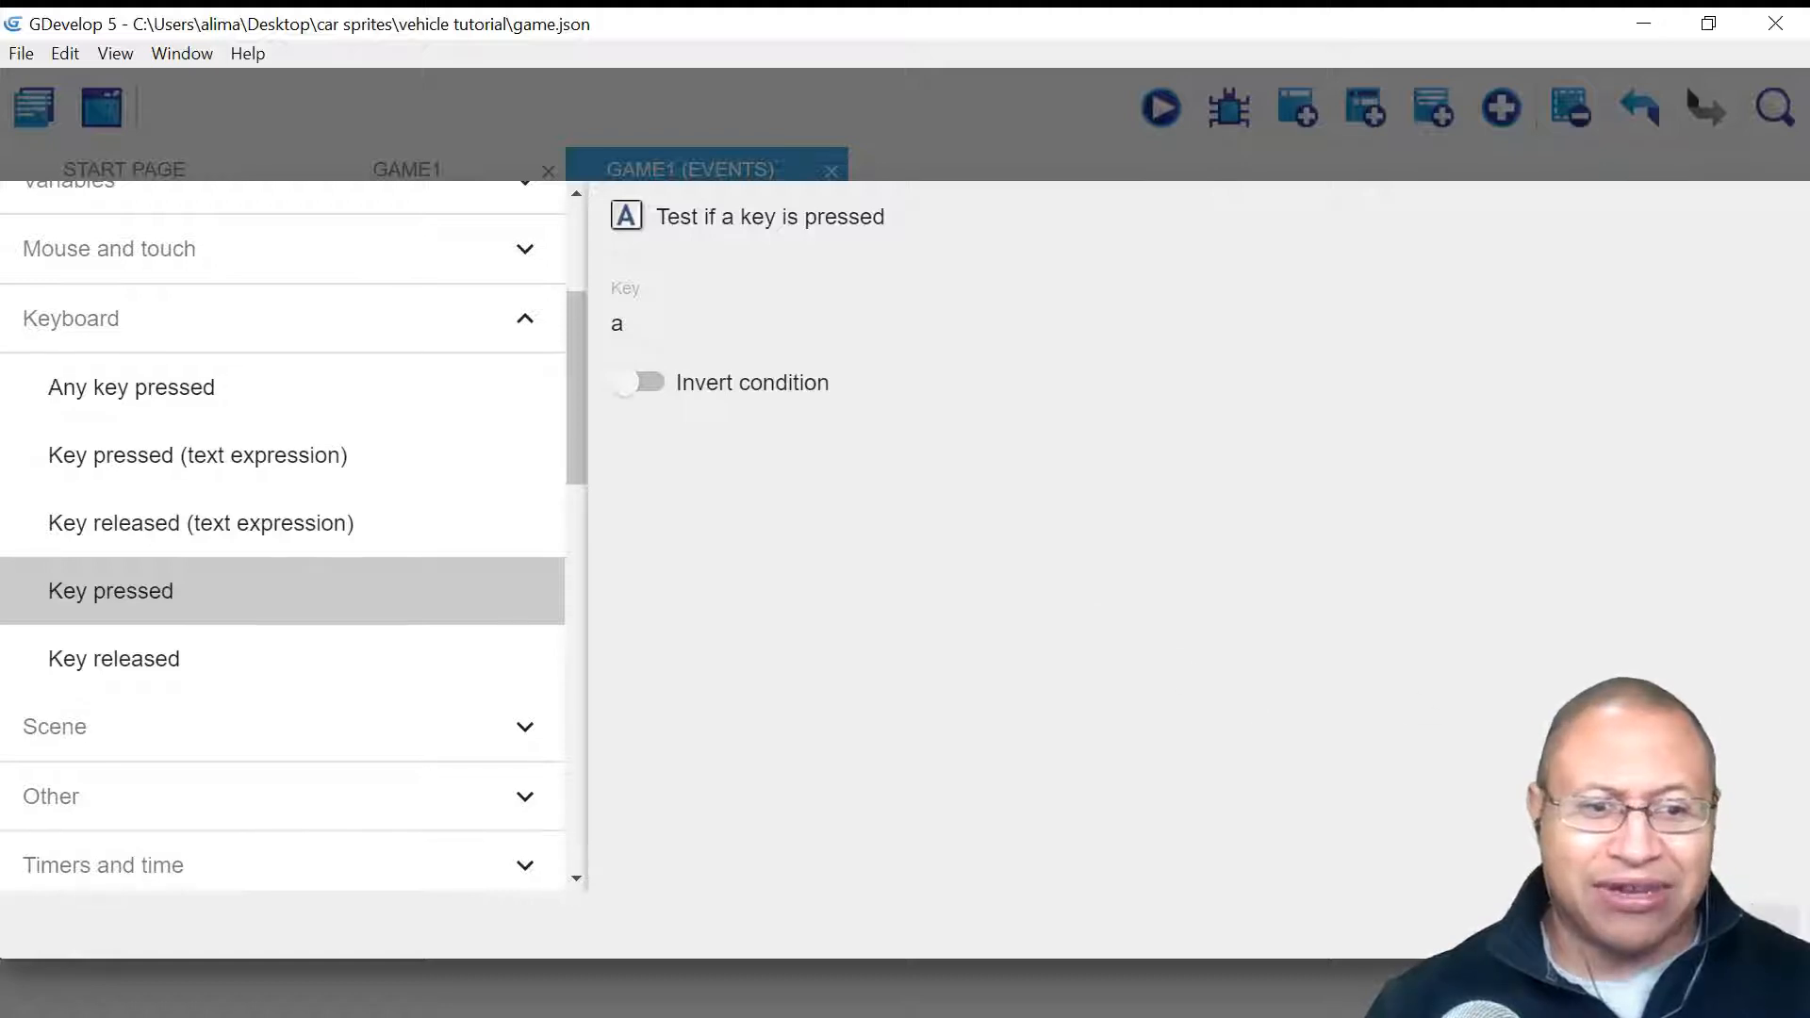
{"action": "left_click", "coordinate": [1743, 924]}
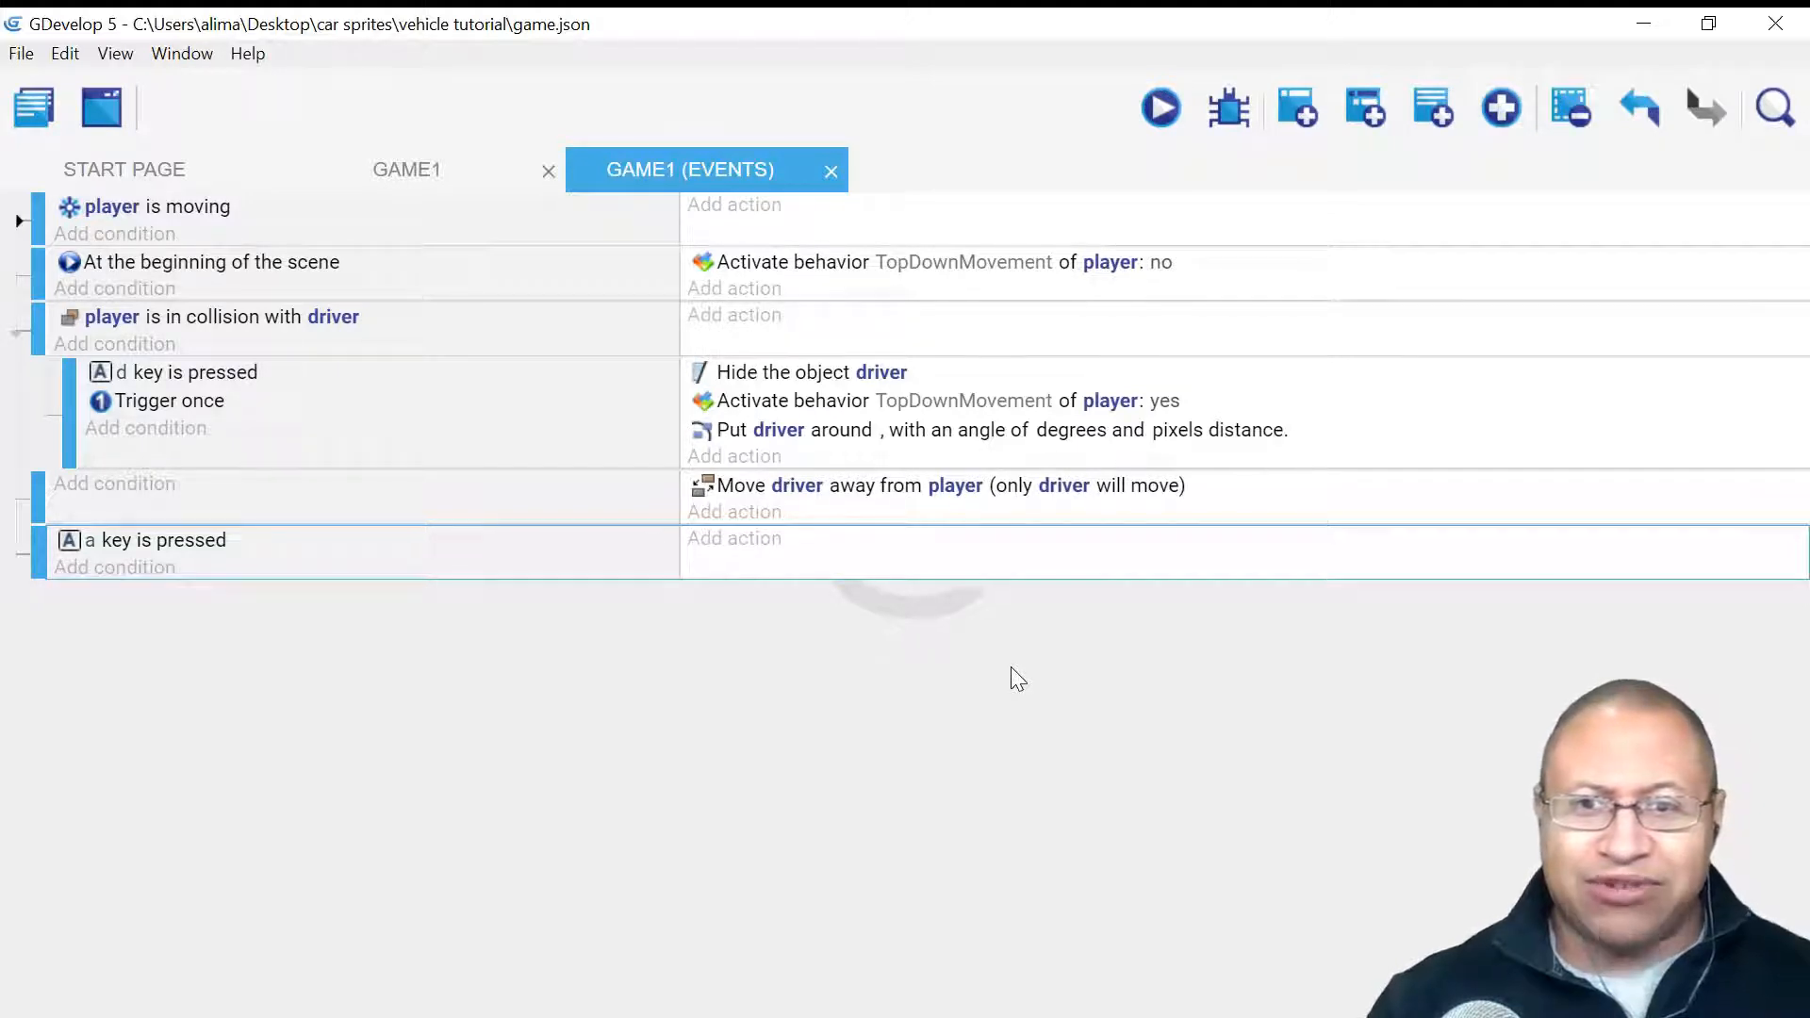
- Add a Visibility > Show action for the driver object to the a-key event
{"action": "left_click", "coordinate": [696, 555]}
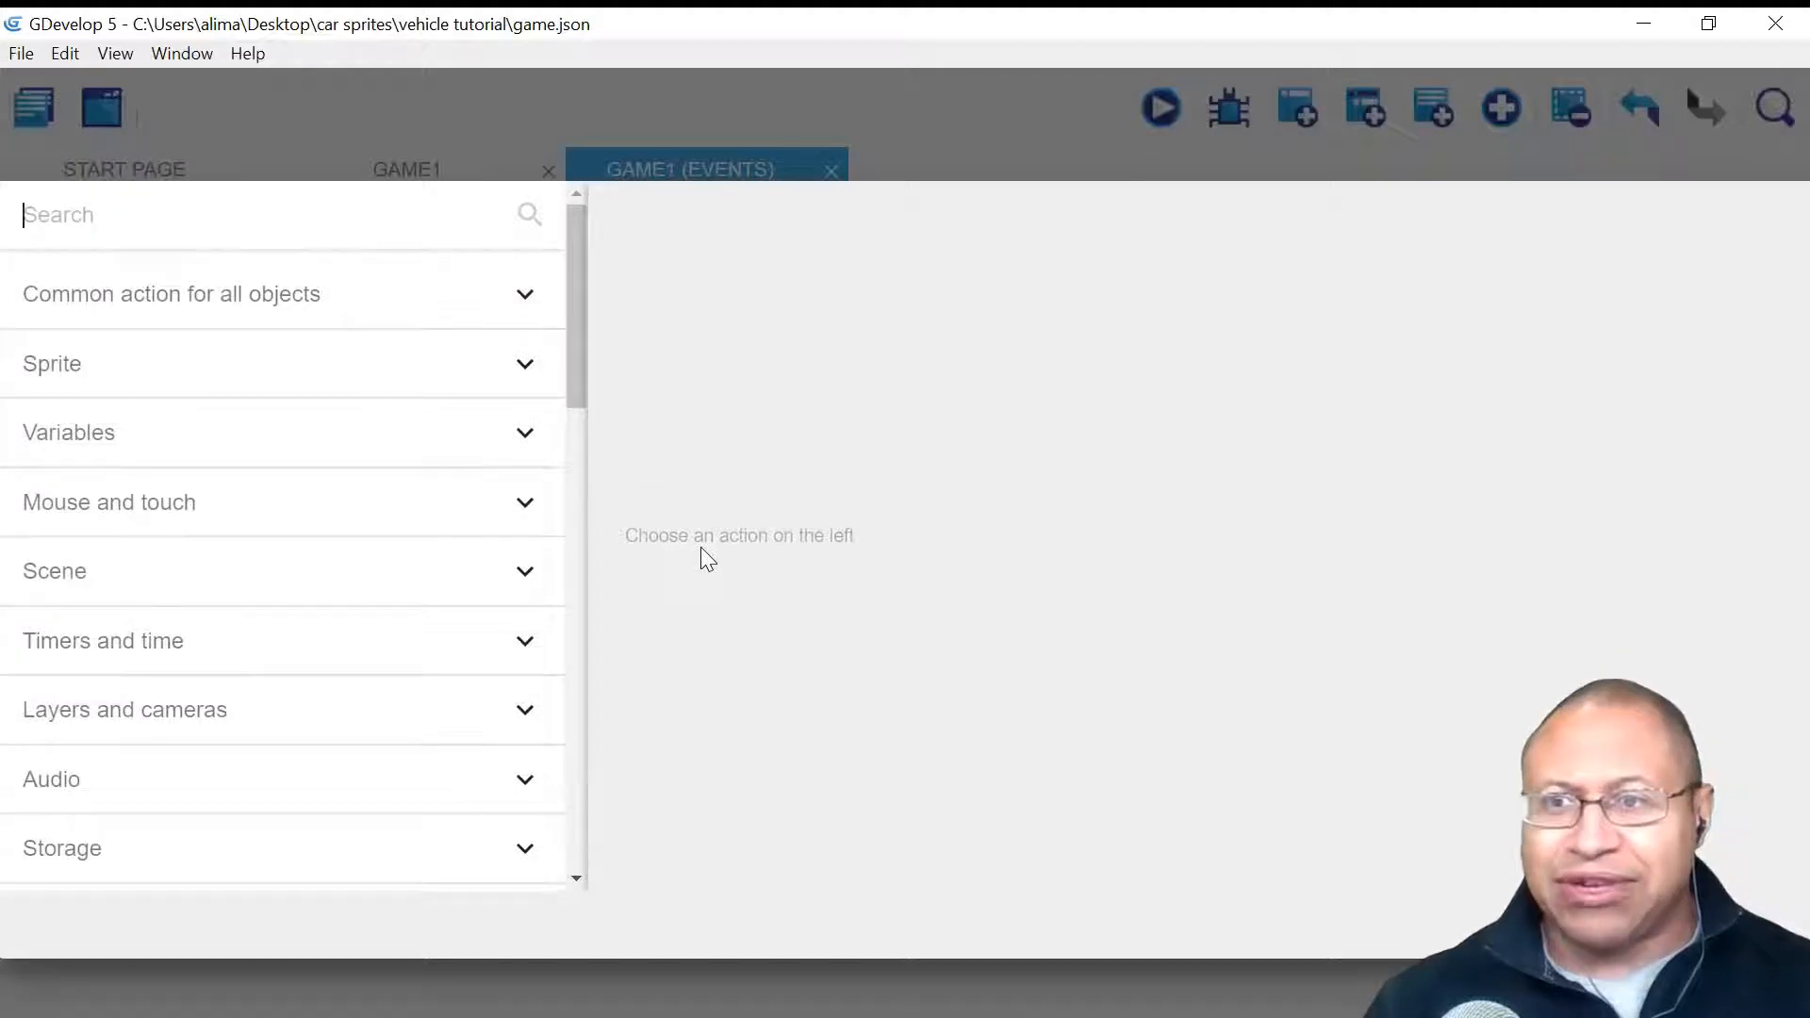
{"action": "left_click", "coordinate": [354, 308]}
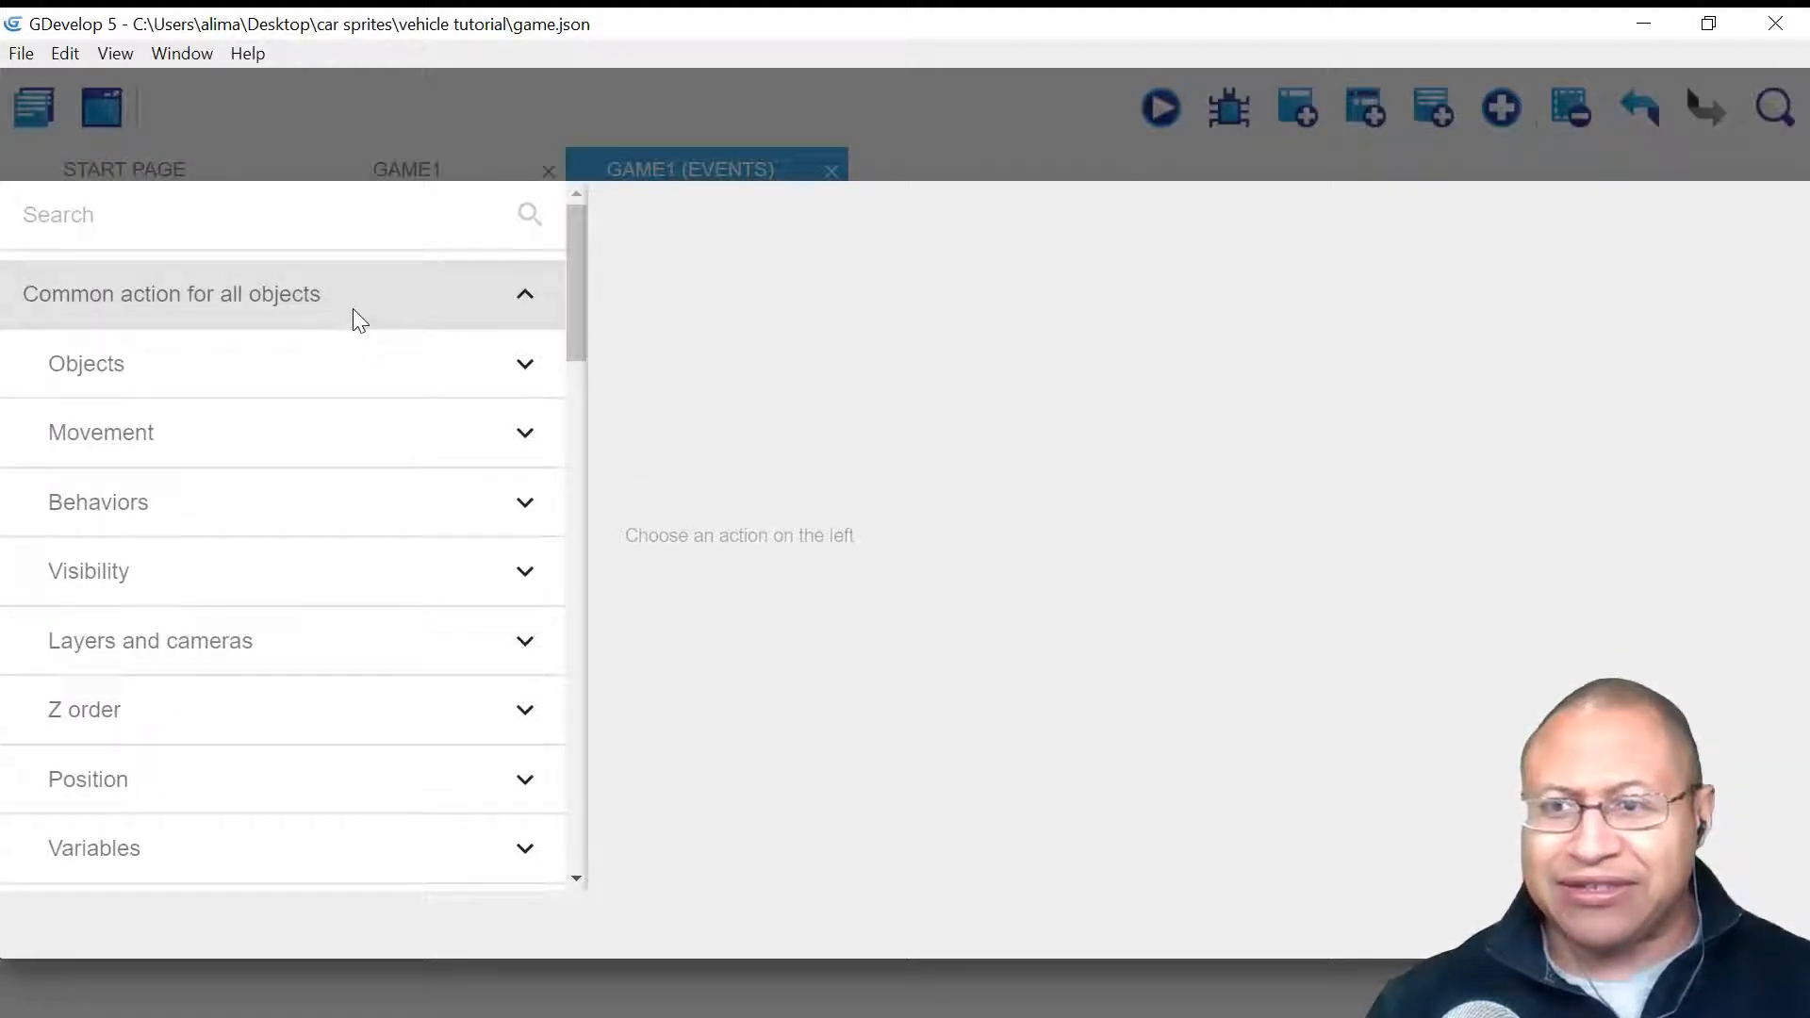
{"action": "left_click", "coordinate": [308, 585]}
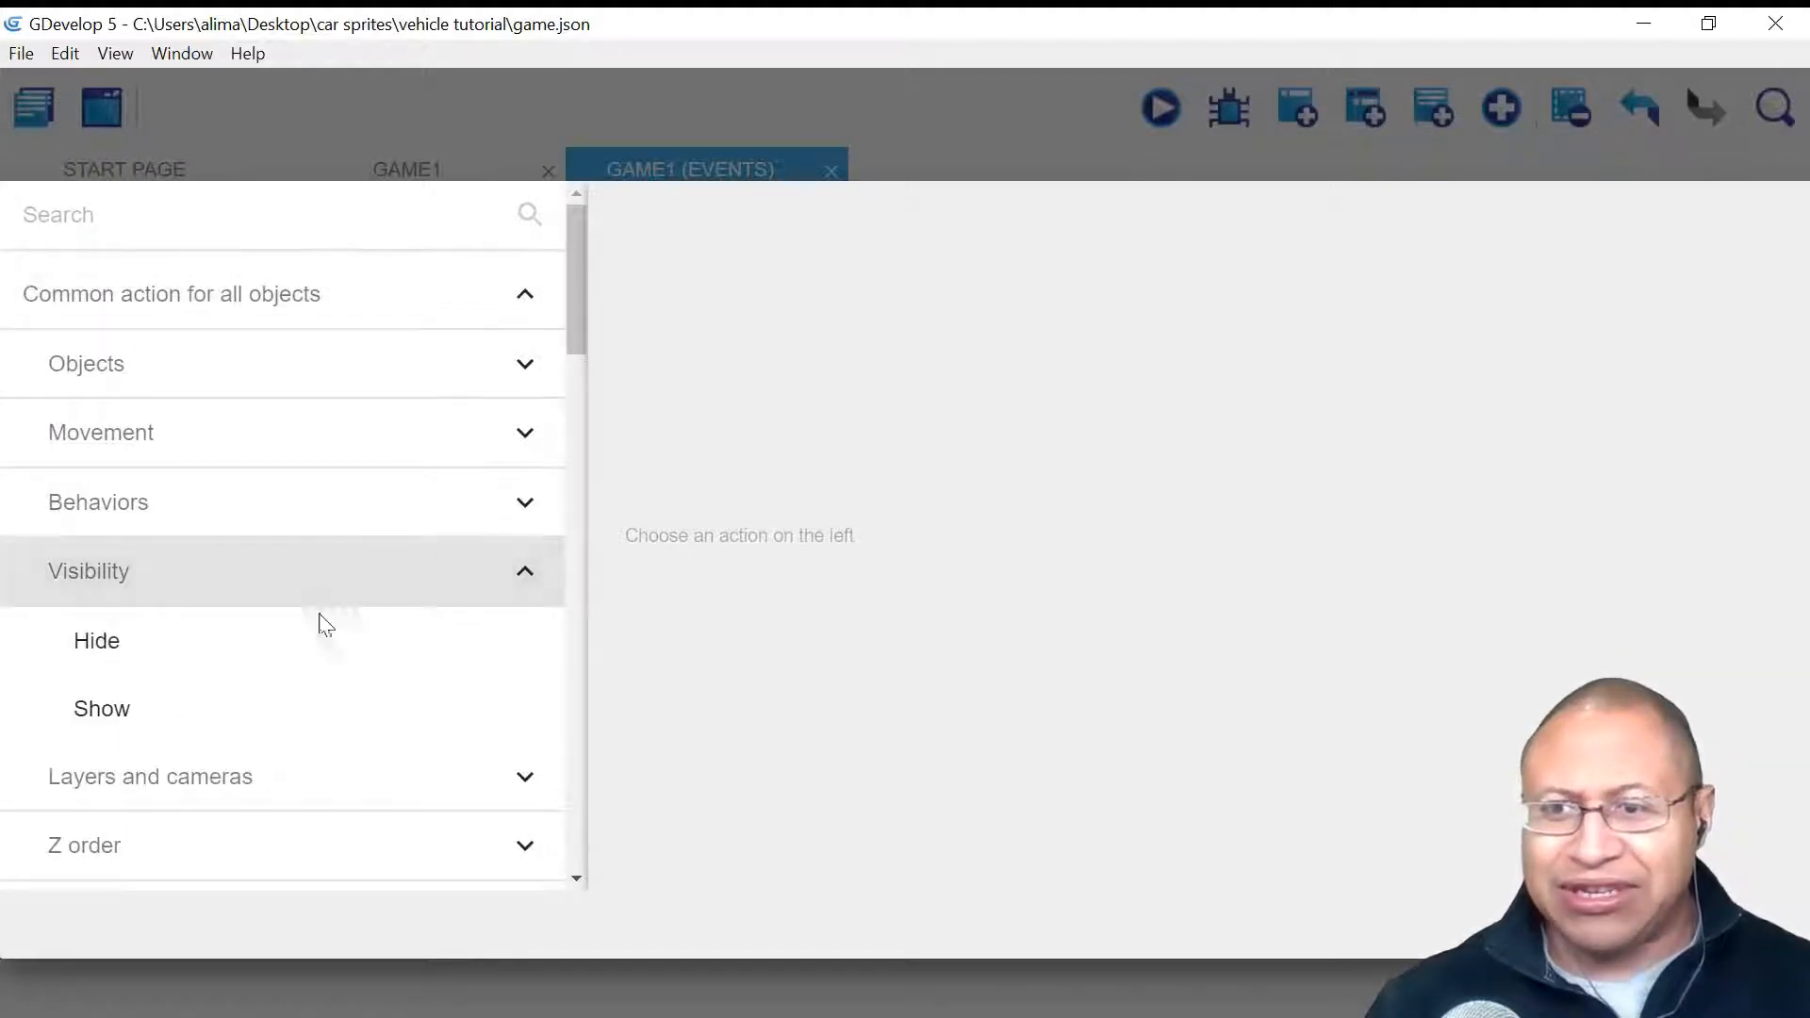
{"action": "left_click", "coordinate": [313, 718]}
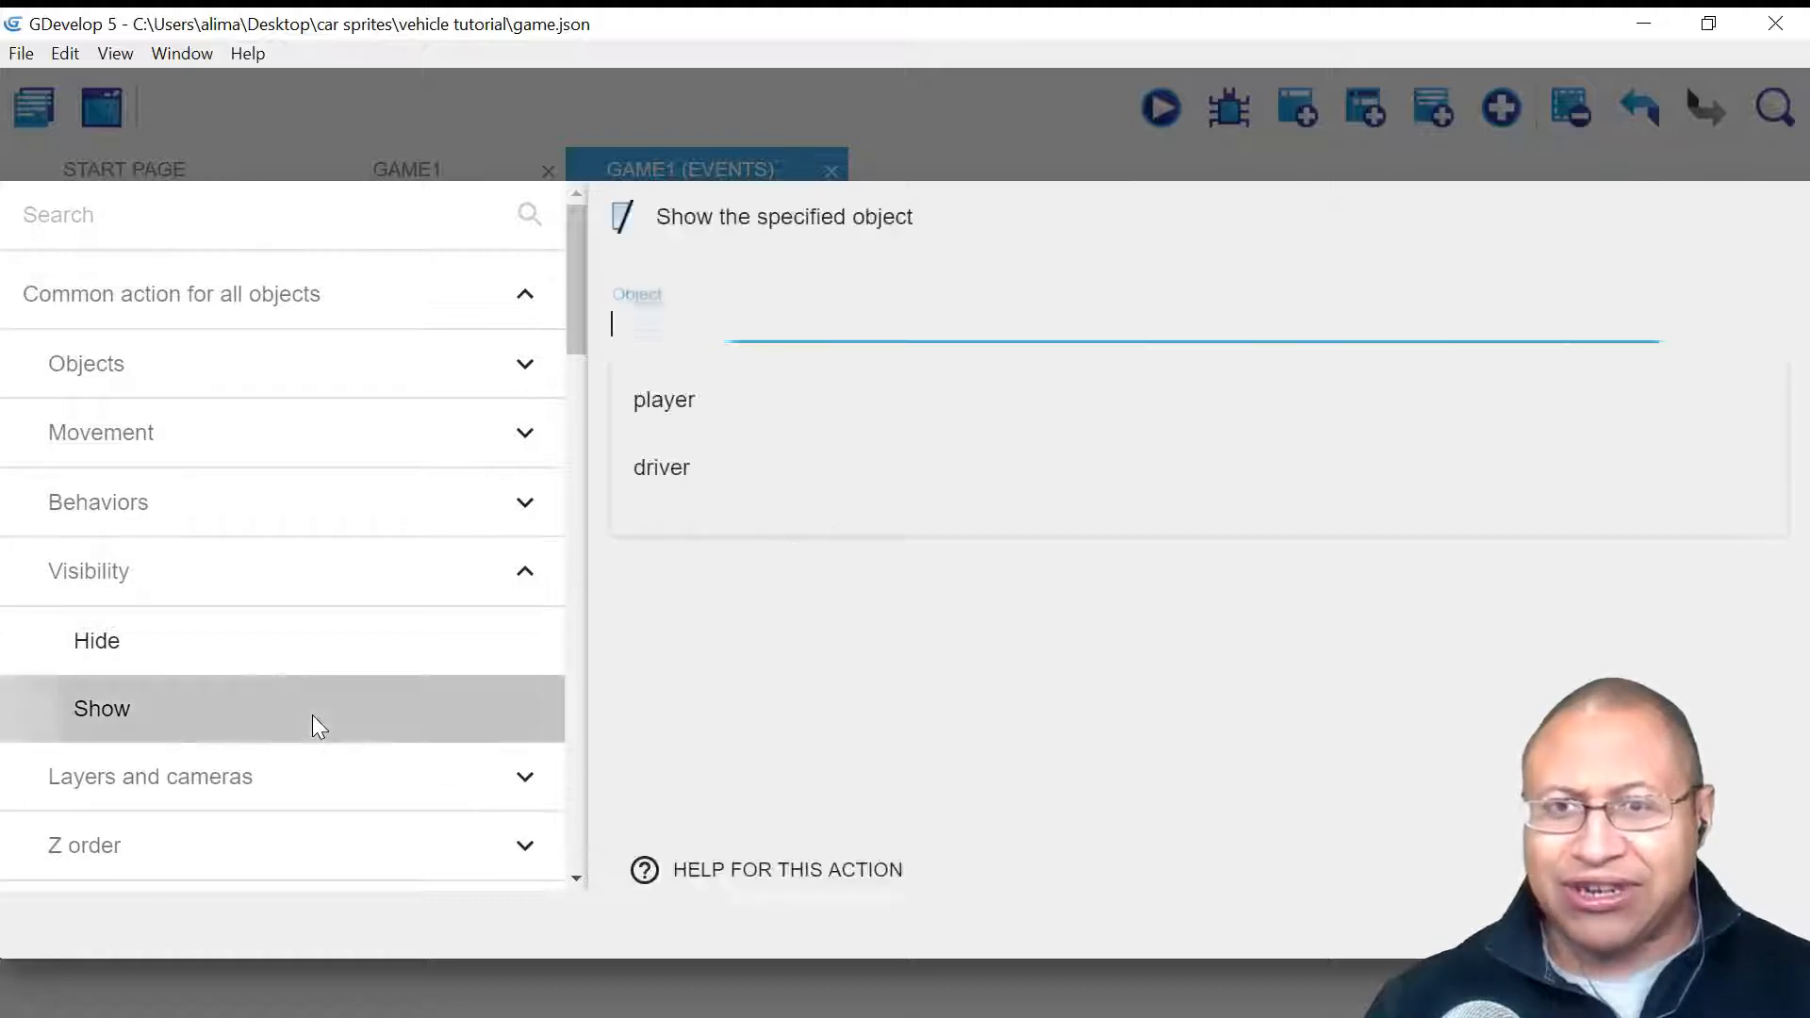
{"action": "left_click", "coordinate": [772, 473]}
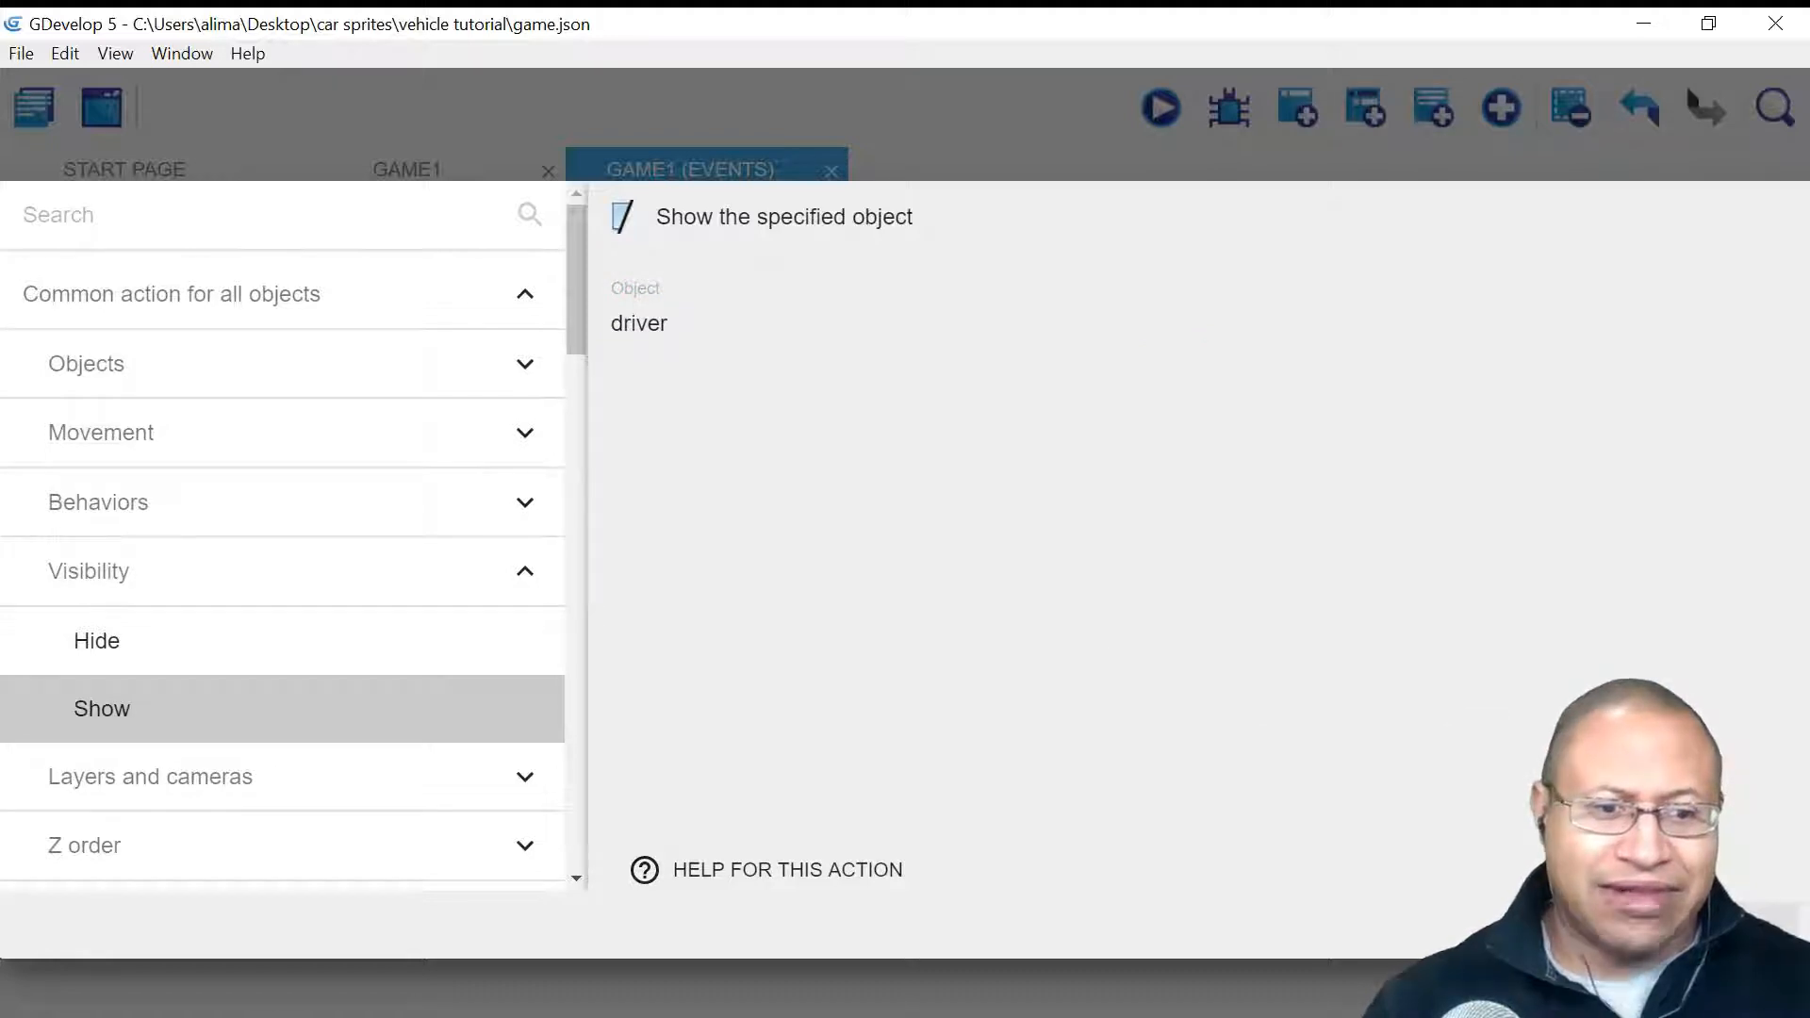
{"action": "left_click", "coordinate": [1762, 925]}
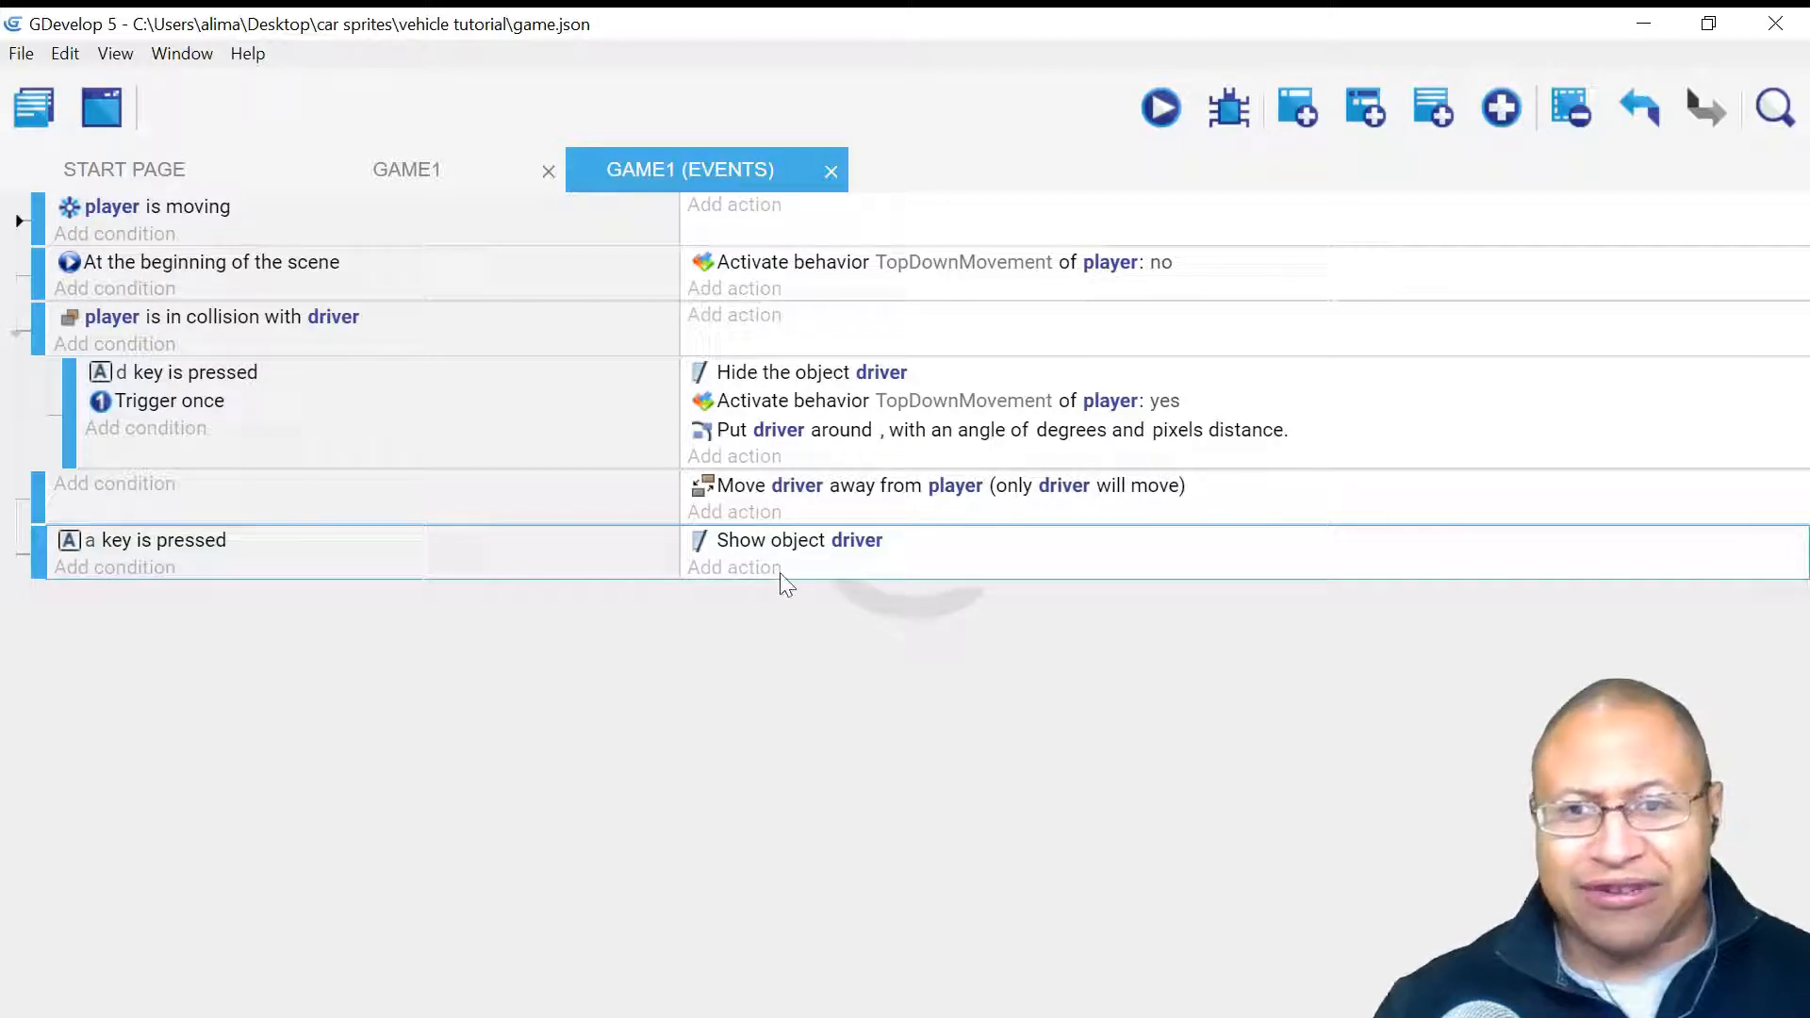
- Add a De/activate behavior action setting player's TopDownMovement to Activate NO in the a-key event
{"action": "left_click", "coordinate": [714, 570]}
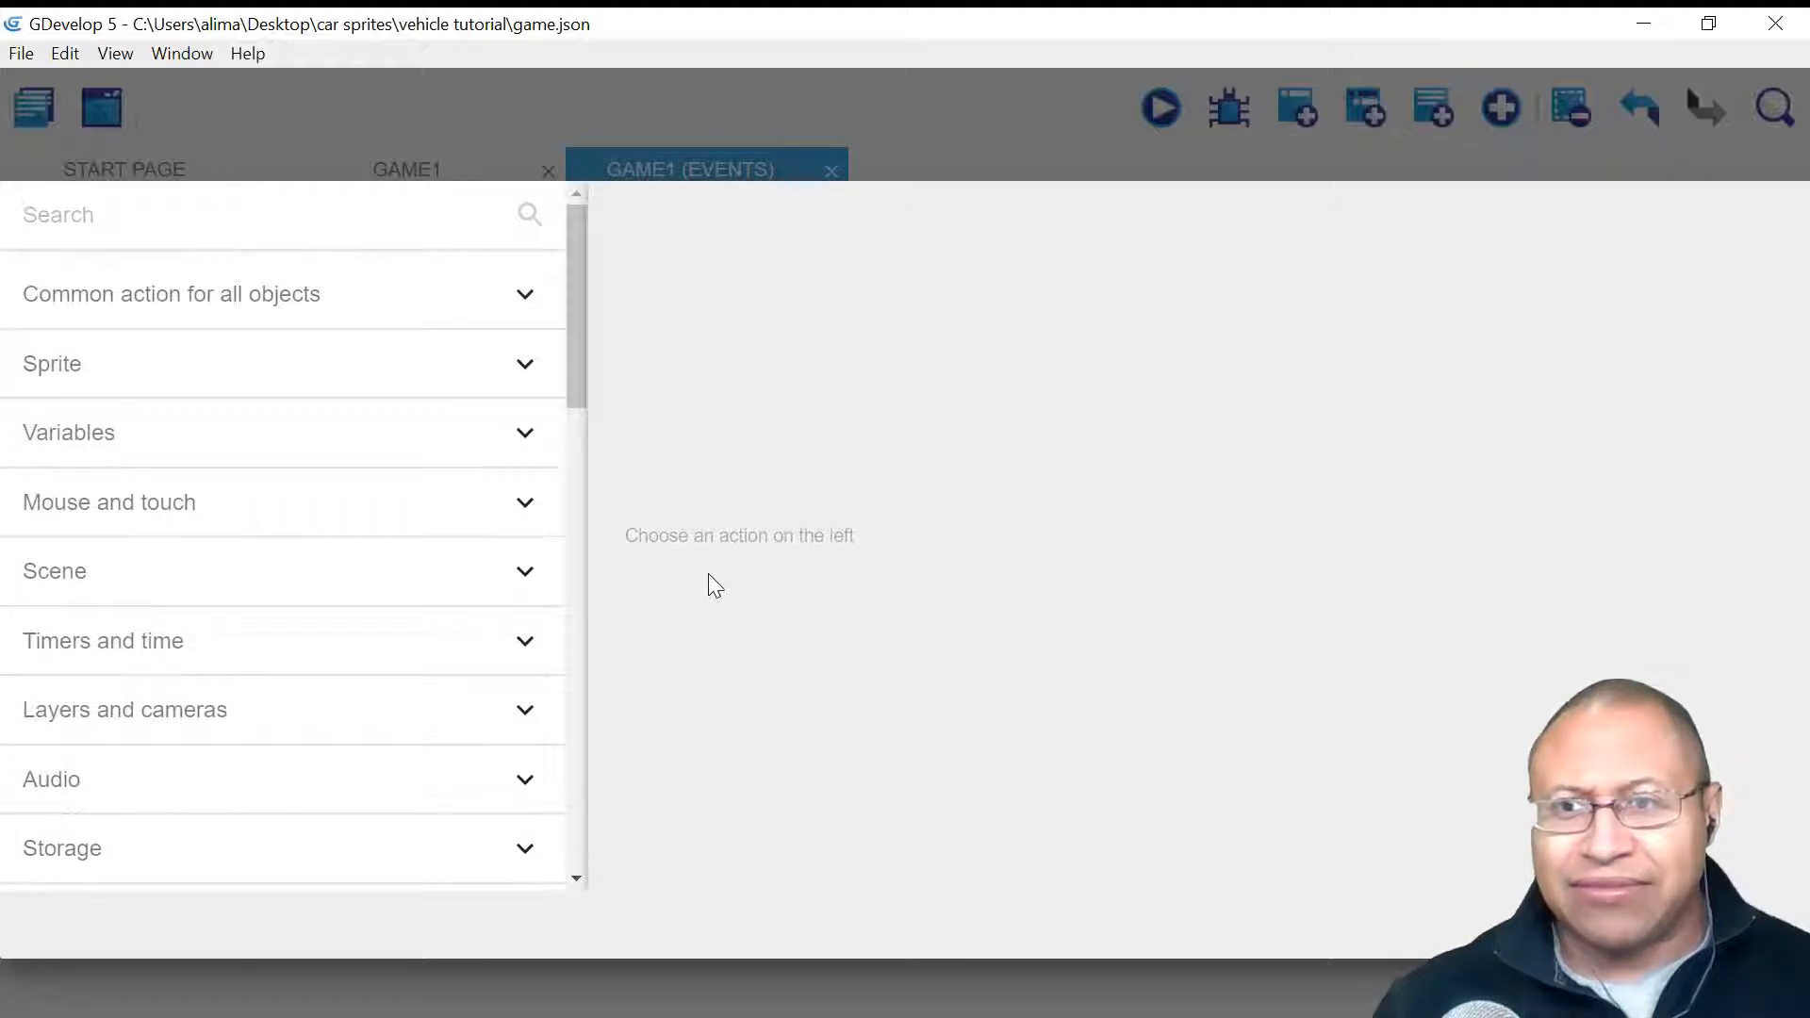
{"action": "left_click", "coordinate": [387, 296]}
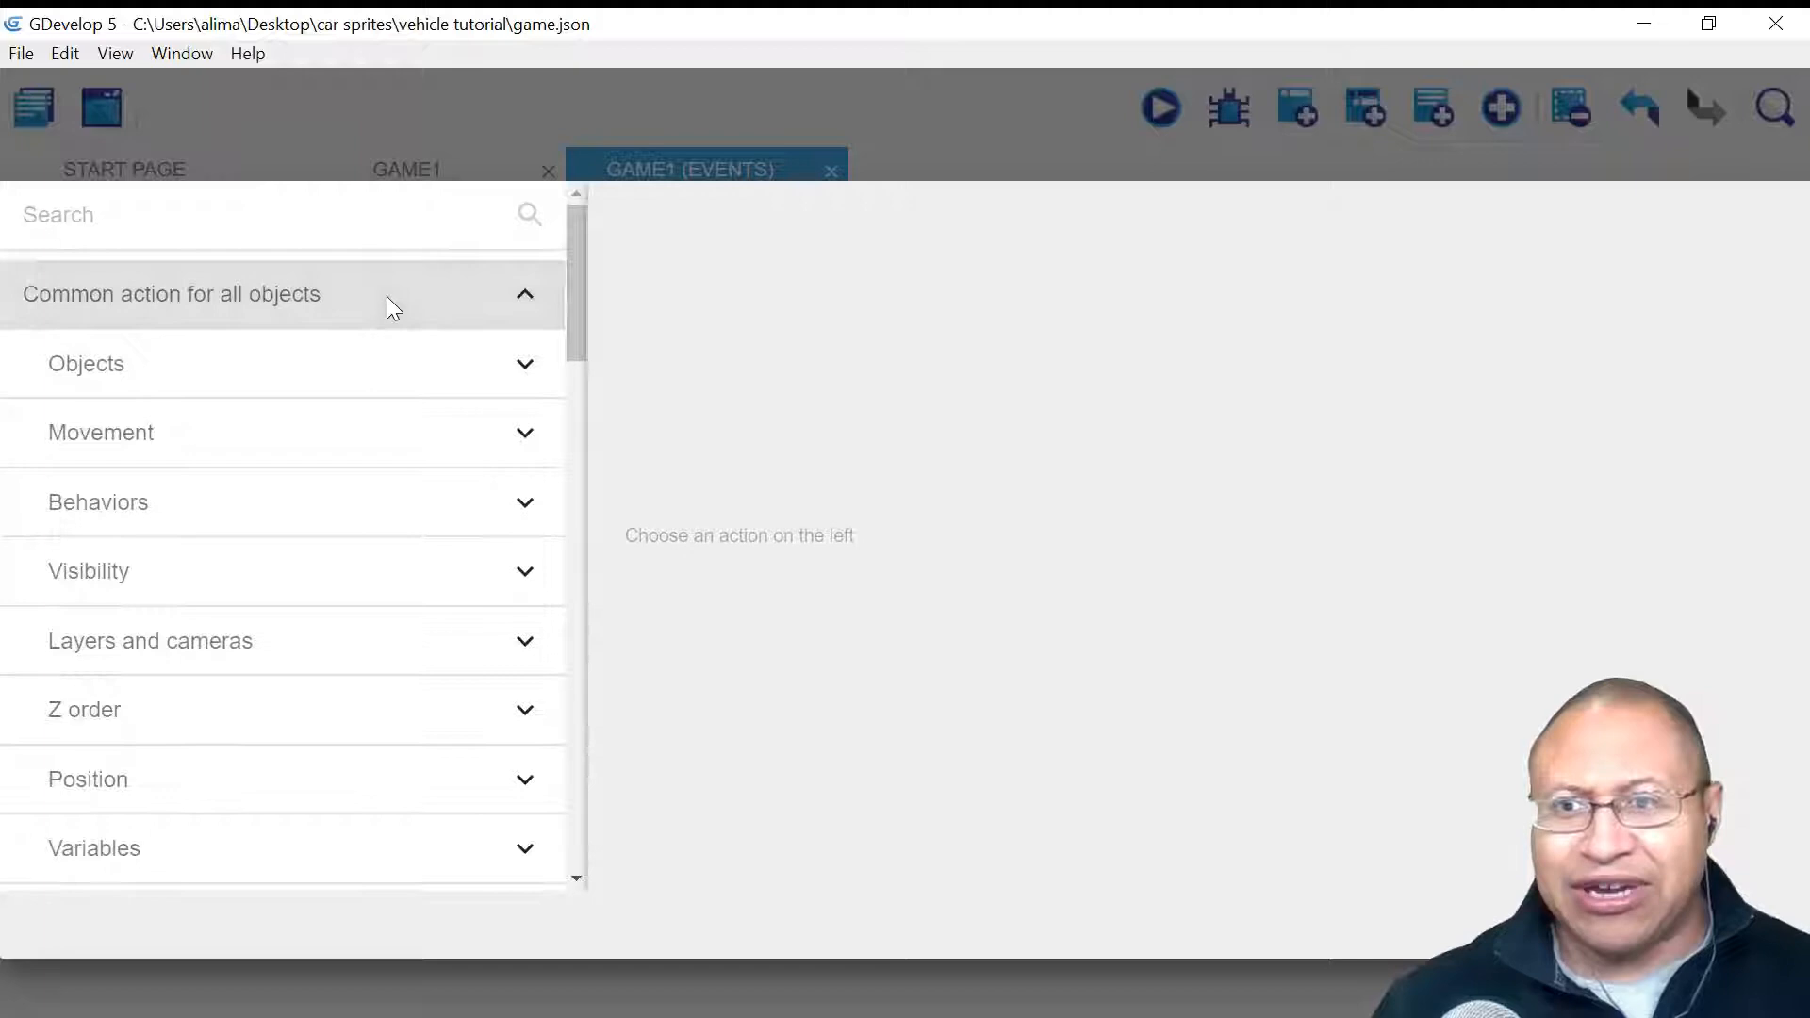
{"action": "left_click", "coordinate": [361, 499]}
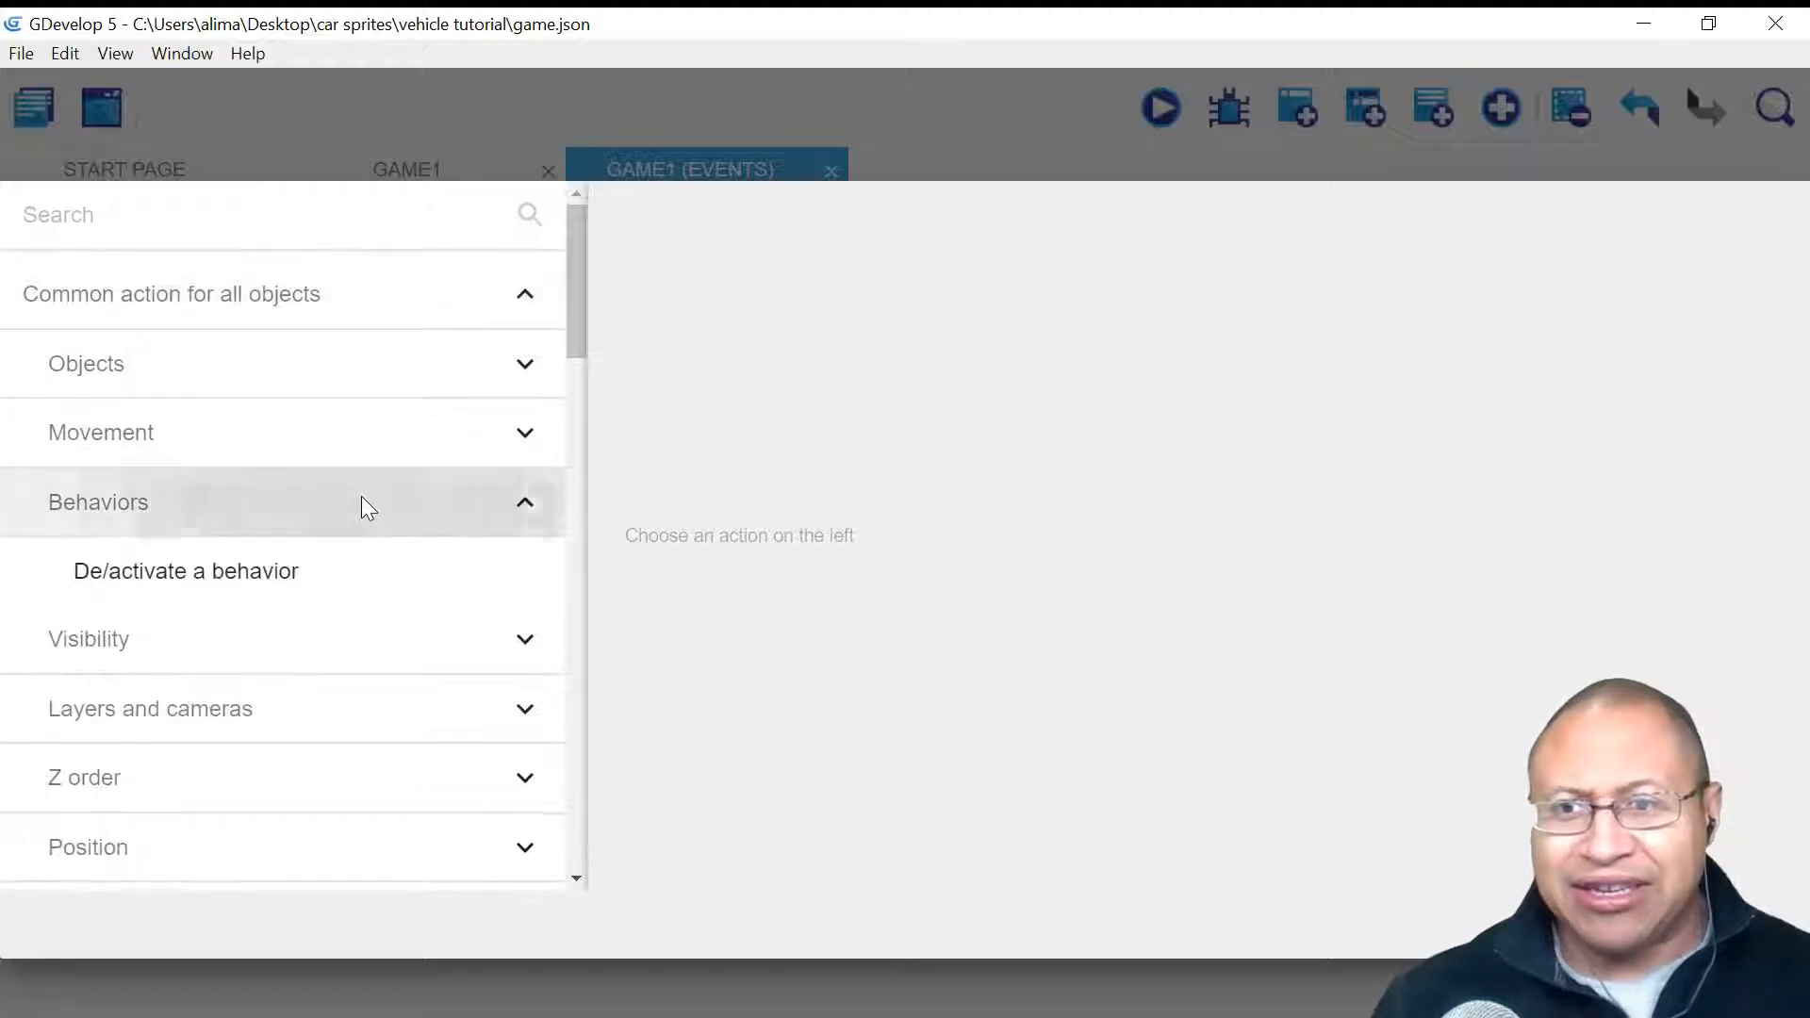
{"action": "left_click", "coordinate": [395, 585]}
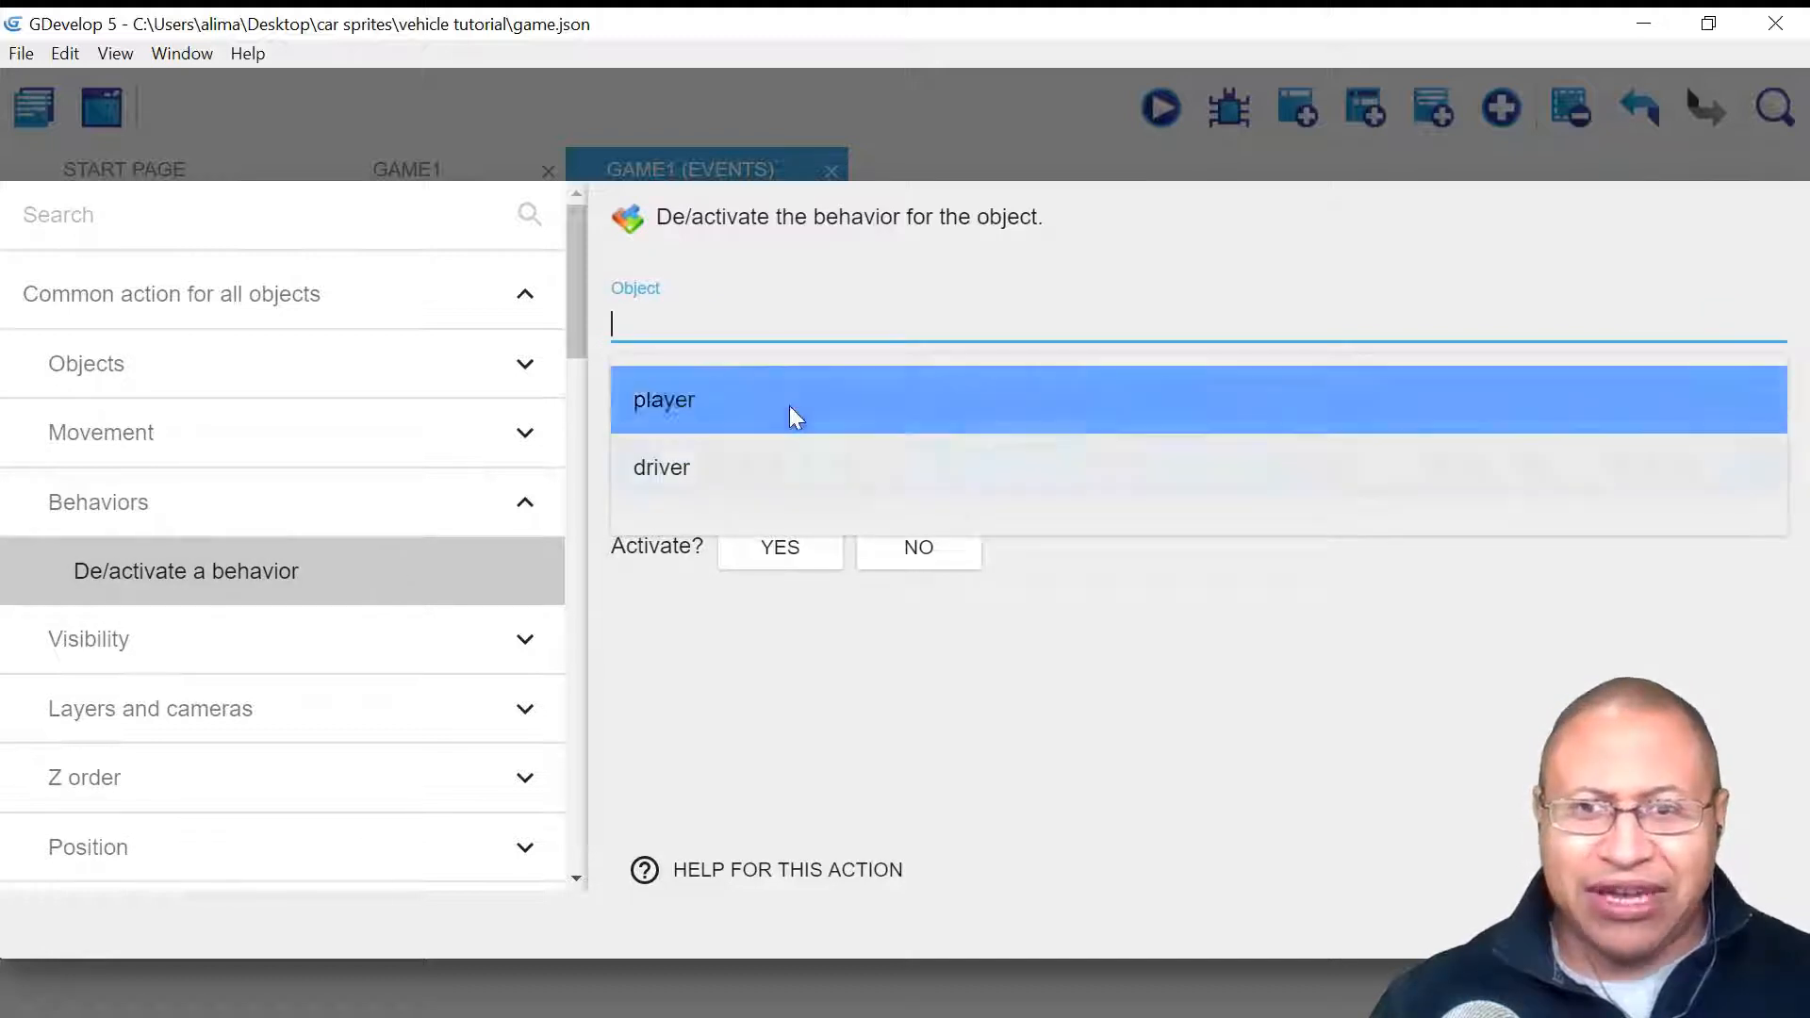
{"action": "left_click", "coordinate": [796, 399]}
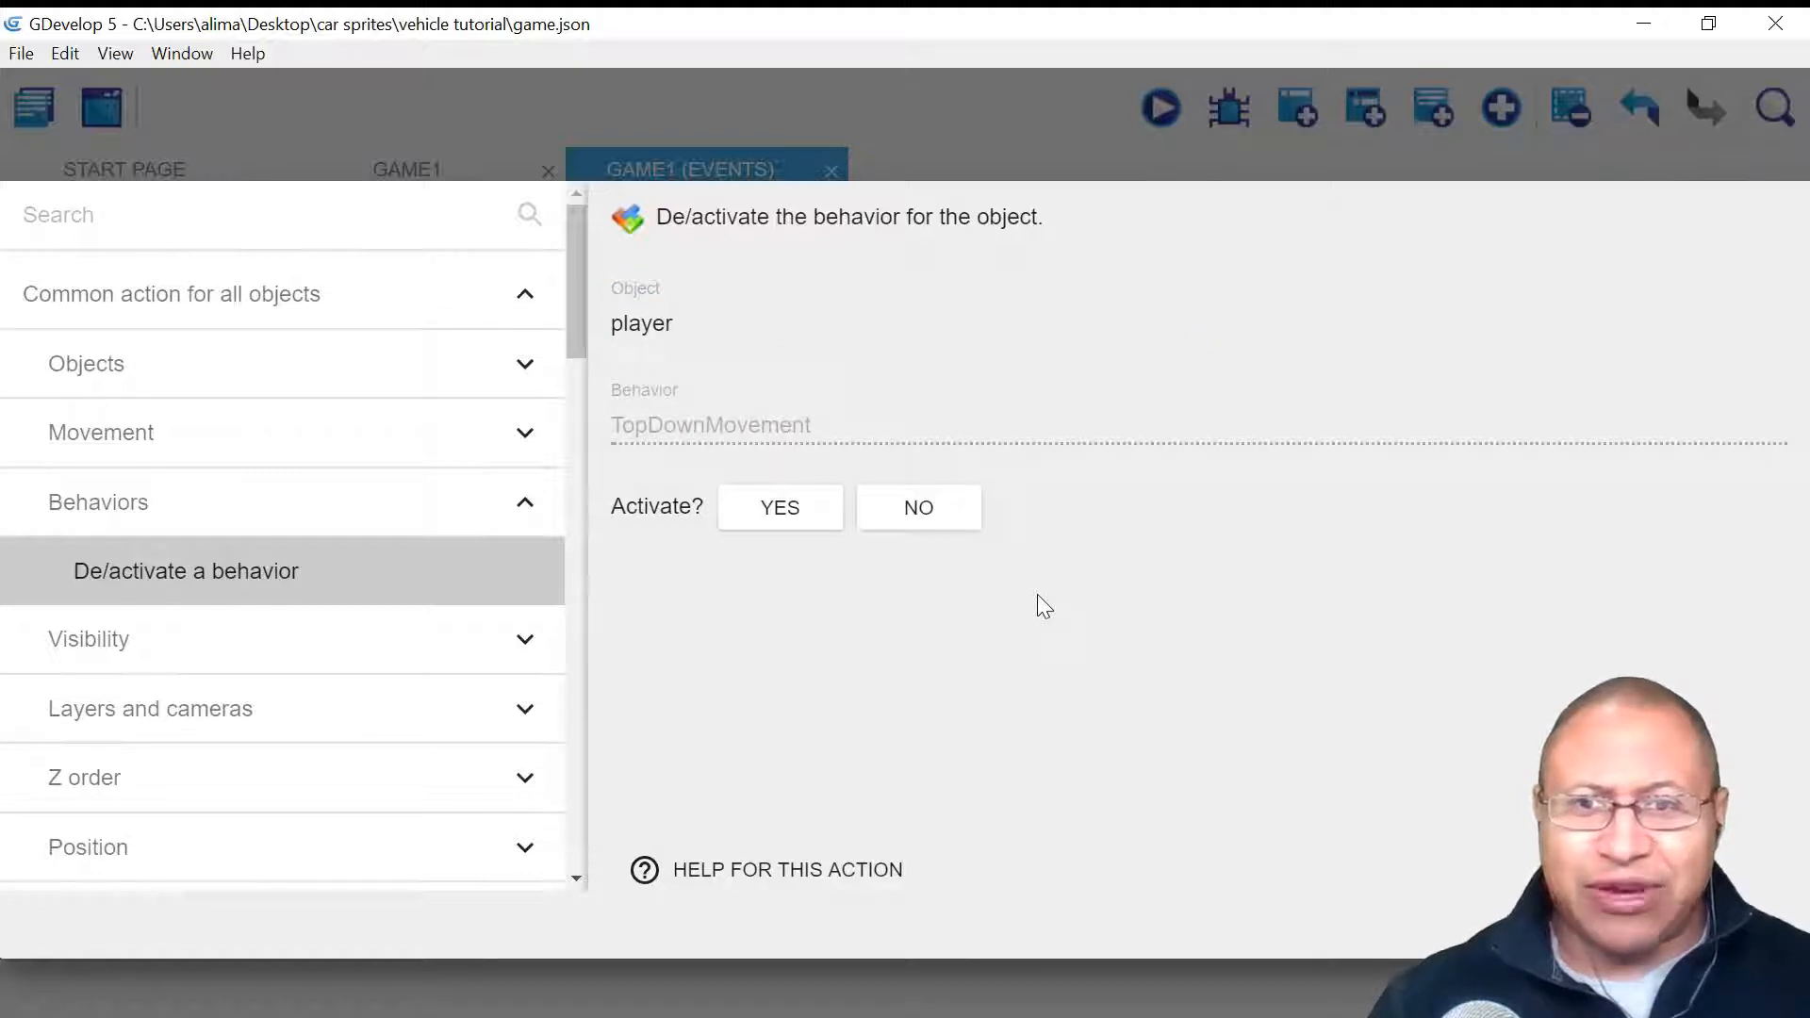
{"action": "left_click", "coordinate": [883, 502]}
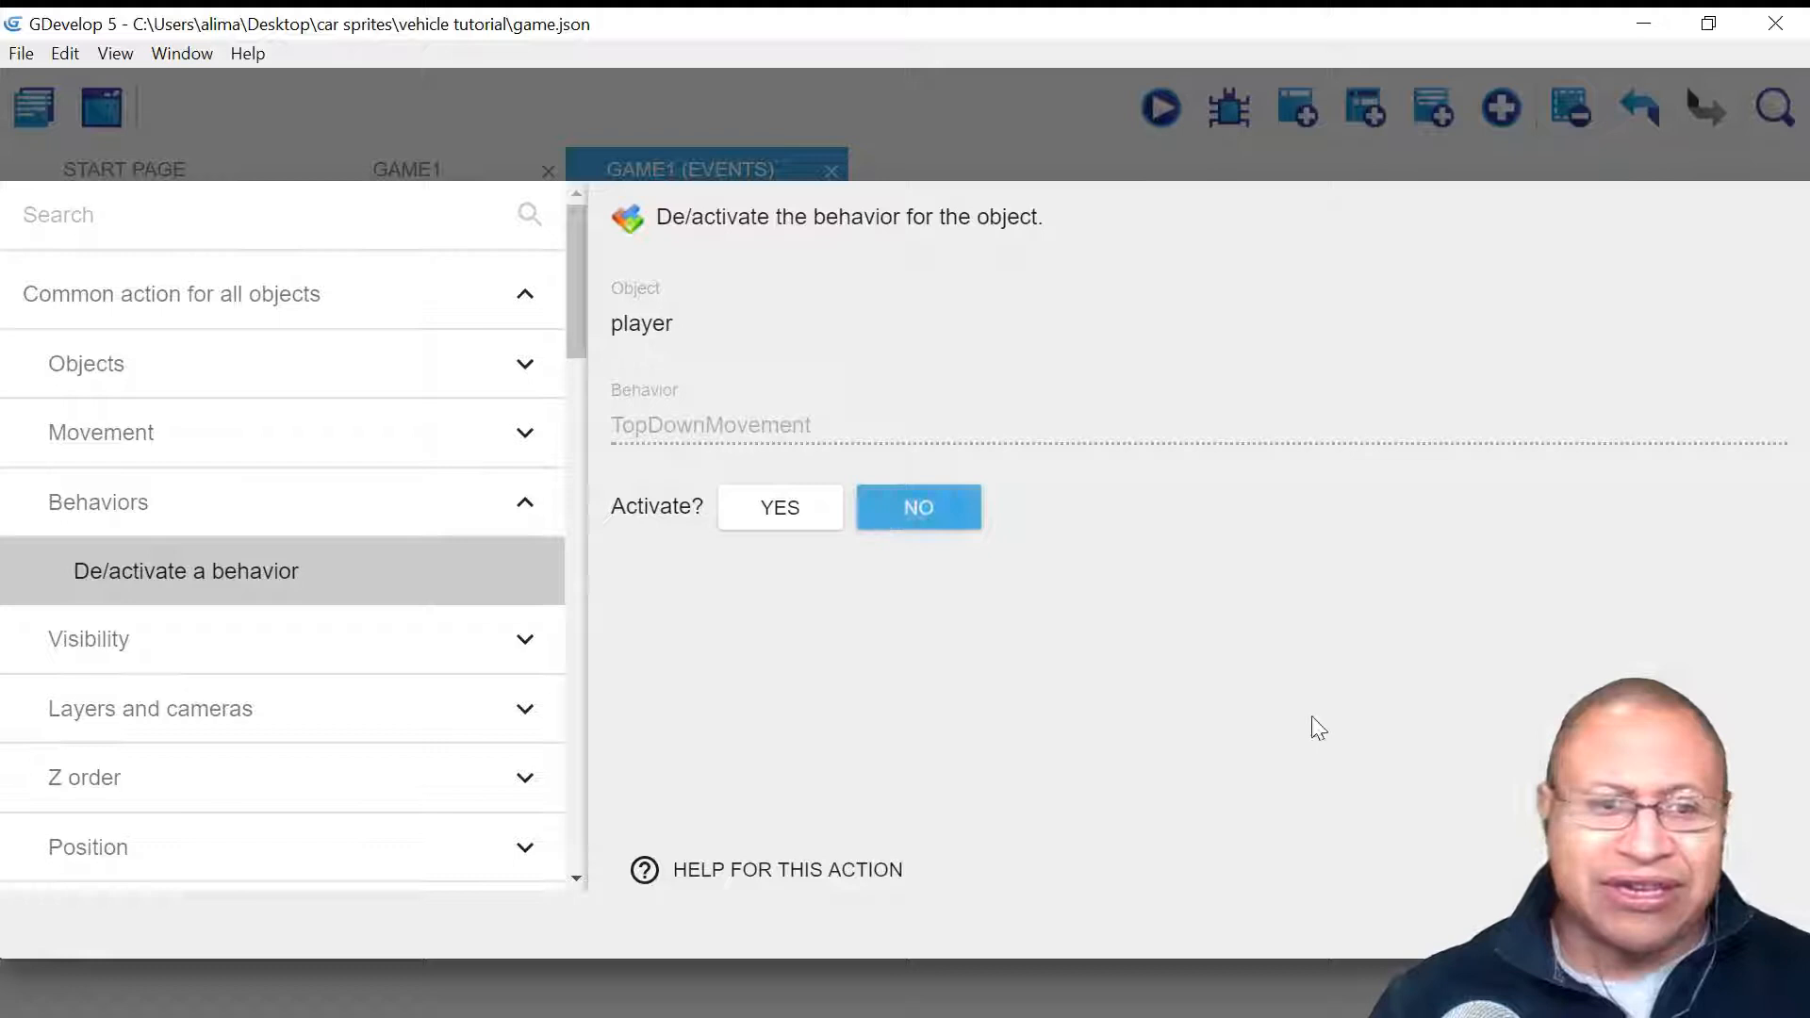
{"action": "left_click", "coordinate": [1737, 924]}
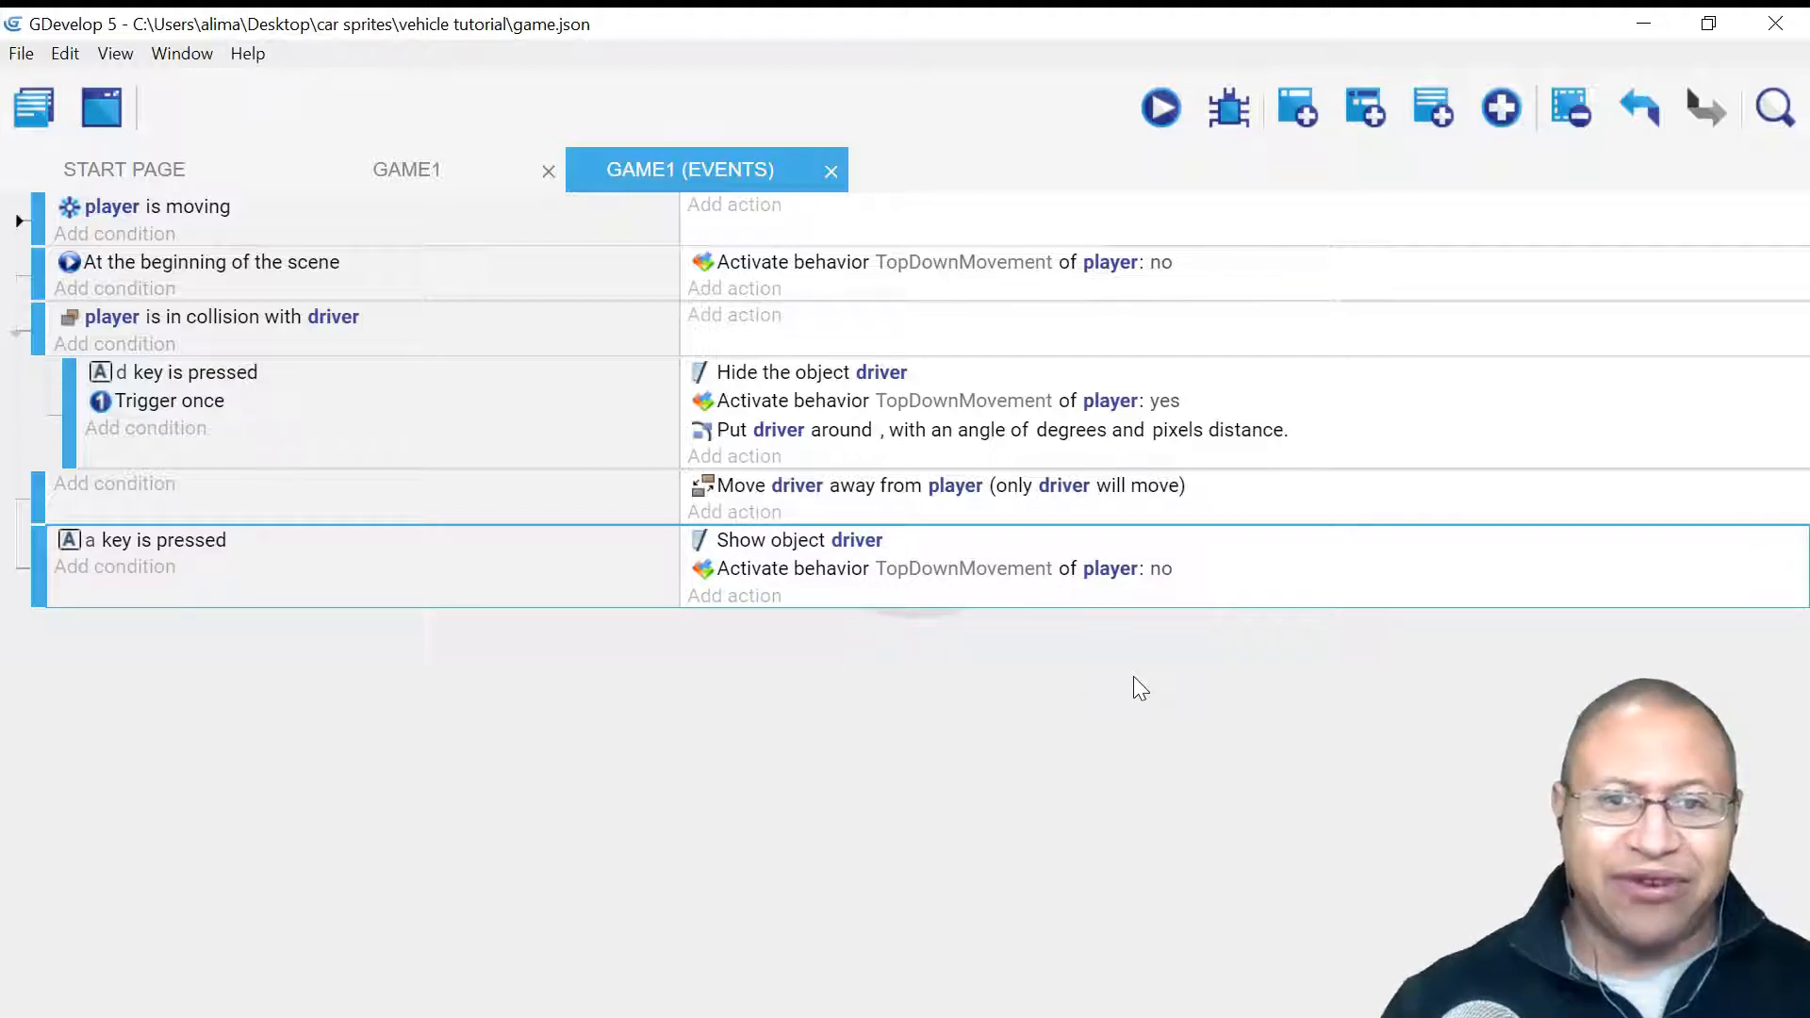
- Start a preview, walk the player up to the car and enter it with D
{"action": "left_click", "coordinate": [1162, 108]}
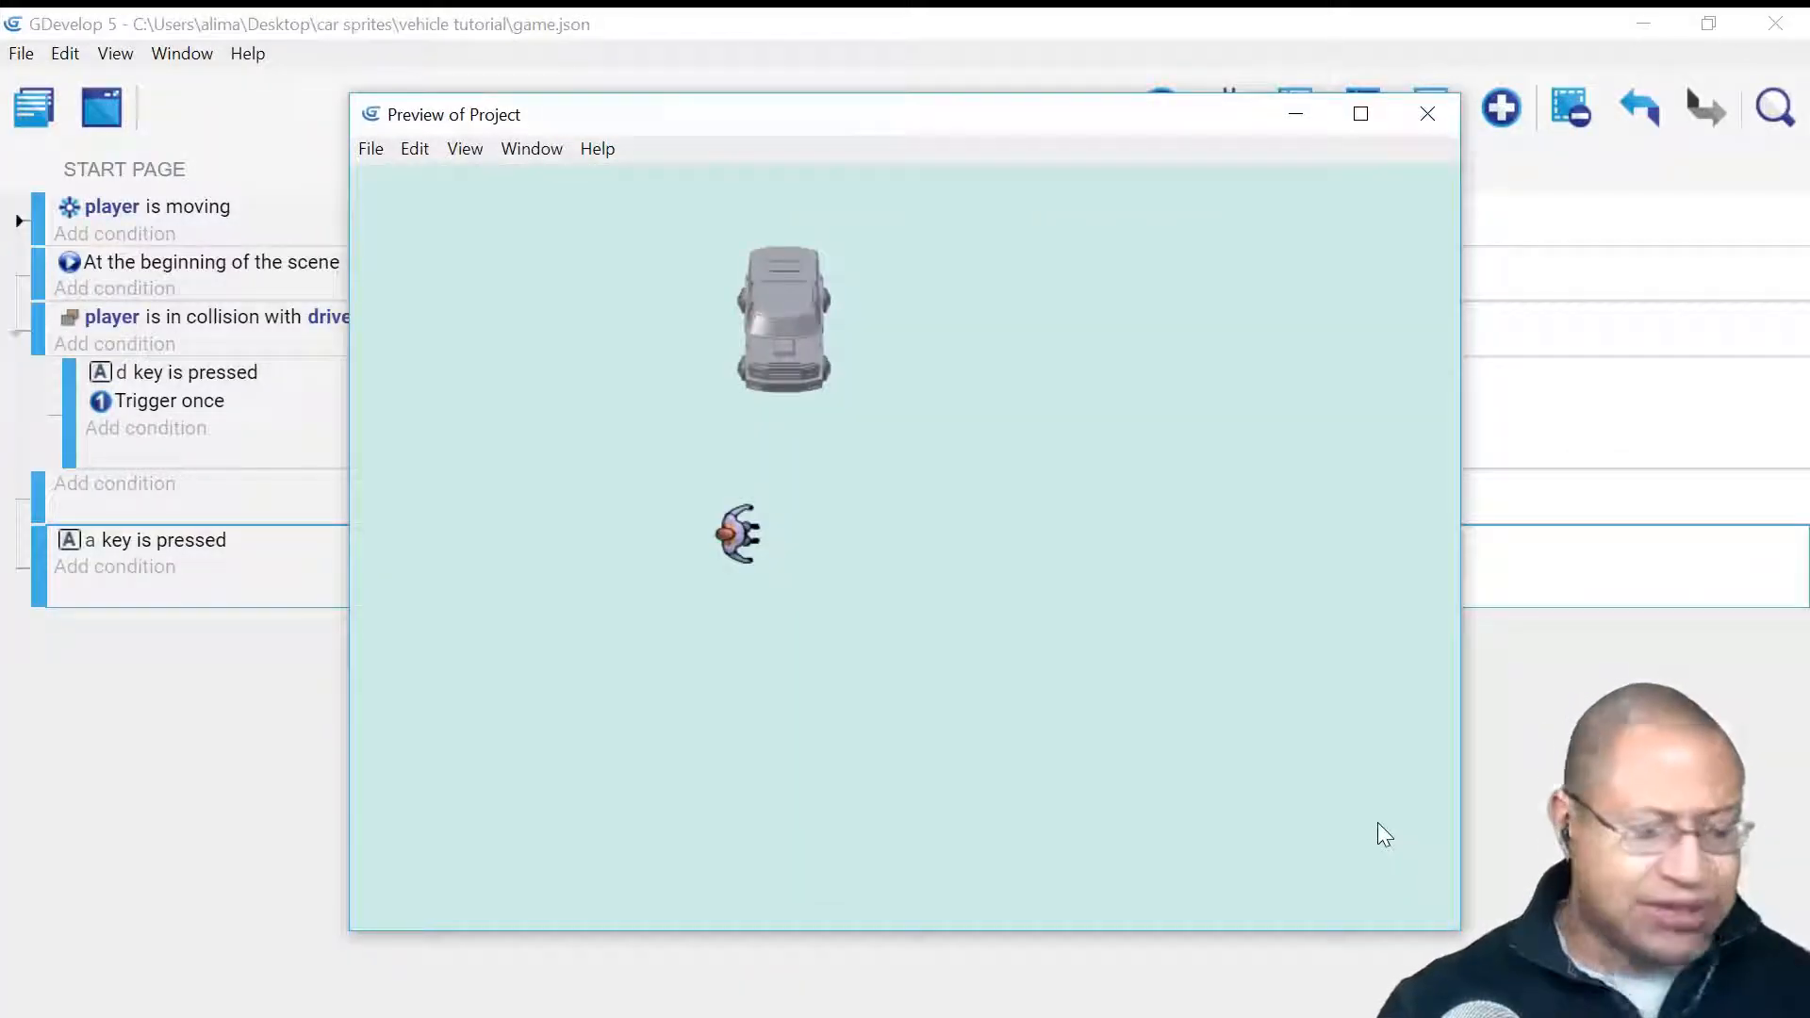
{"action": "key", "text": "Right"}
{"action": "key", "text": "Up"}
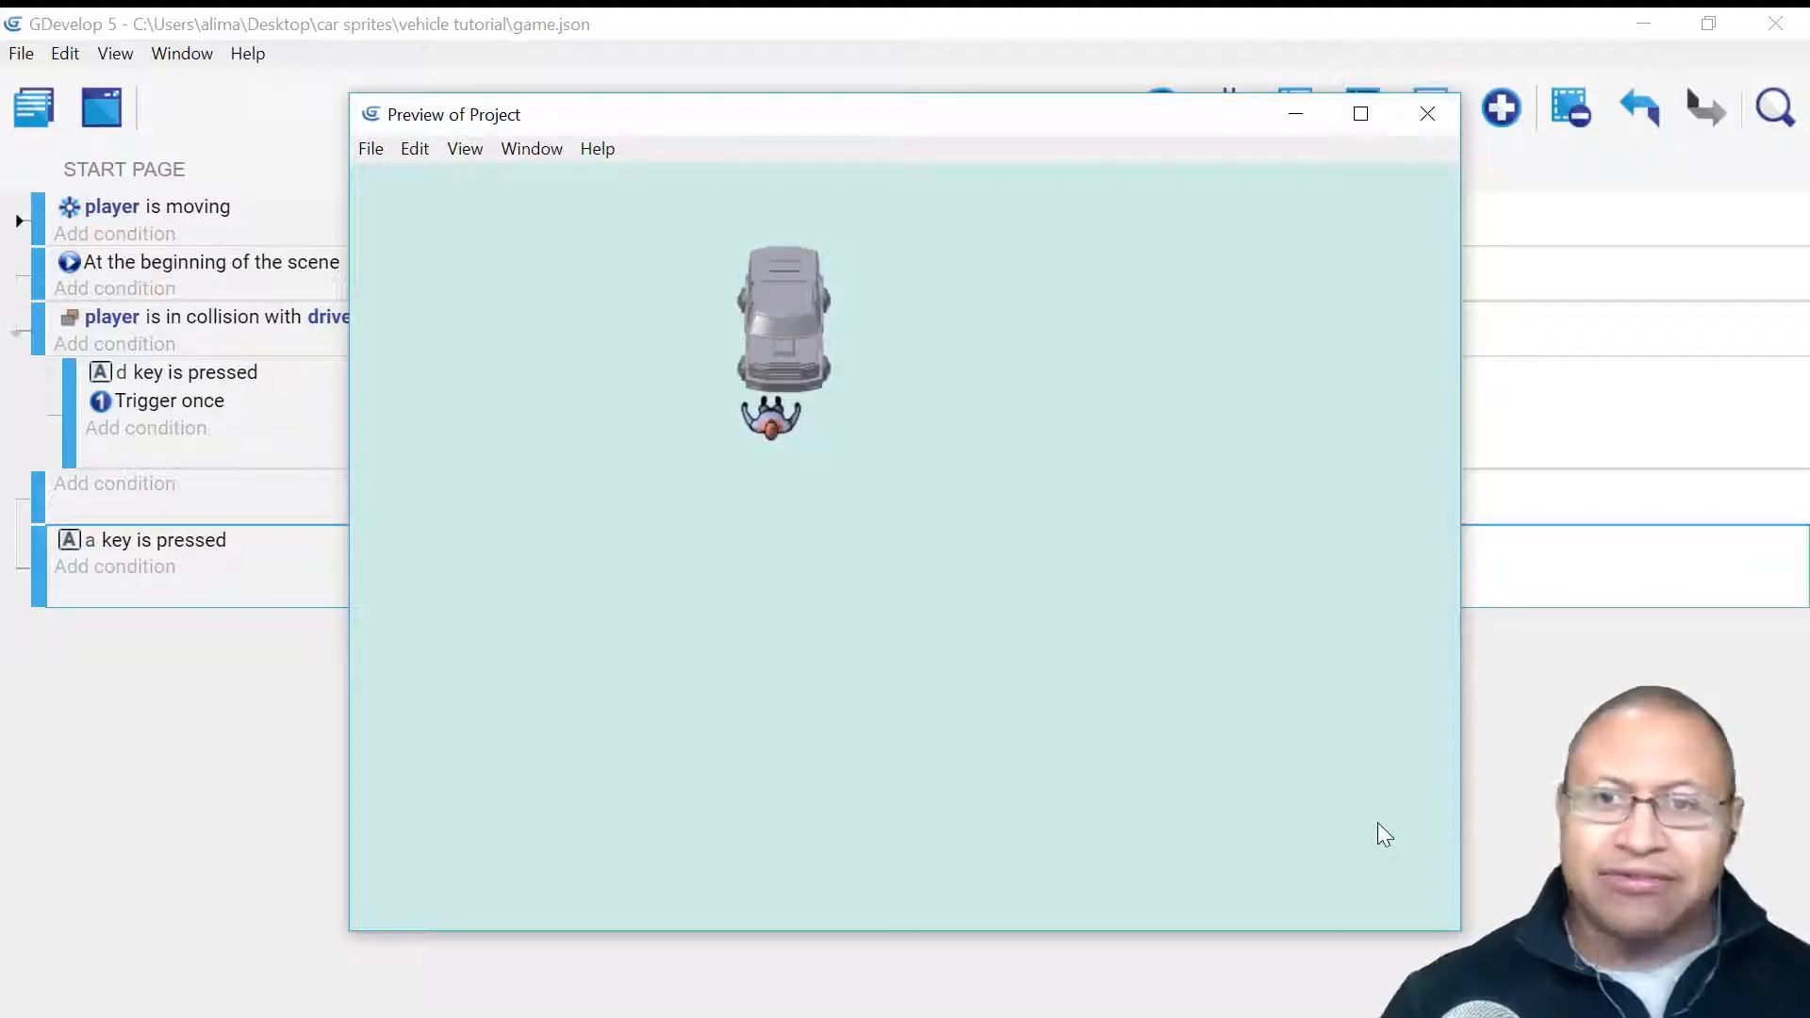
{"action": "key", "text": "Down"}
{"action": "key", "text": "Right"}
{"action": "key", "text": "Up"}
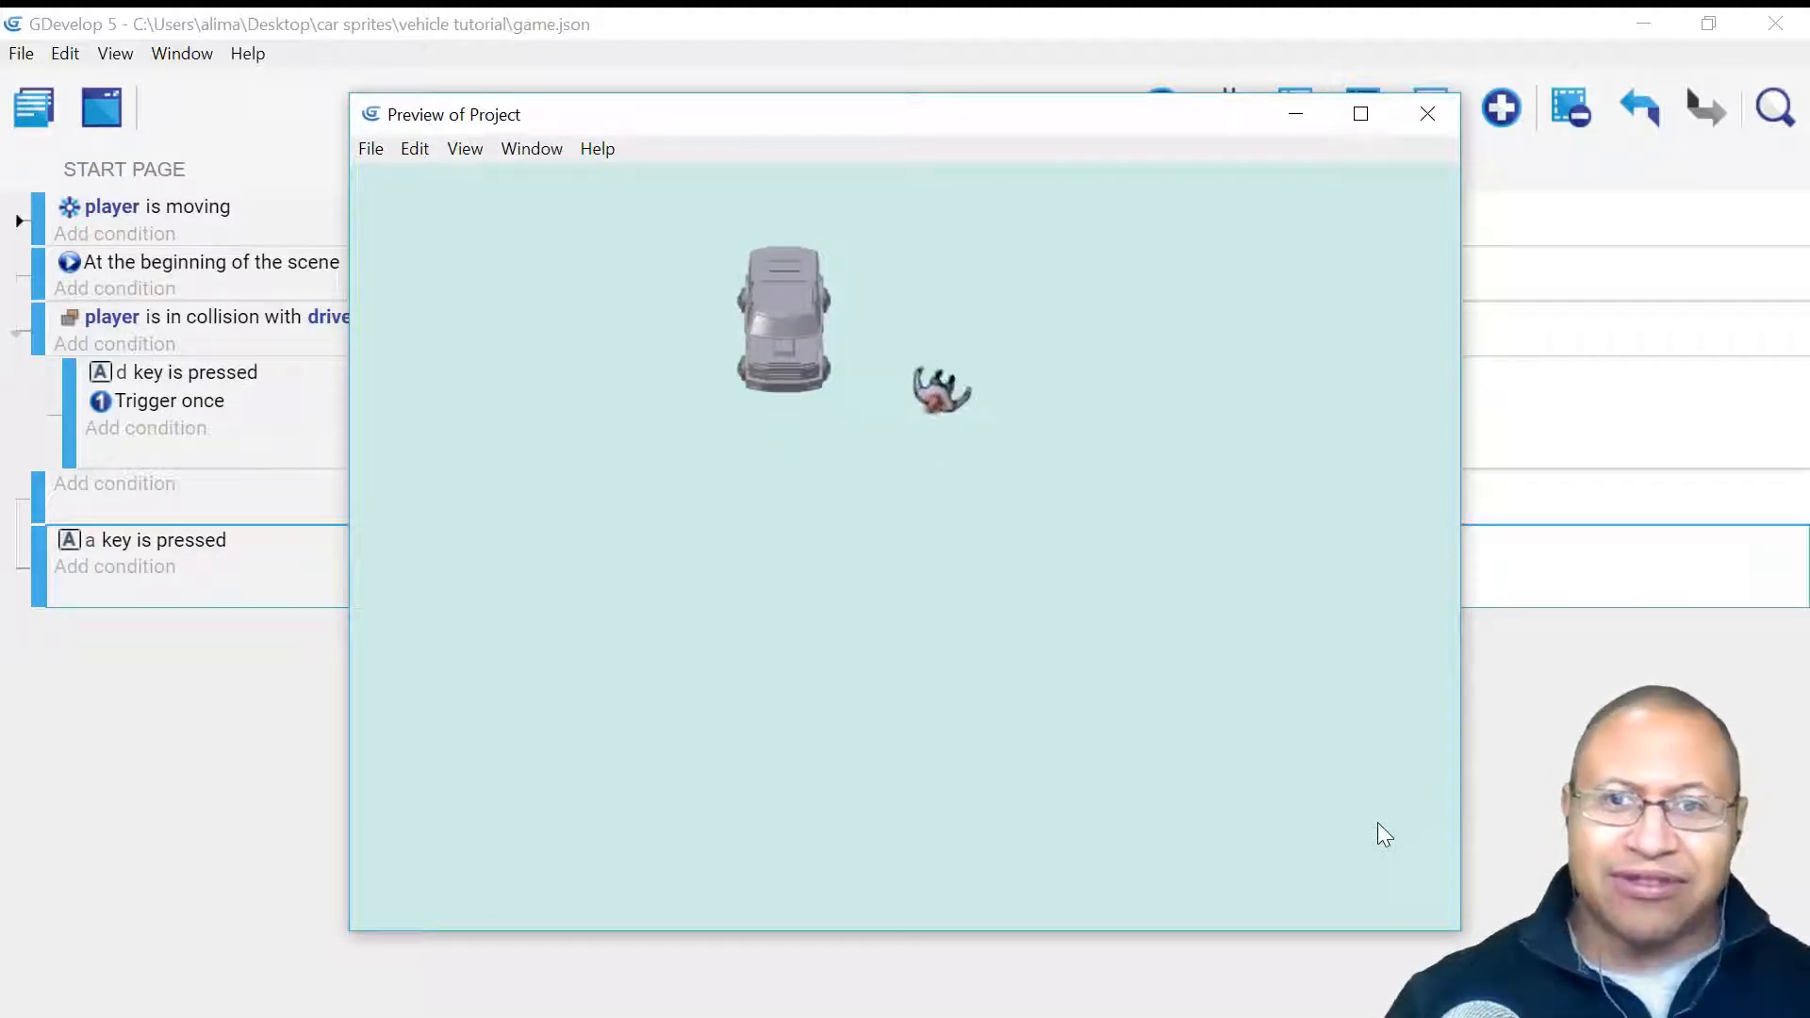
{"action": "key", "text": "Left"}
{"action": "key", "text": "Down"}
{"action": "key", "text": "Left"}
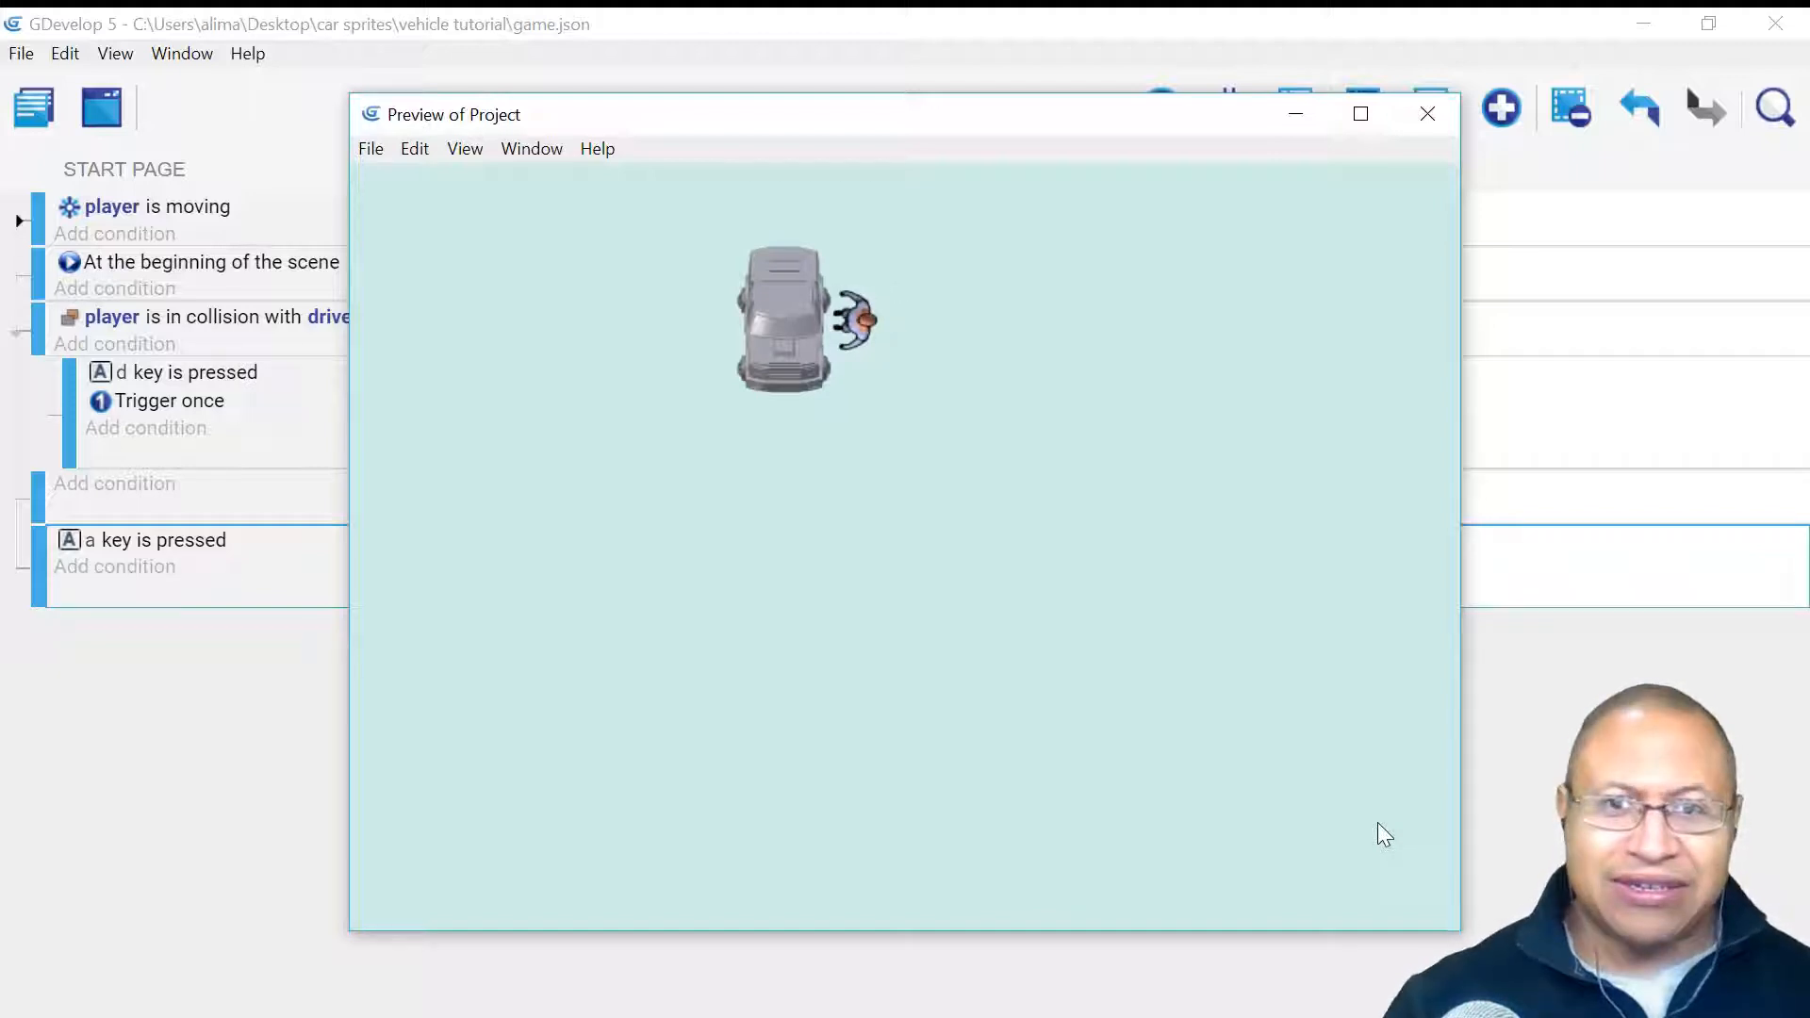
{"action": "key", "text": "d"}
- Drive the car around the scene, then exit it with A
{"action": "key", "text": "Down"}
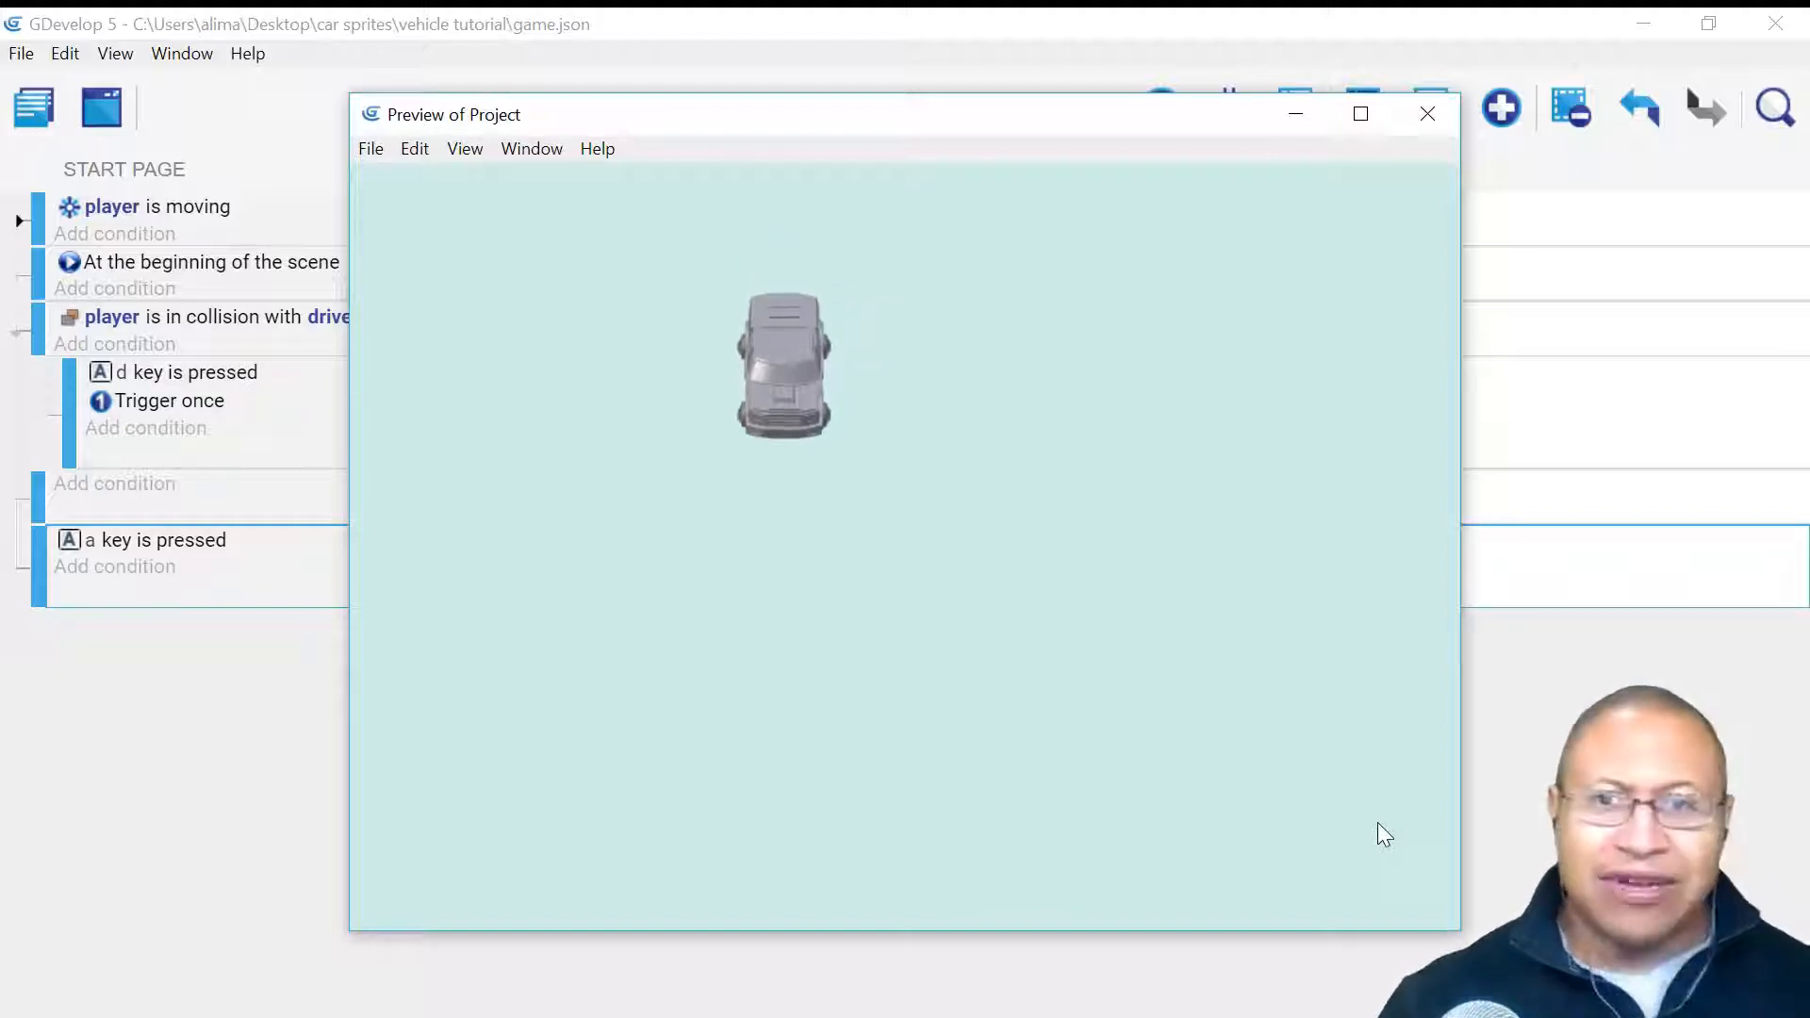
{"action": "key", "text": "Right"}
{"action": "key", "text": "Up"}
{"action": "key", "text": "Right"}
{"action": "key", "text": "Down"}
{"action": "key", "text": "Right"}
{"action": "key", "text": "Down"}
- Walk the player around the parked car and get back in with D
{"action": "key", "text": "Down"}
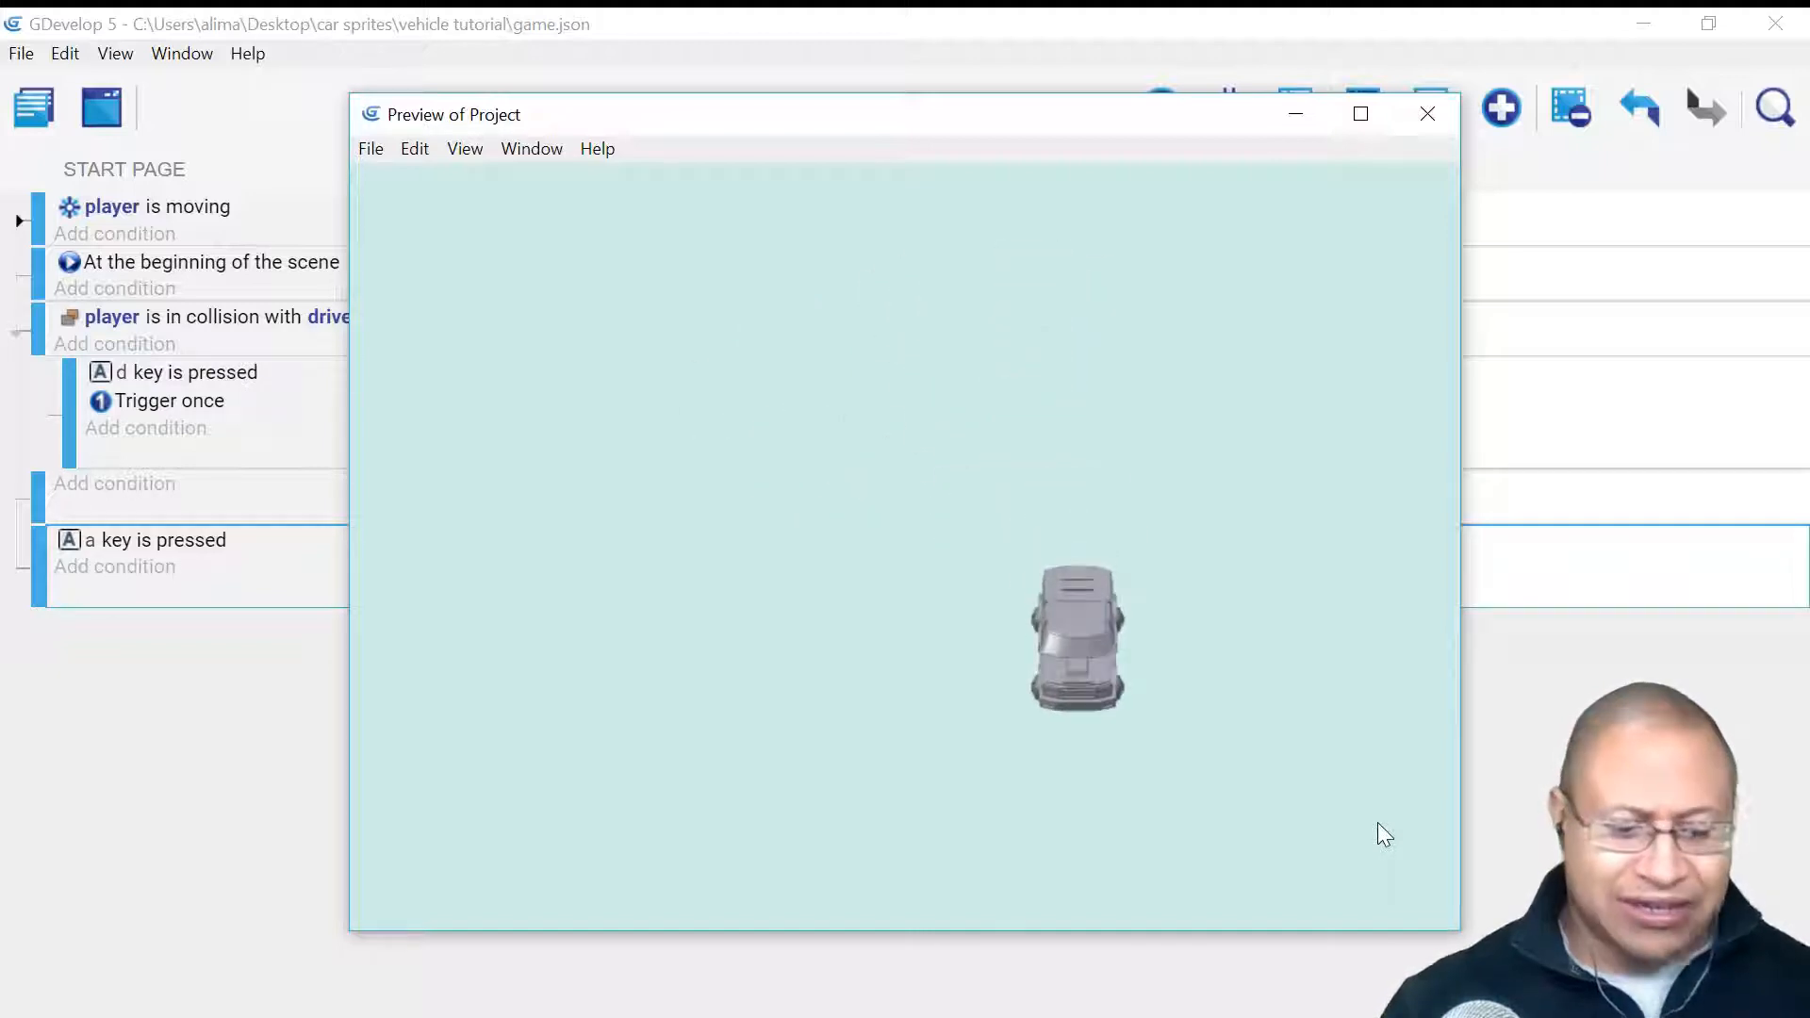
{"action": "key", "text": "a"}
{"action": "key", "text": "Right"}
{"action": "key", "text": "Down"}
{"action": "key", "text": "Left"}
{"action": "key", "text": "Down"}
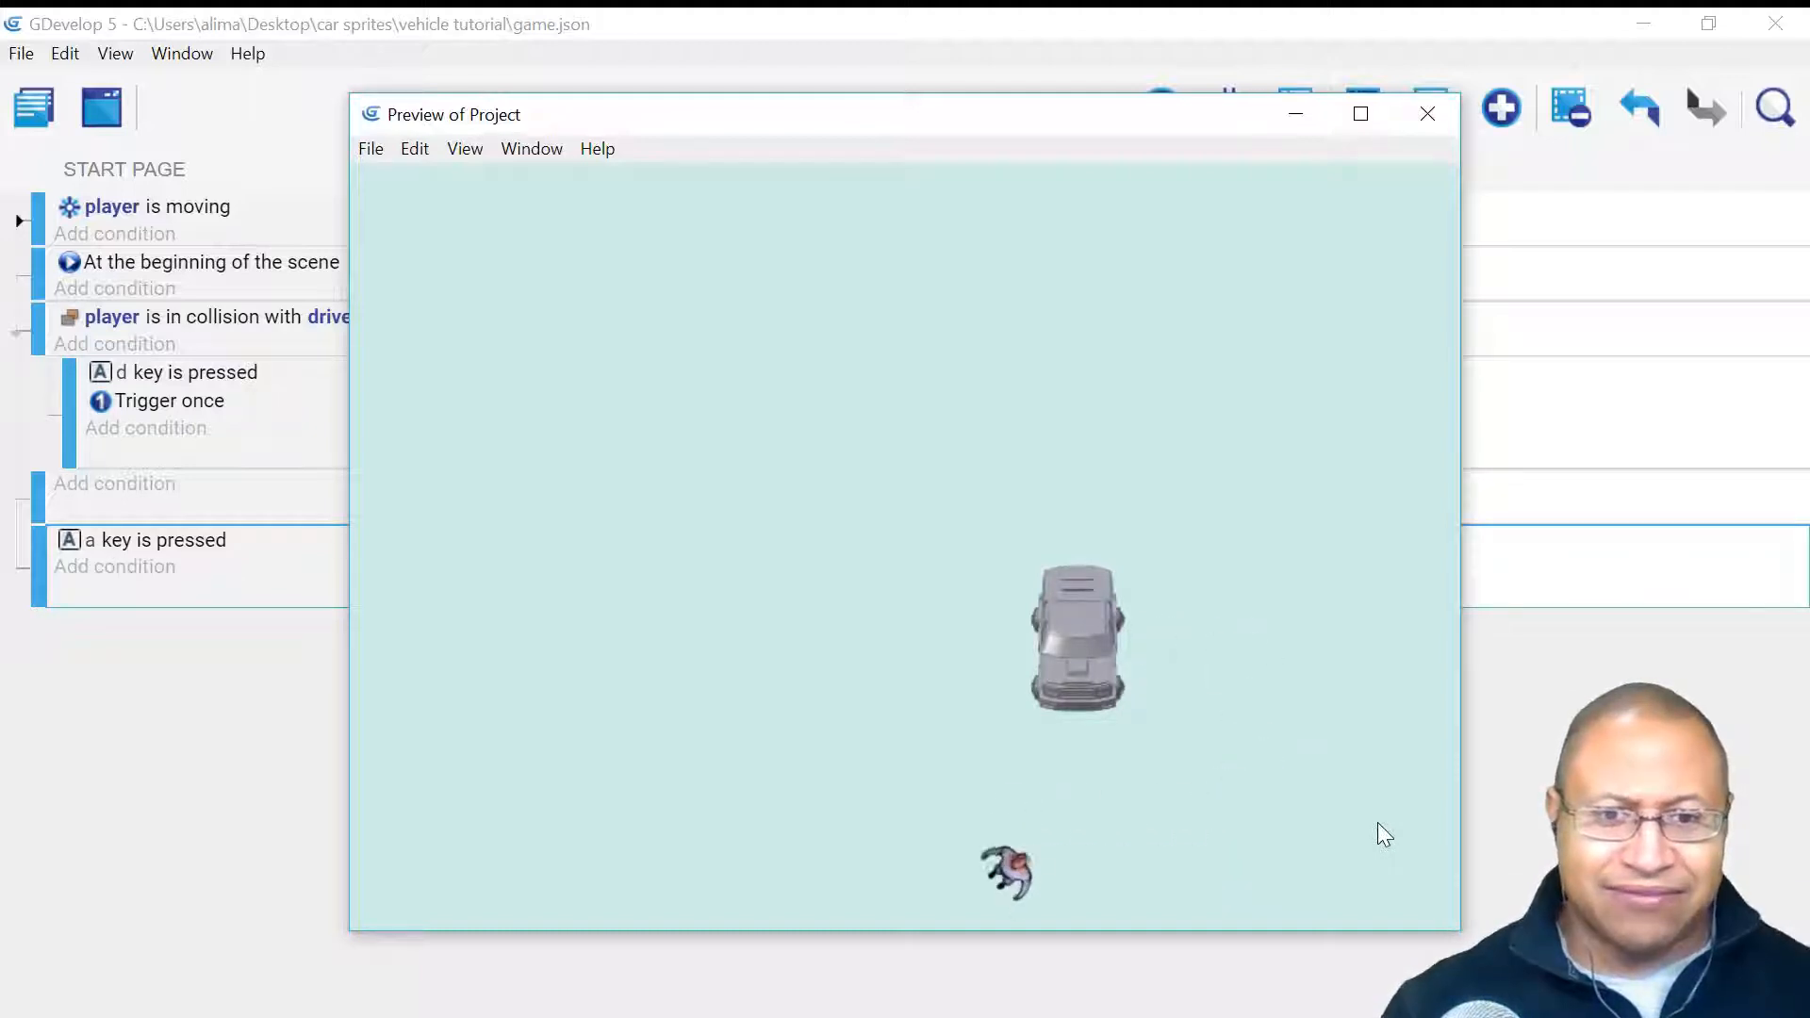
{"action": "key", "text": "Up"}
{"action": "key", "text": "Right"}
{"action": "key", "text": "Right"}
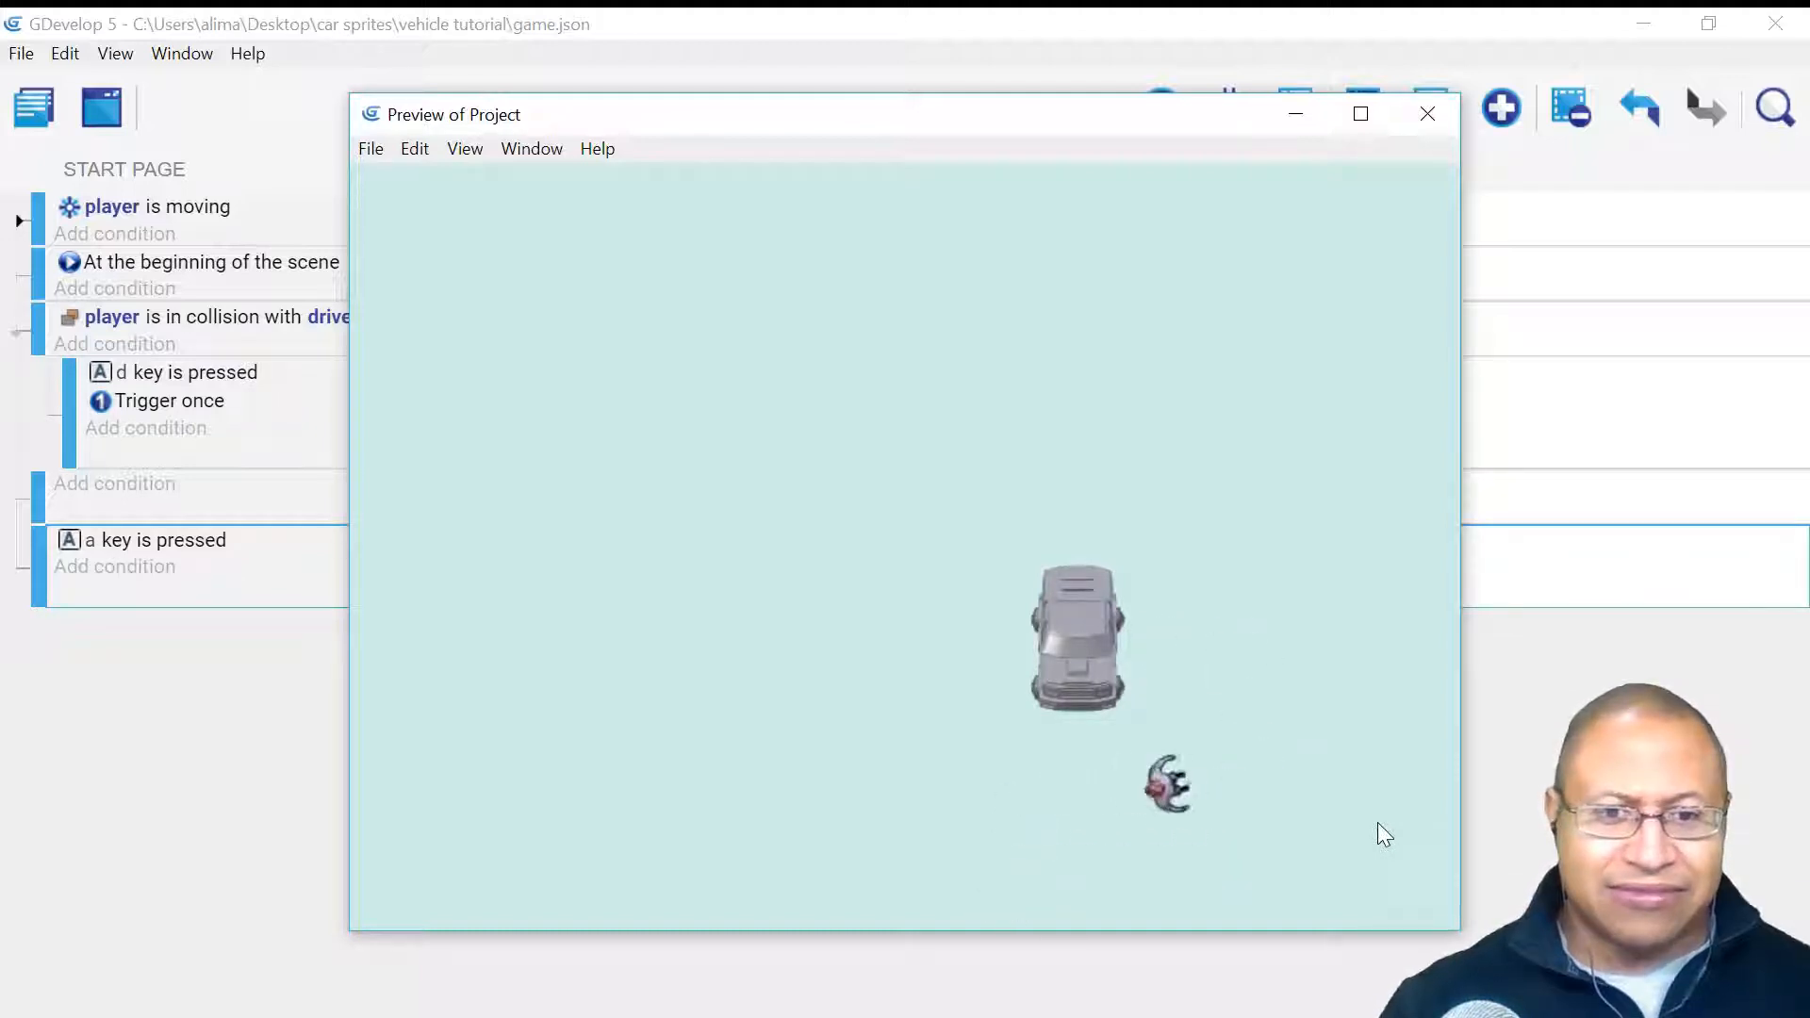
{"action": "key", "text": "Up"}
{"action": "key", "text": "Left"}
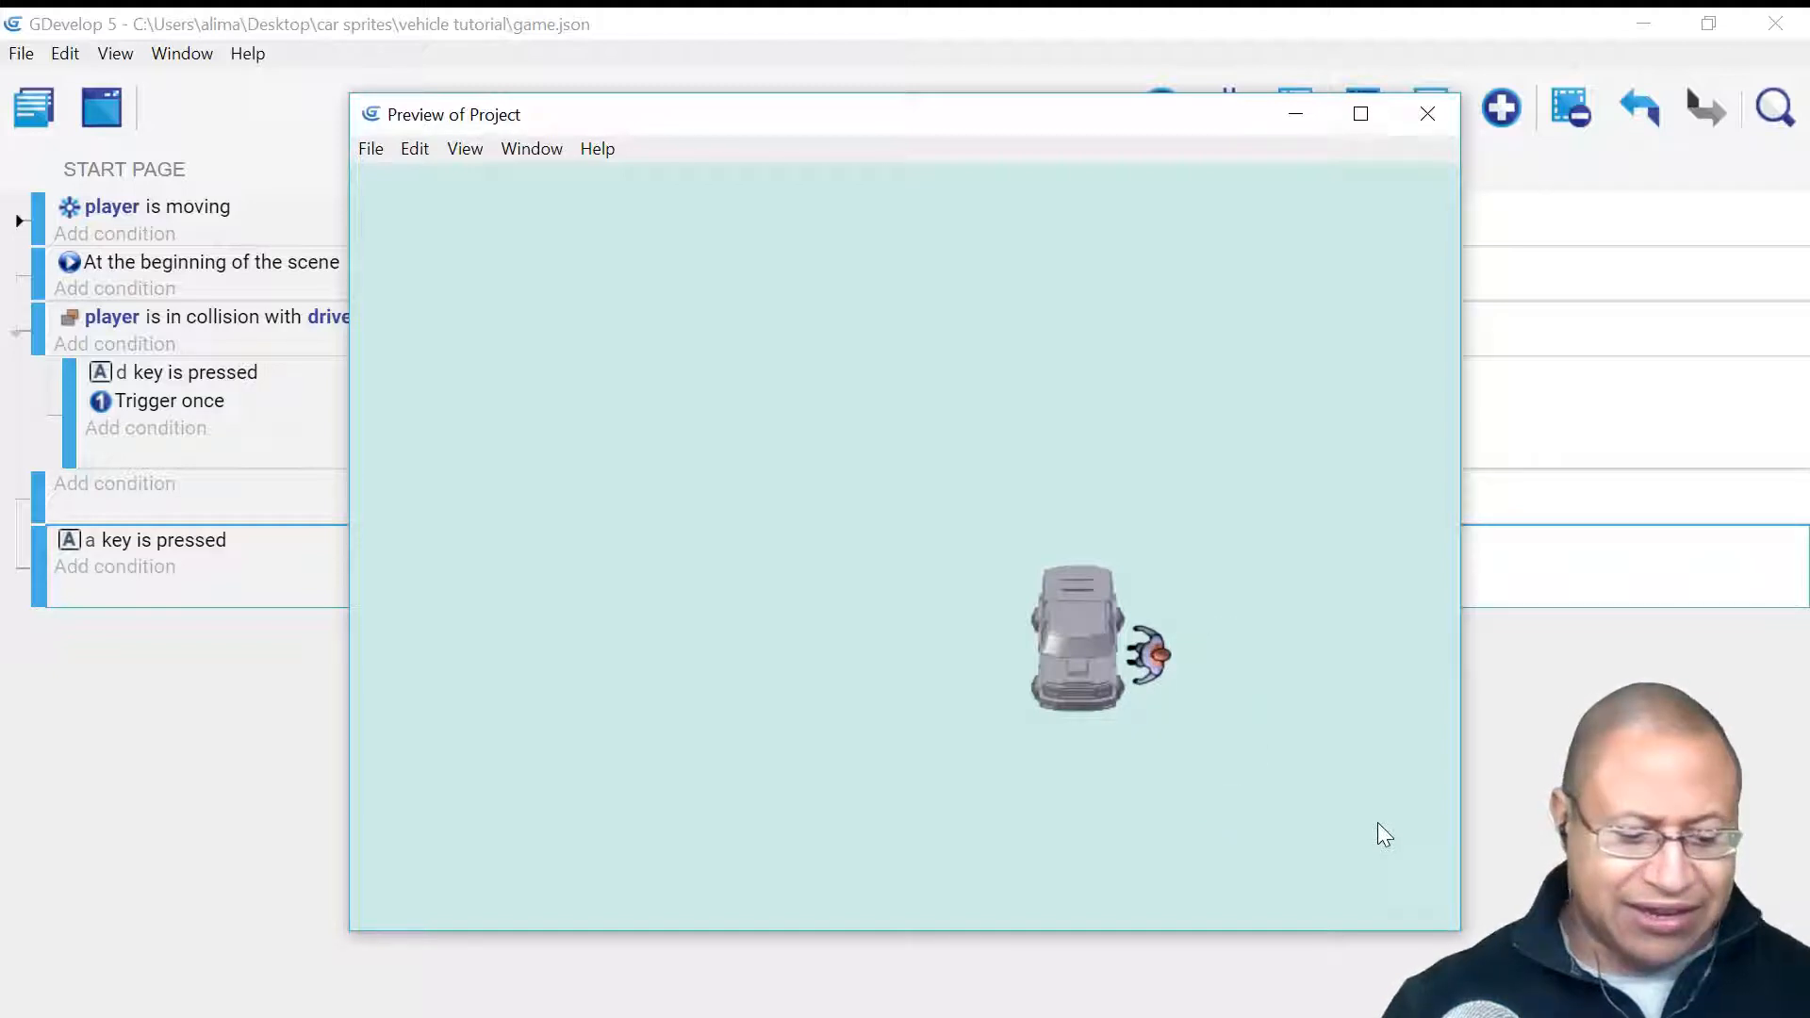
{"action": "key", "text": "d"}
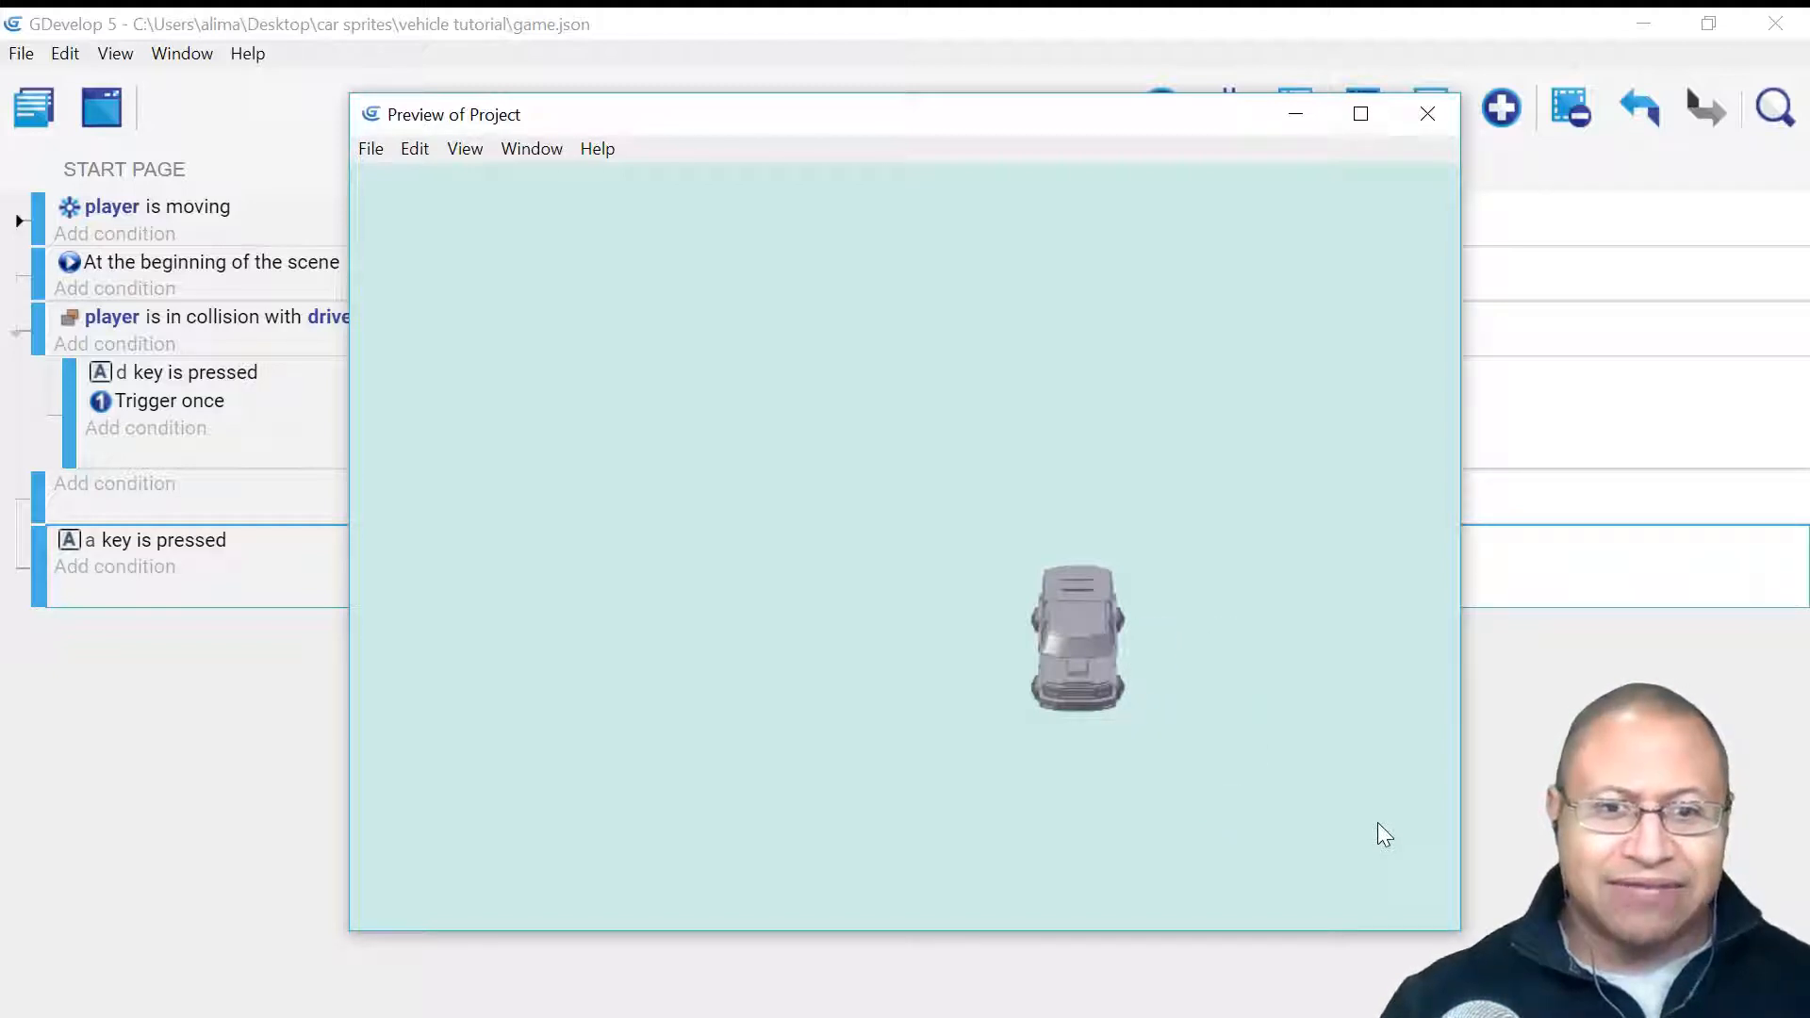
- Drive a second lap around the scene, face the car down and exit with A
{"action": "key", "text": "Left"}
{"action": "key", "text": "Up"}
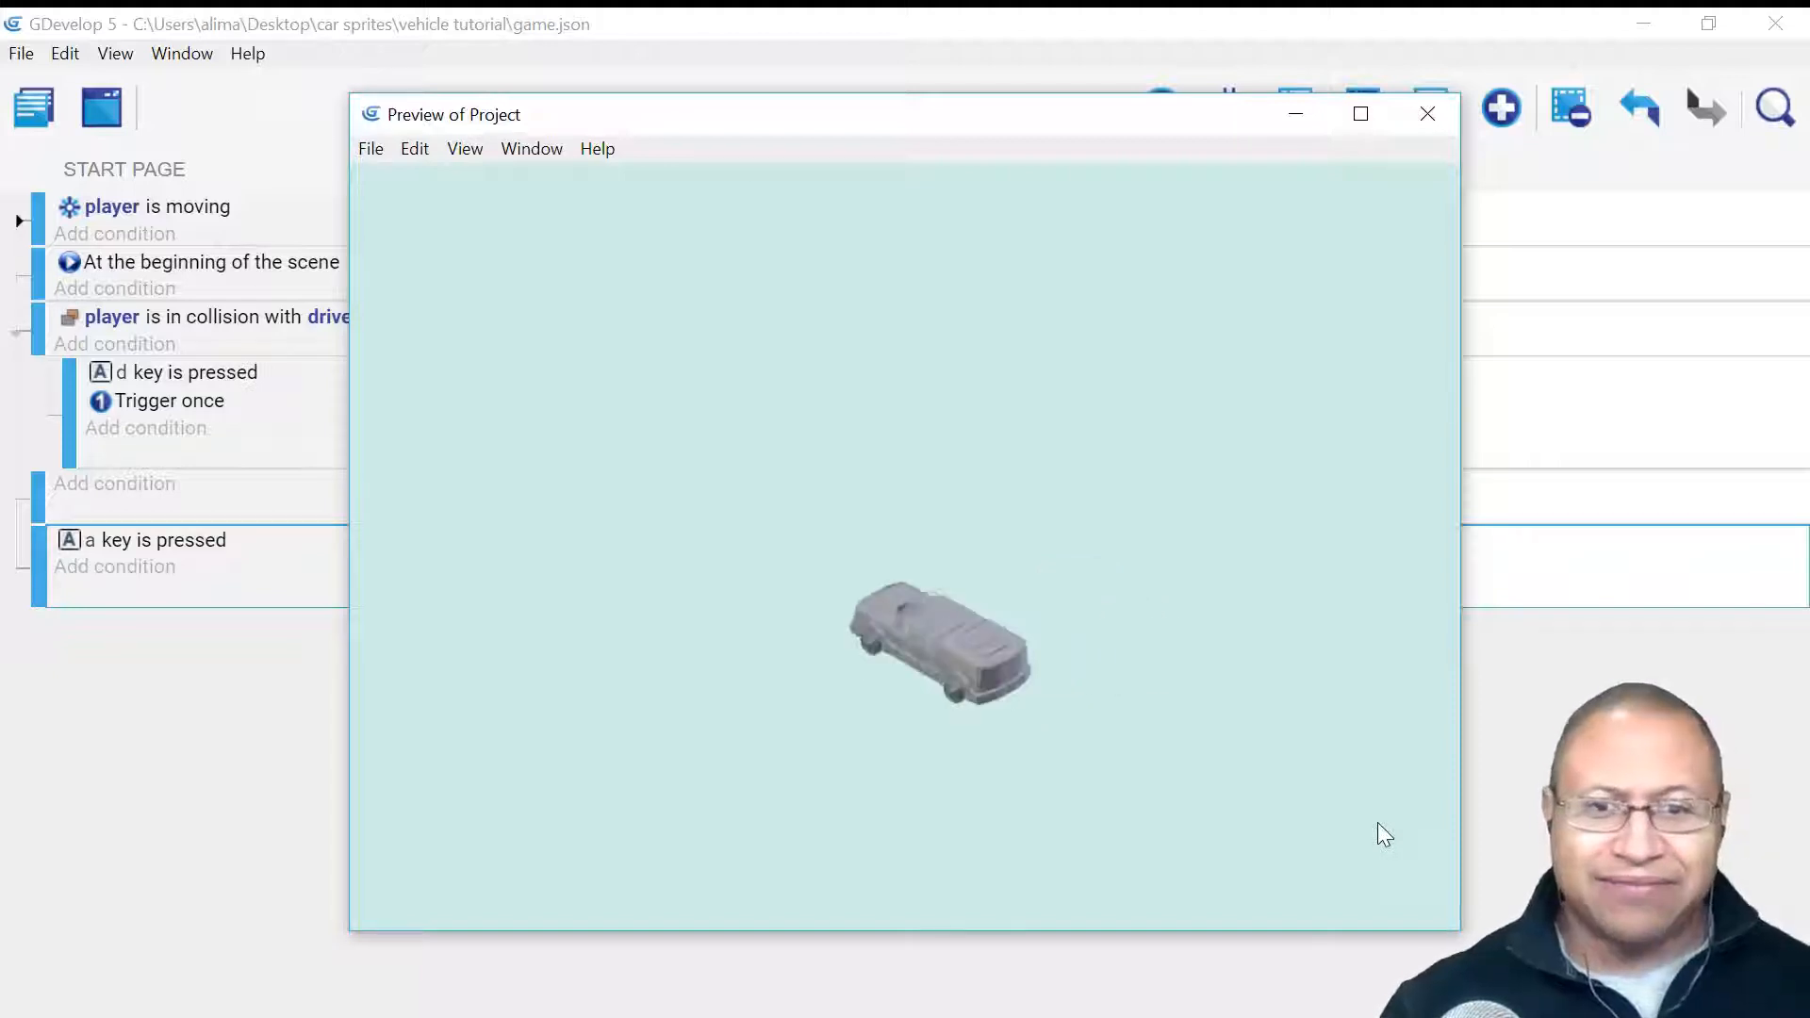
{"action": "key", "text": "Left"}
{"action": "key", "text": "Down"}
{"action": "key", "text": "Right"}
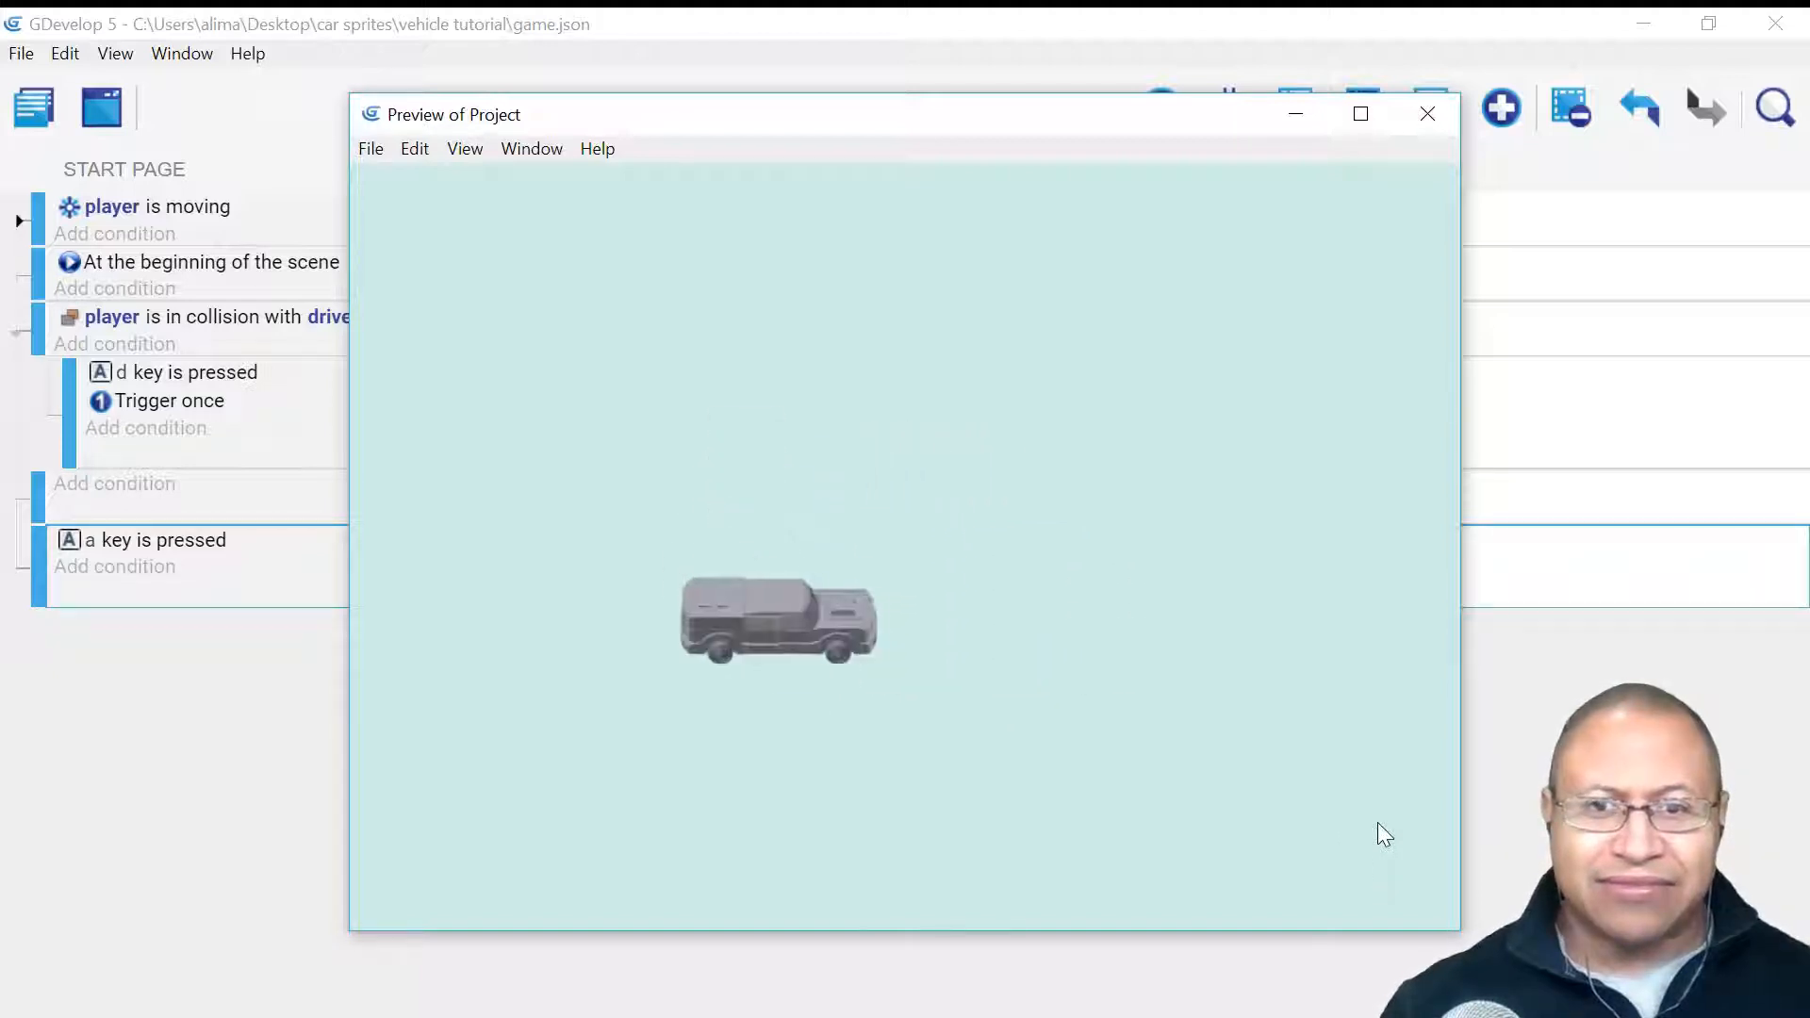
{"action": "key", "text": "Up"}
{"action": "key", "text": "Right"}
{"action": "key", "text": "Down"}
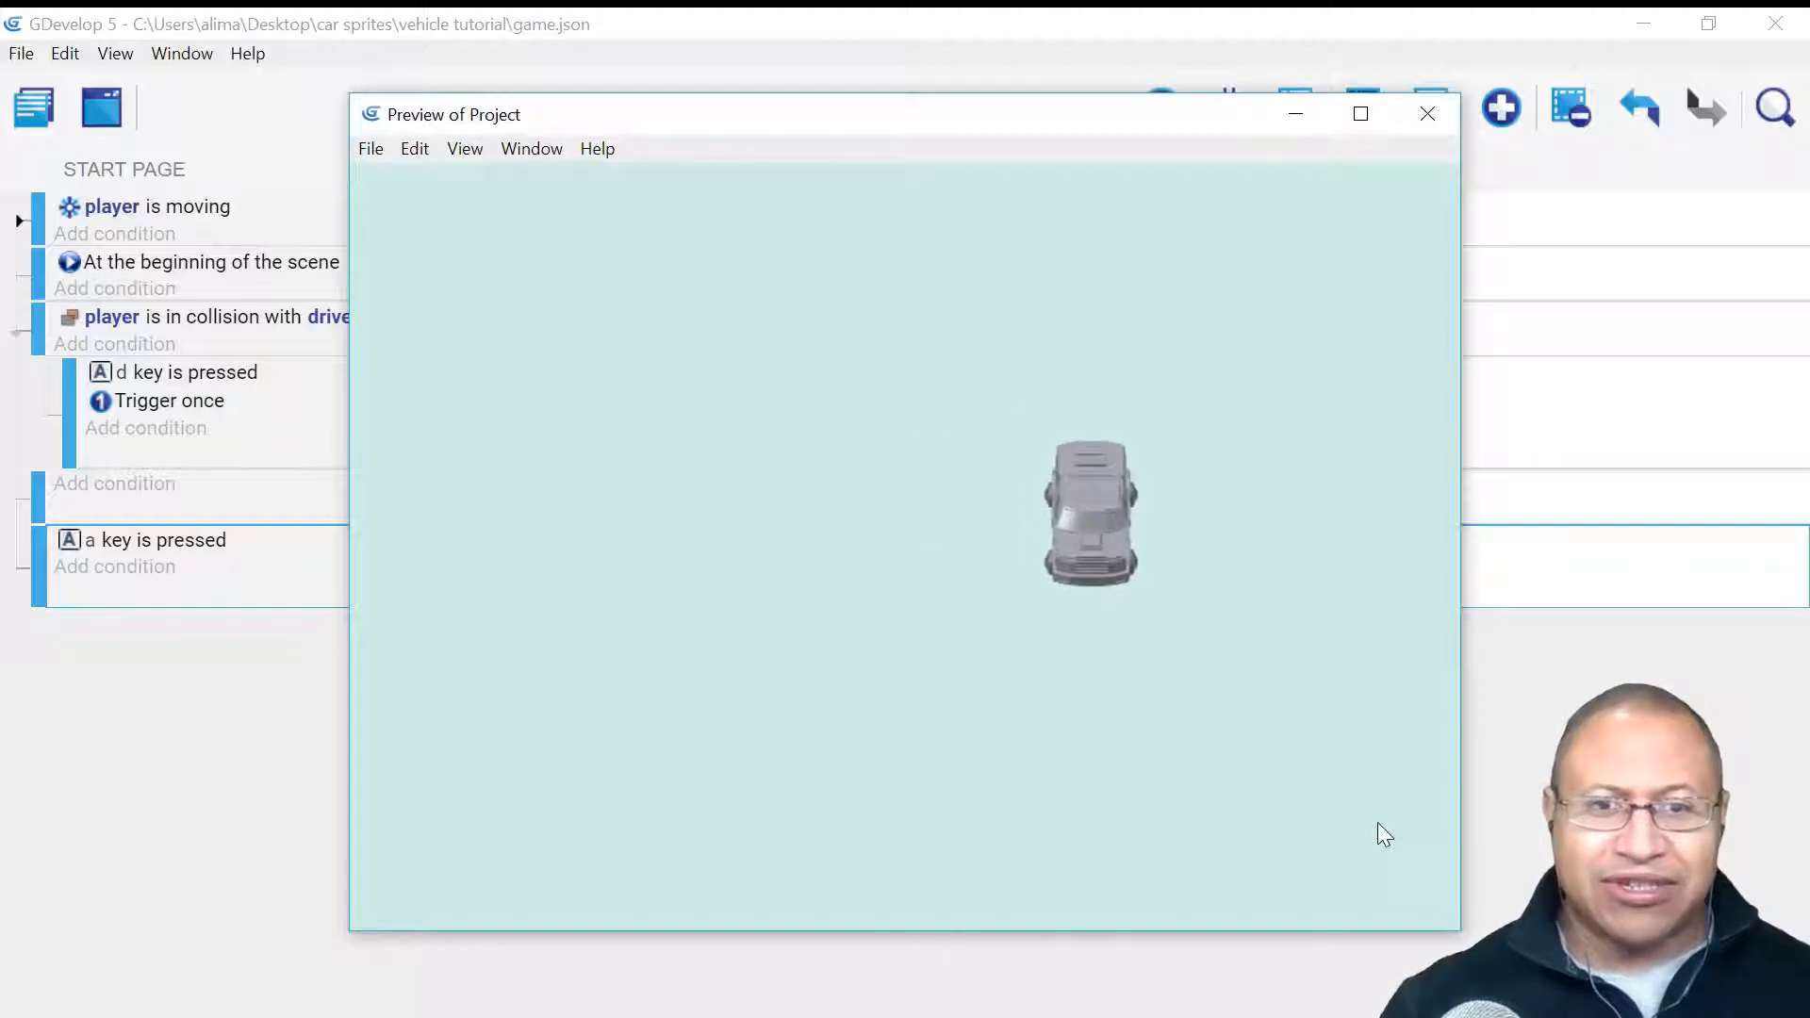
{"action": "key", "text": "Left"}
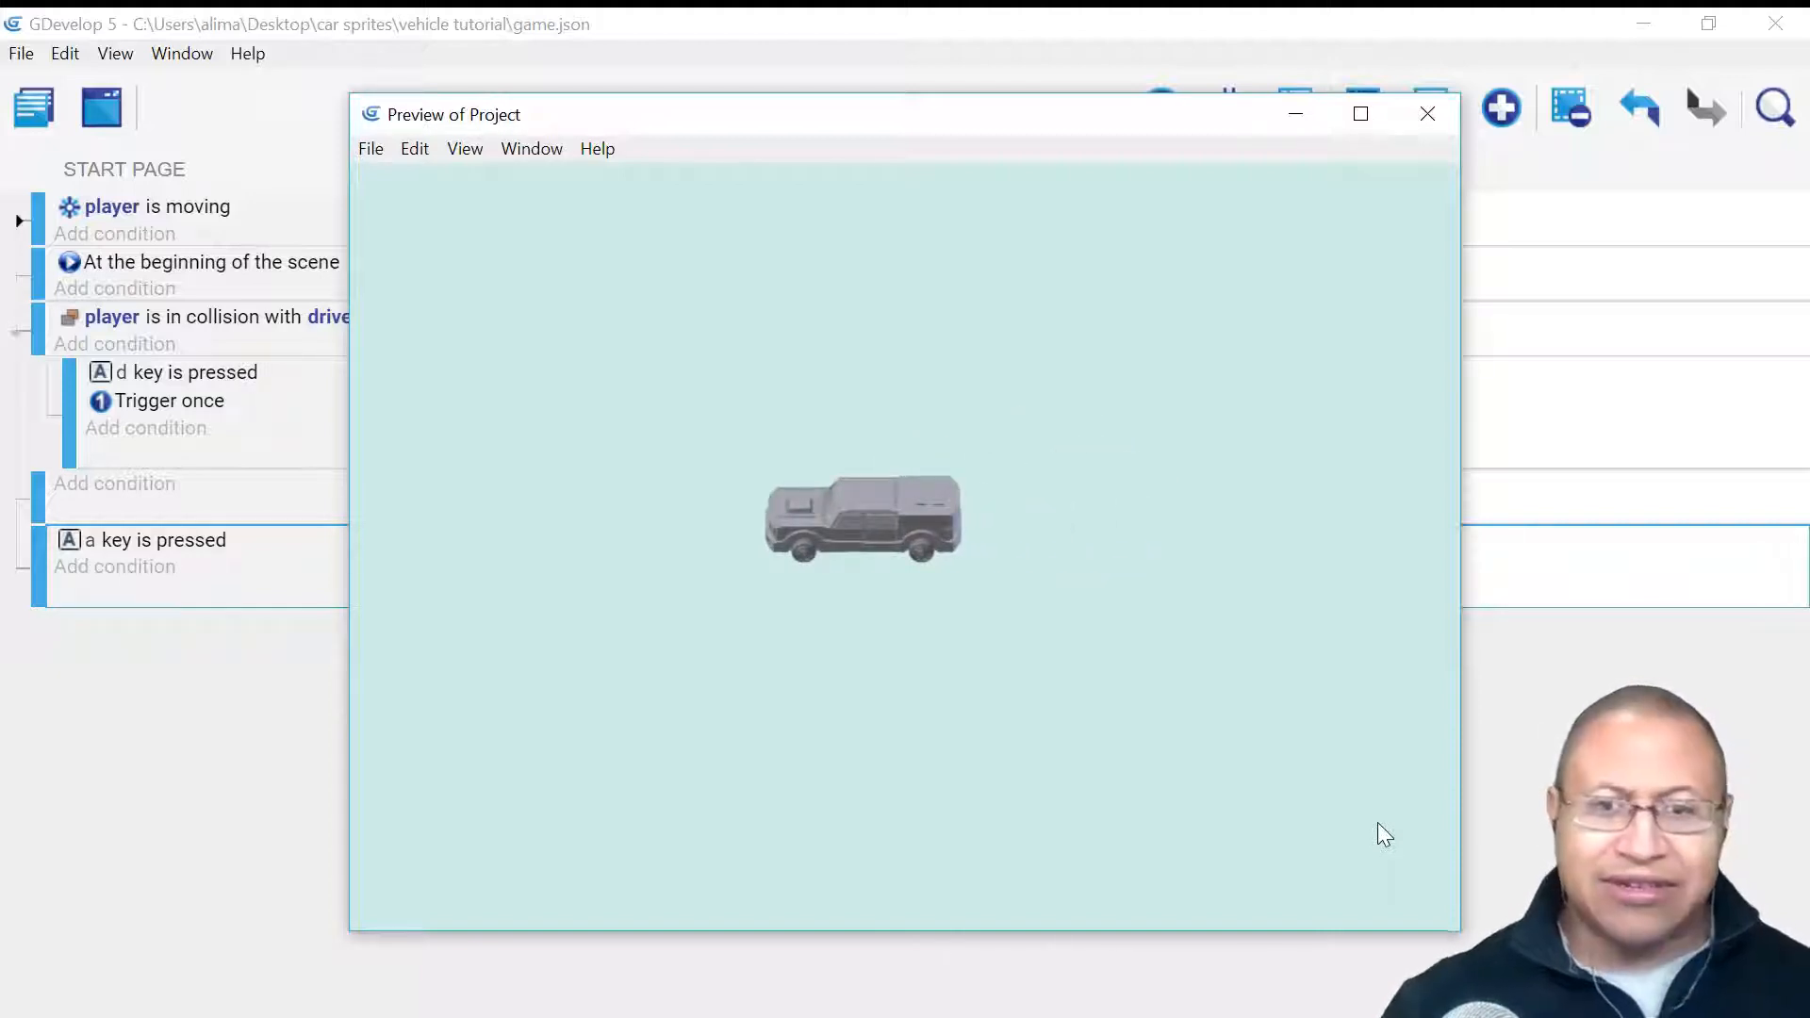
{"action": "key", "text": "Down"}
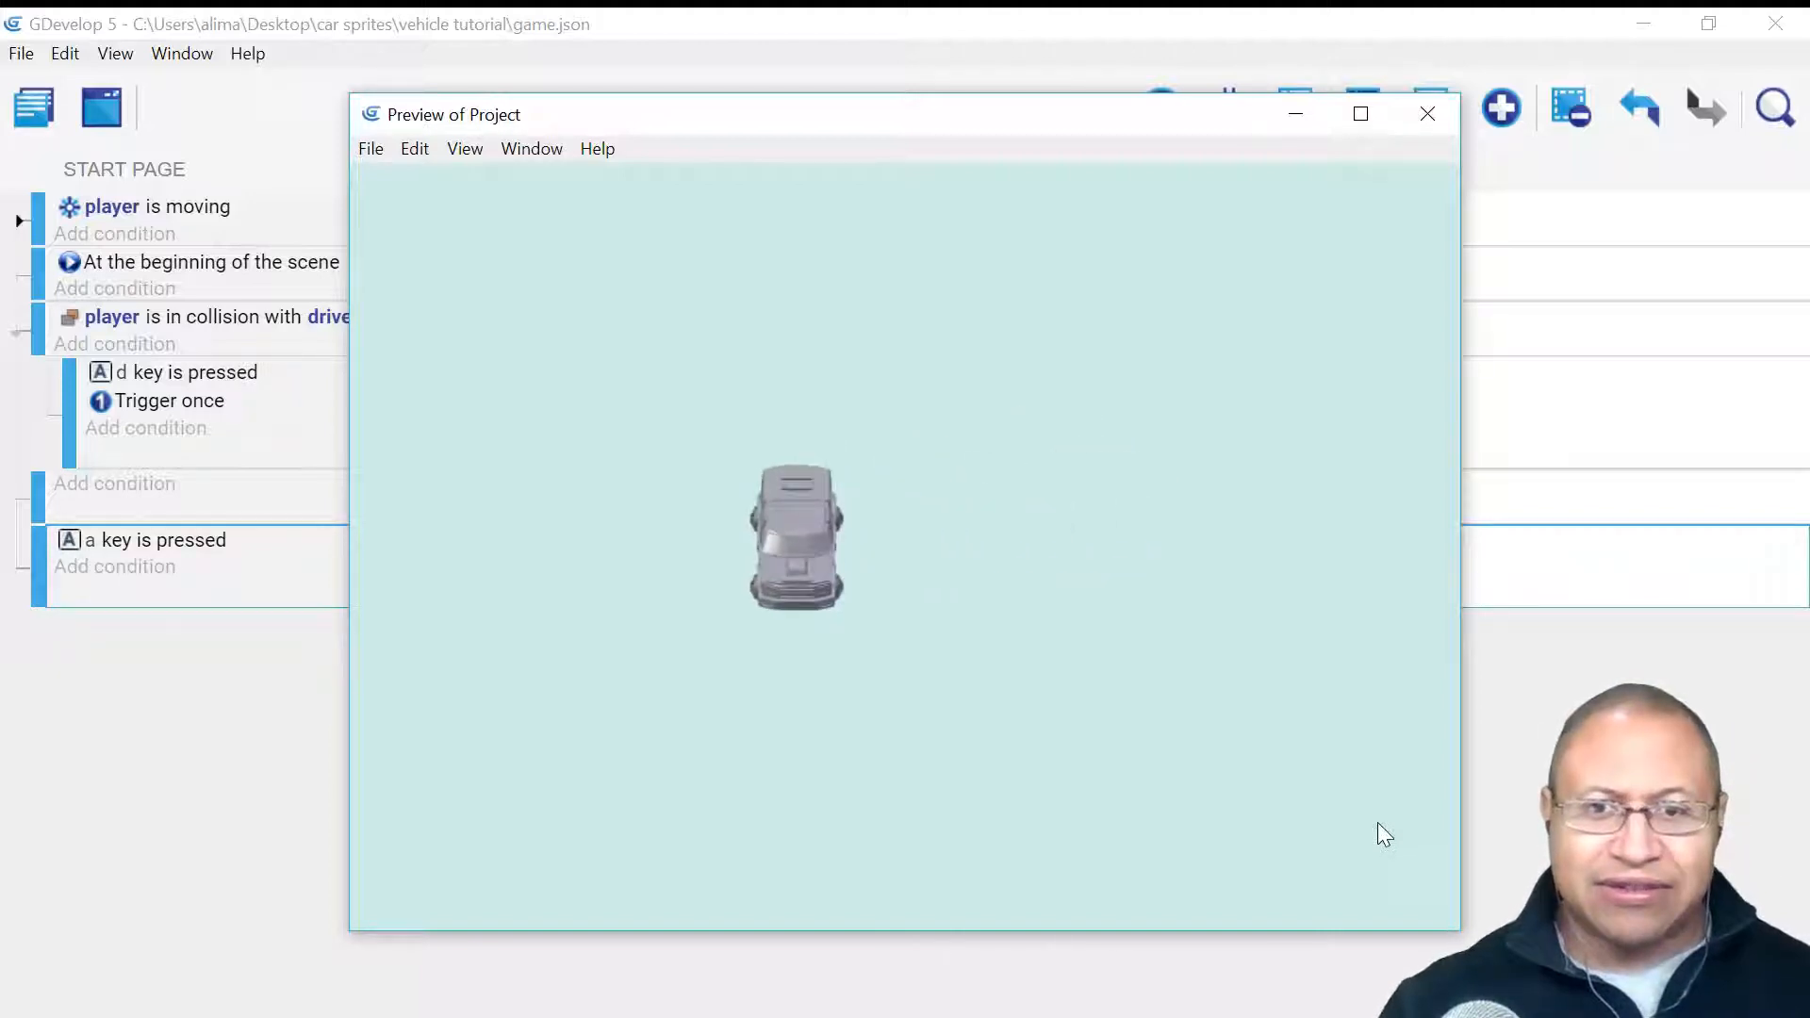
{"action": "key", "text": "a"}
- Walk briefly away, re-enter the car with D and keep driving it around
{"action": "key", "text": "Right"}
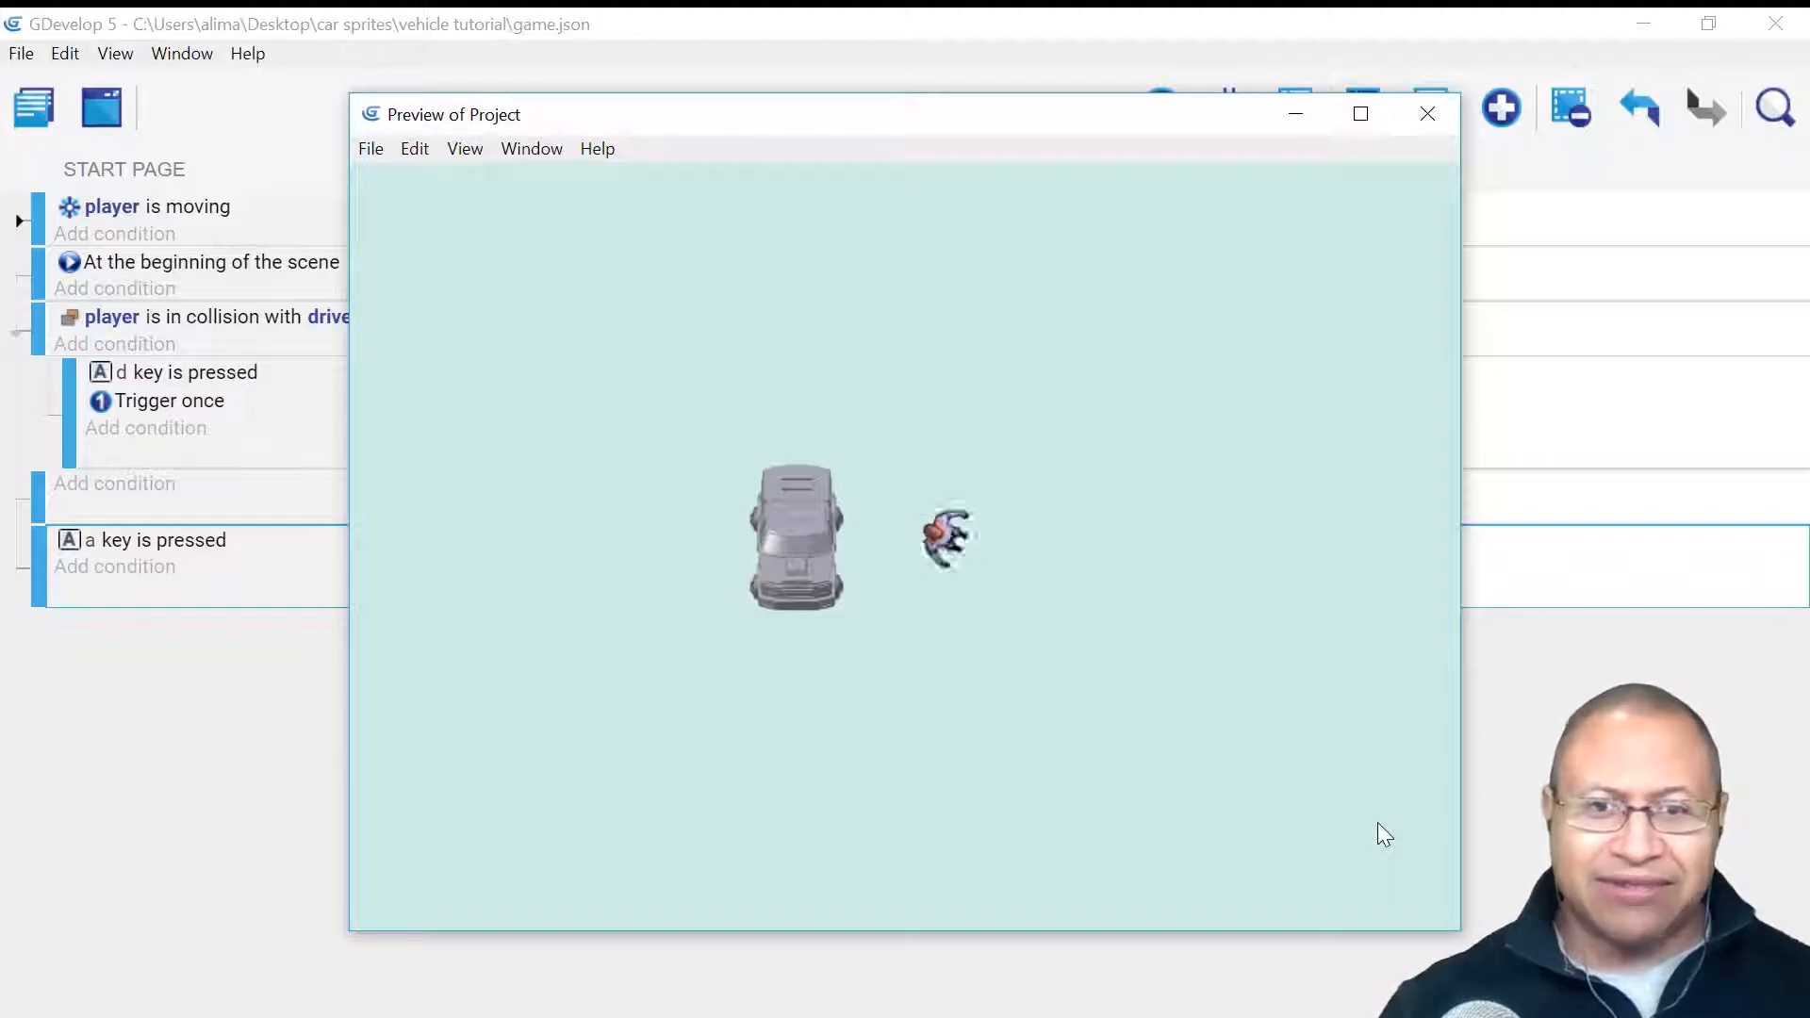
{"action": "key", "text": "Left"}
{"action": "key", "text": "d"}
{"action": "key", "text": "Left"}
{"action": "key", "text": "Down"}
{"action": "key", "text": "Right"}
{"action": "key", "text": "Up"}
{"action": "key", "text": "Right"}
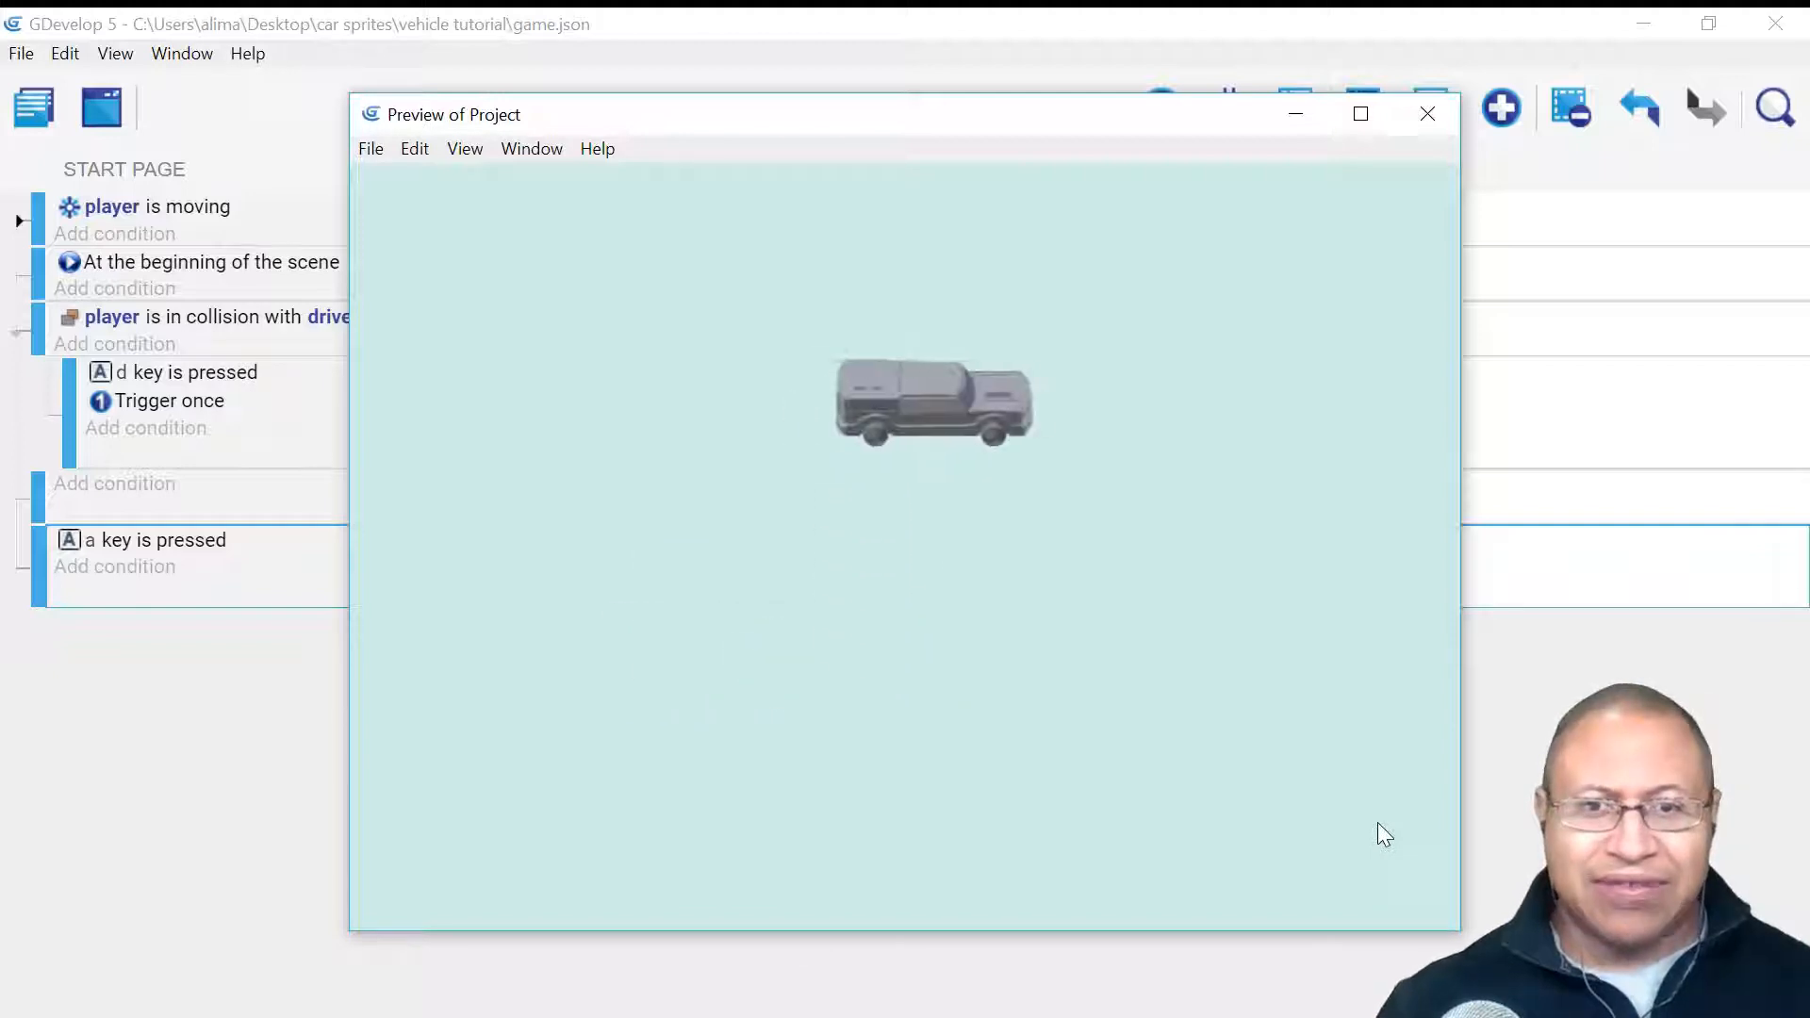
{"action": "key", "text": "Down"}
{"action": "key", "text": "Left"}
{"action": "key", "text": "Down"}
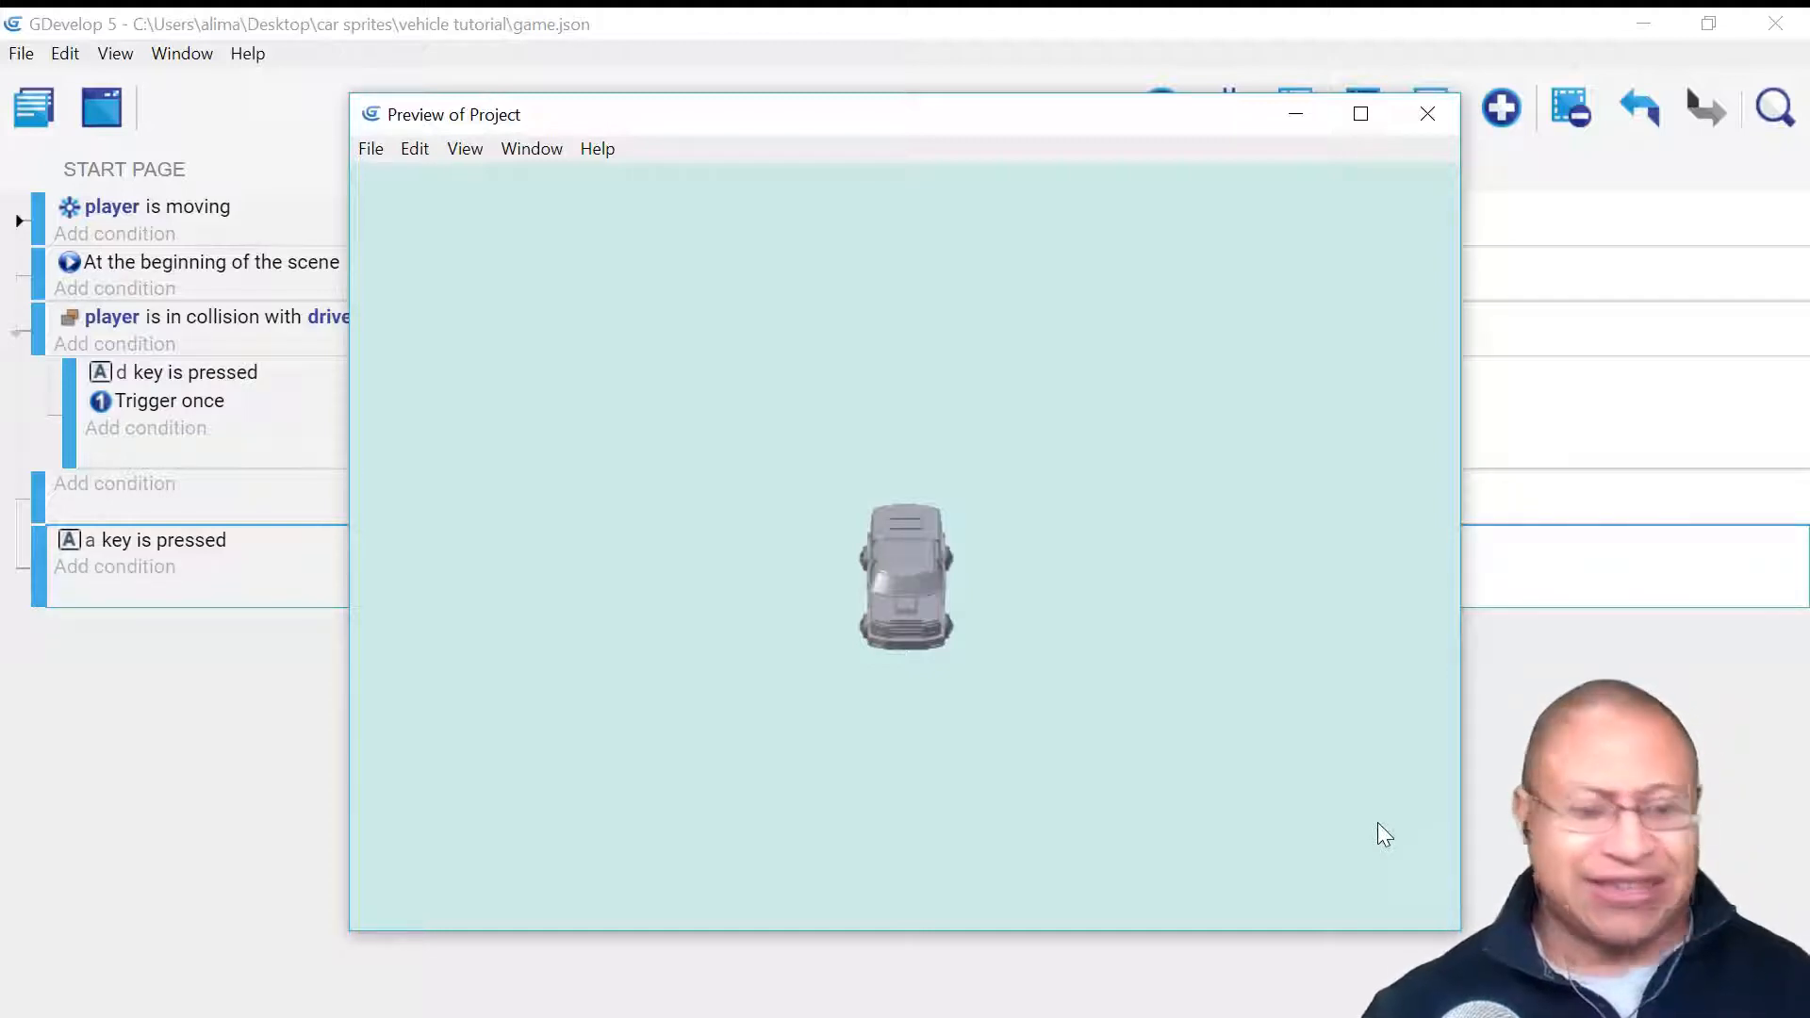
{"action": "key", "text": "Right"}
{"action": "key", "text": "Down"}
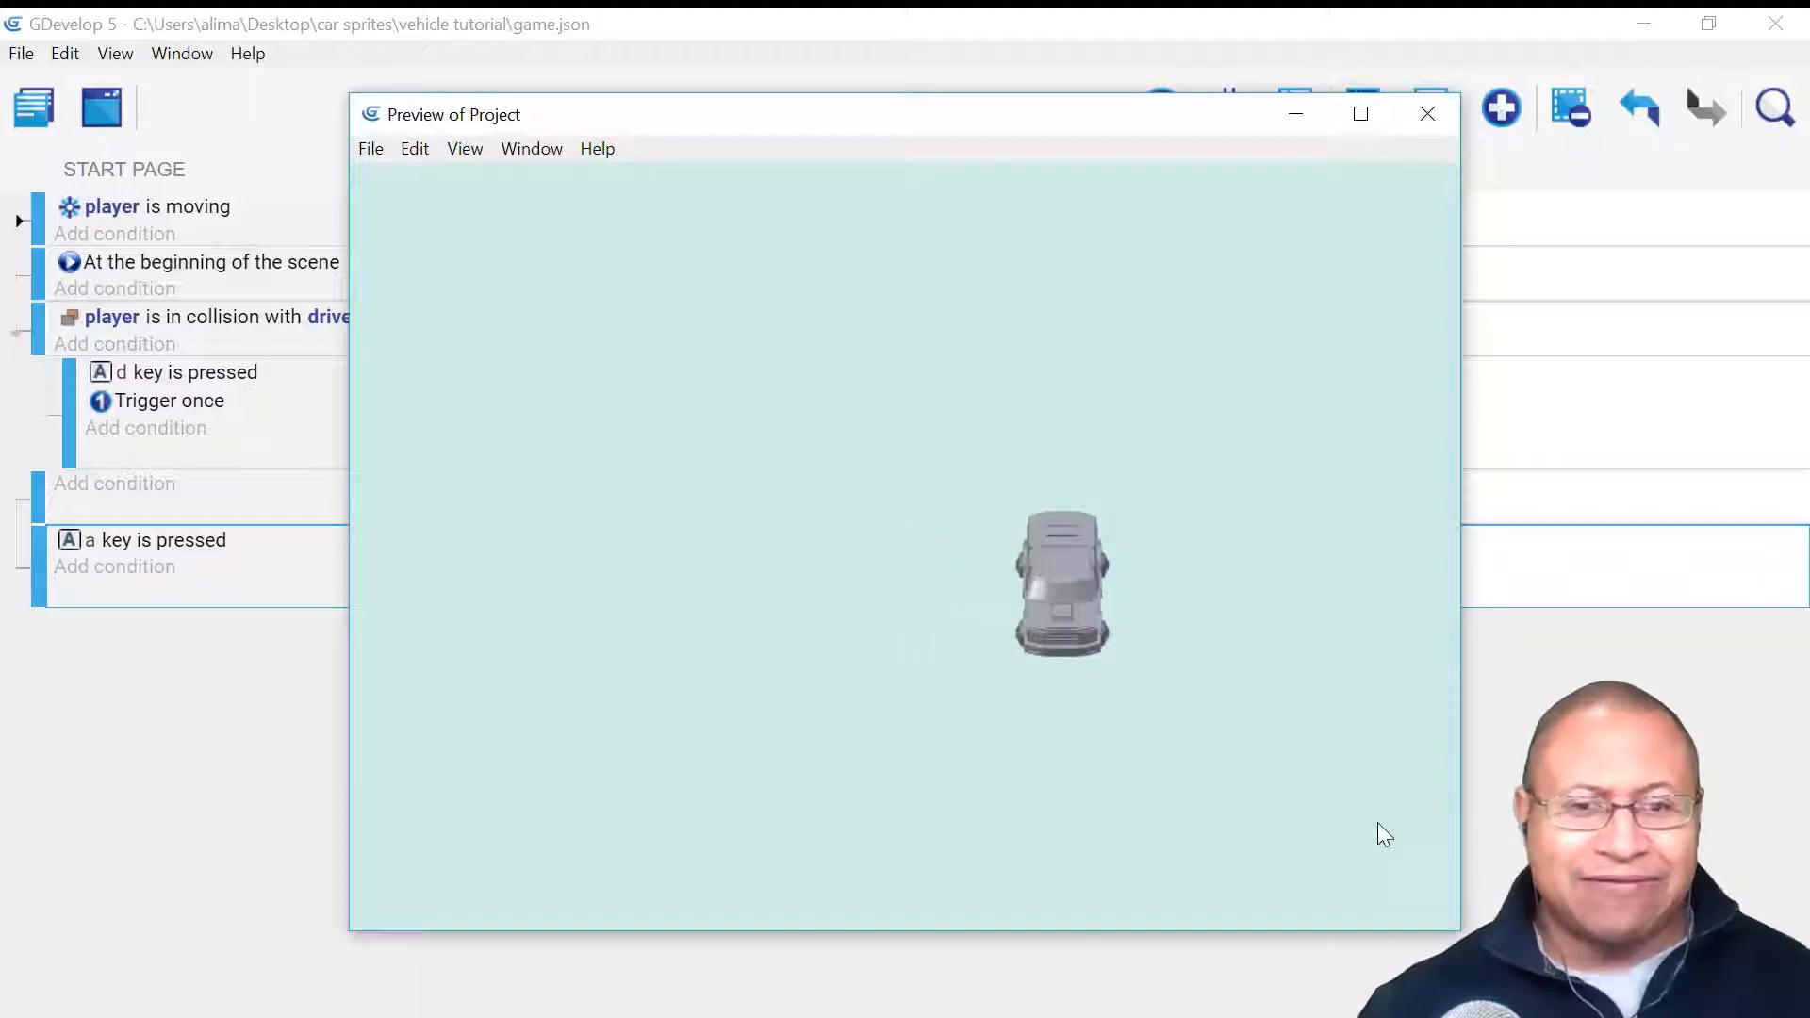